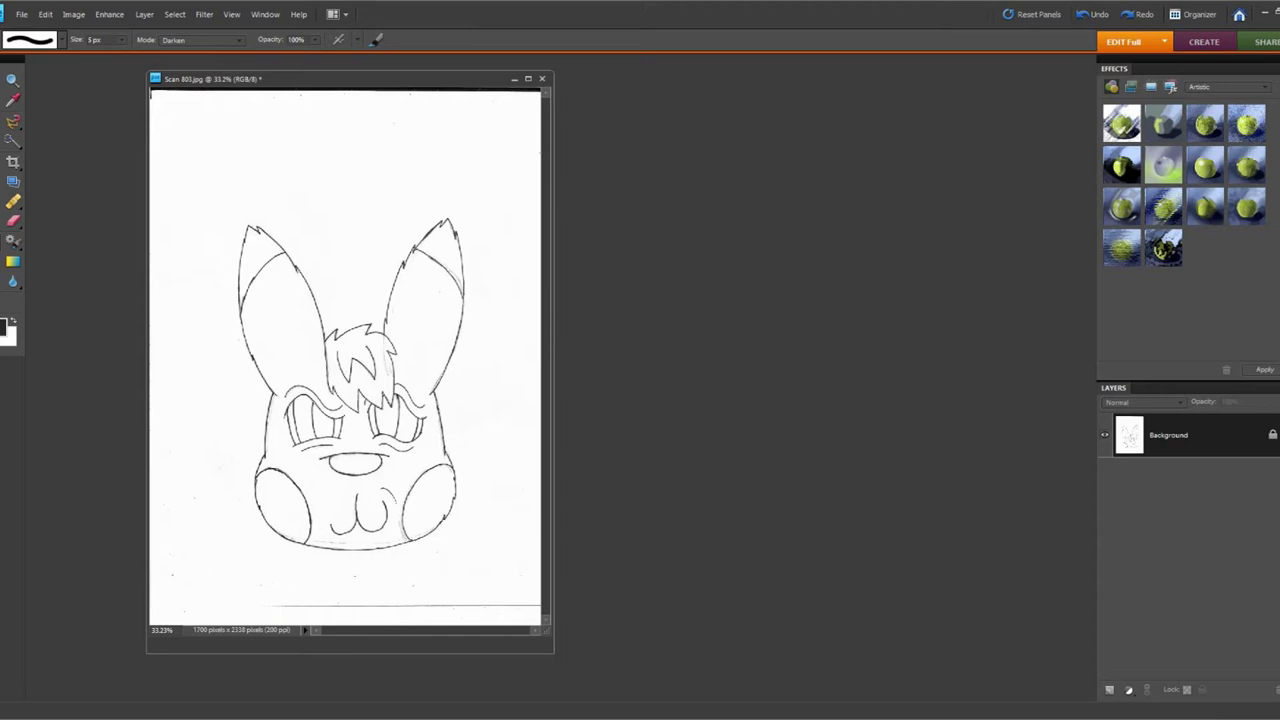
Widen the document window around the scan and set the Eraser size to 15 px
{"action": "left_click_drag", "start_coordinate": [553, 364], "coordinate": [957, 364]}
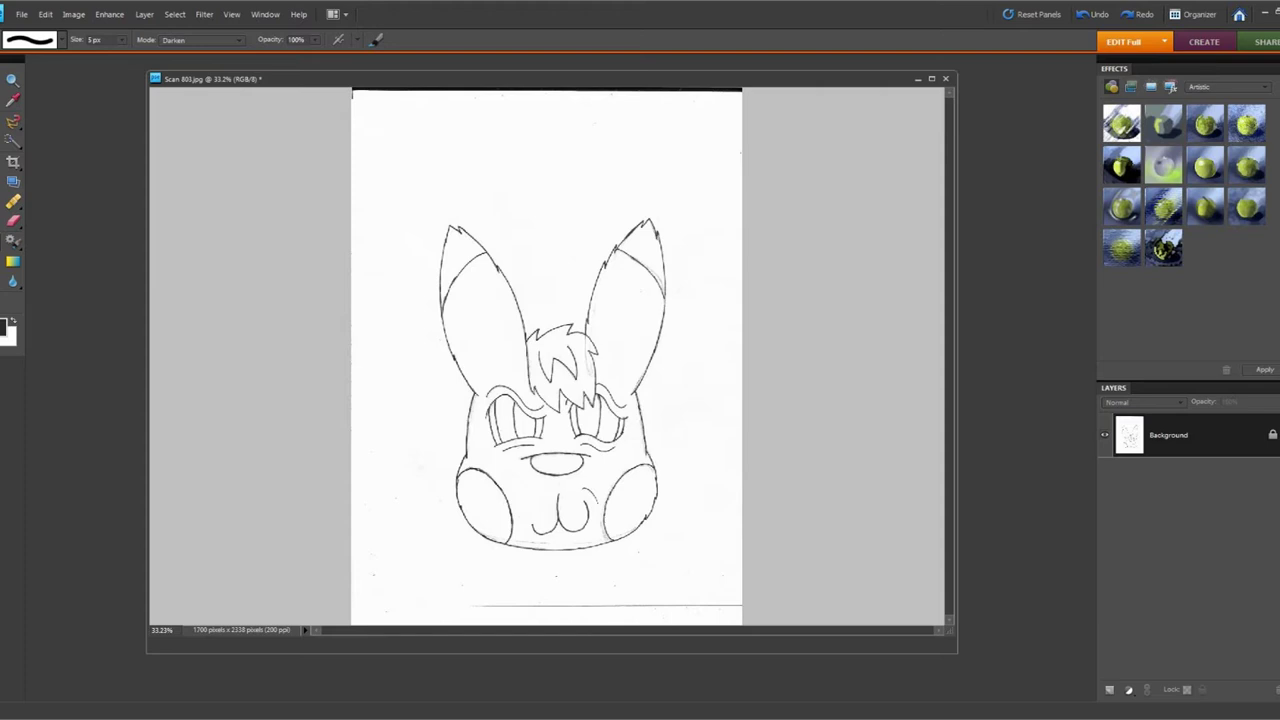
{"action": "key", "text": "e"}
{"action": "left_click", "coordinate": [122, 40]}
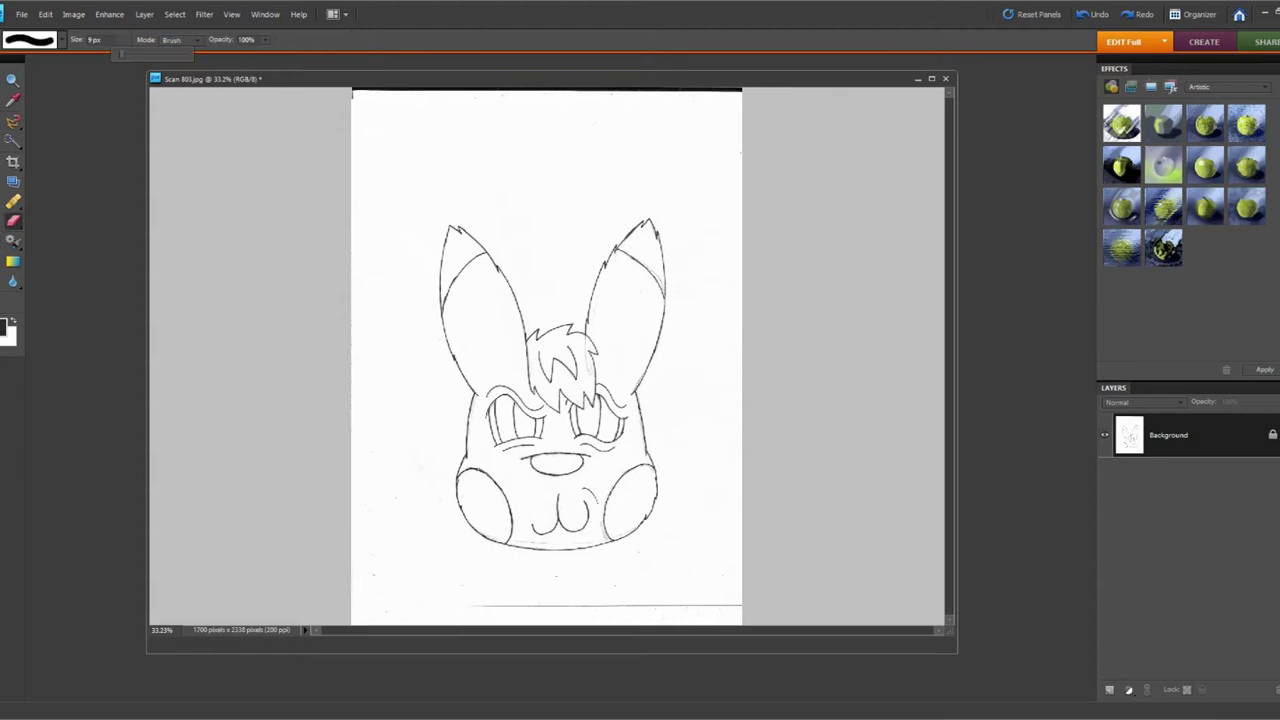
{"action": "left_click_drag", "start_coordinate": [121, 54], "coordinate": [161, 54]}
{"action": "left_click_drag", "start_coordinate": [157, 54], "coordinate": [139, 54]}
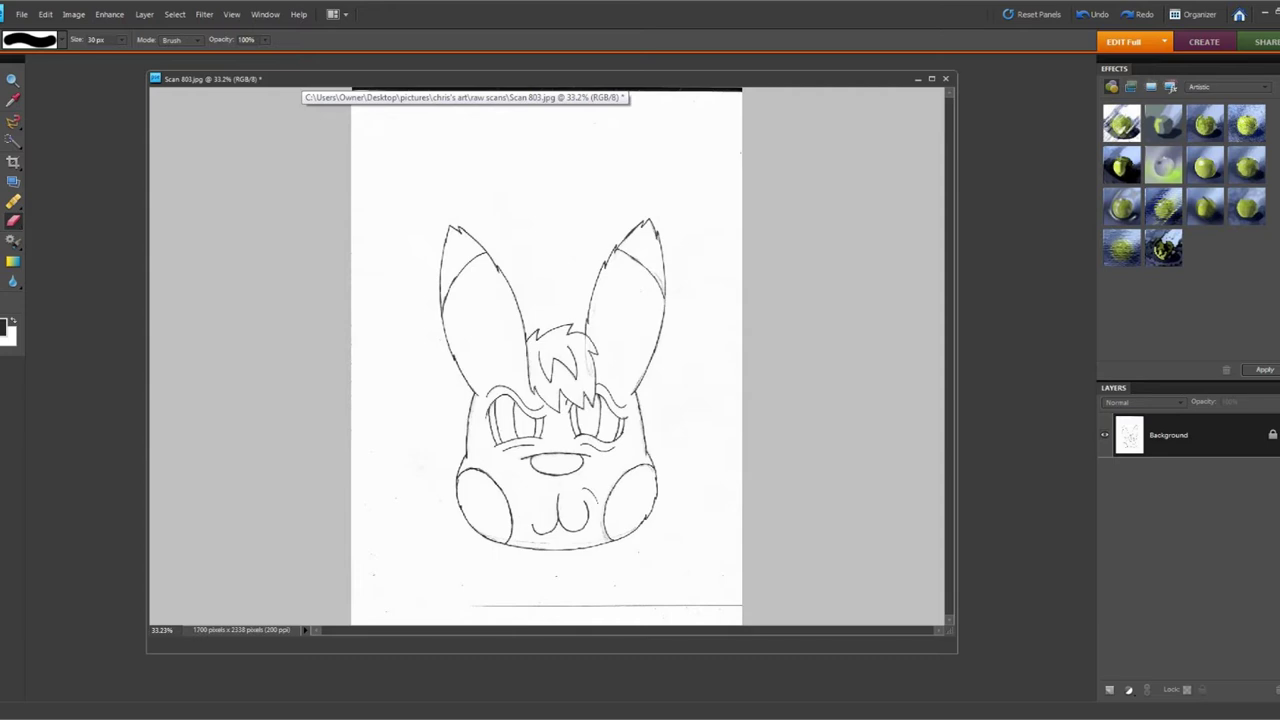
{"action": "left_click", "coordinate": [122, 40]}
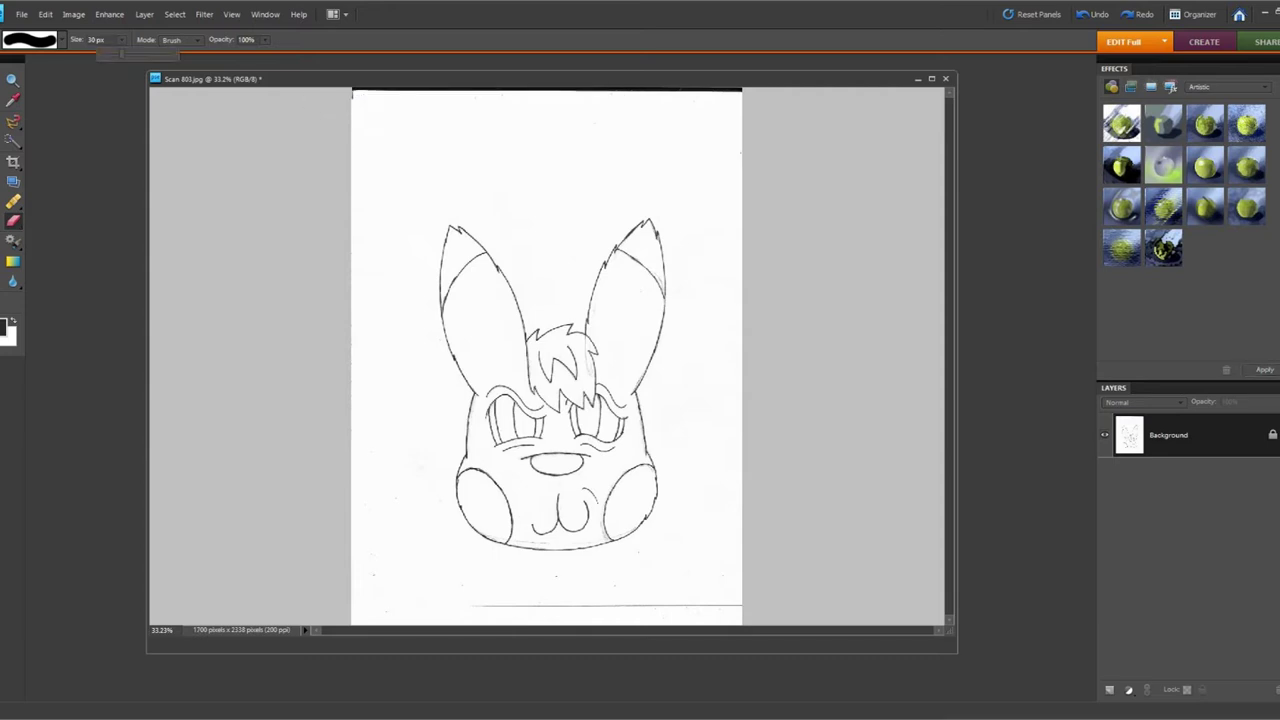
{"action": "left_click_drag", "start_coordinate": [116, 54], "coordinate": [112, 54]}
{"action": "left_click", "coordinate": [163, 79]}
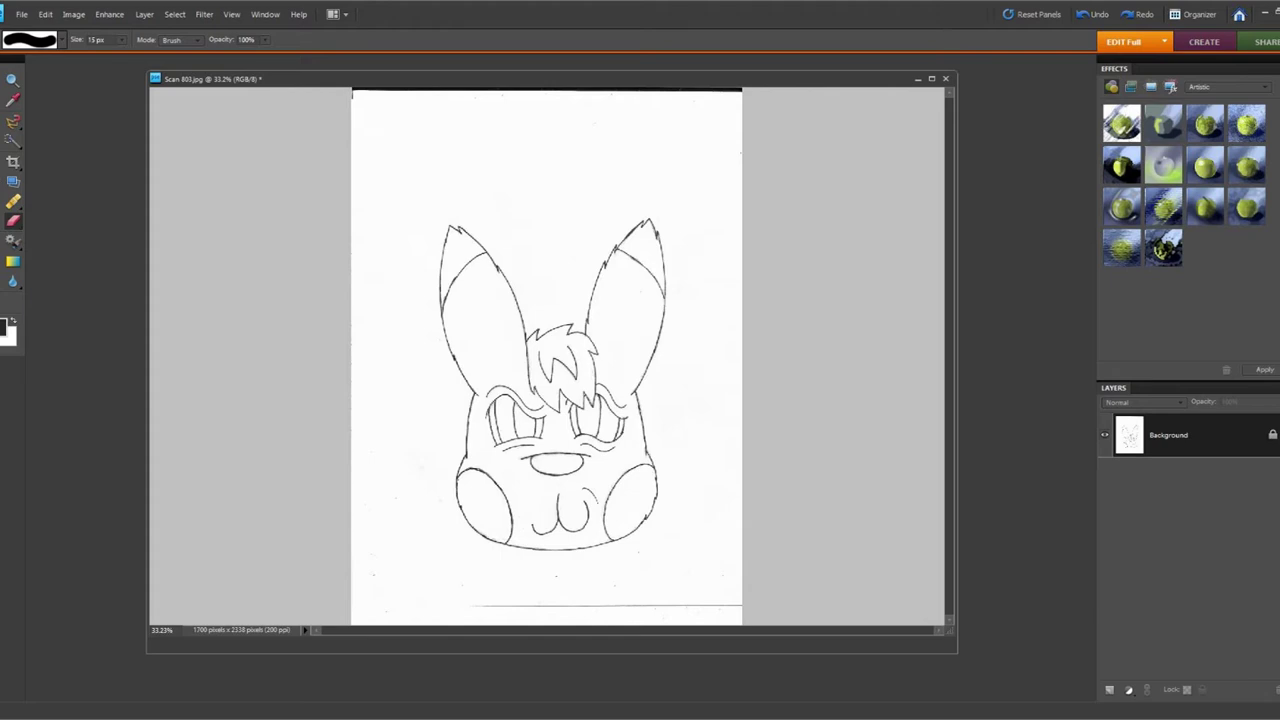
Switch the Eraser to the hard round 5 px brush preset
{"action": "left_click", "coordinate": [61, 40]}
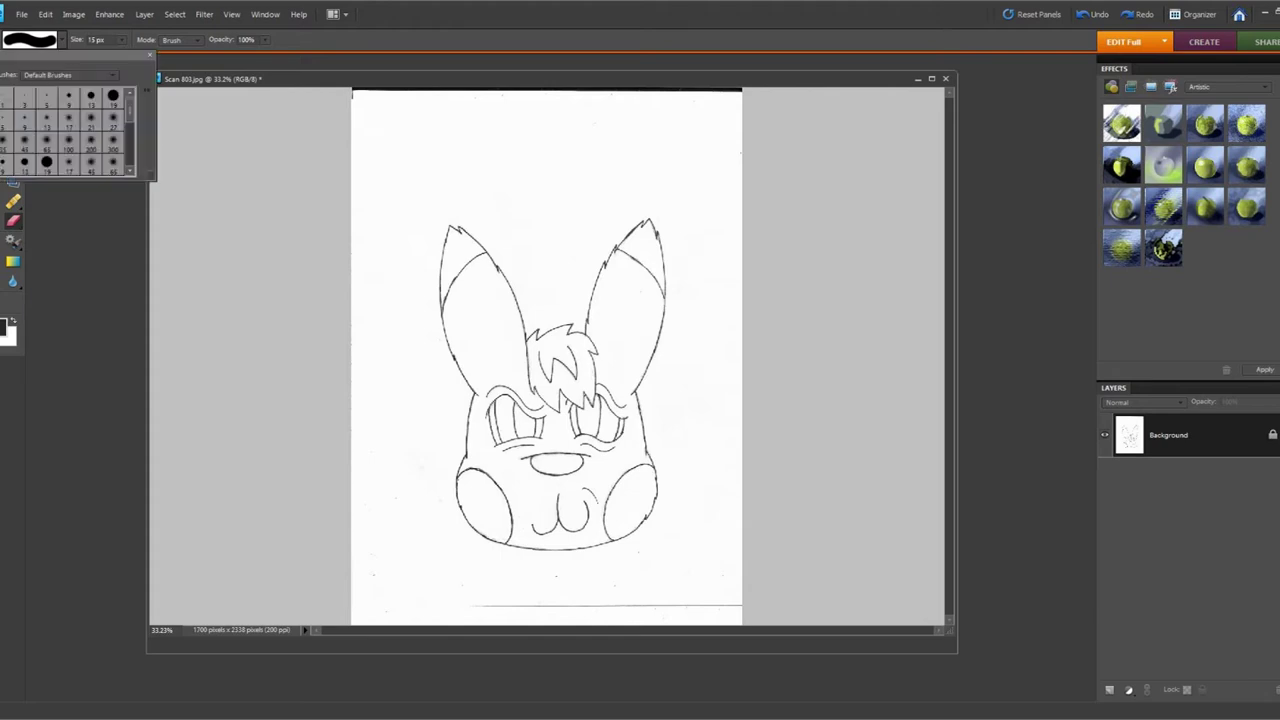
{"action": "left_click", "coordinate": [46, 96]}
{"action": "left_click", "coordinate": [150, 55]}
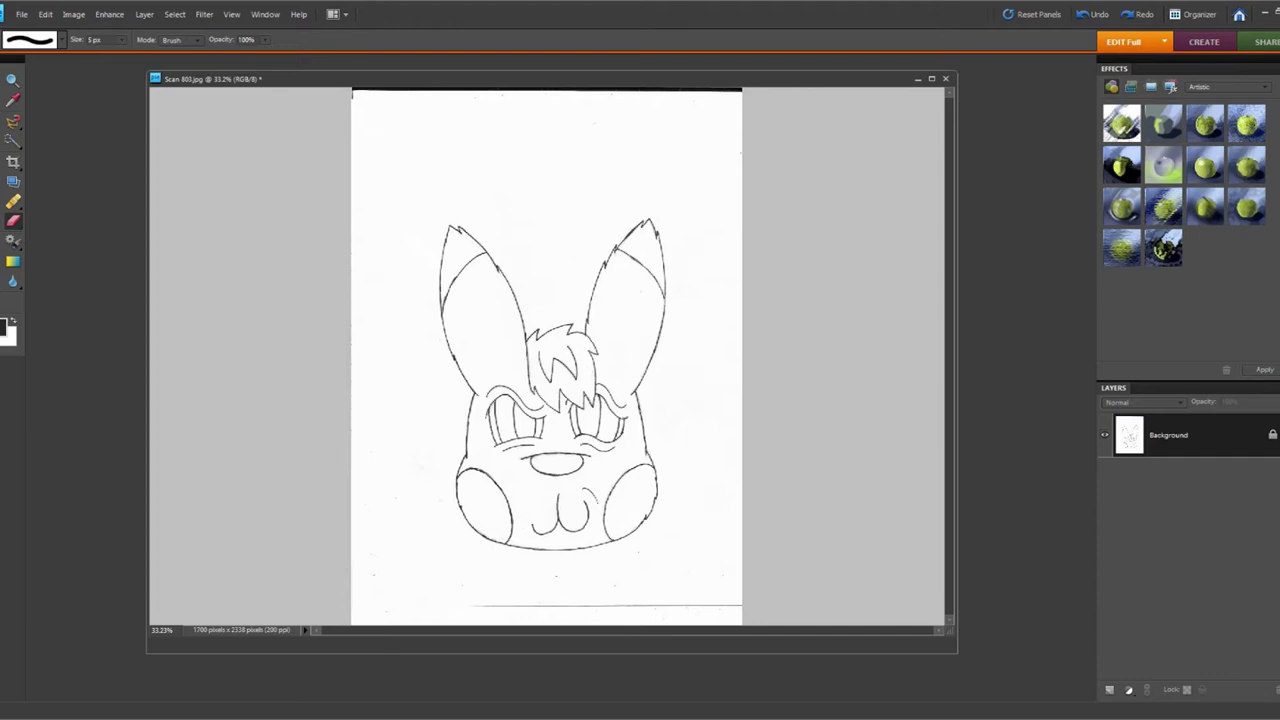
{"action": "key", "text": "c"}
{"action": "mouse_move", "coordinate": [391, 192]}
{"action": "left_mouse_down"}
{"action": "mouse_move", "coordinate": [634, 271]}
{"action": "mouse_move", "coordinate": [716, 628]}
{"action": "mouse_move", "coordinate": [718, 573]}
{"action": "left_mouse_up"}
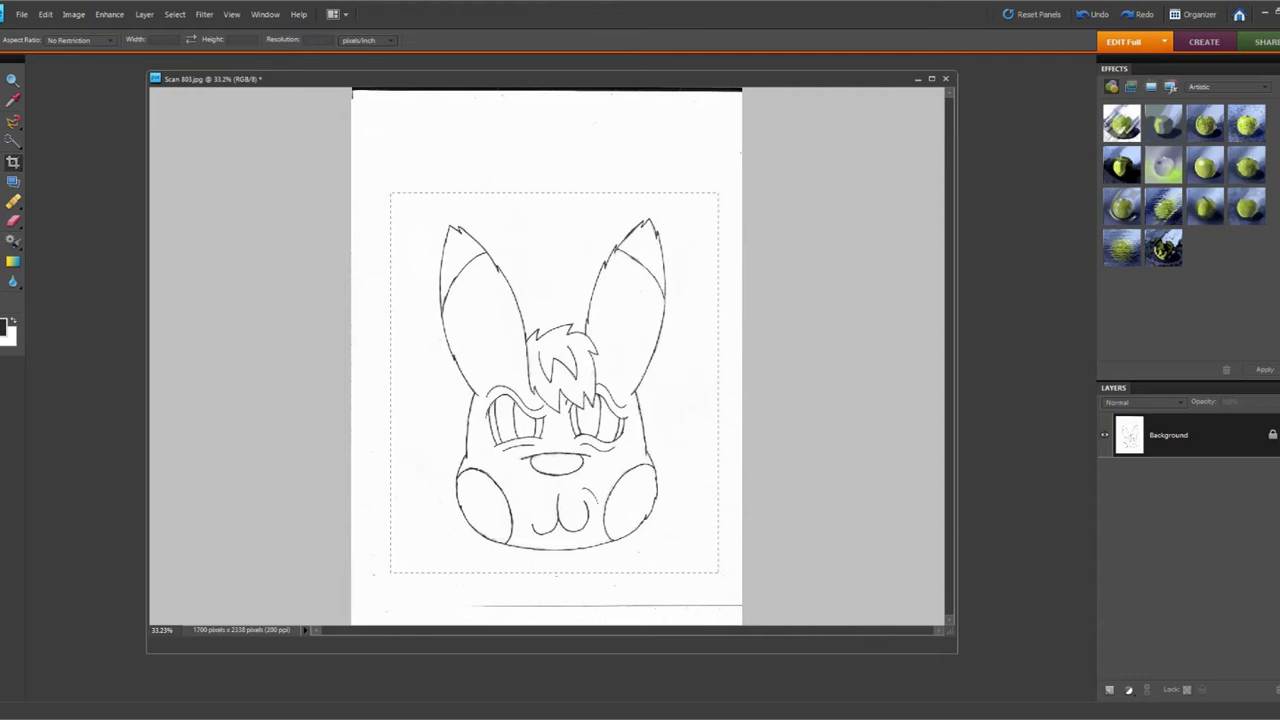
{"action": "left_click_drag", "start_coordinate": [718, 573], "coordinate": [718, 573]}
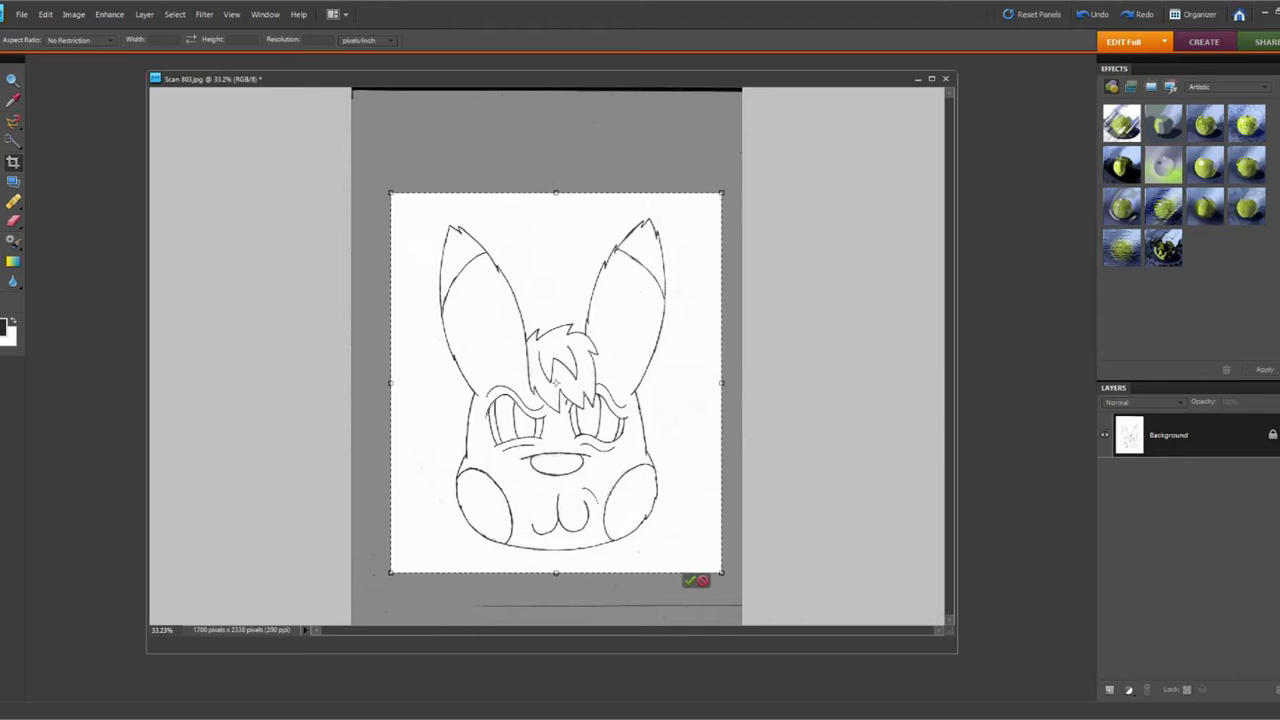
{"action": "key", "text": "Escape"}
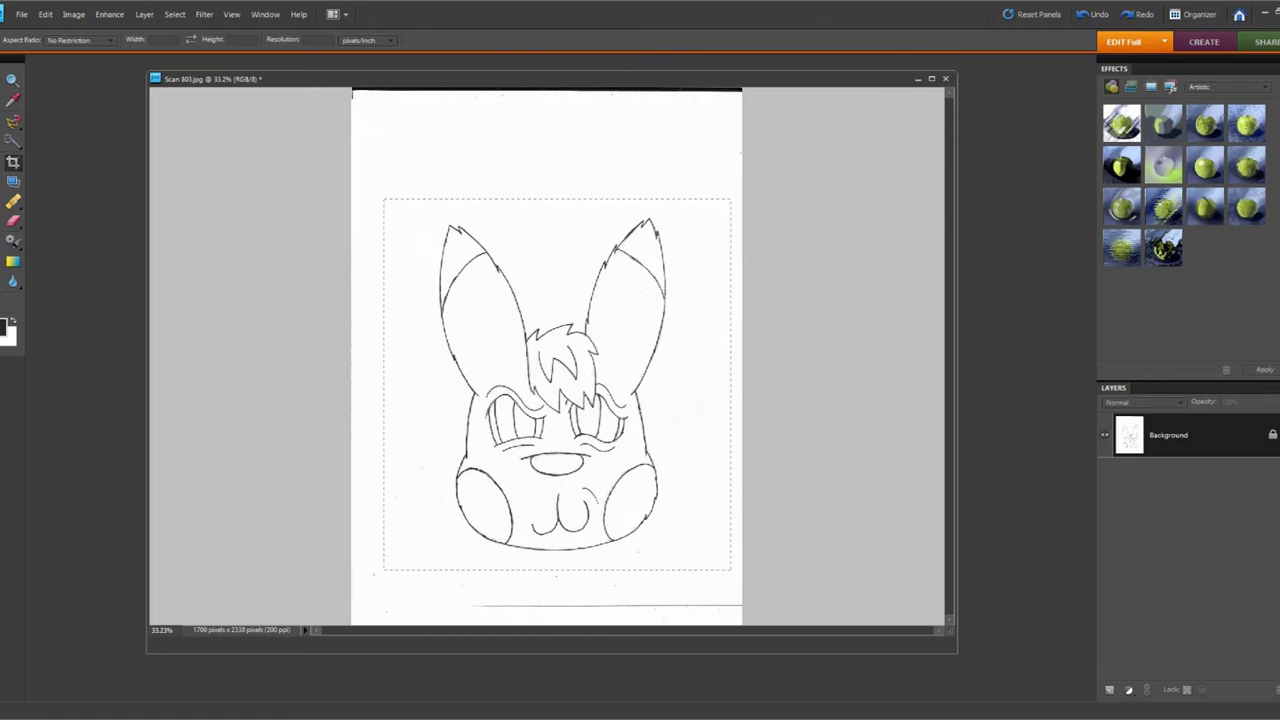
Crop the scan to the rabbit head with a small margin, excluding the dark scan edges, and fit the image on screen
{"action": "left_click_drag", "start_coordinate": [384, 199], "coordinate": [731, 570]}
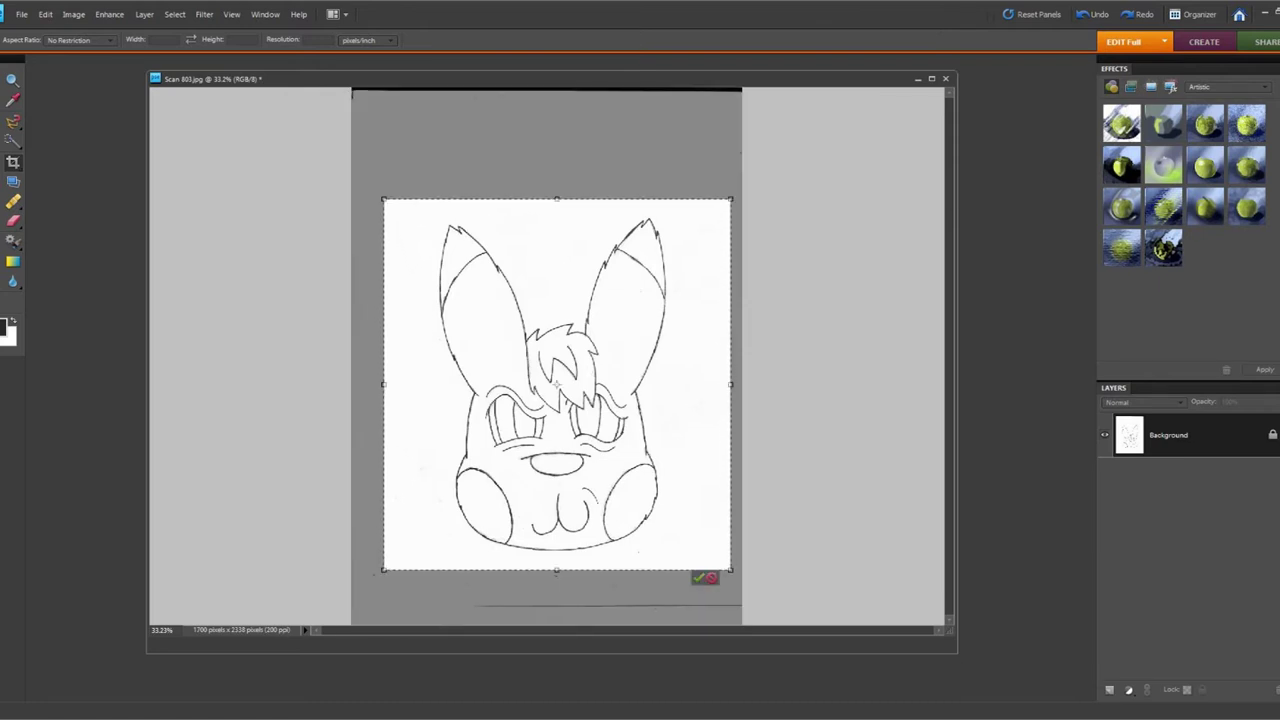
{"action": "left_click", "coordinate": [699, 578]}
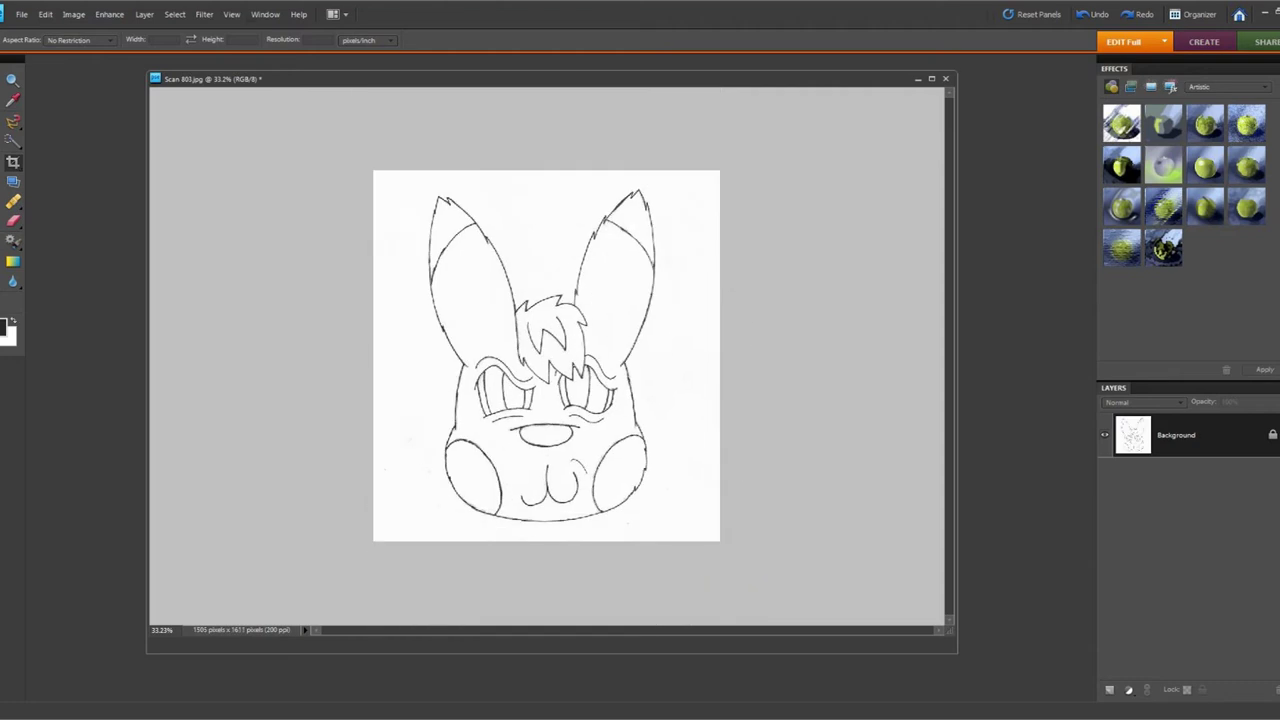
{"action": "left_click", "coordinate": [231, 14]}
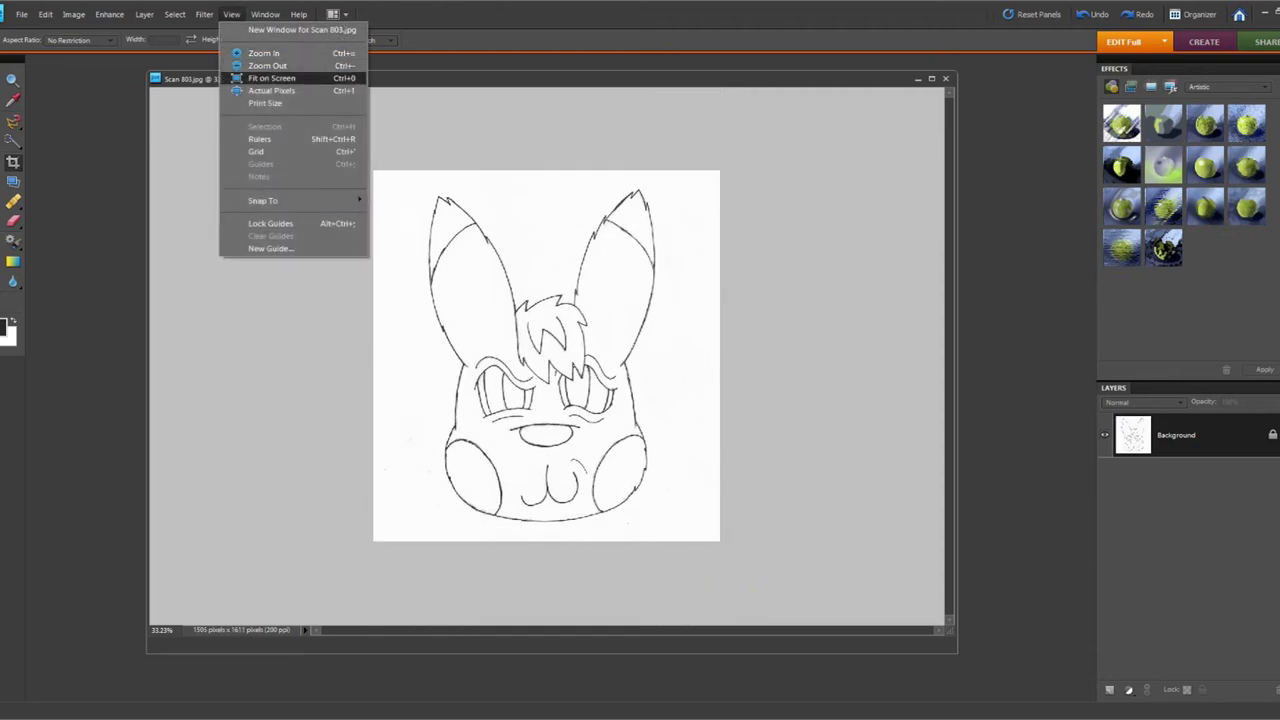
{"action": "left_click", "coordinate": [262, 79]}
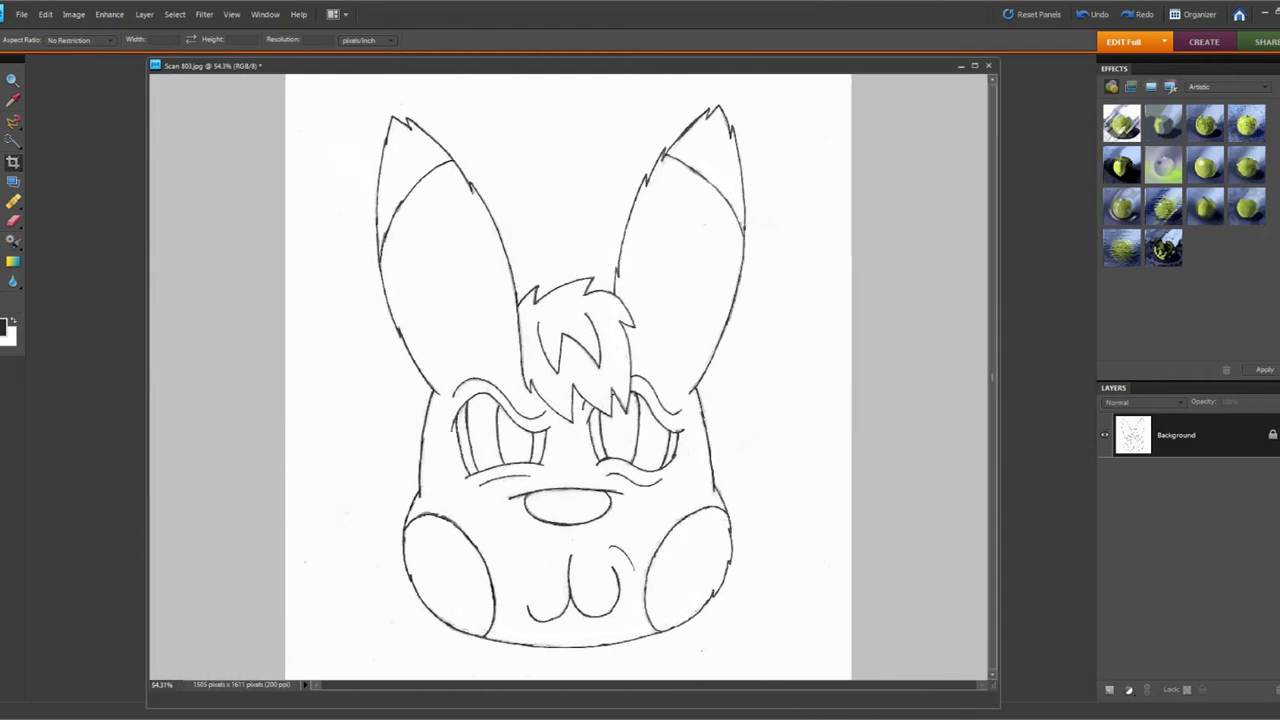
Select the inside of the rabbit's face with the Magic Wand and add both ear tips to the selection
{"action": "key", "text": "w"}
{"action": "left_click", "coordinate": [566, 455]}
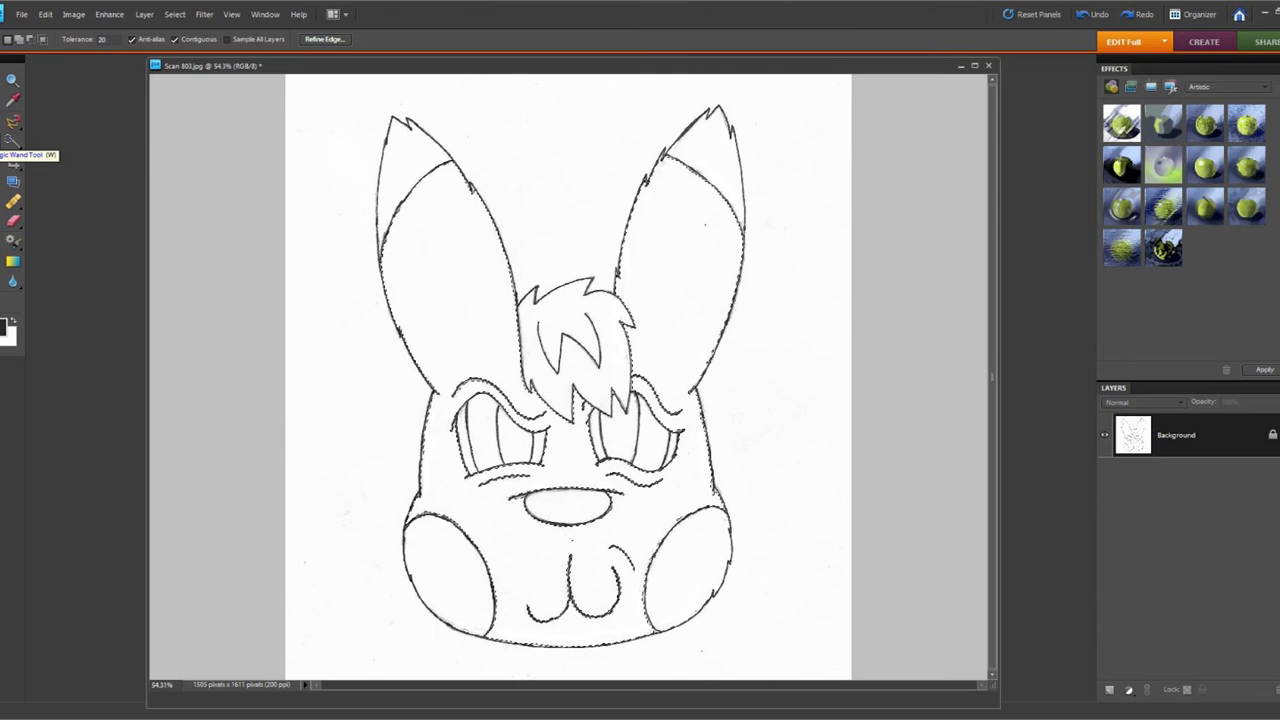
{"action": "left_click", "coordinate": [439, 169]}
{"action": "right_click", "coordinate": [707, 136]}
{"action": "left_click", "coordinate": [733, 145]}
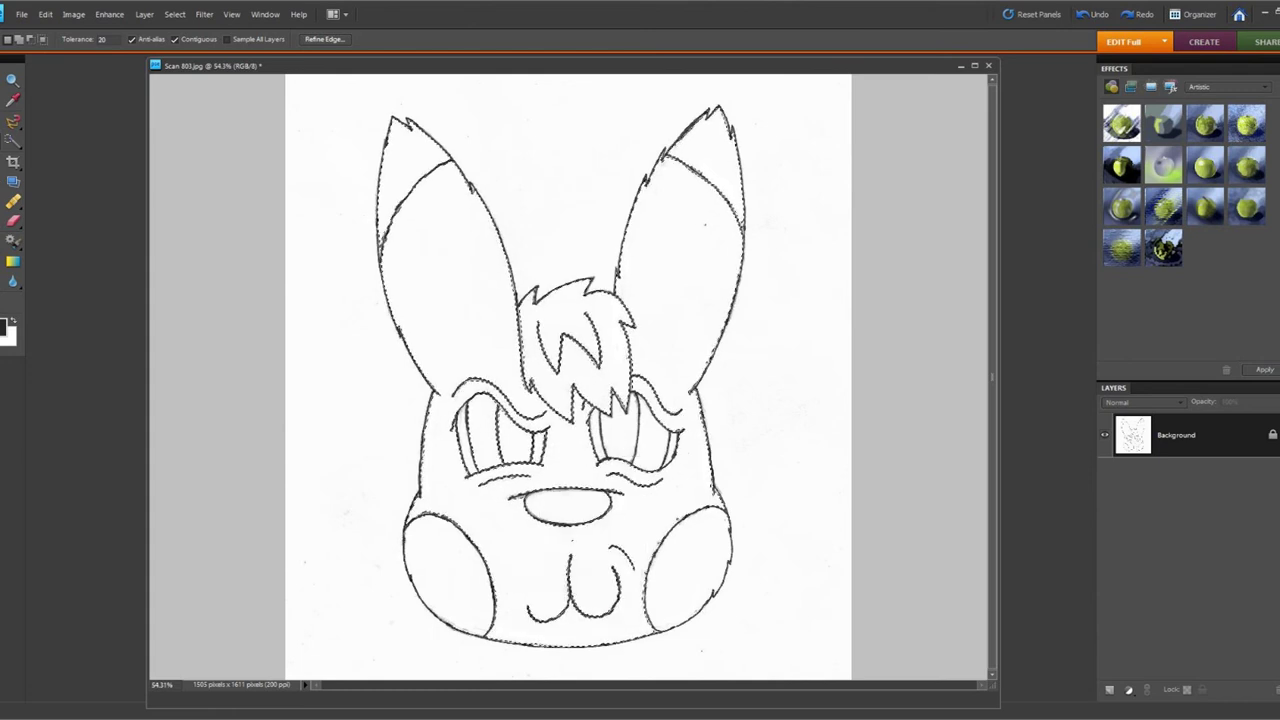
Add the separate white sections of the rabbit's right-hand eye to the selection
{"action": "right_click", "coordinate": [611, 432]}
{"action": "left_click", "coordinate": [650, 441]}
{"action": "right_click", "coordinate": [643, 433]}
{"action": "left_click", "coordinate": [680, 442]}
{"action": "right_click", "coordinate": [673, 443]}
{"action": "left_click", "coordinate": [711, 453]}
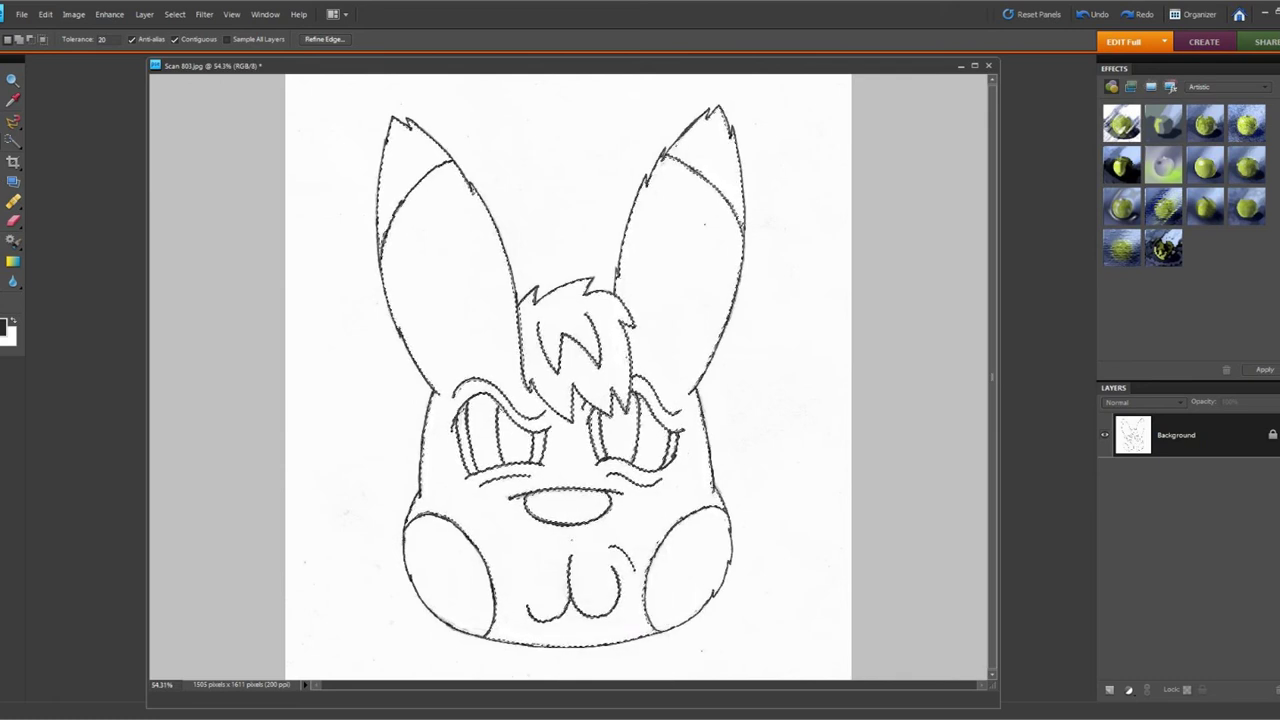
Add the main areas of both ears, the background around the head and the right-hand cheek to the selection
{"action": "right_click", "coordinate": [700, 358]}
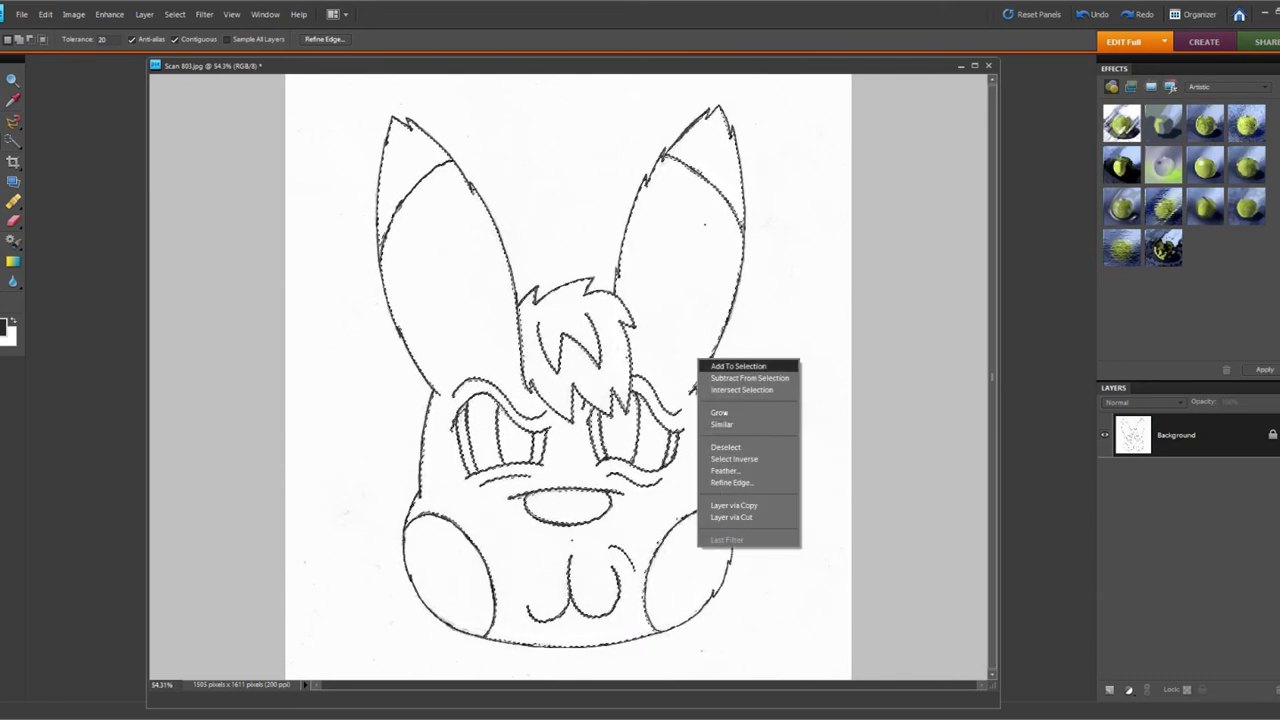
{"action": "left_click", "coordinate": [738, 366]}
{"action": "right_click", "coordinate": [448, 356]}
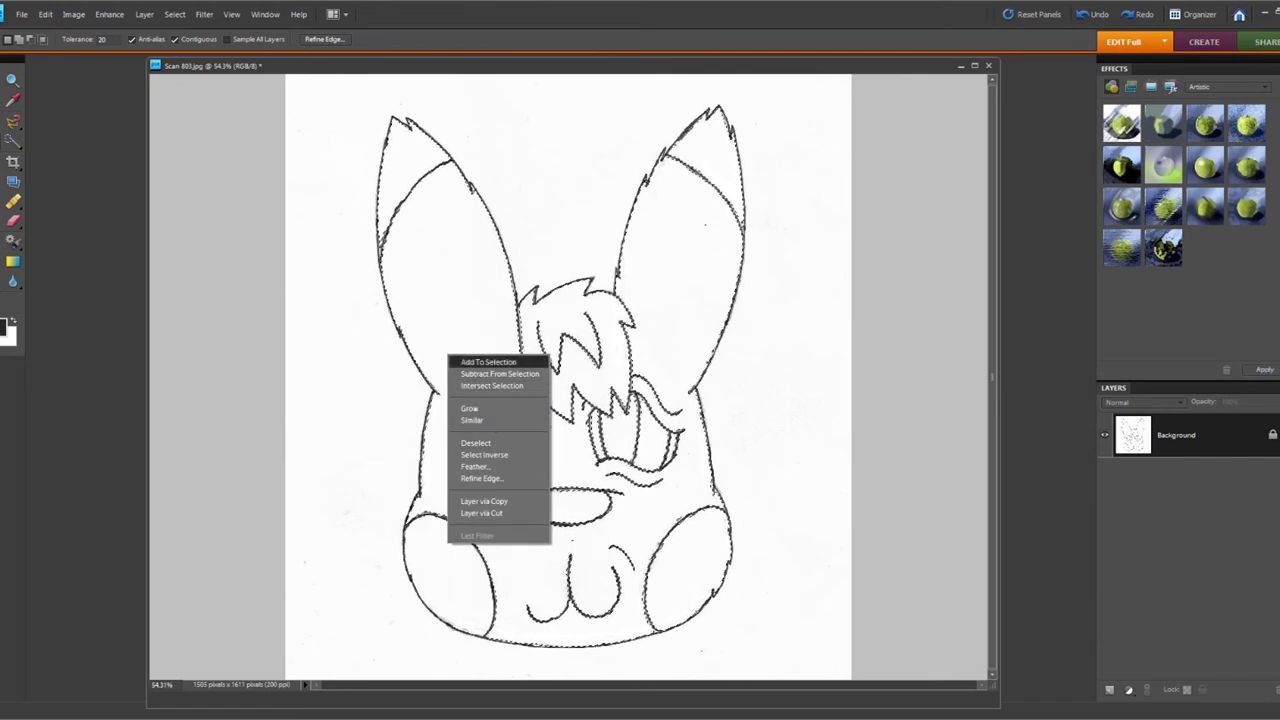
{"action": "right_click", "coordinate": [555, 186]}
{"action": "left_click", "coordinate": [600, 192]}
{"action": "left_click", "coordinate": [712, 592]}
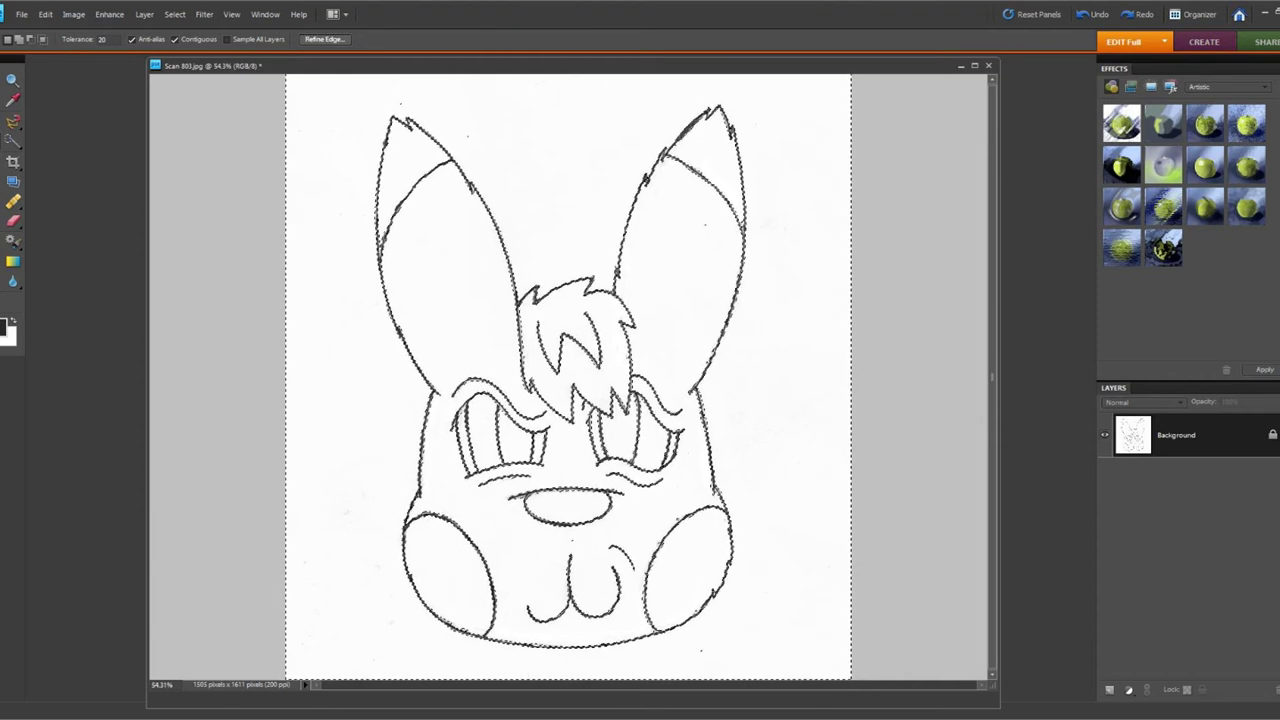
Contract the selection edge with Refine Edge, clear the selected paper areas to white and deselect
{"action": "left_click", "coordinate": [324, 39]}
{"action": "left_click_drag", "start_coordinate": [644, 235], "coordinate": [546, 235]}
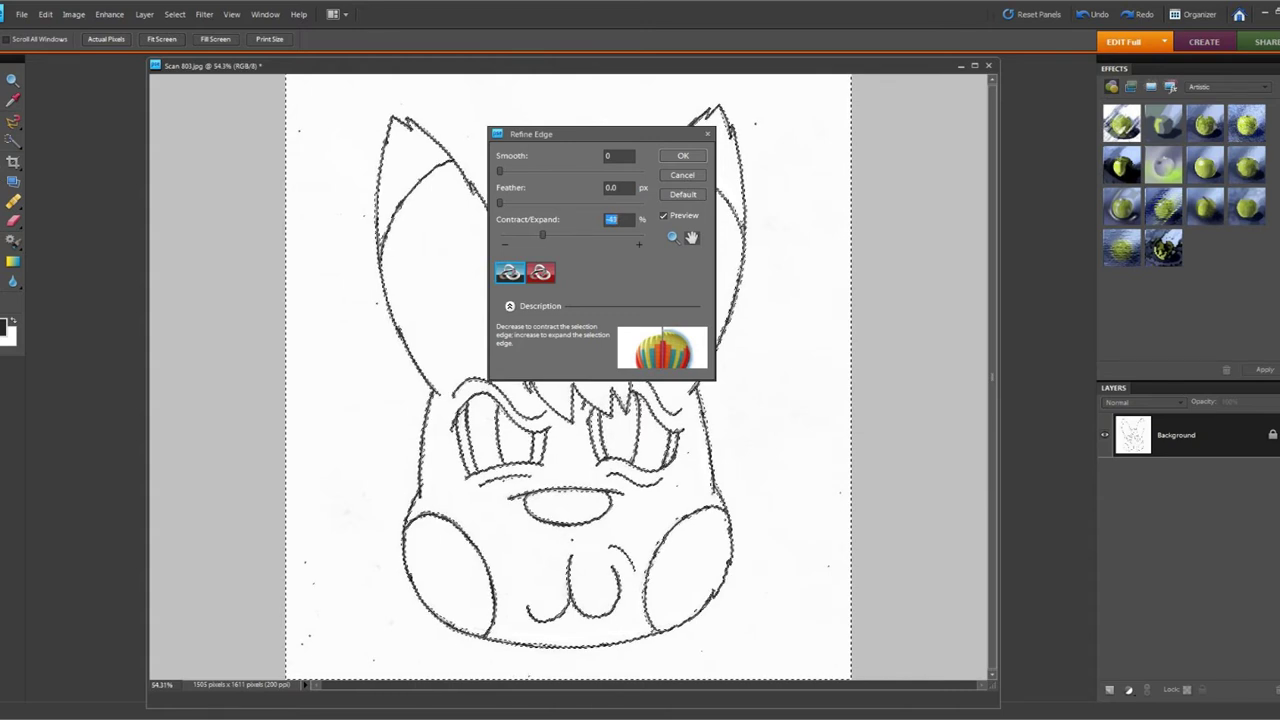
{"action": "key", "text": "Return"}
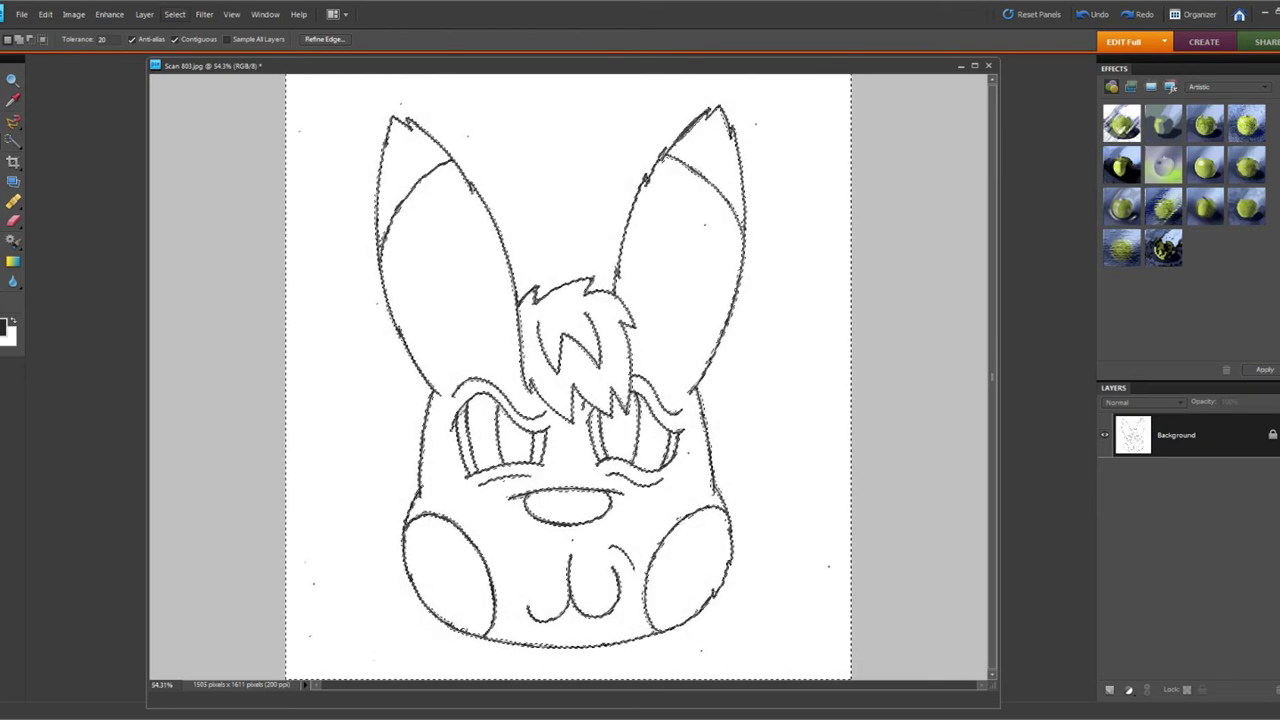
{"action": "left_click", "coordinate": [175, 15]}
{"action": "key", "text": "d"}
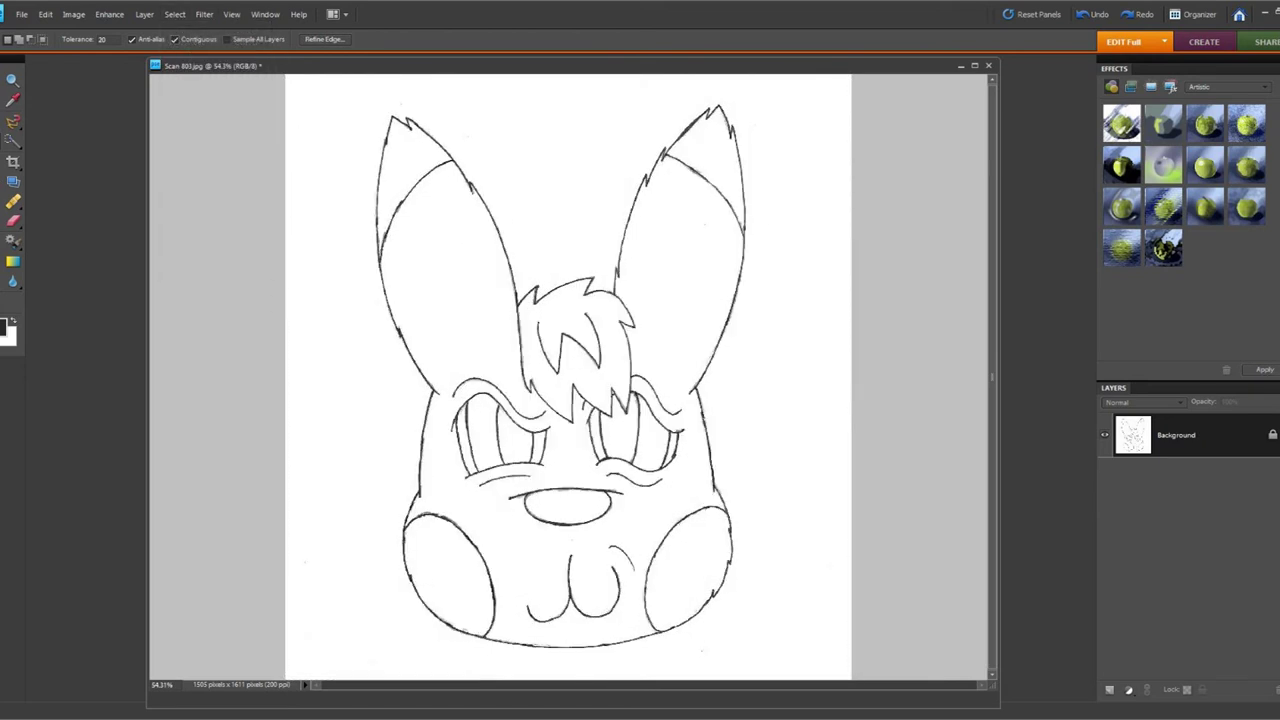
Set the Eraser size to 48 px for removing the remaining specks around the drawing
{"action": "key", "text": "e"}
{"action": "left_click", "coordinate": [122, 40]}
{"action": "left_click_drag", "start_coordinate": [121, 55], "coordinate": [152, 55]}
{"action": "left_click", "coordinate": [410, 67]}
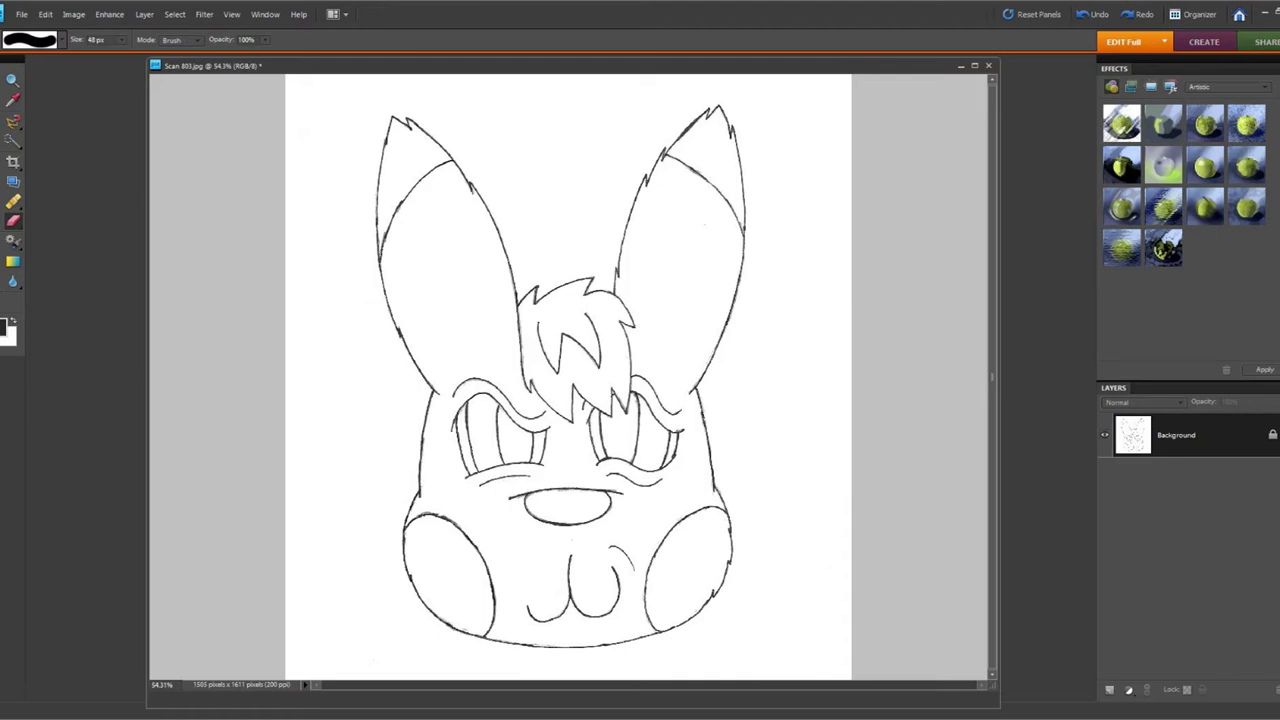
Switch the Eraser to the hard round 9 px brush preset and undo the last edit
{"action": "left_click", "coordinate": [62, 40]}
{"action": "left_click", "coordinate": [68, 96]}
{"action": "left_click", "coordinate": [150, 55]}
{"action": "left_click", "coordinate": [45, 15]}
{"action": "left_click", "coordinate": [62, 29]}
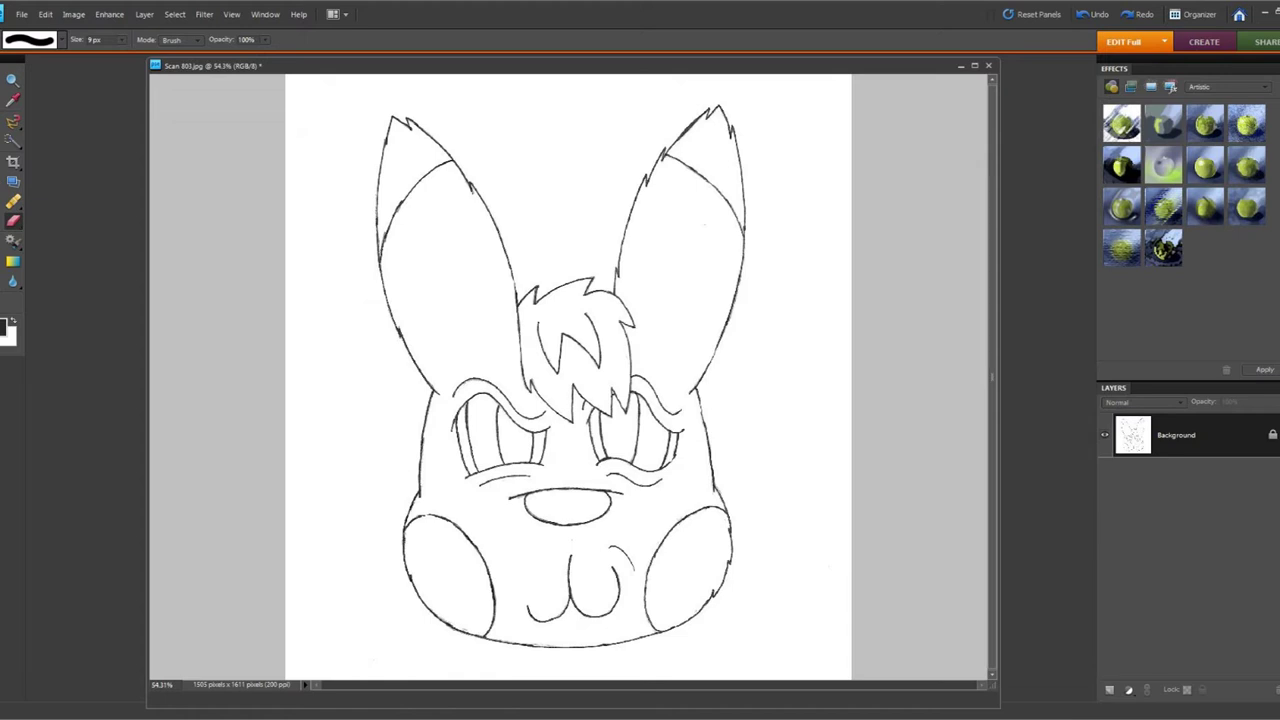
Reduce the Eraser to the hard round 5 px brush preset for finer line cleanup
{"action": "left_click", "coordinate": [62, 40]}
{"action": "left_click", "coordinate": [47, 97]}
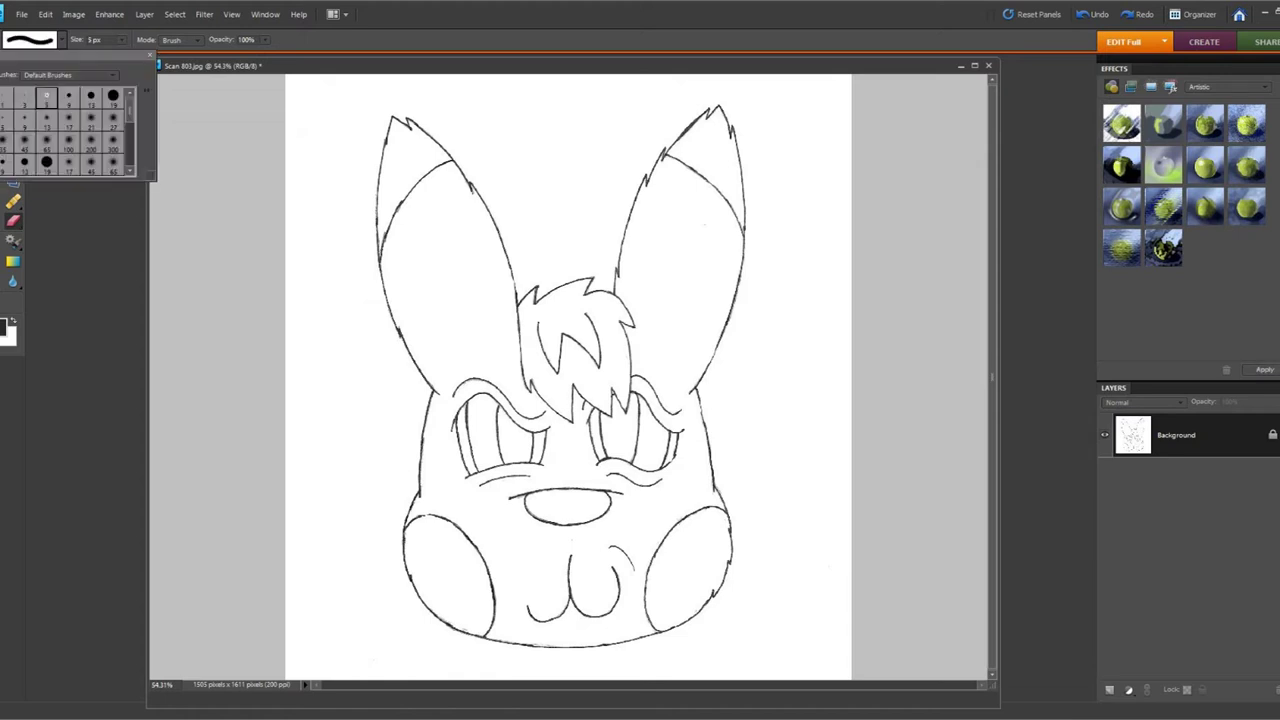
{"action": "key", "text": "Escape"}
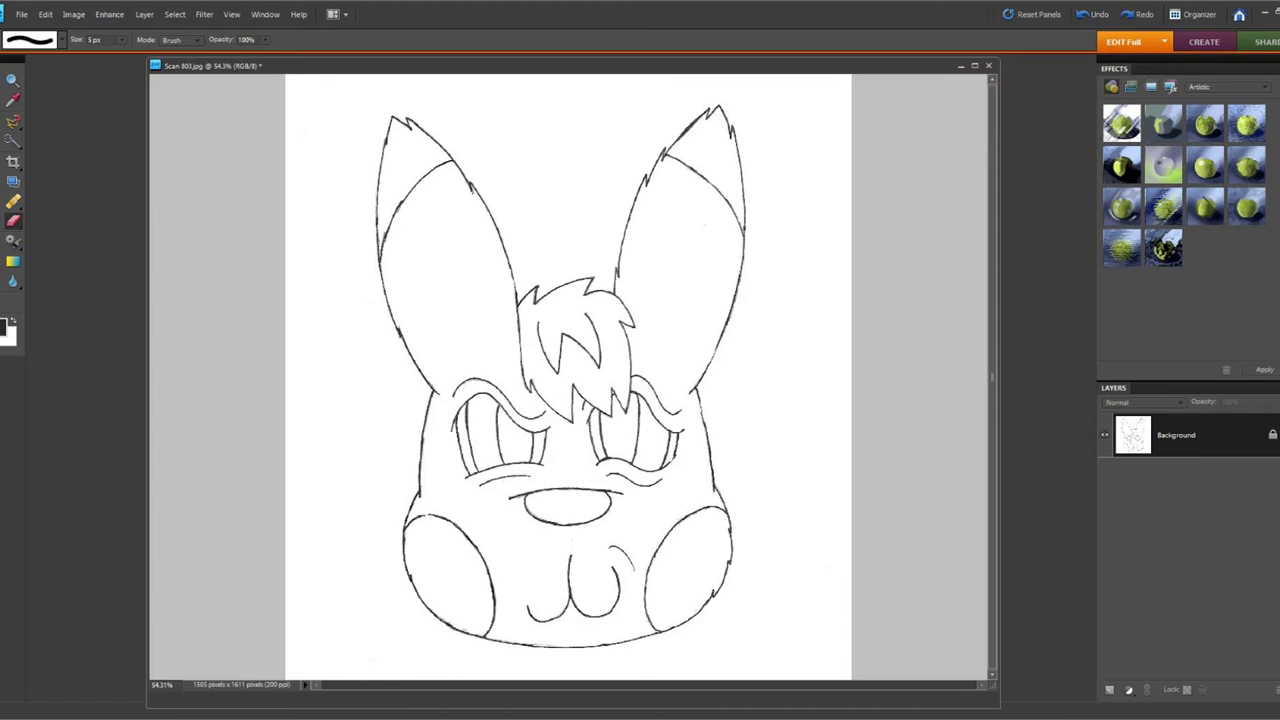
Set up the Brush tool with a 4 px size, Linear Burn mode and 91% opacity
{"action": "key", "text": "b"}
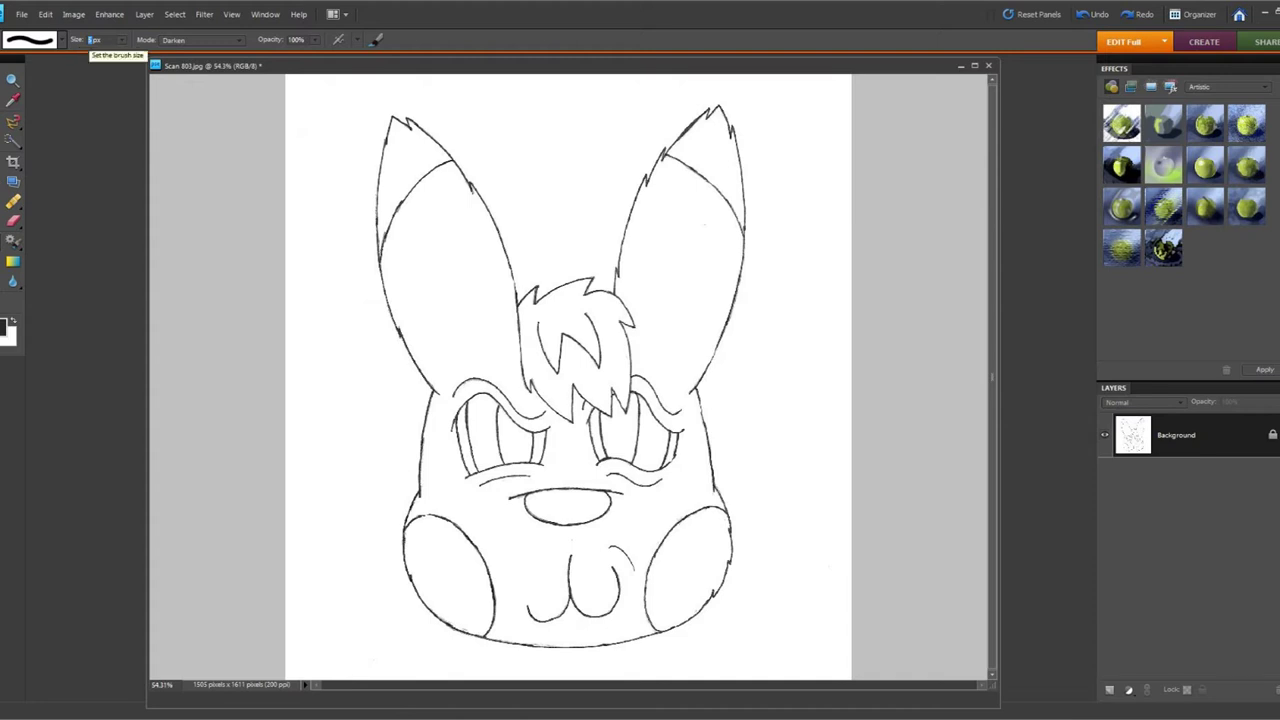
{"action": "type", "text": "4"}
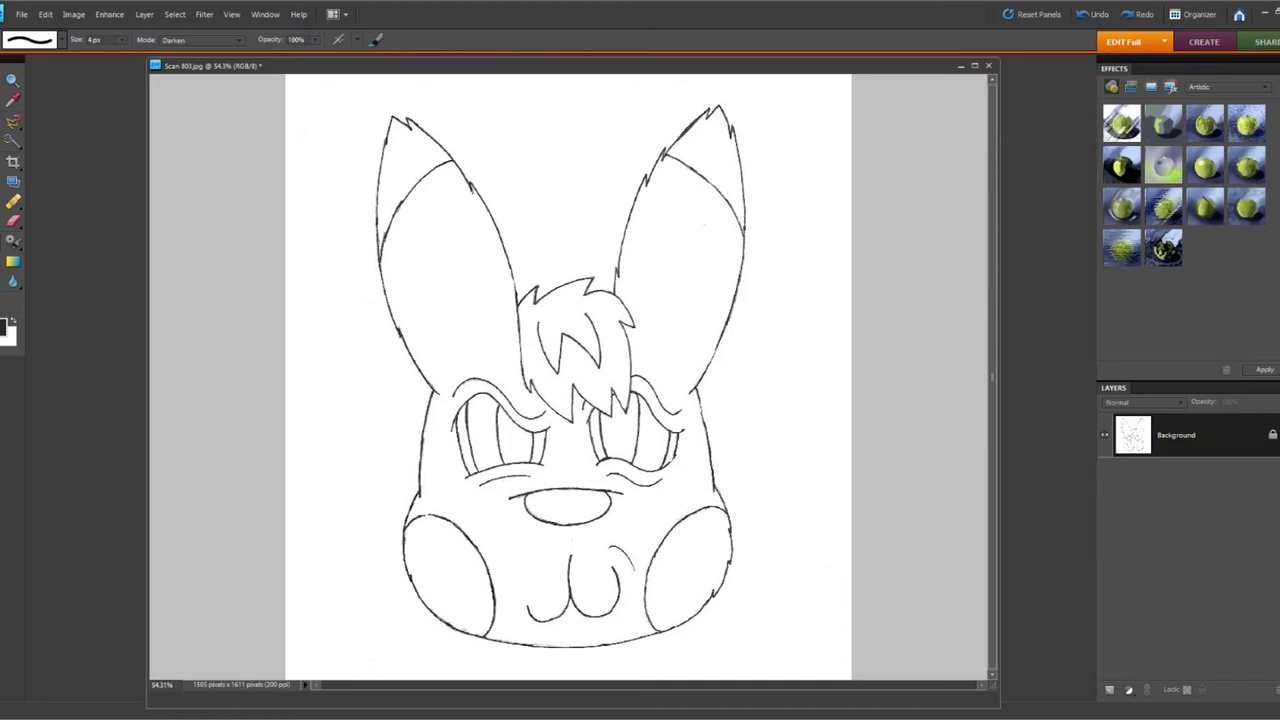
{"action": "left_click", "coordinate": [200, 40]}
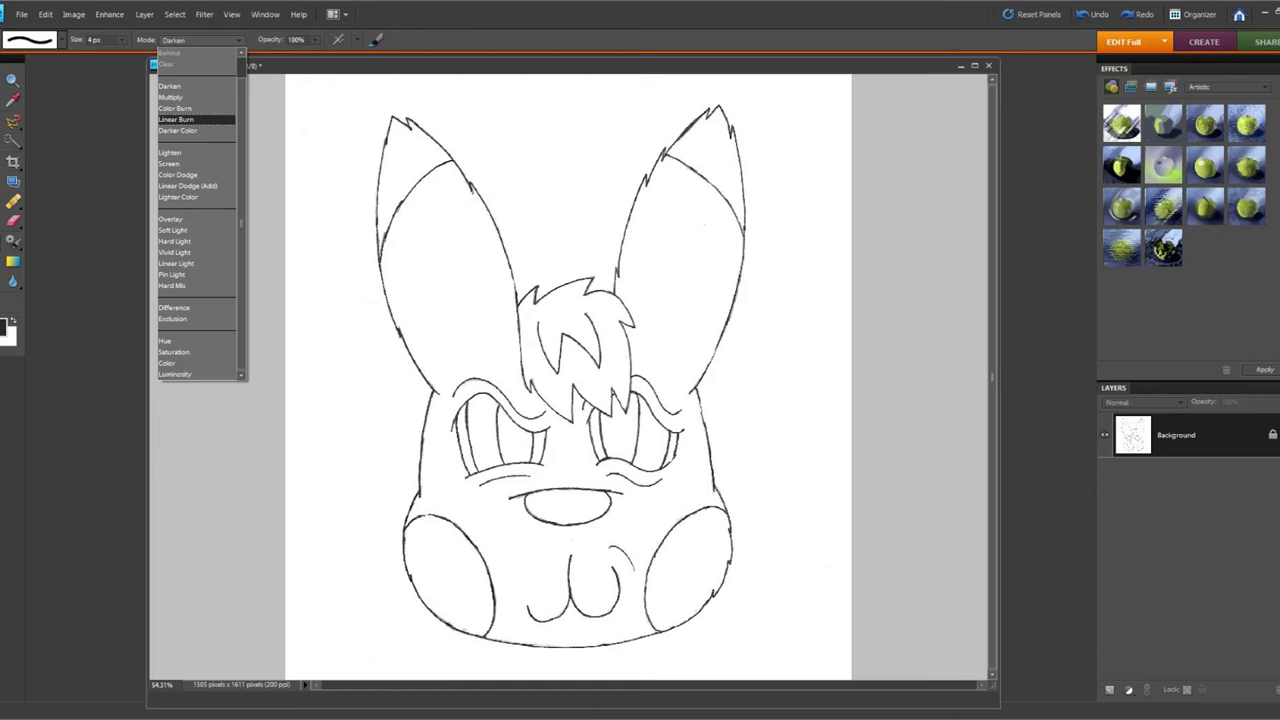
{"action": "key", "text": "Return"}
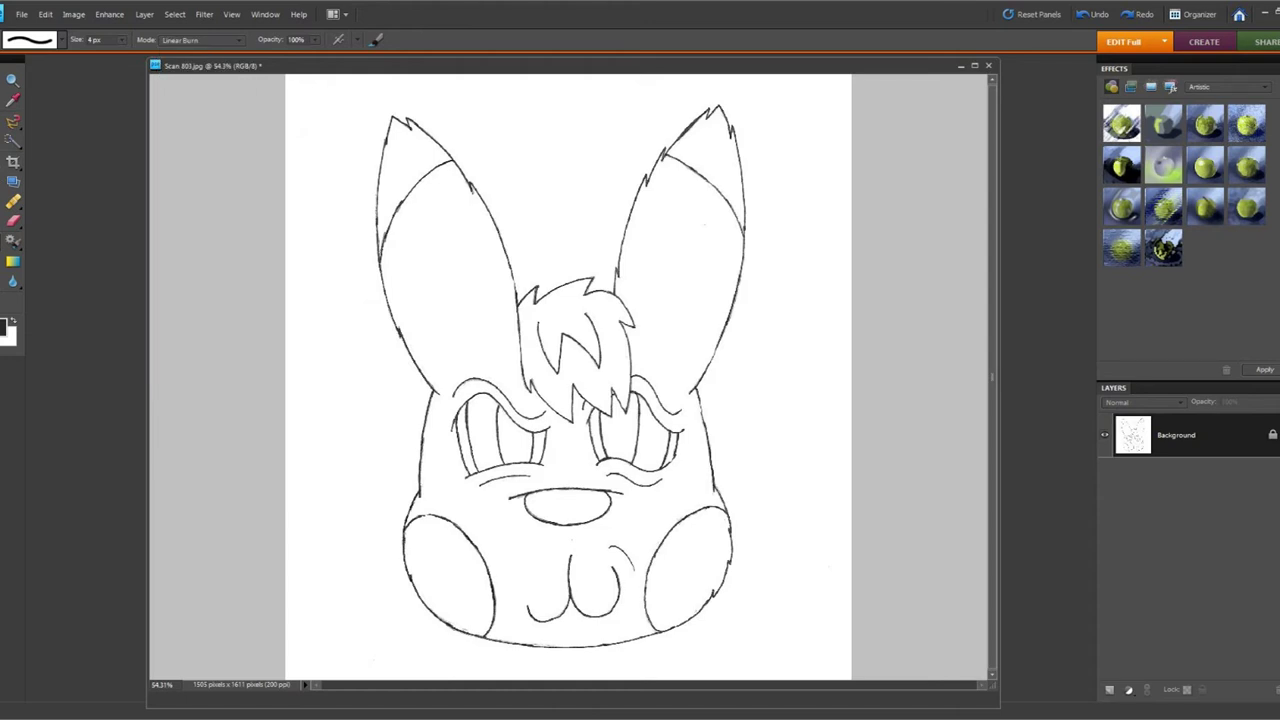
{"action": "left_click", "coordinate": [315, 40]}
{"action": "left_click_drag", "start_coordinate": [313, 55], "coordinate": [306, 55]}
{"action": "left_click", "coordinate": [220, 40]}
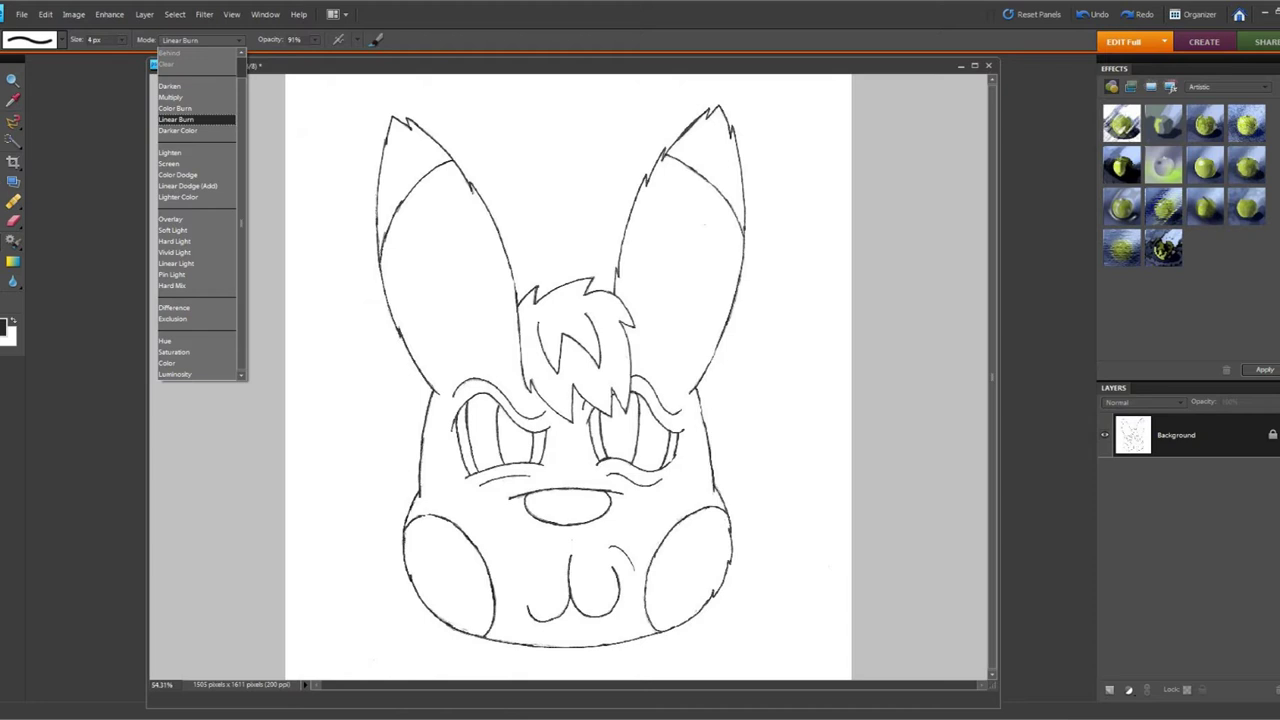
{"action": "key", "text": "Return"}
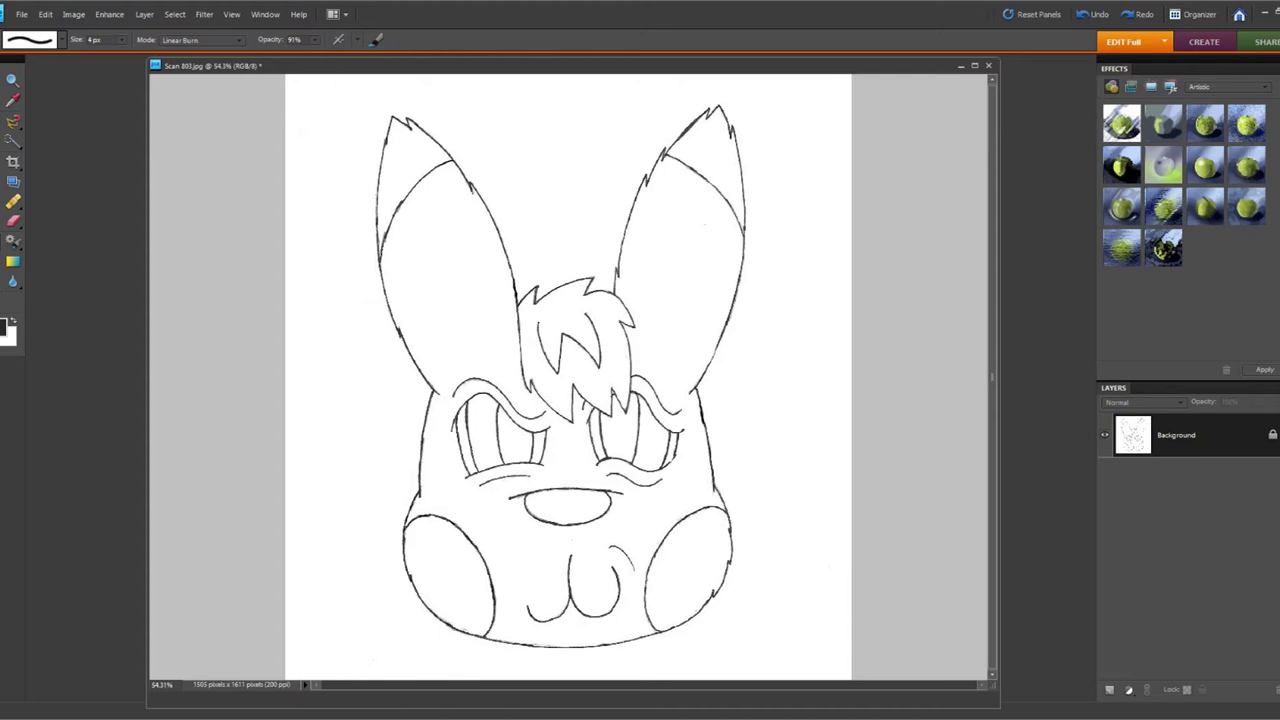
Return to the Eraser and choose its hard round 9 px brush preset
{"action": "key", "text": "e"}
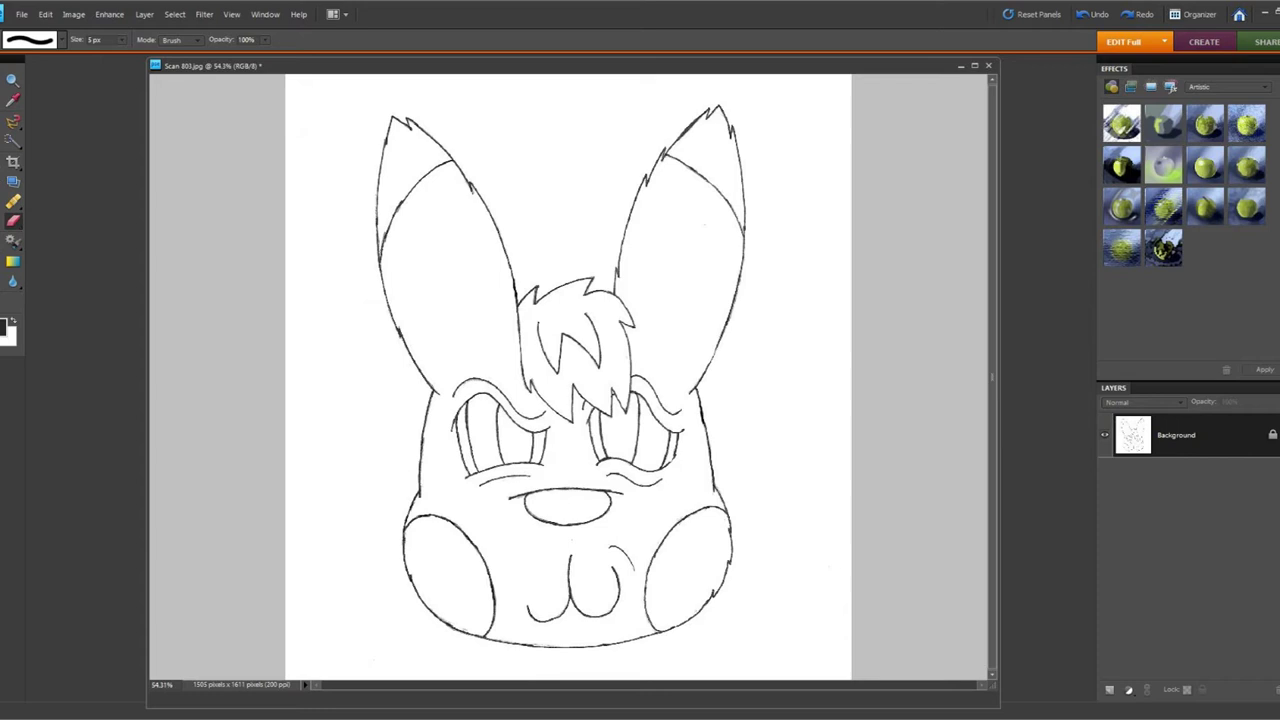
{"action": "left_click", "coordinate": [62, 40]}
{"action": "left_click", "coordinate": [69, 97]}
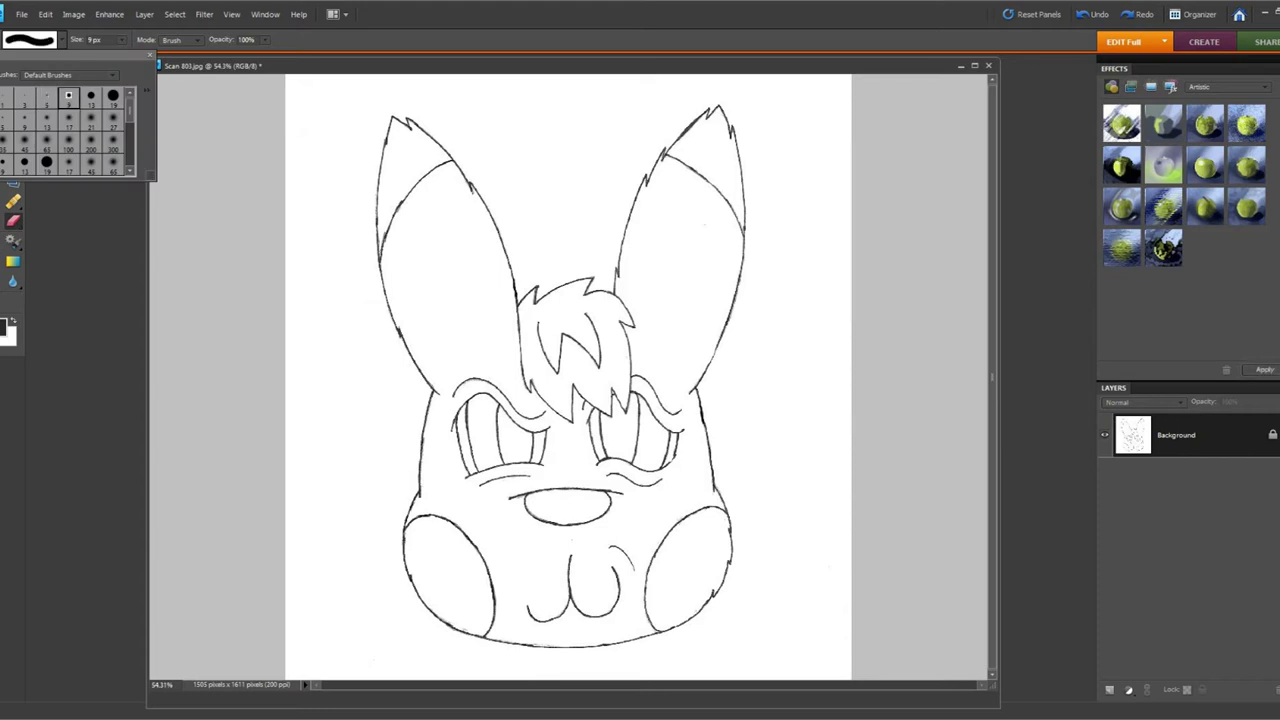
Dismiss the brush presets and switch from the Eraser back to the 4 px Linear Burn brush
{"action": "left_click", "coordinate": [150, 55]}
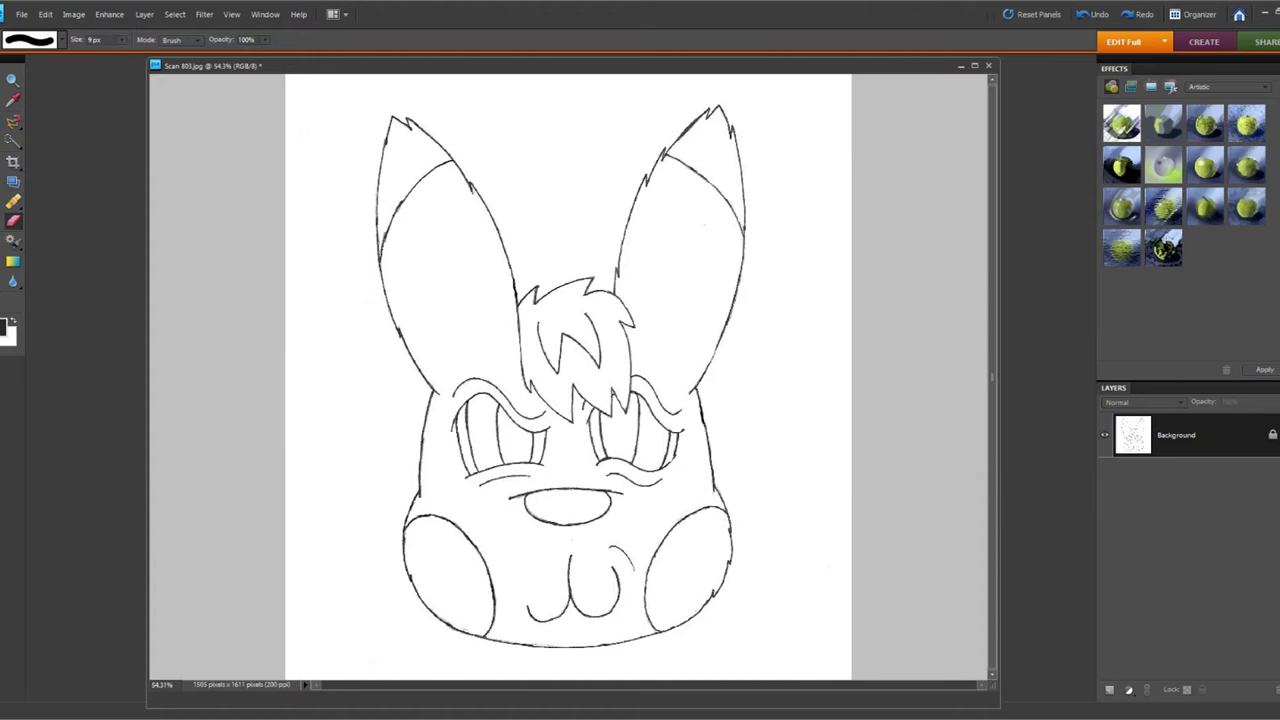
{"action": "key", "text": "b"}
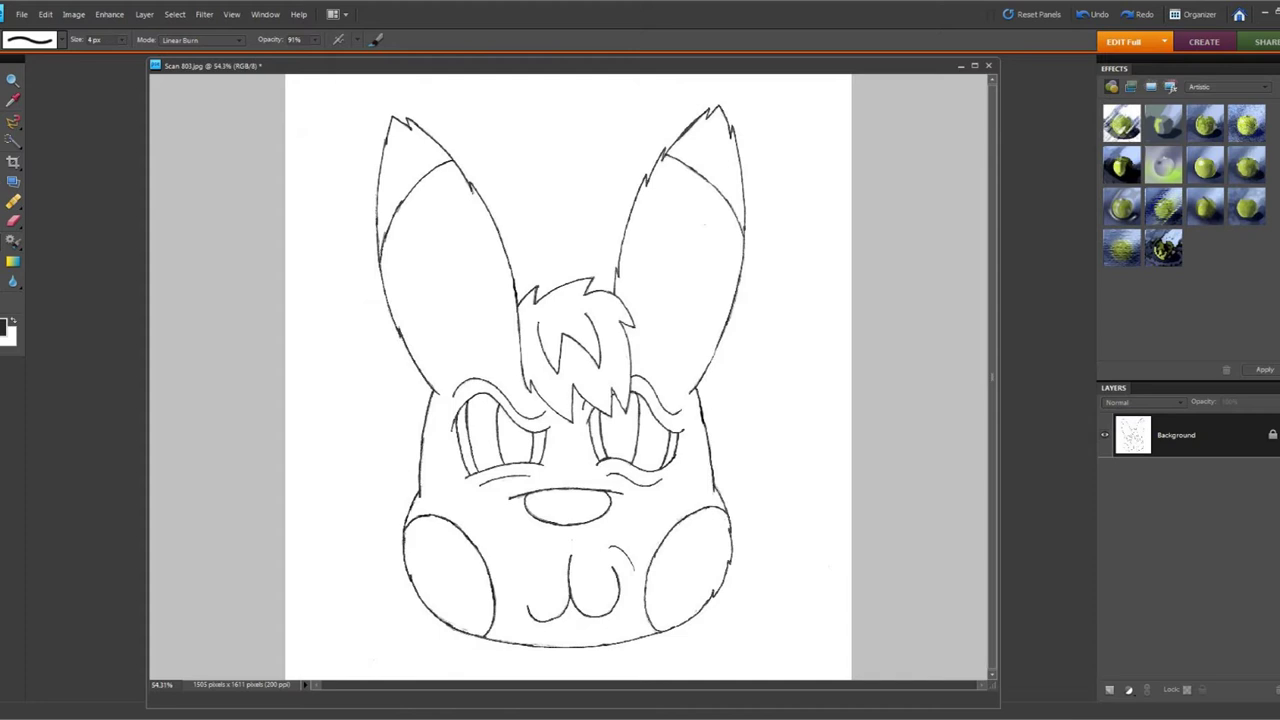
{"action": "key", "text": "e"}
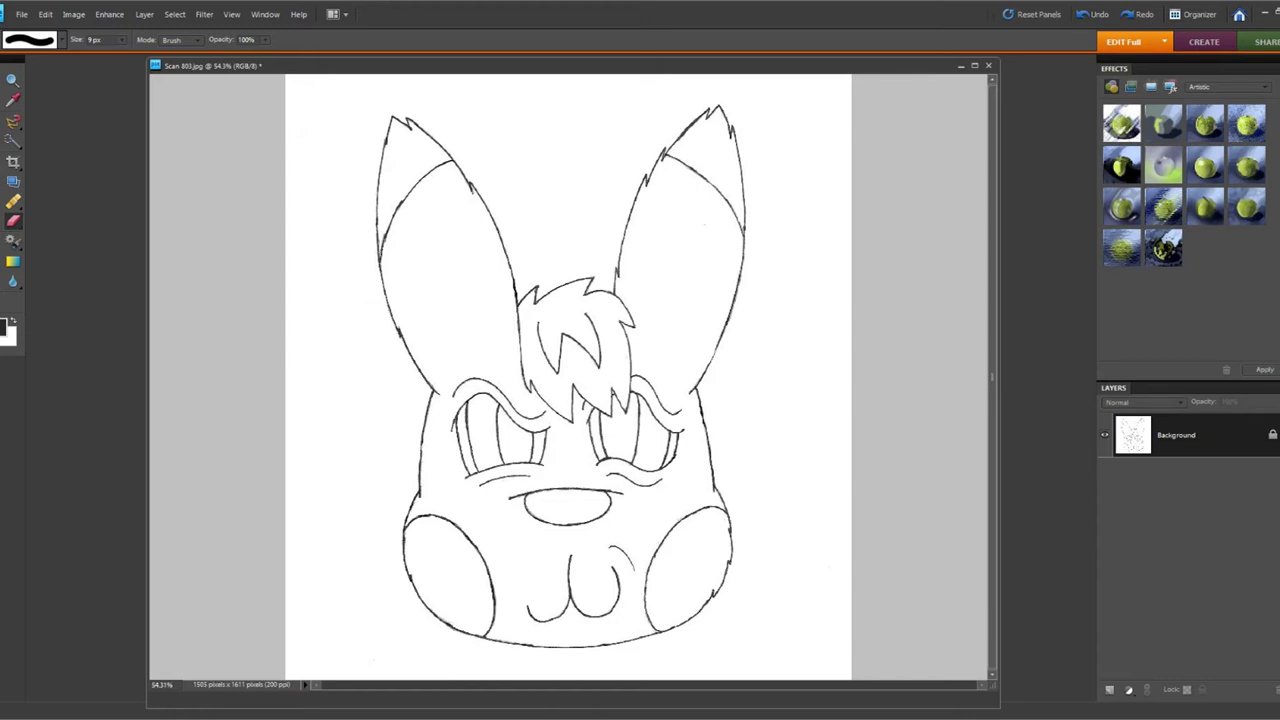
{"action": "key", "text": "b"}
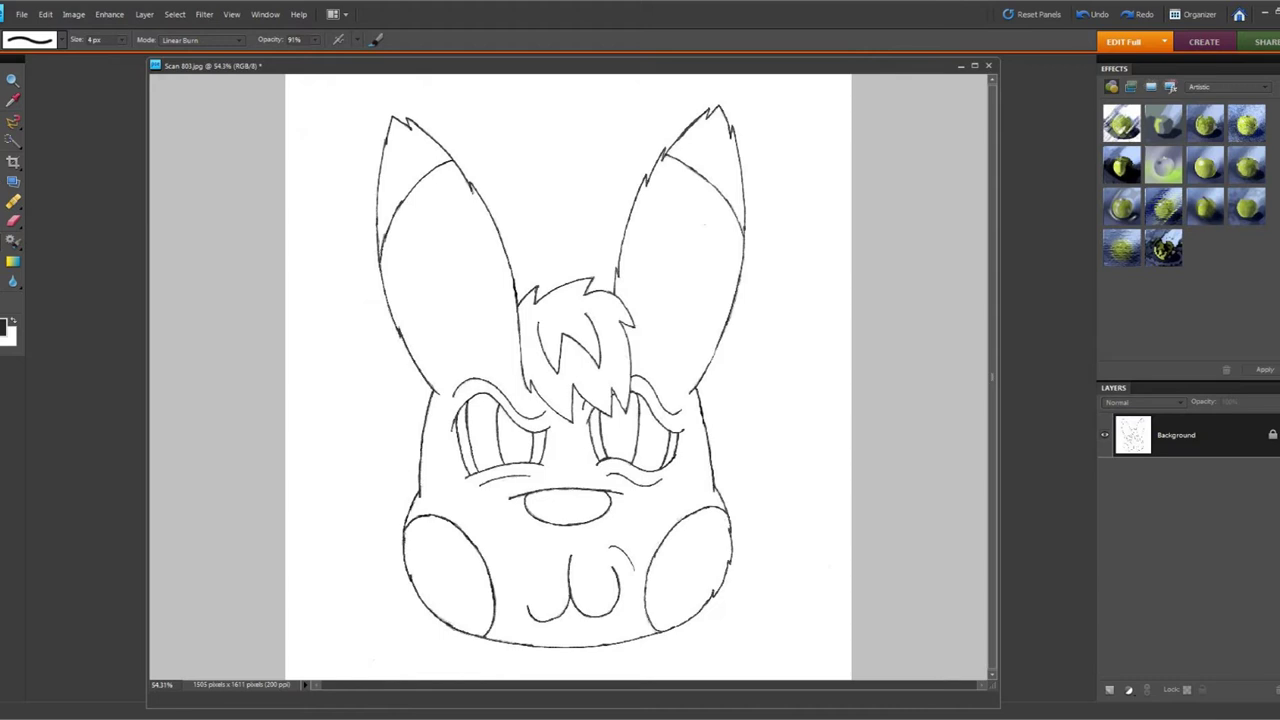
Start saving the drawing as a new file and go to the main art folder
{"action": "left_click", "coordinate": [21, 14]}
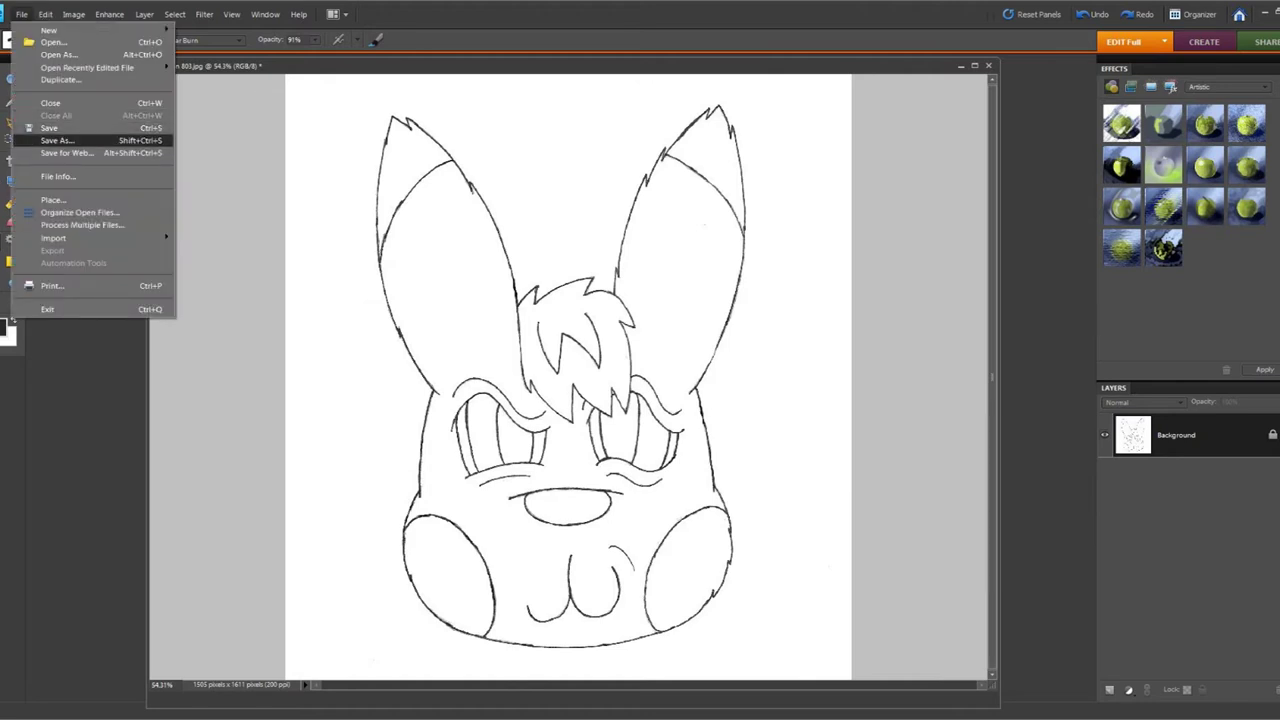
{"action": "left_click", "coordinate": [57, 140]}
{"action": "left_click", "coordinate": [873, 213]}
{"action": "left_click", "coordinate": [744, 504]}
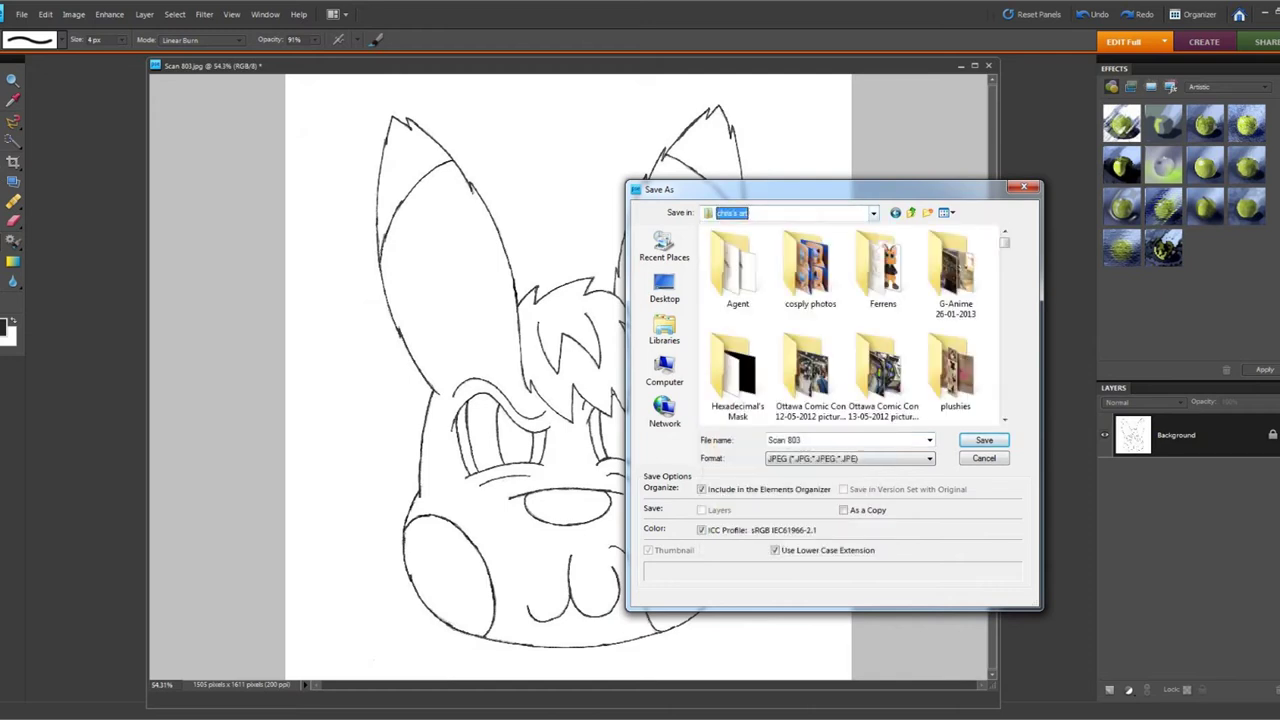
{"action": "scroll", "coordinate": [860, 325], "scroll_direction": "down", "scroll_amount": 2}
{"action": "scroll", "coordinate": [860, 325], "scroll_direction": "down", "scroll_amount": 2}
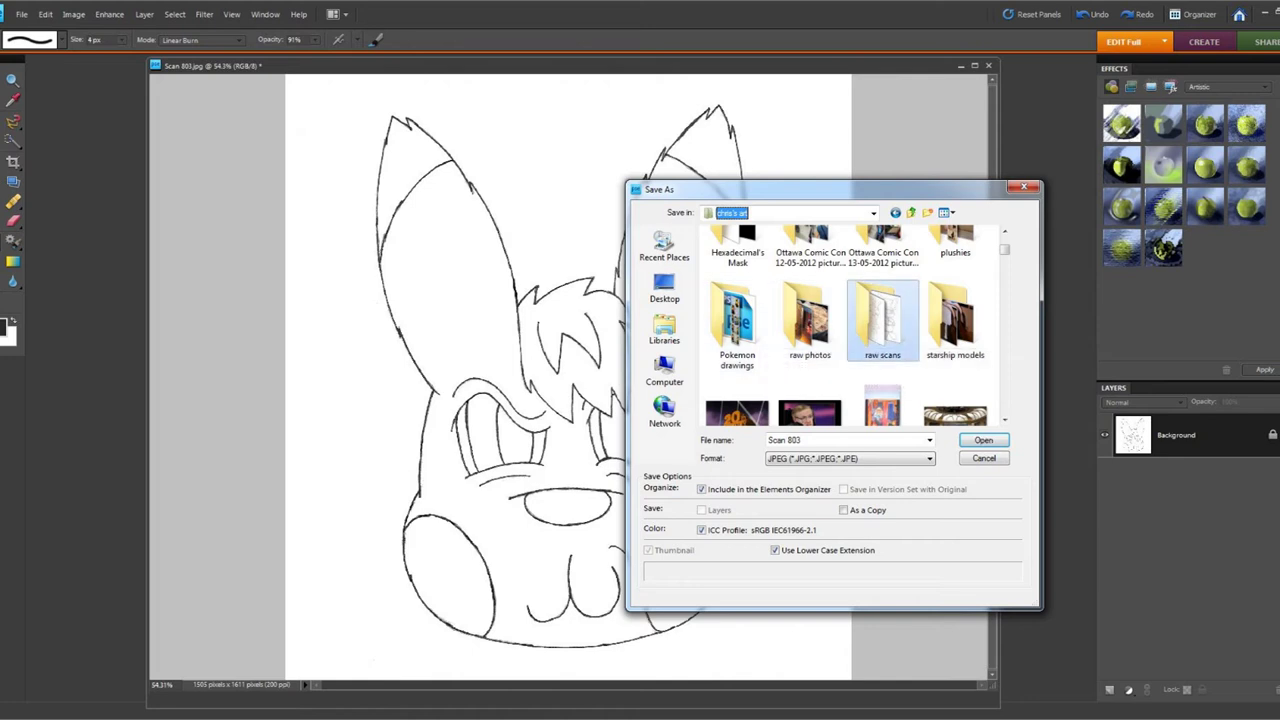
{"action": "double_click", "coordinate": [880, 315]}
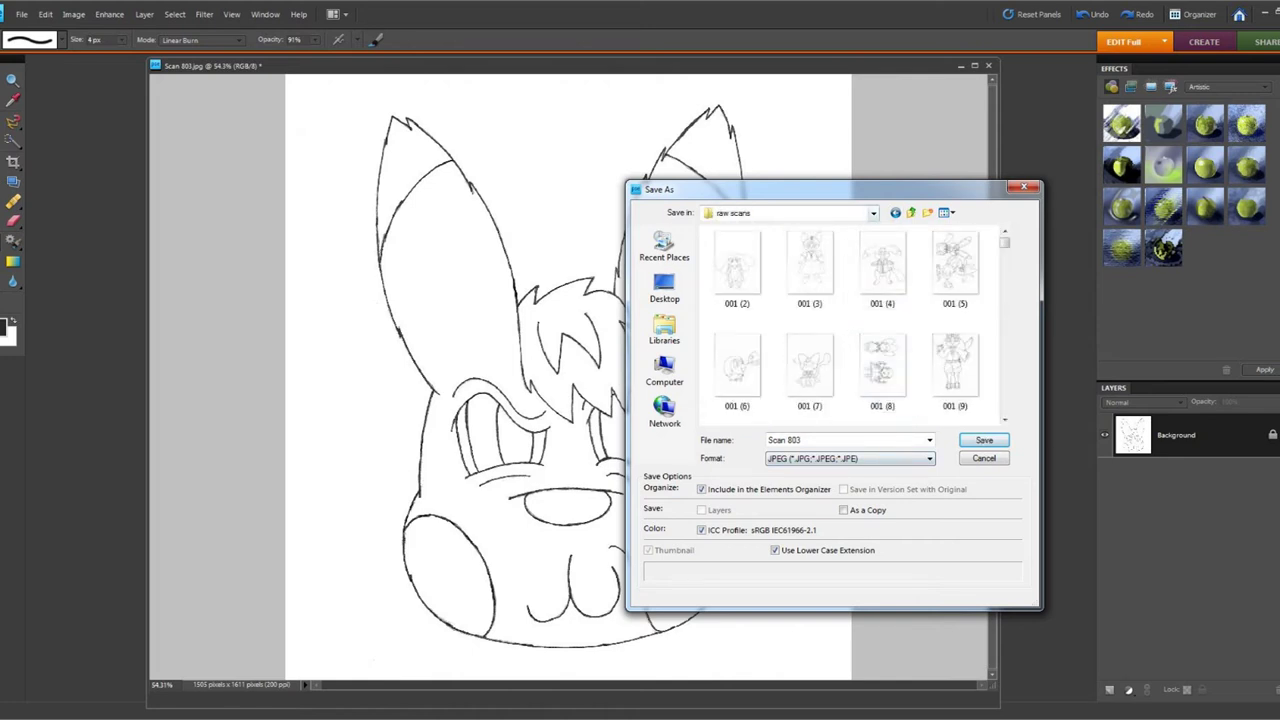
{"action": "left_click", "coordinate": [873, 213]}
{"action": "left_click", "coordinate": [744, 504]}
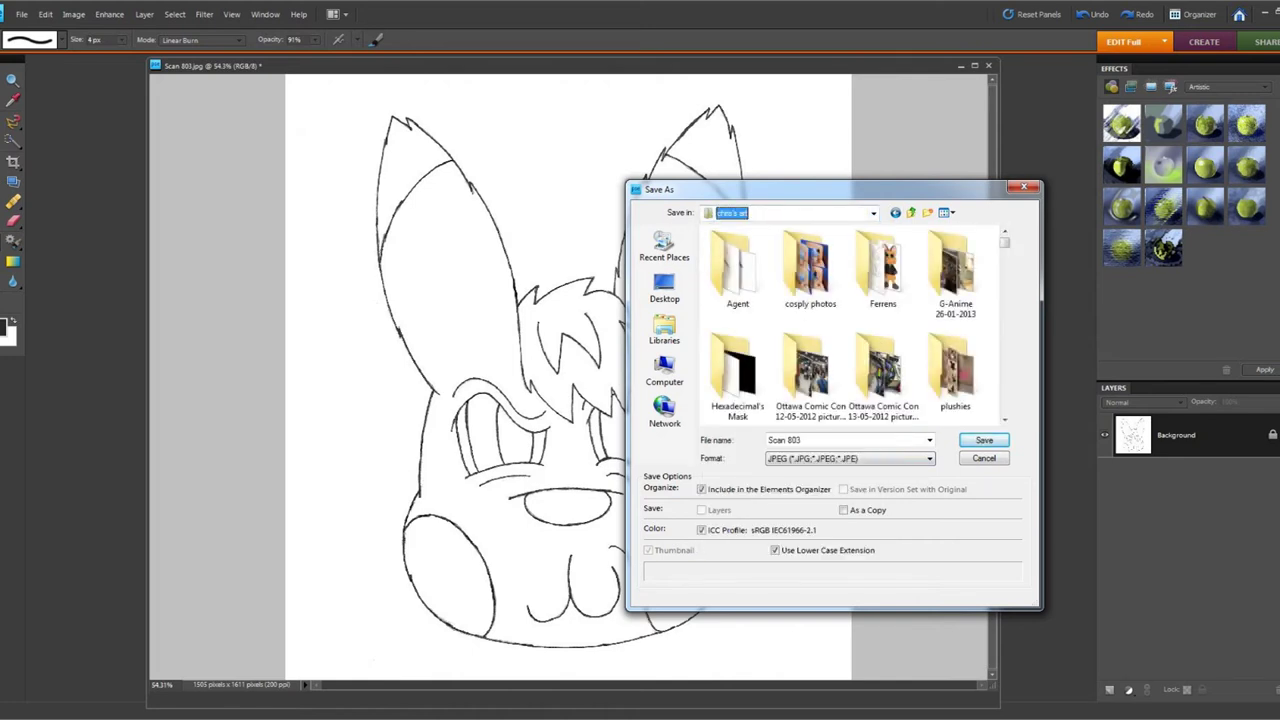
Choose the outlines folder inside Pokemon drawings as the save location
{"action": "left_click", "coordinate": [1005, 420]}
{"action": "left_click", "coordinate": [1005, 420]}
{"action": "left_click", "coordinate": [1005, 420]}
{"action": "left_click", "coordinate": [737, 325]}
{"action": "double_click", "coordinate": [737, 325]}
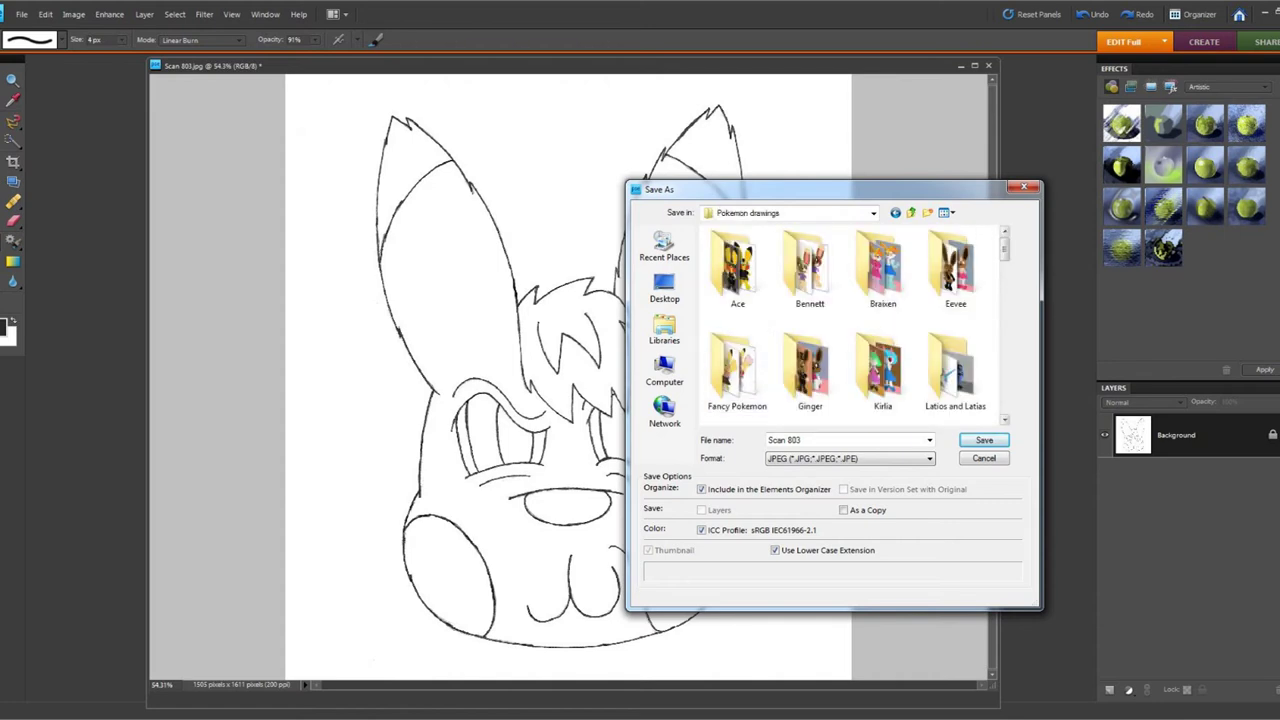
{"action": "scroll", "coordinate": [850, 325], "scroll_direction": "down", "scroll_amount": 5}
{"action": "left_click", "coordinate": [1005, 420]}
{"action": "double_click", "coordinate": [957, 338]}
Save the drawing in PNG format under the name "Ace Smirk Face (Outline)" with the default PNG options
{"action": "left_click", "coordinate": [850, 459]}
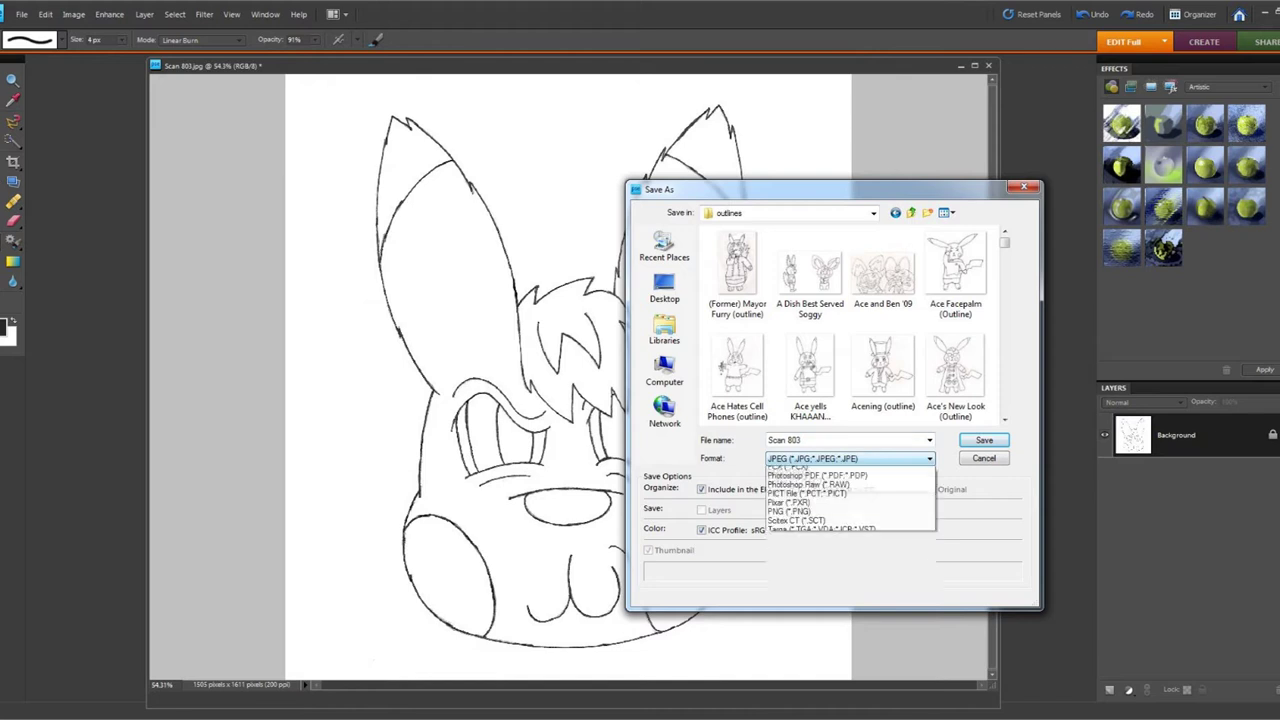
{"action": "left_click", "coordinate": [850, 569]}
{"action": "left_click", "coordinate": [848, 440]}
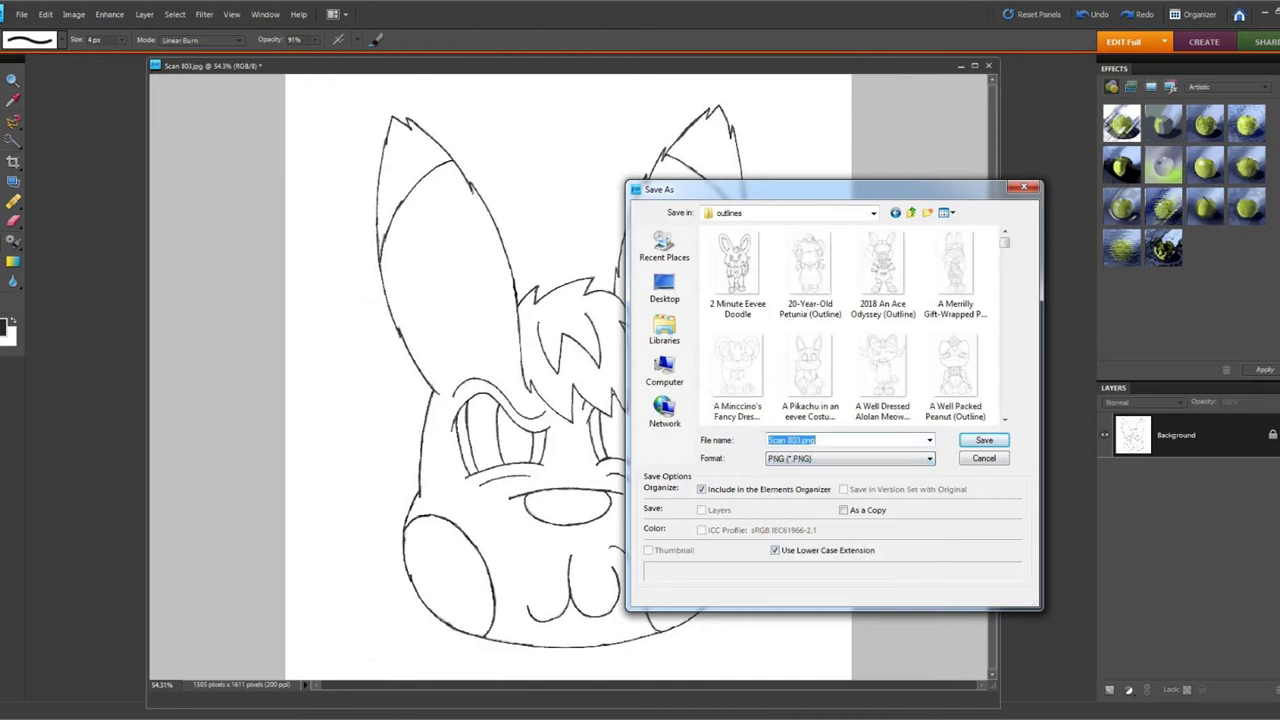
{"action": "type", "text": "Ace "}
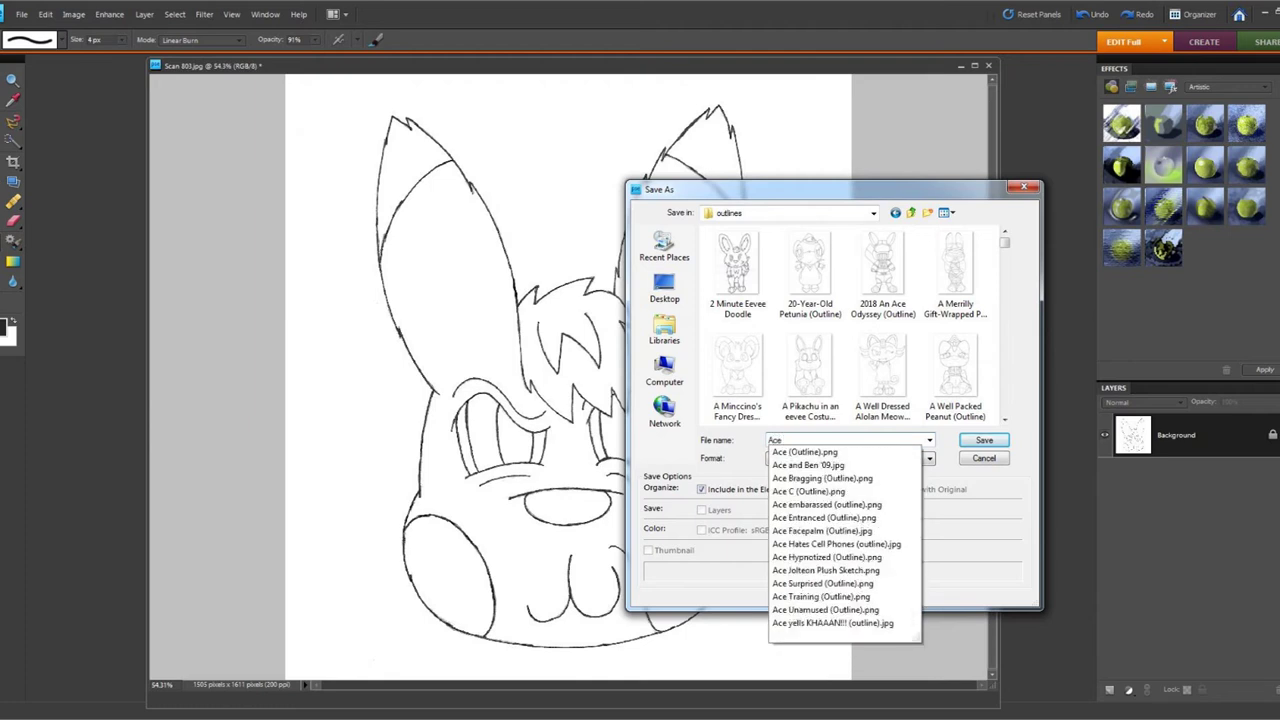
{"action": "type", "text": "Smirk Face"}
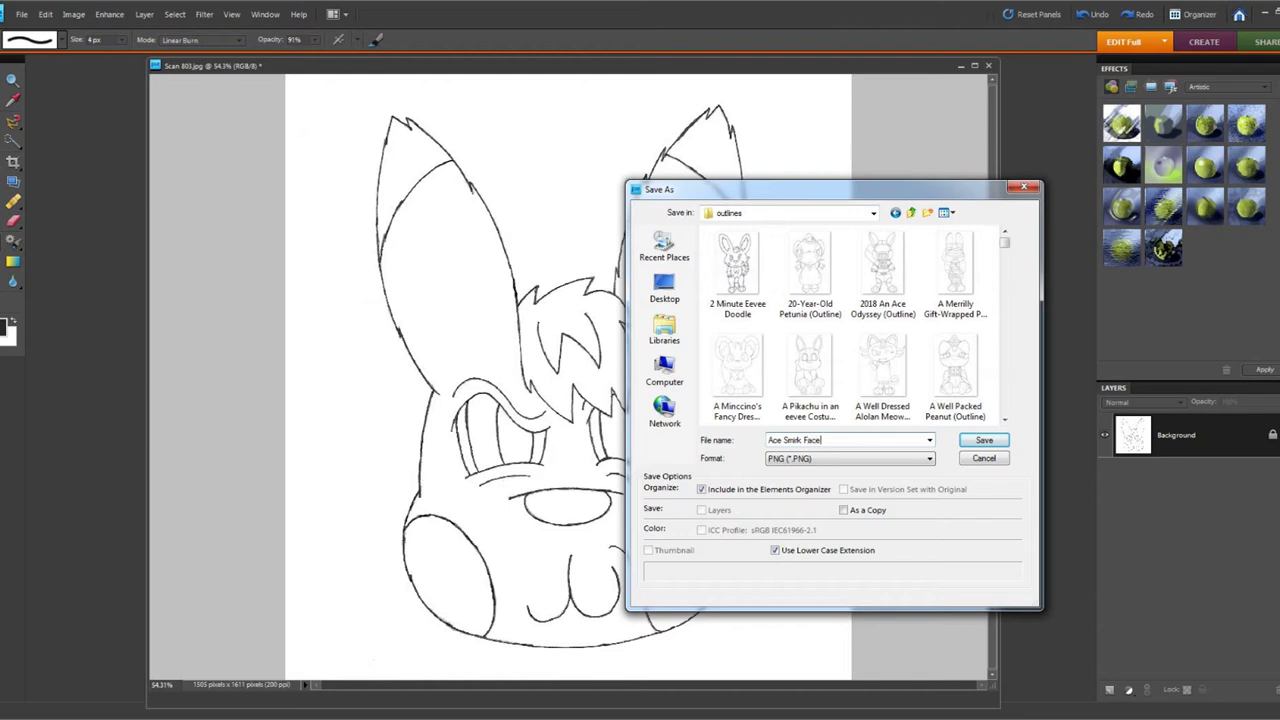
{"action": "type", "text": " (Outline"}
{"action": "key", "text": "Return"}
{"action": "key", "text": "Return"}
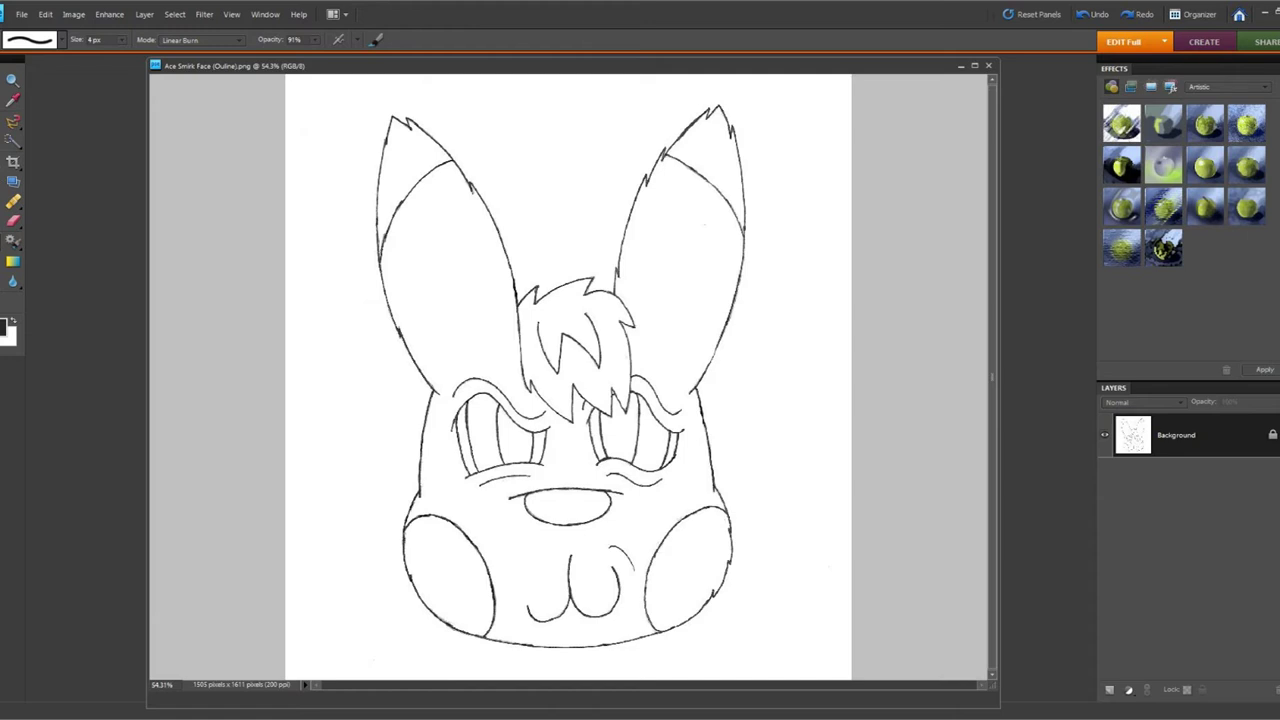
Select the insides of both ear tips together with the Magic Wand
{"action": "key", "text": "w"}
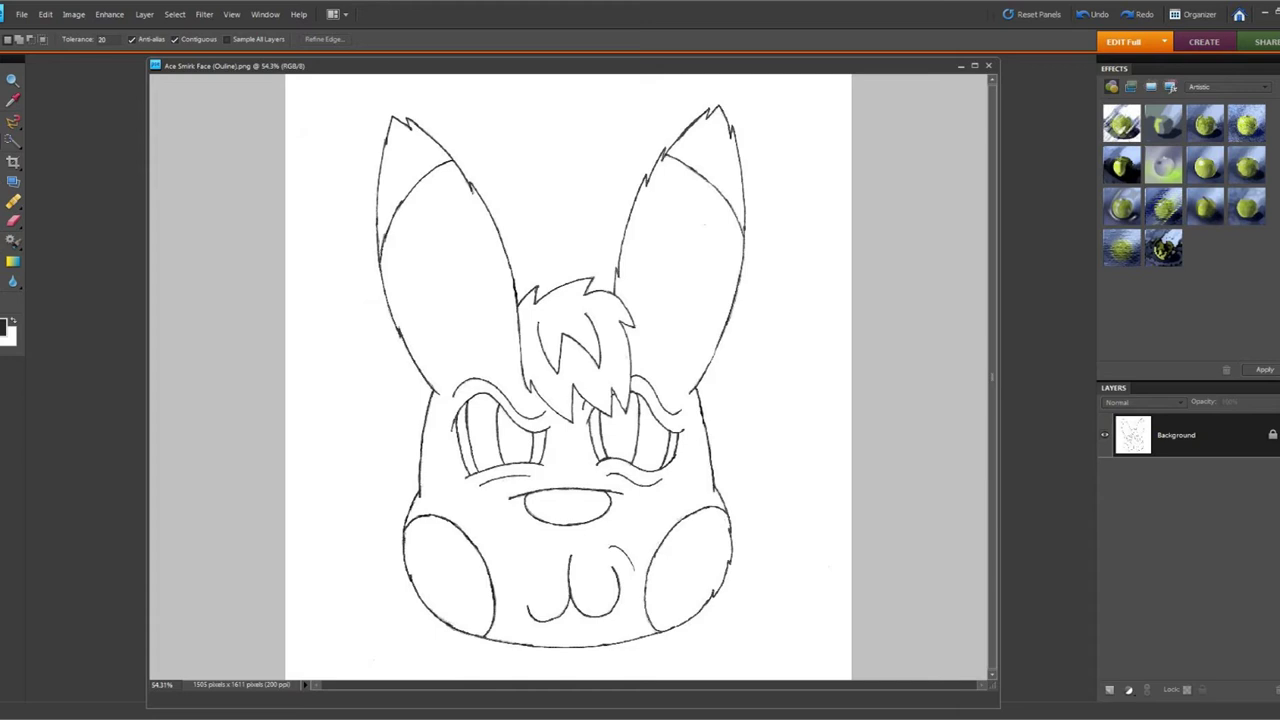
{"action": "left_click", "coordinate": [408, 162]}
{"action": "right_click", "coordinate": [710, 138]}
{"action": "left_click", "coordinate": [750, 145]}
{"action": "left_click", "coordinate": [714, 135]}
Add the hair tuft and the nose to the Magic Wand selection of the ear tips
{"action": "right_click", "coordinate": [568, 322]}
{"action": "left_click", "coordinate": [566, 324]}
{"action": "right_click", "coordinate": [567, 508]}
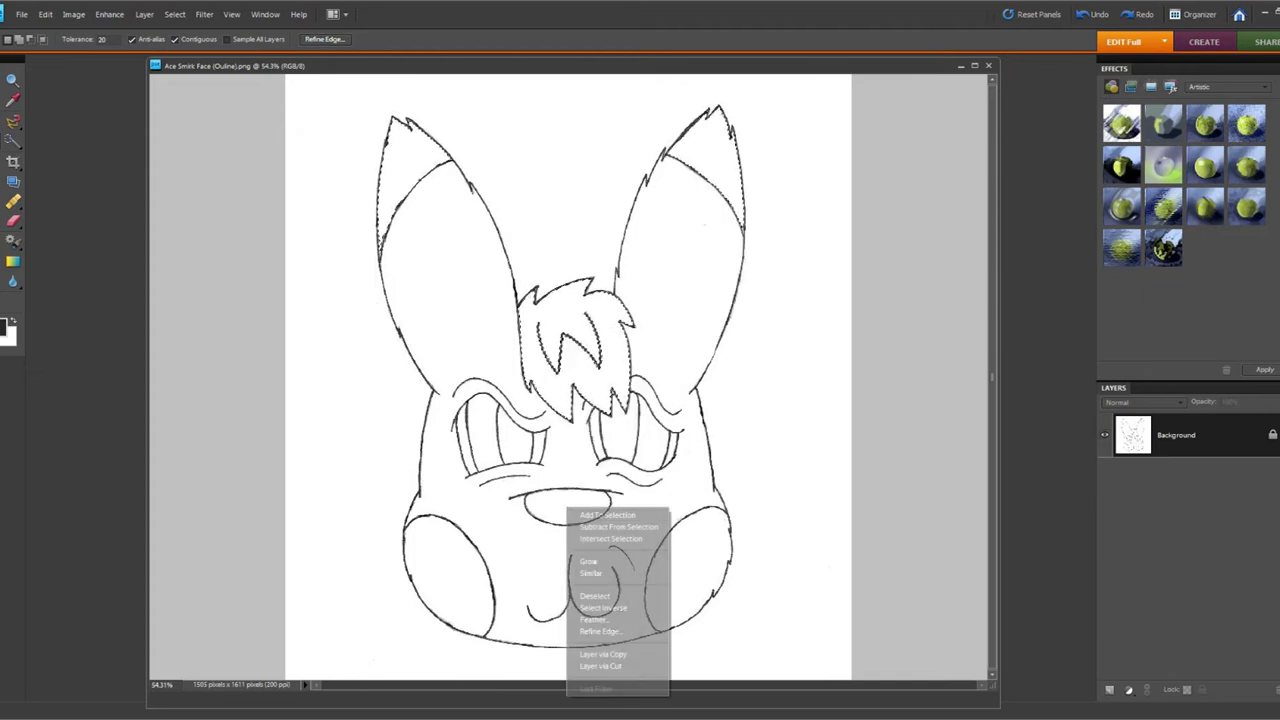
{"action": "left_click", "coordinate": [607, 514]}
{"action": "left_click", "coordinate": [567, 506]}
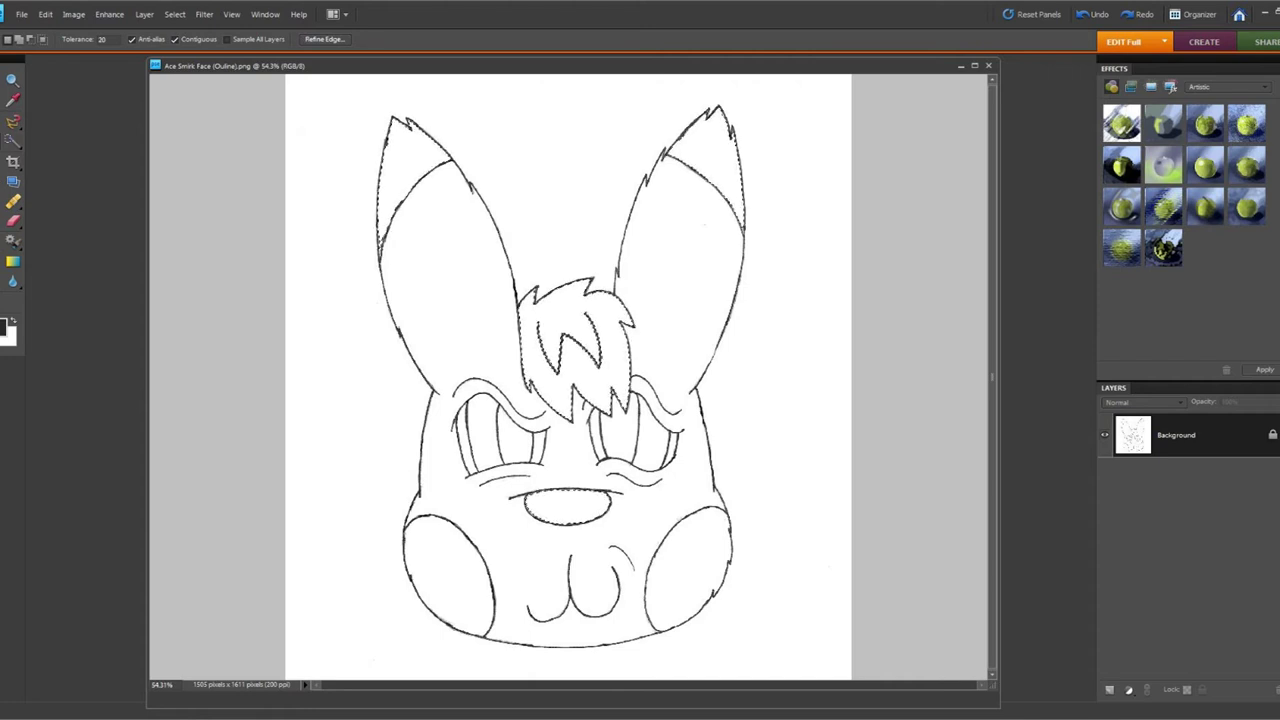
Expand the selection of ear tips, hair and nose with Refine Edge, setting Contract/Expand to +100%
{"action": "left_click", "coordinate": [324, 39]}
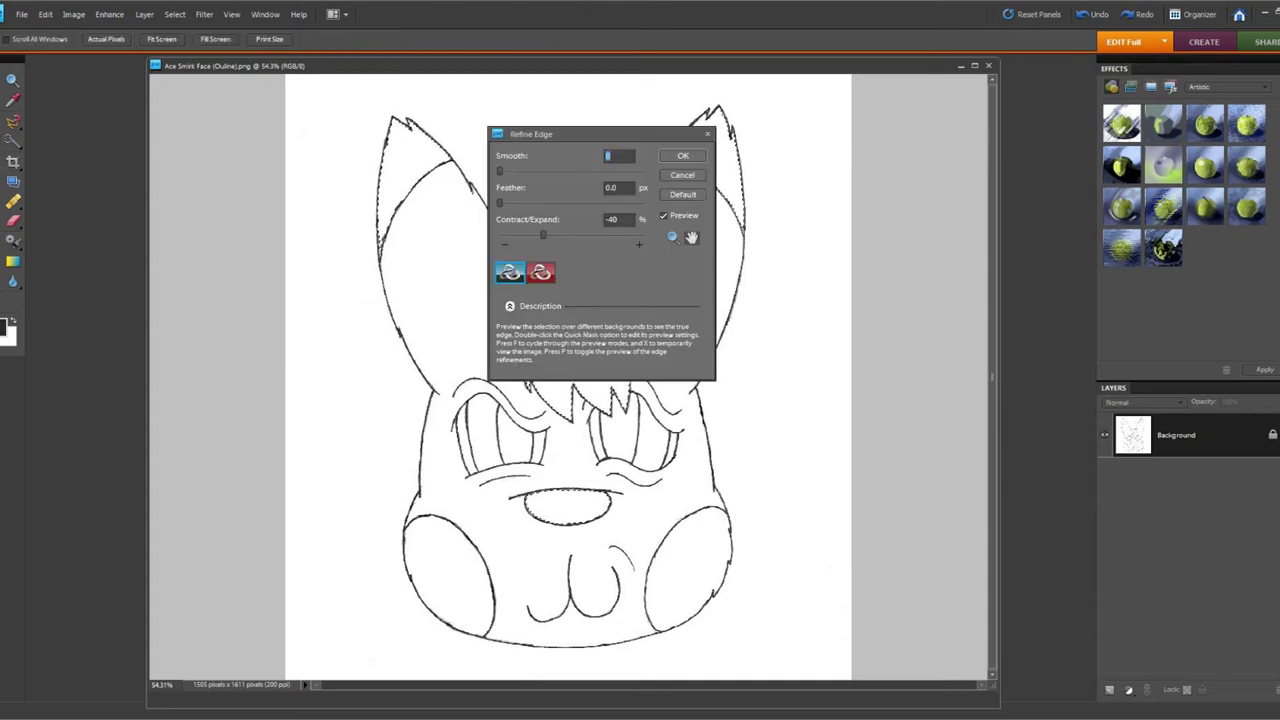
{"action": "left_click_drag", "start_coordinate": [543, 235], "coordinate": [644, 235]}
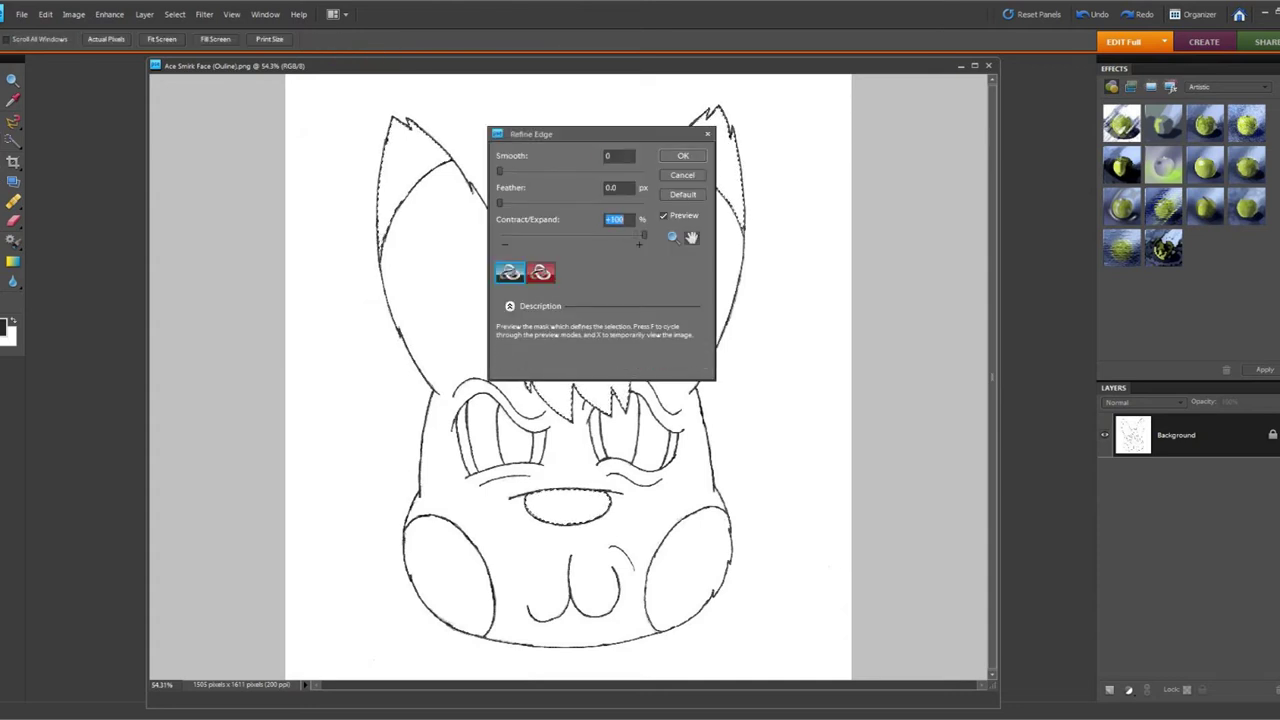
{"action": "key", "text": "Return"}
Reapply the +100% Refine Edge expansion several times to push the selection further into the outlines
{"action": "left_click", "coordinate": [324, 39]}
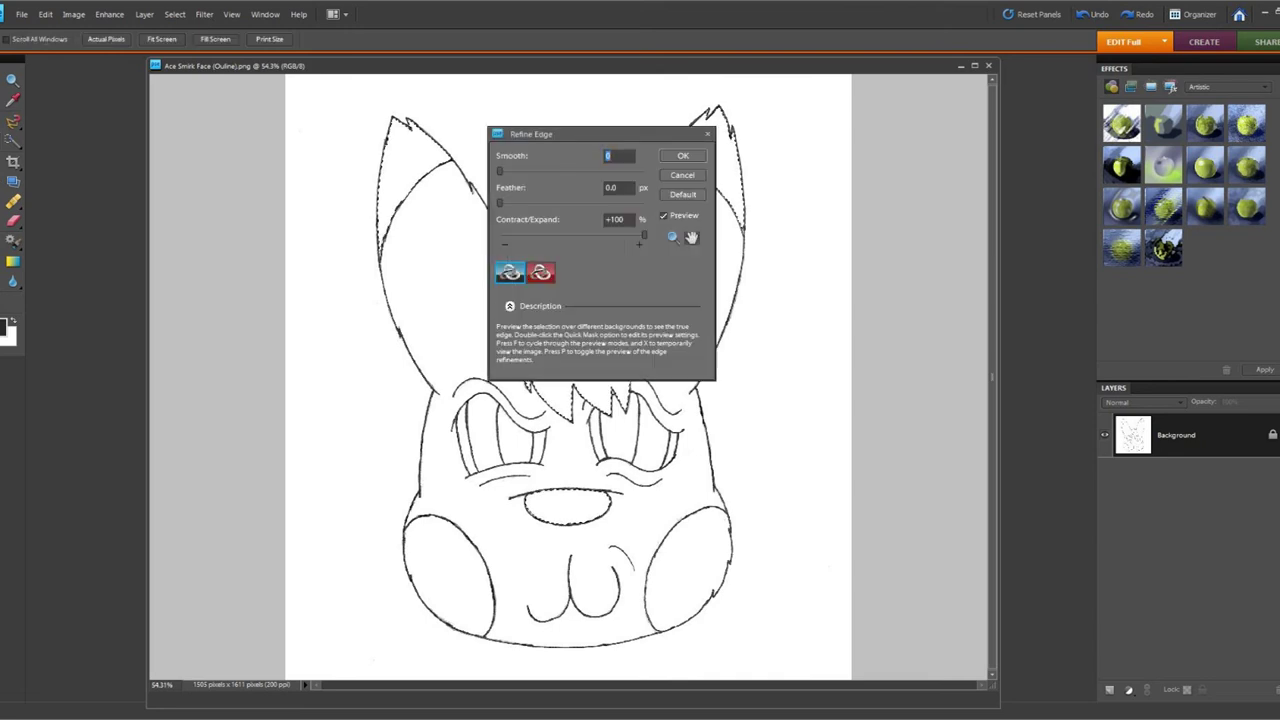
{"action": "key", "text": "Return"}
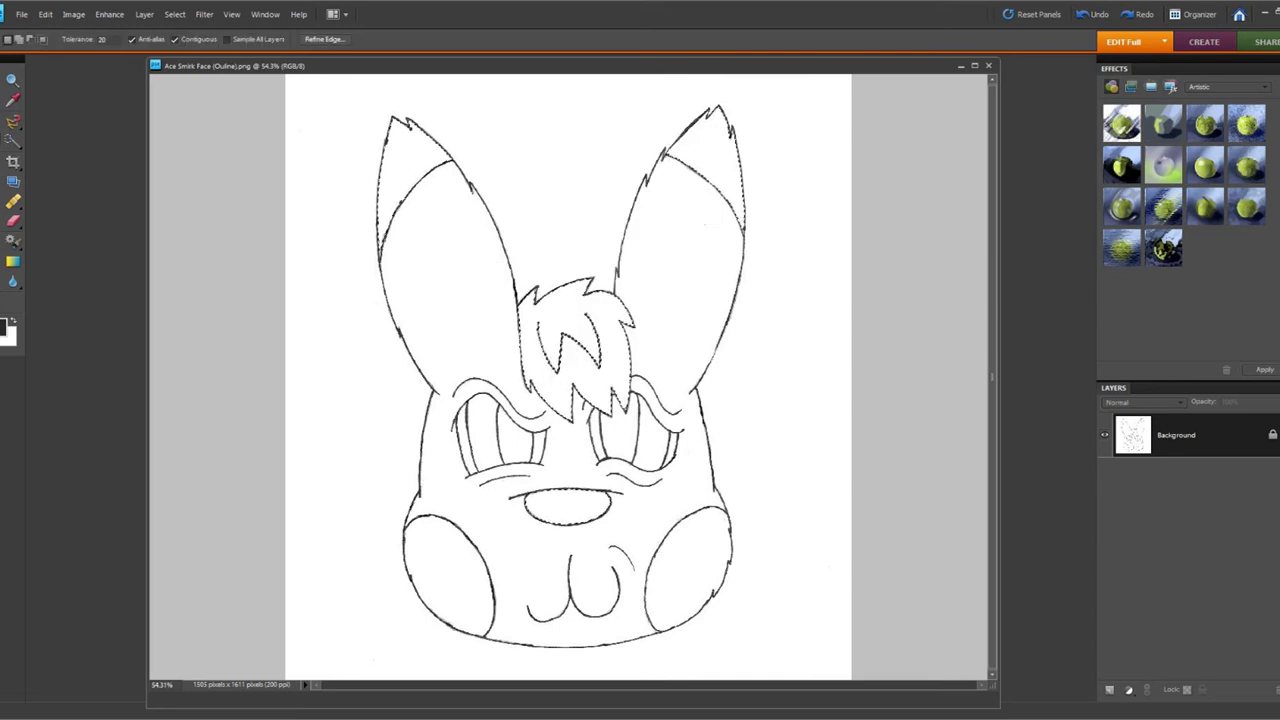
{"action": "key", "text": "ctrl+alt+r"}
{"action": "key", "text": "Escape"}
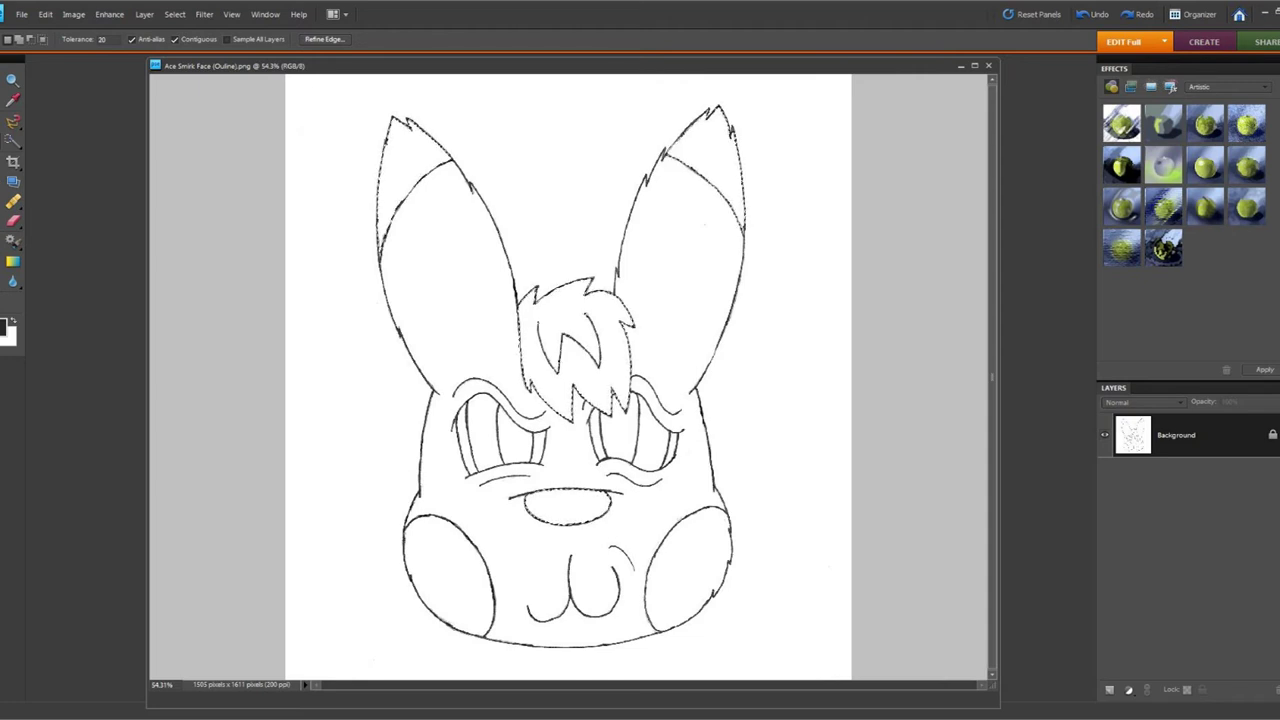
{"action": "key", "text": "ctrl+alt+r"}
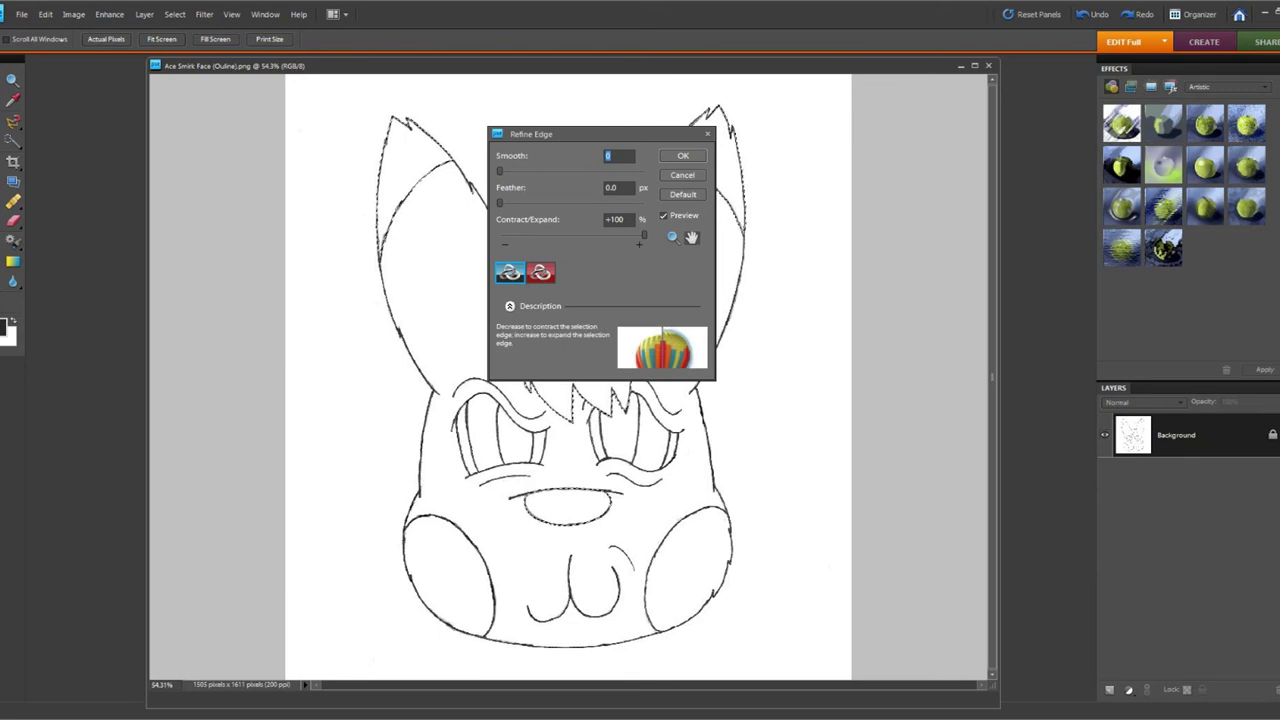
{"action": "left_click", "coordinate": [683, 156]}
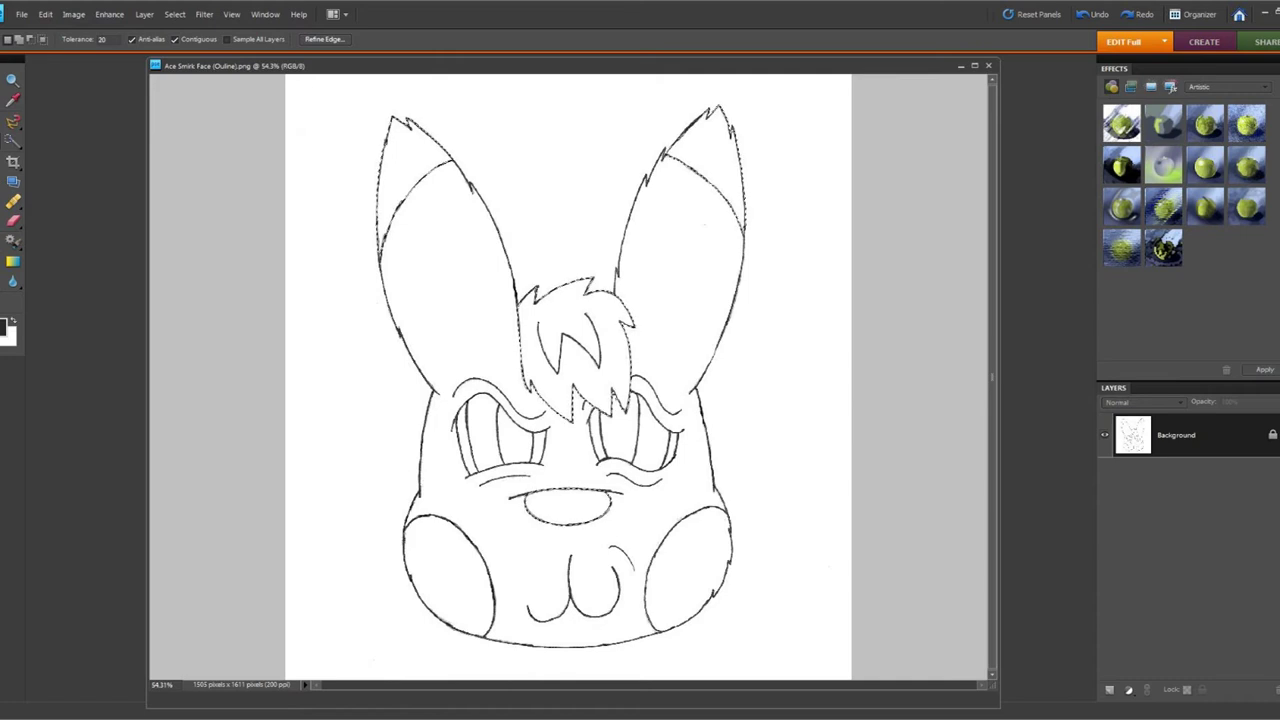
Enlarge the Brush tool to 2500 px so it can cover the selected areas at once
{"action": "key", "text": "b"}
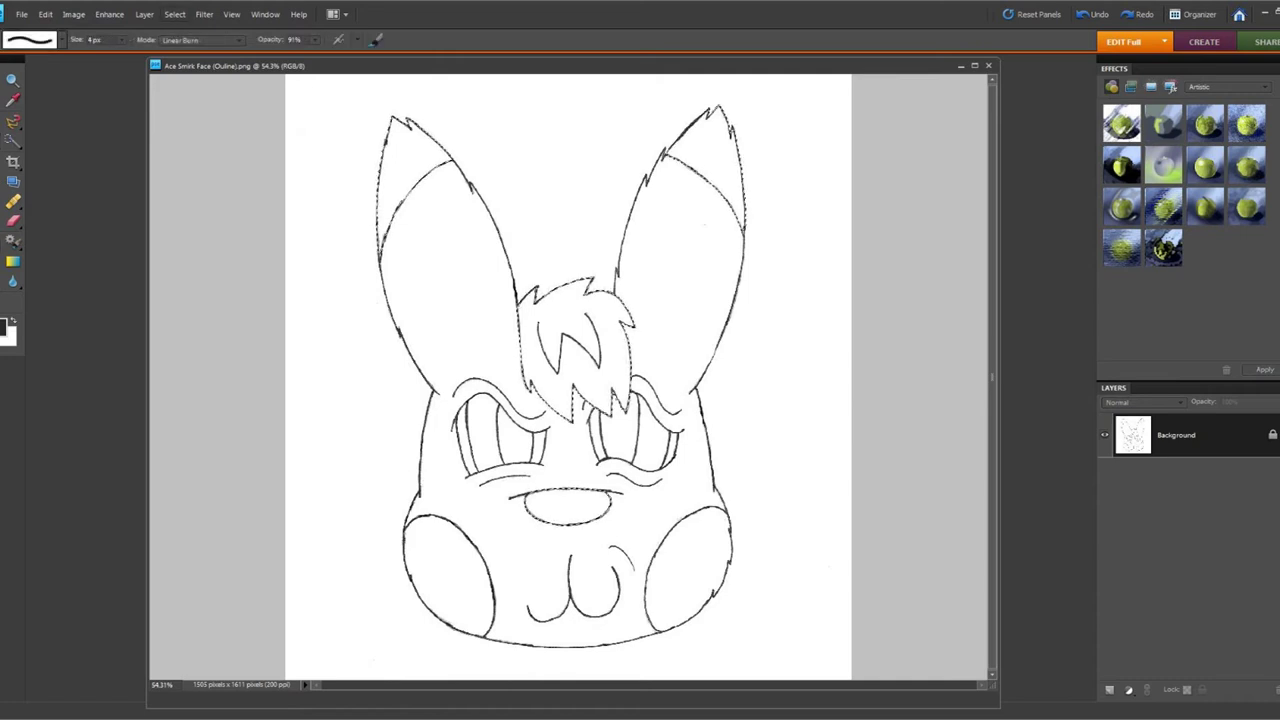
{"action": "left_click", "coordinate": [122, 40]}
{"action": "left_click_drag", "start_coordinate": [121, 54], "coordinate": [182, 55]}
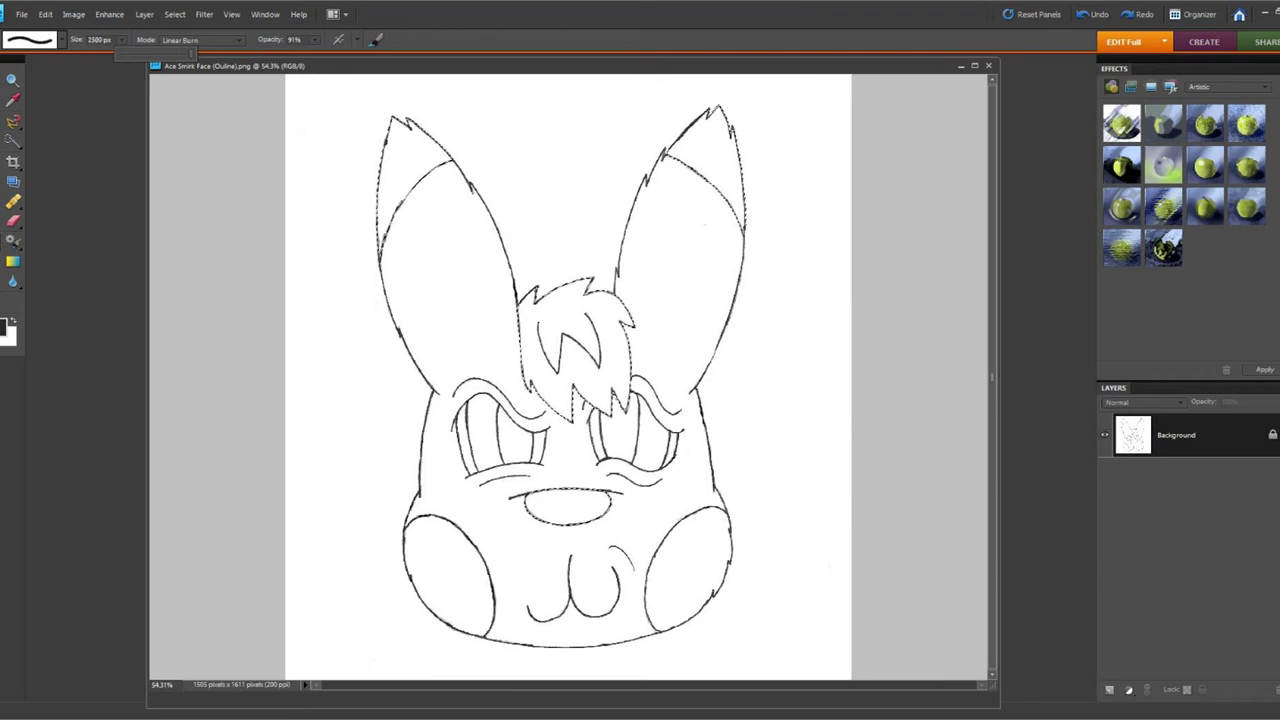
{"action": "key", "text": "Return"}
Color the selected ear tips, hair and nose with the dark grey foreground color 222222
{"action": "left_click", "coordinate": [3, 327]}
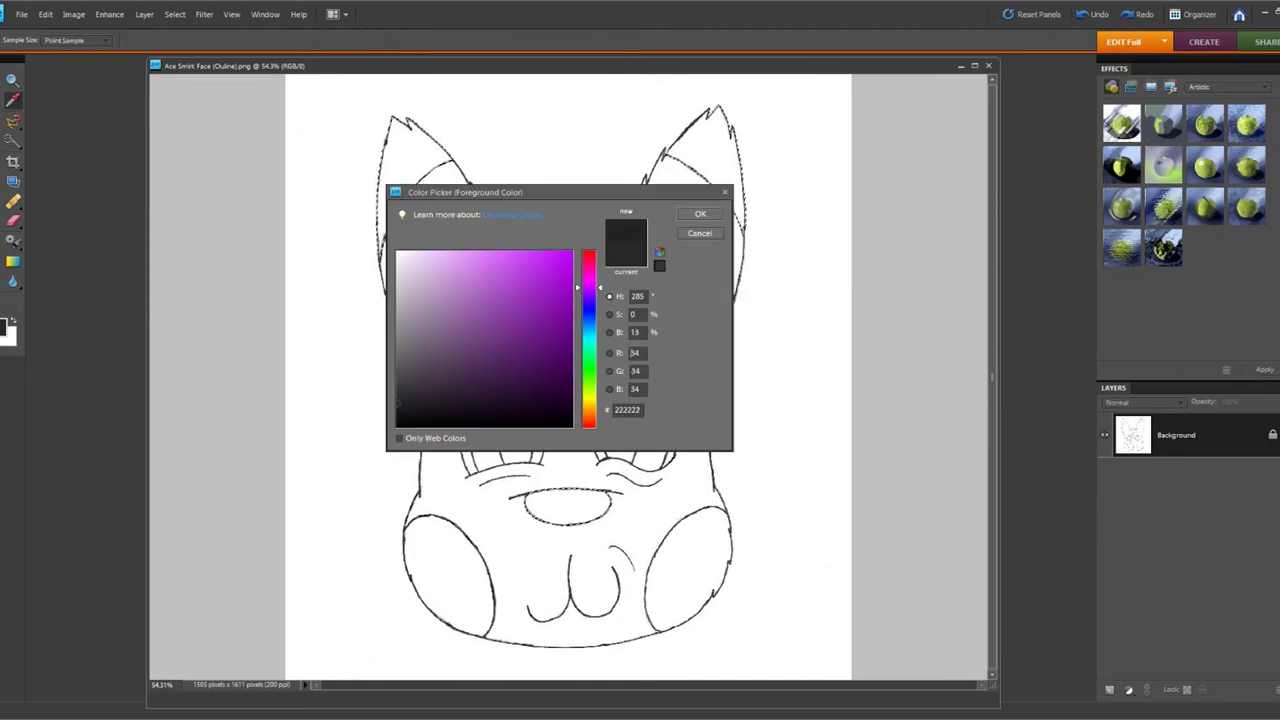
{"action": "key", "text": "Return"}
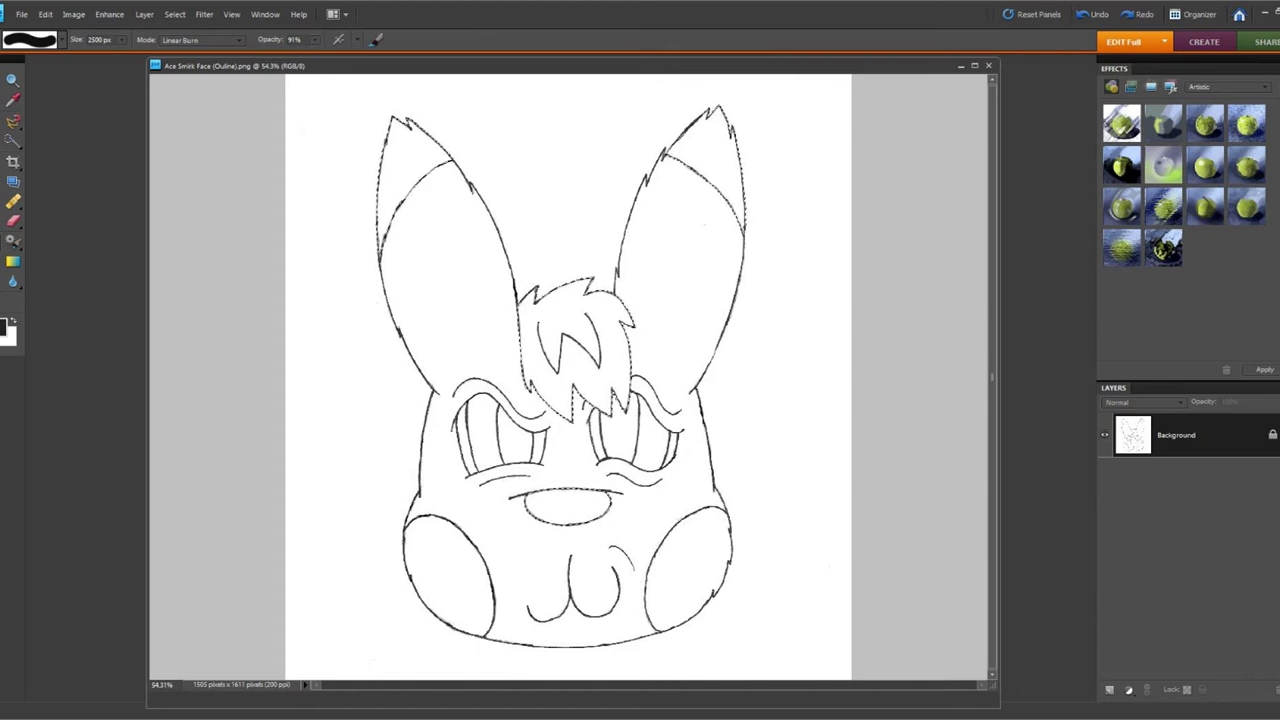
{"action": "key", "text": "alt+BackSpace"}
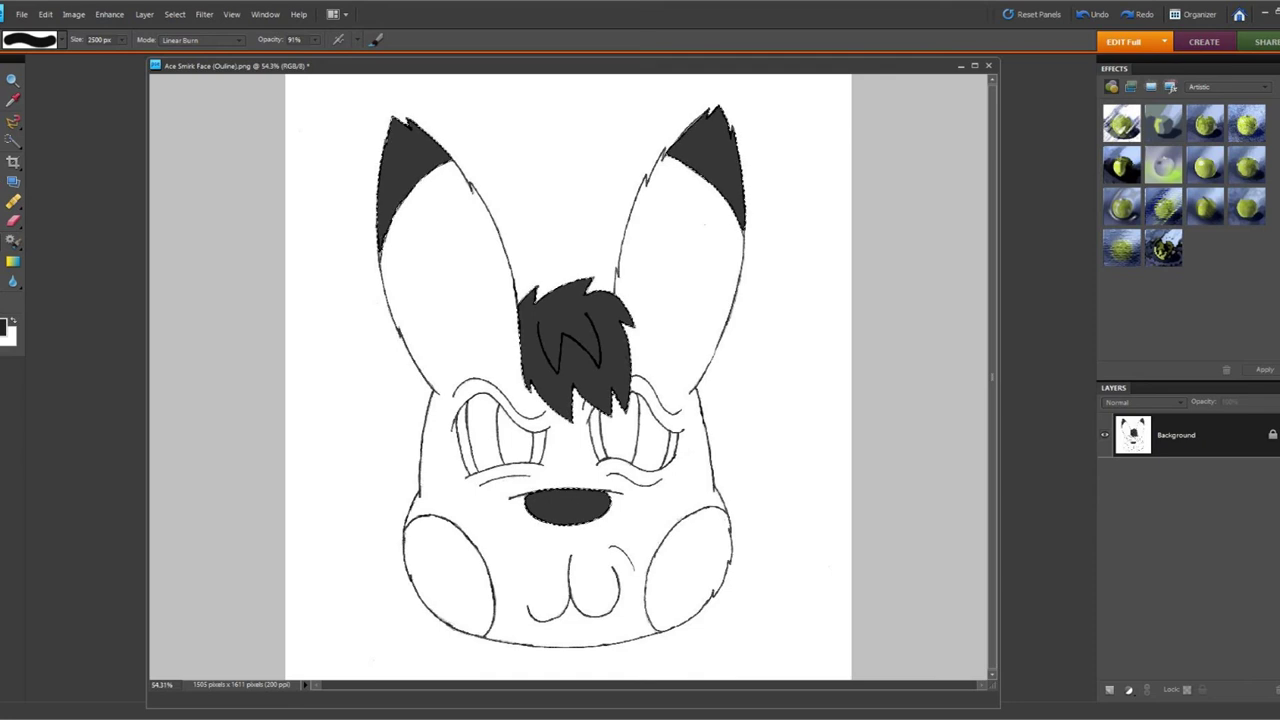
Select both oval cheek patches together with the Magic Wand
{"action": "key", "text": "w"}
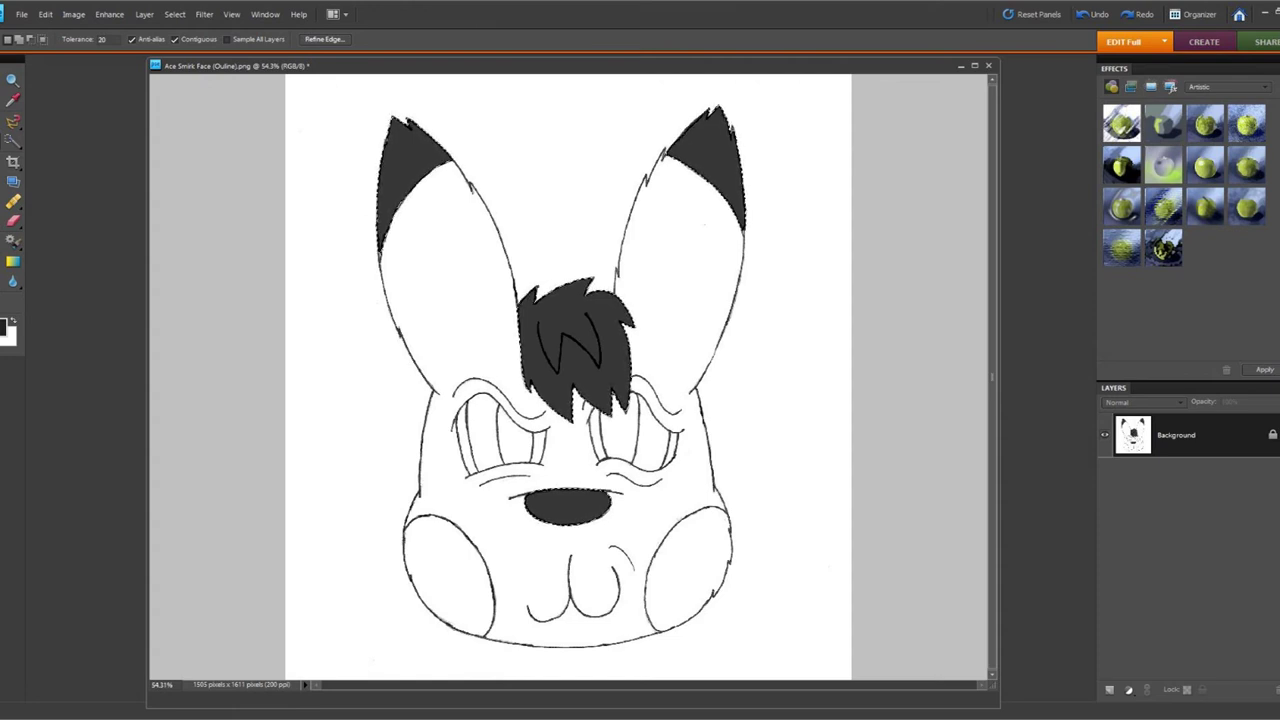
{"action": "right_click", "coordinate": [701, 373]}
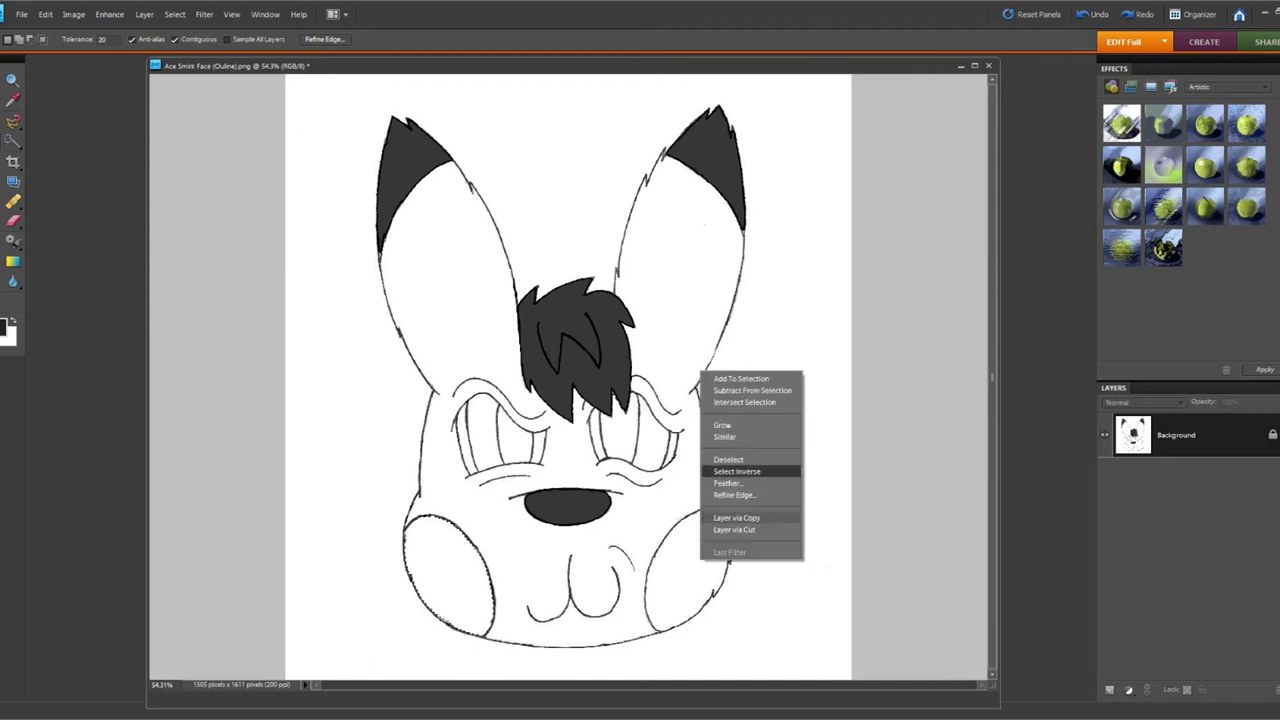
{"action": "left_click", "coordinate": [742, 379]}
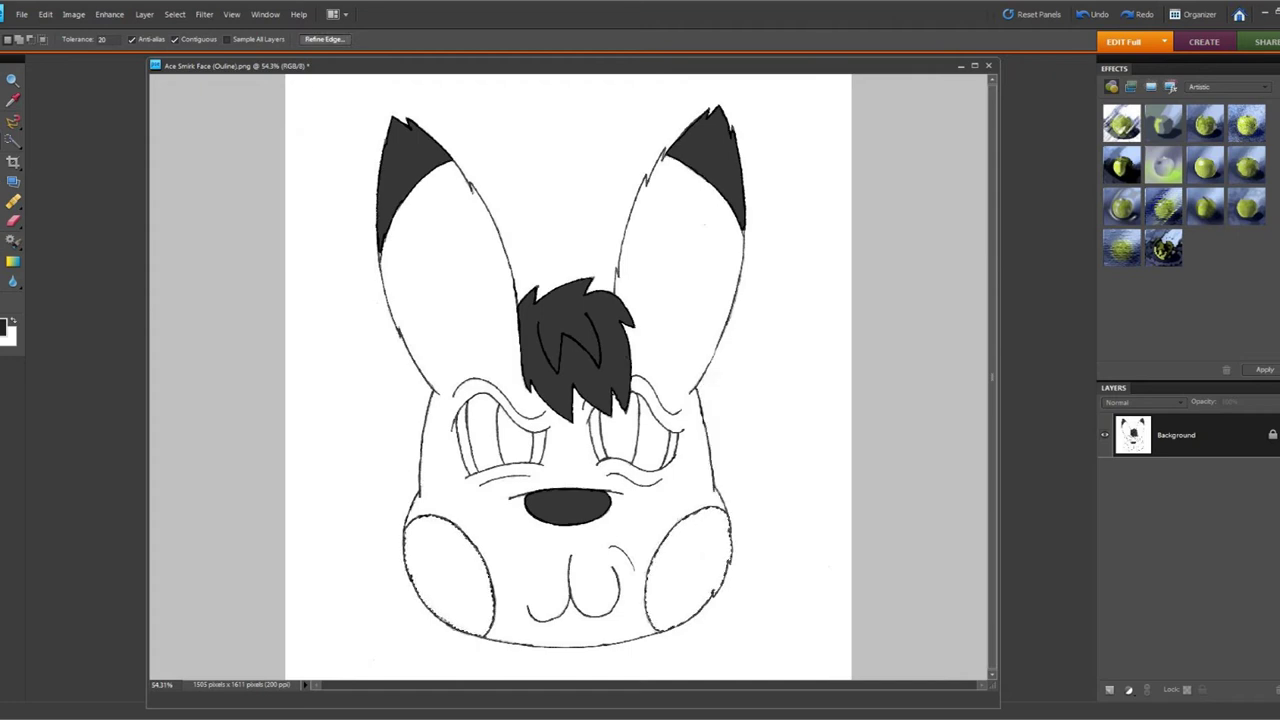
Expand the cheek selection into the outlines with Refine Edge set to +100%
{"action": "left_click", "coordinate": [325, 40]}
{"action": "left_click", "coordinate": [686, 174]}
{"action": "key", "text": "alt+ctrl+r"}
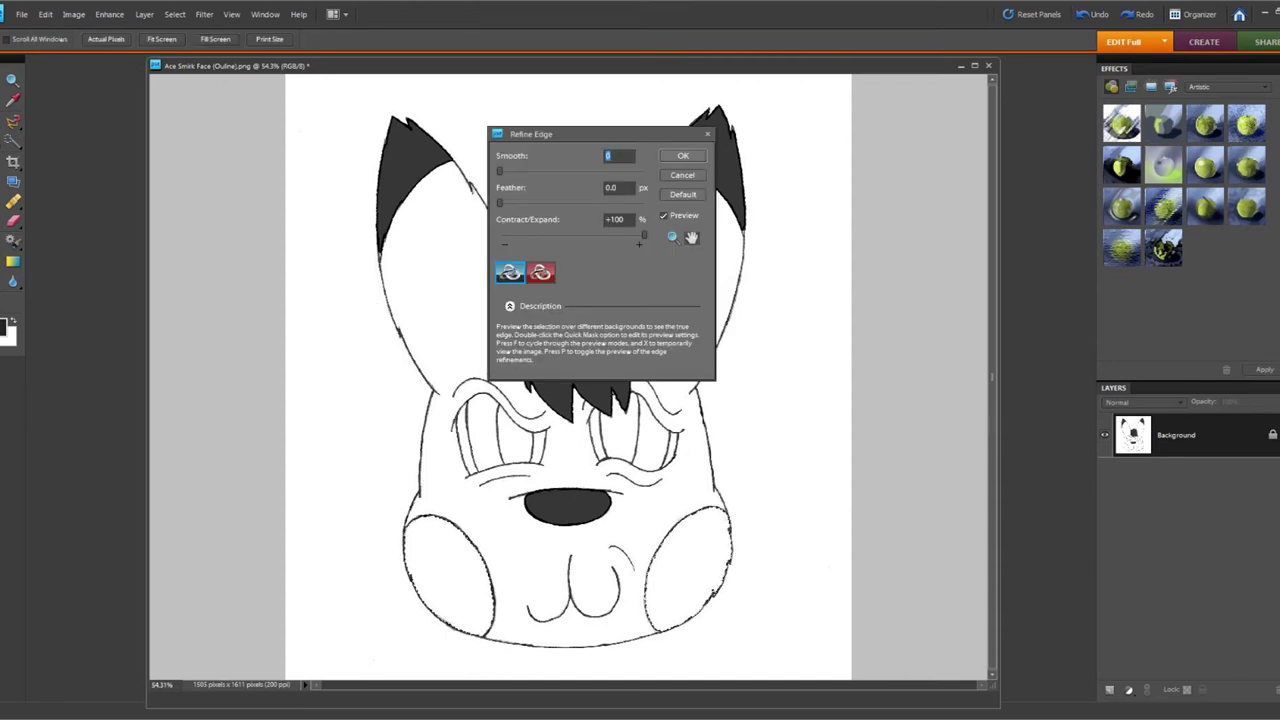
{"action": "key", "text": "Escape"}
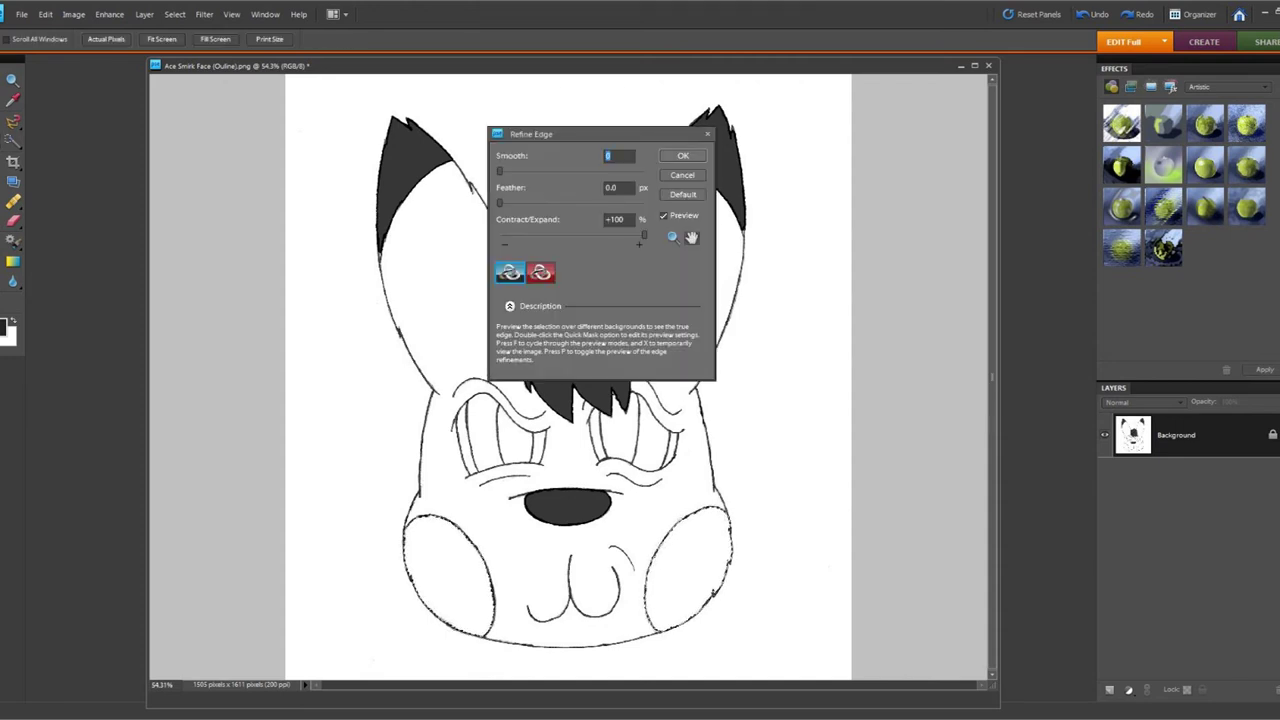
{"action": "left_click", "coordinate": [683, 155]}
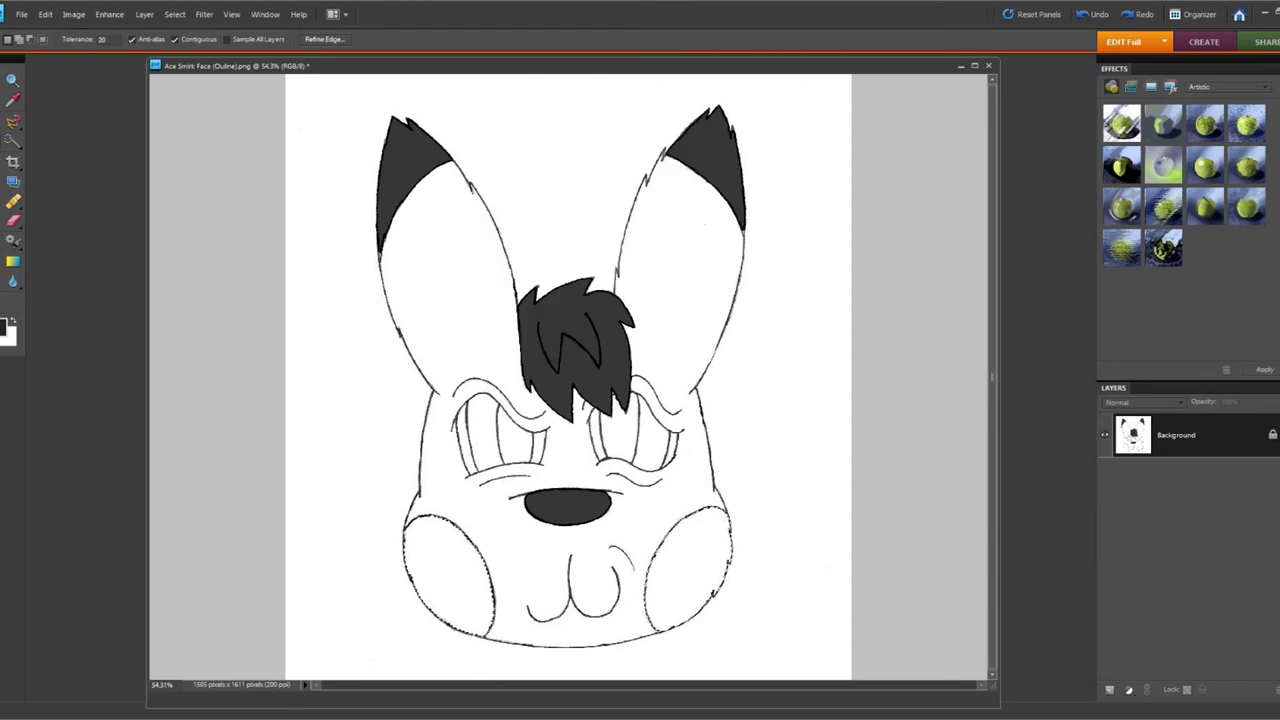
Set the foreground color to bright red f82f2f for the Brush tool
{"action": "key", "text": "b"}
{"action": "left_click", "coordinate": [3, 328]}
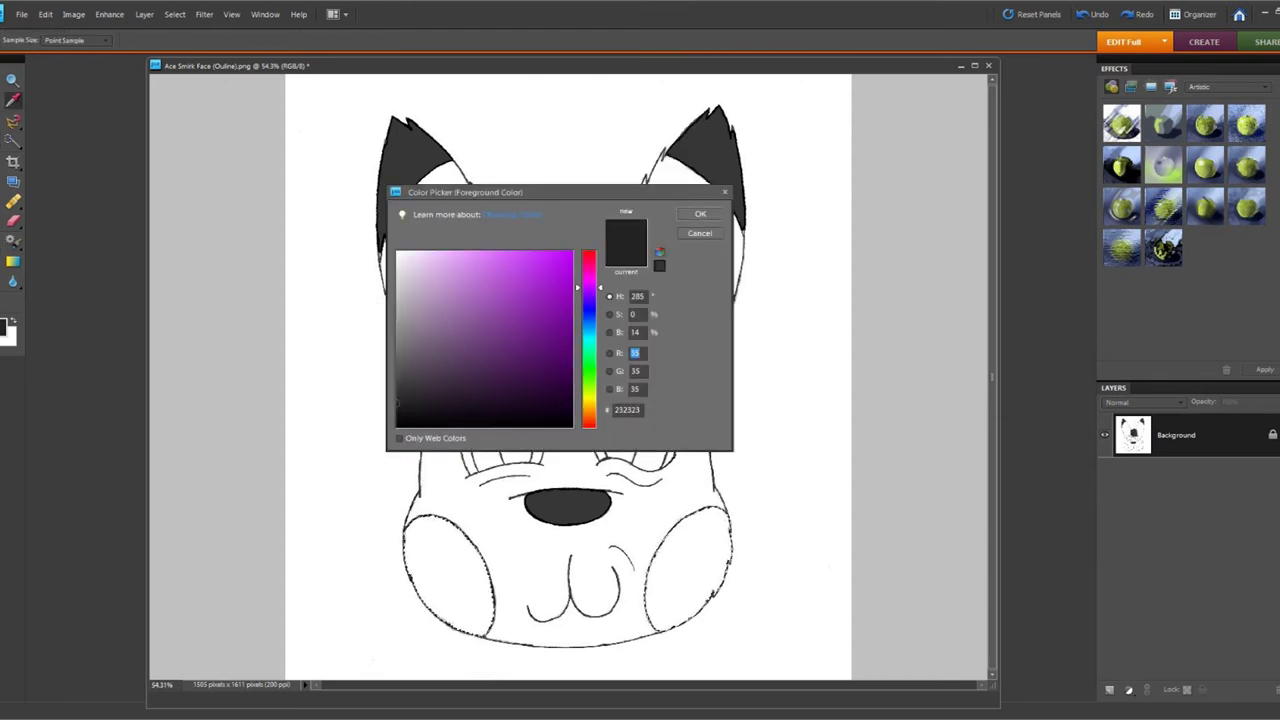
{"action": "left_click_drag", "start_coordinate": [588, 287], "coordinate": [588, 251]}
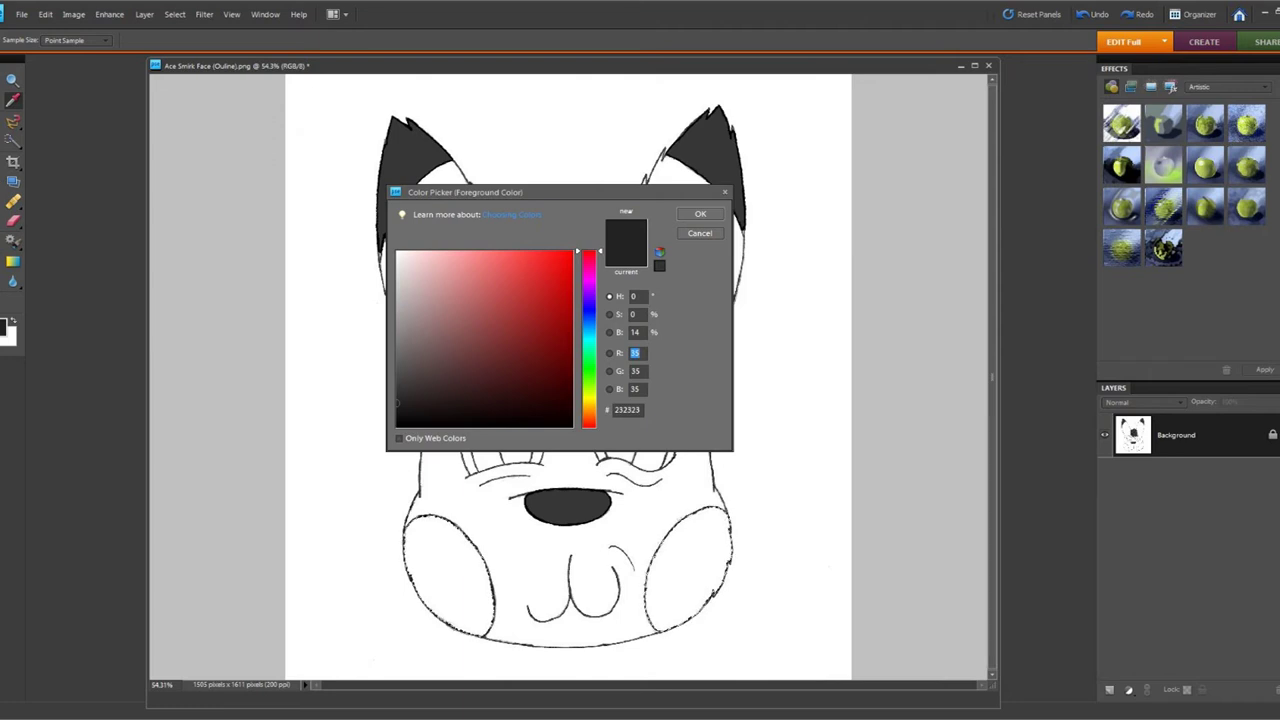
{"action": "left_click", "coordinate": [545, 258]}
{"action": "left_click_drag", "start_coordinate": [545, 258], "coordinate": [539, 256]}
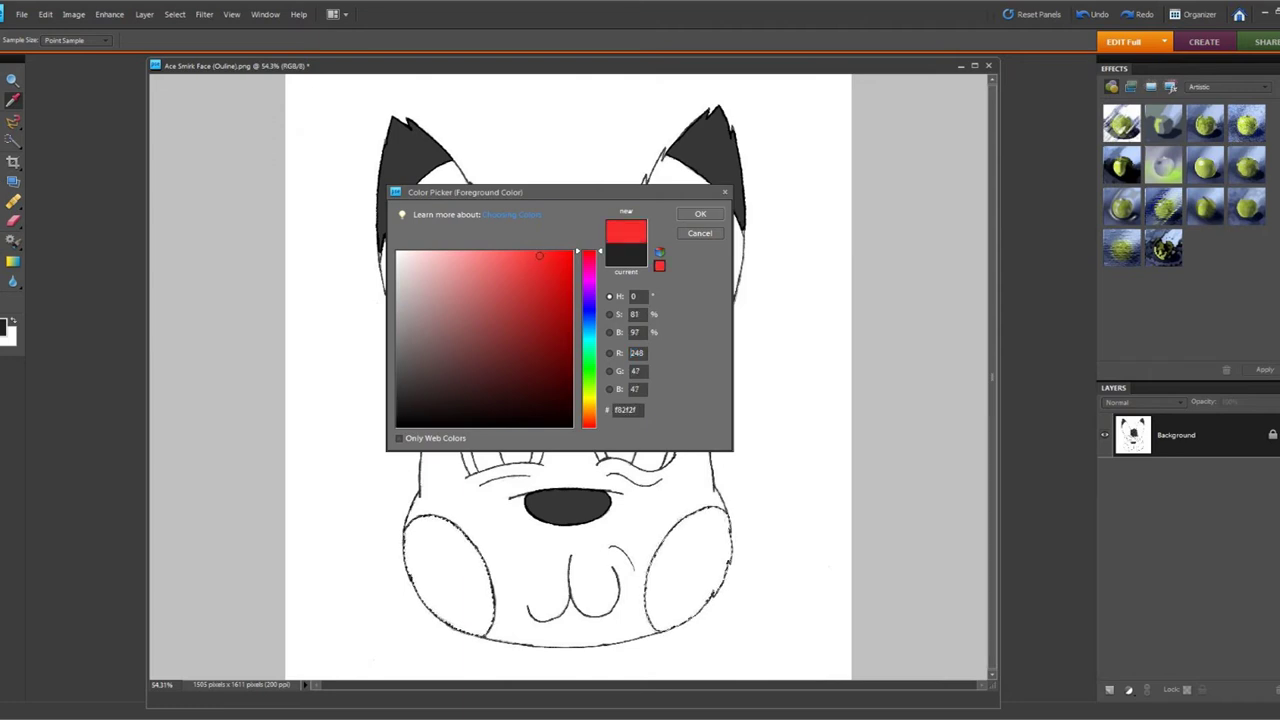
{"action": "left_click", "coordinate": [700, 214]}
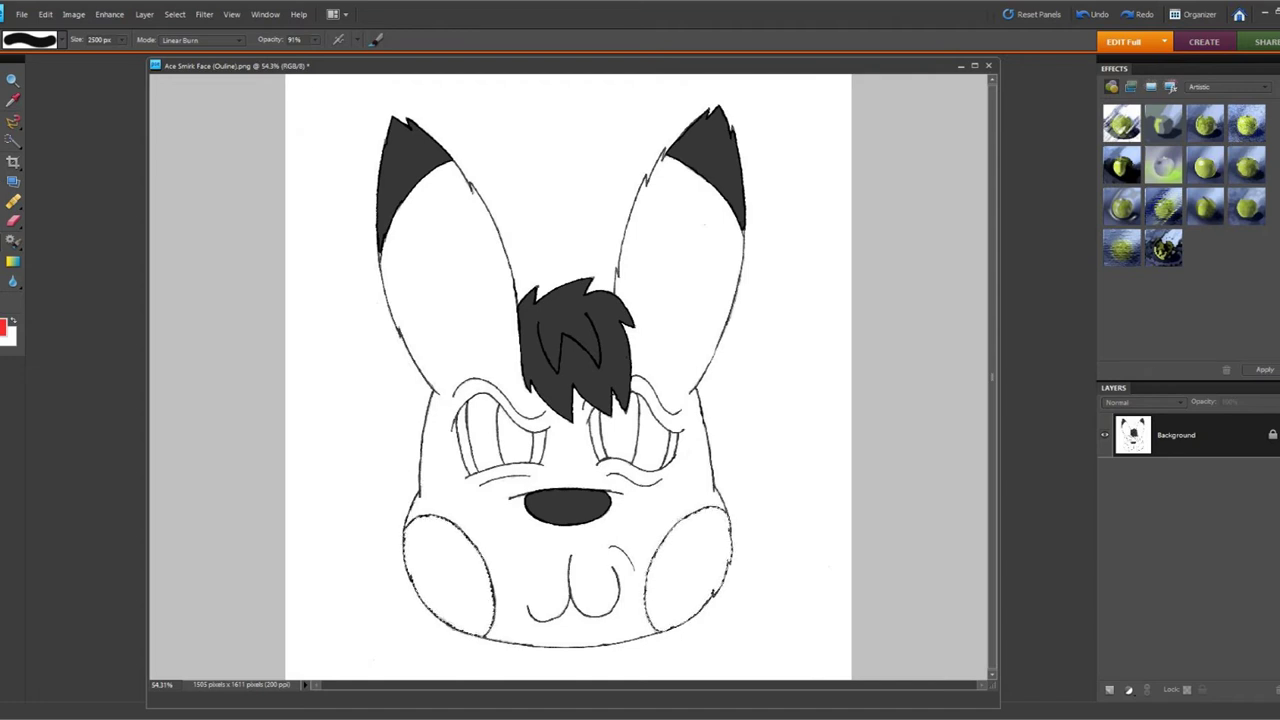
Color both selected cheek patches red with the 2500 px brush
{"action": "left_click", "coordinate": [3, 328]}
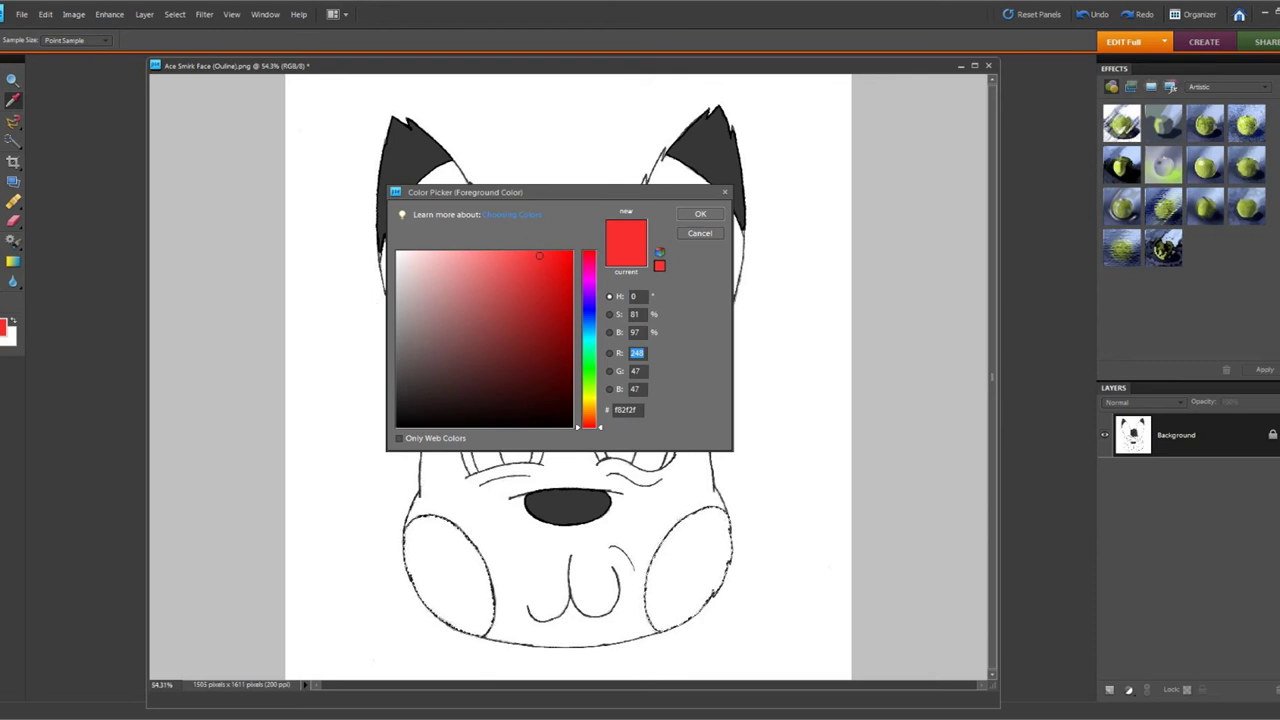
{"action": "left_click", "coordinate": [700, 214]}
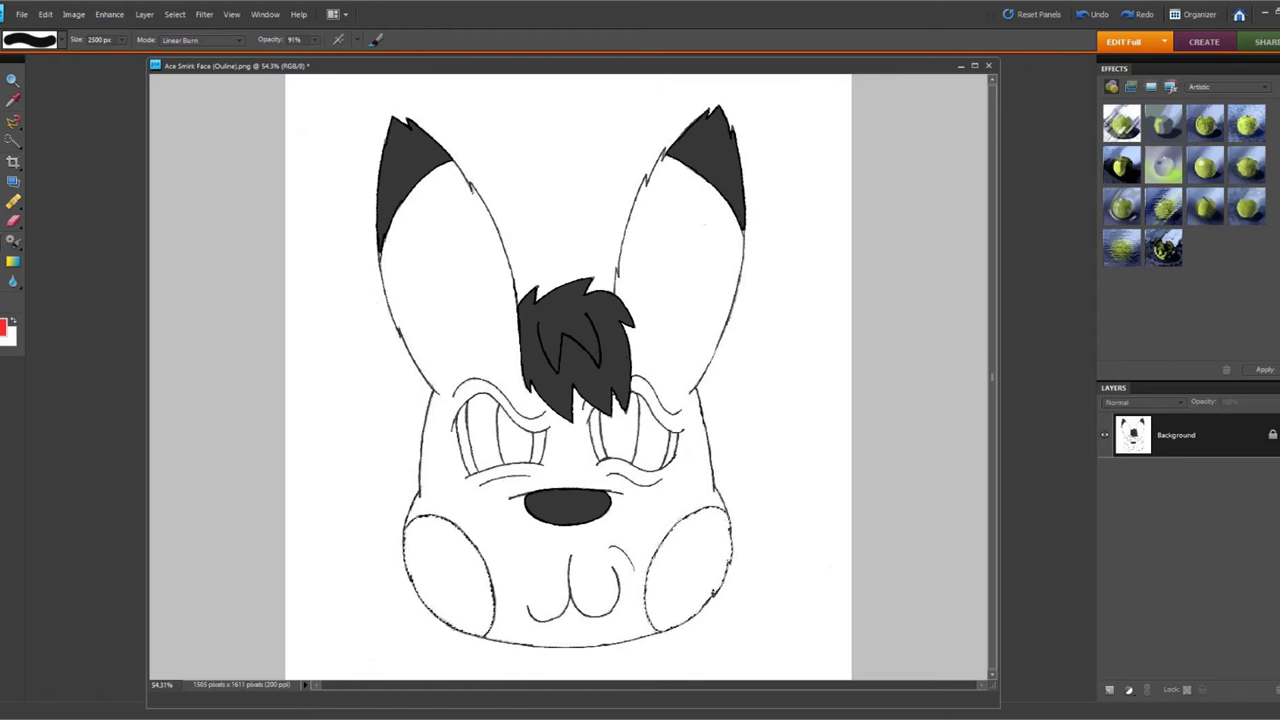
{"action": "left_click", "coordinate": [568, 480]}
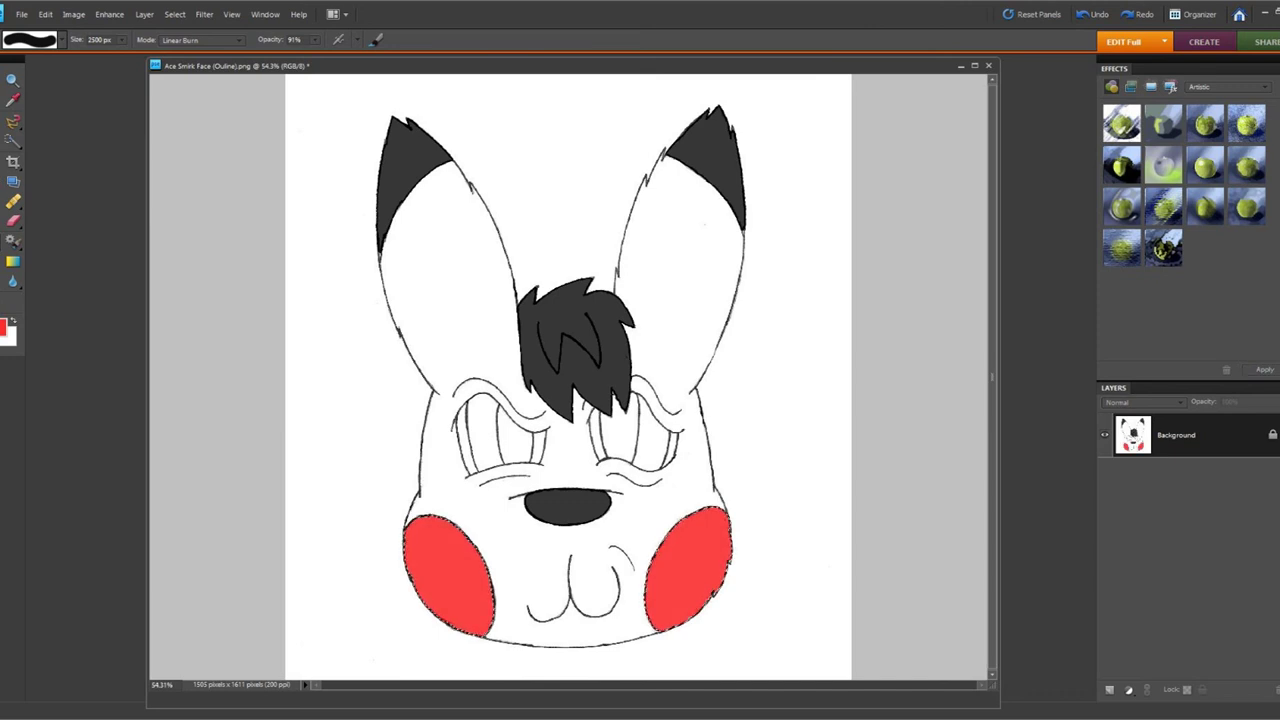
Select the face and ears with the Magic Wand and expand the selection repeatedly with Refine Edge at +100%
{"action": "key", "text": "a"}
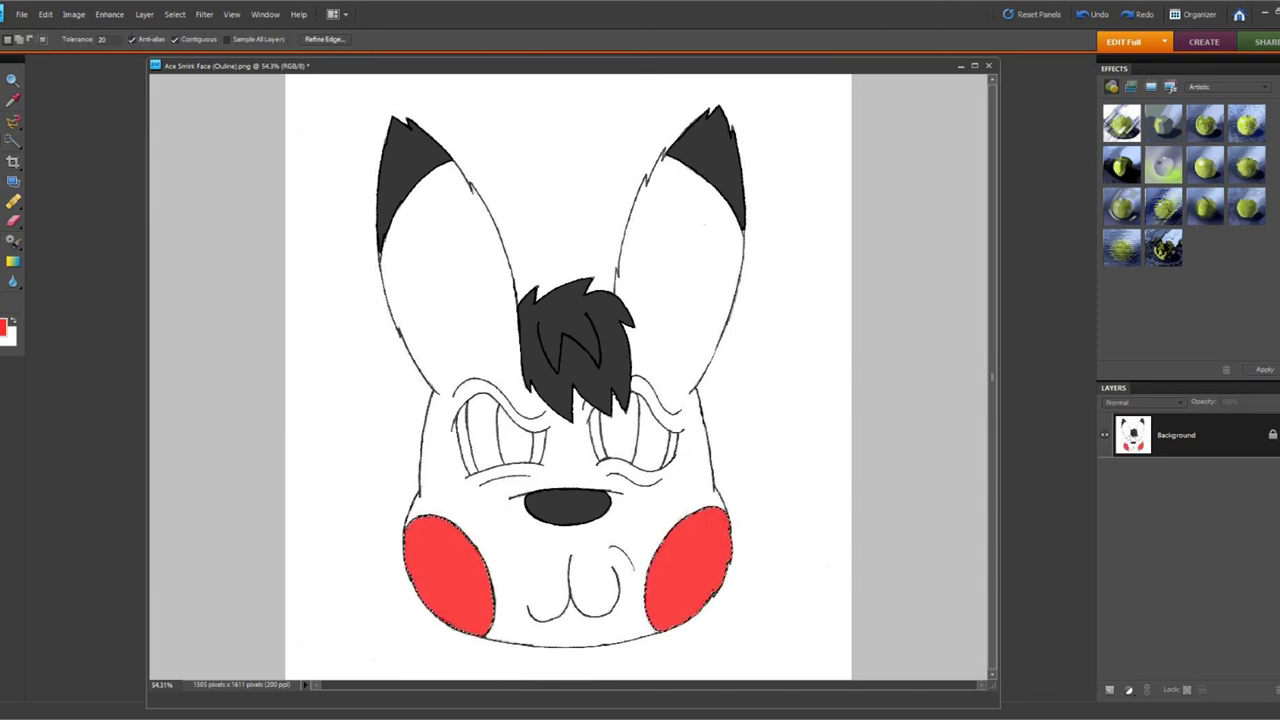
{"action": "left_click", "coordinate": [568, 455]}
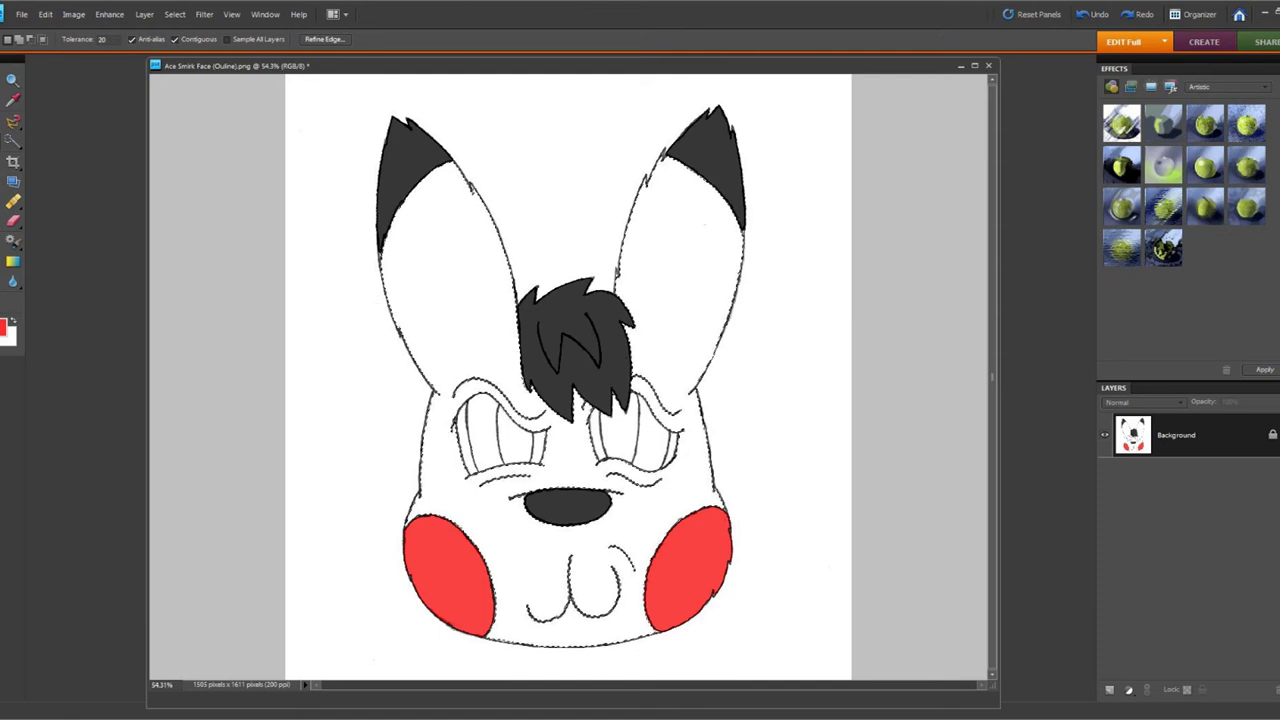
{"action": "key", "text": "ctrl+alt+r"}
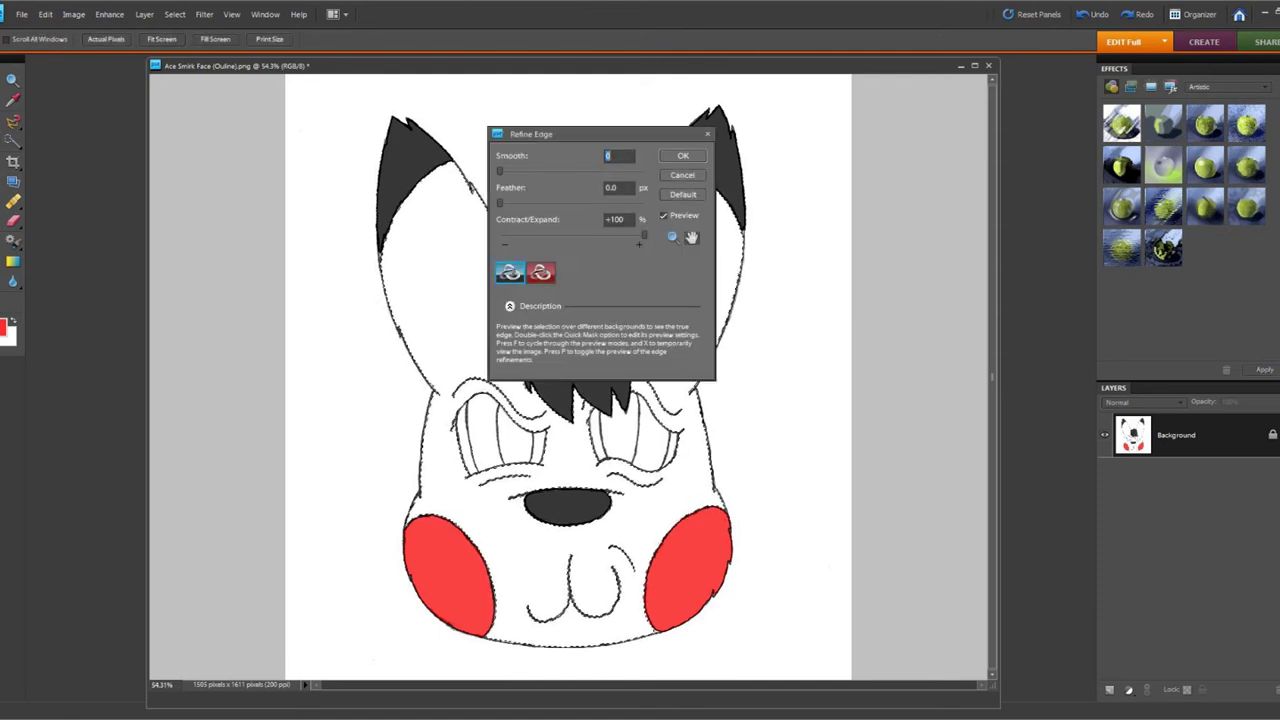
{"action": "left_click", "coordinate": [683, 156]}
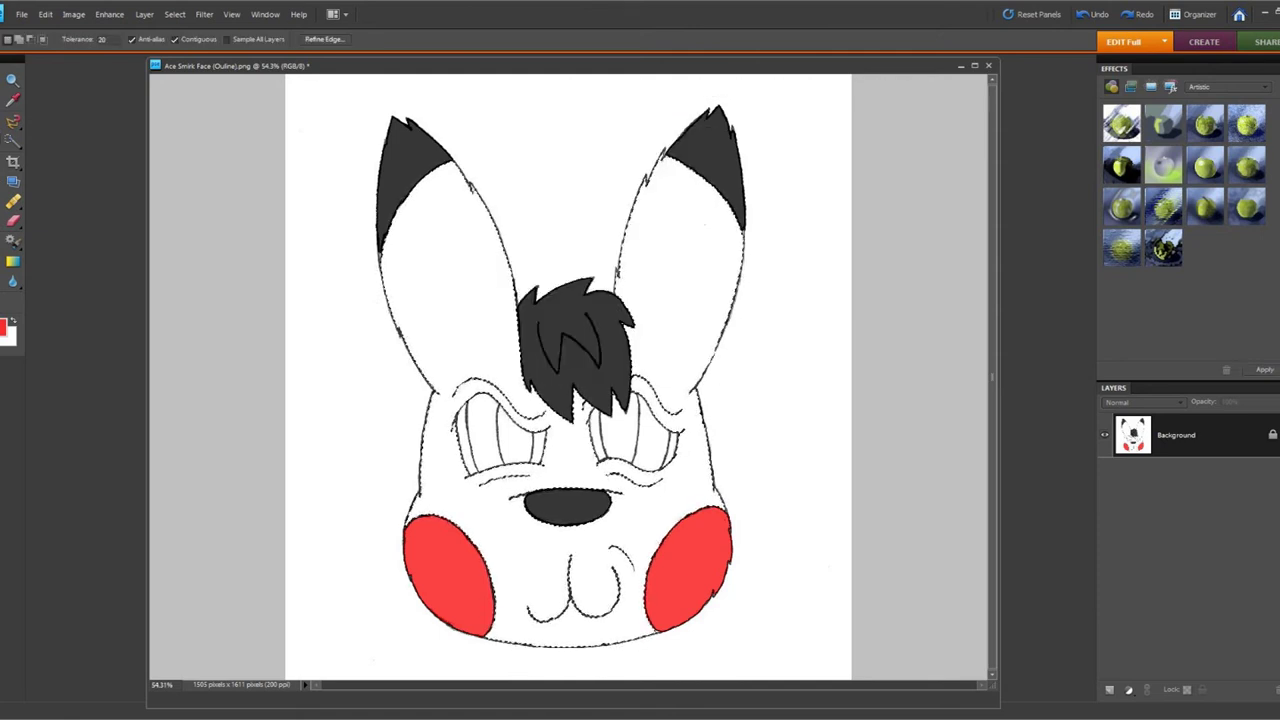
{"action": "left_click", "coordinate": [325, 40]}
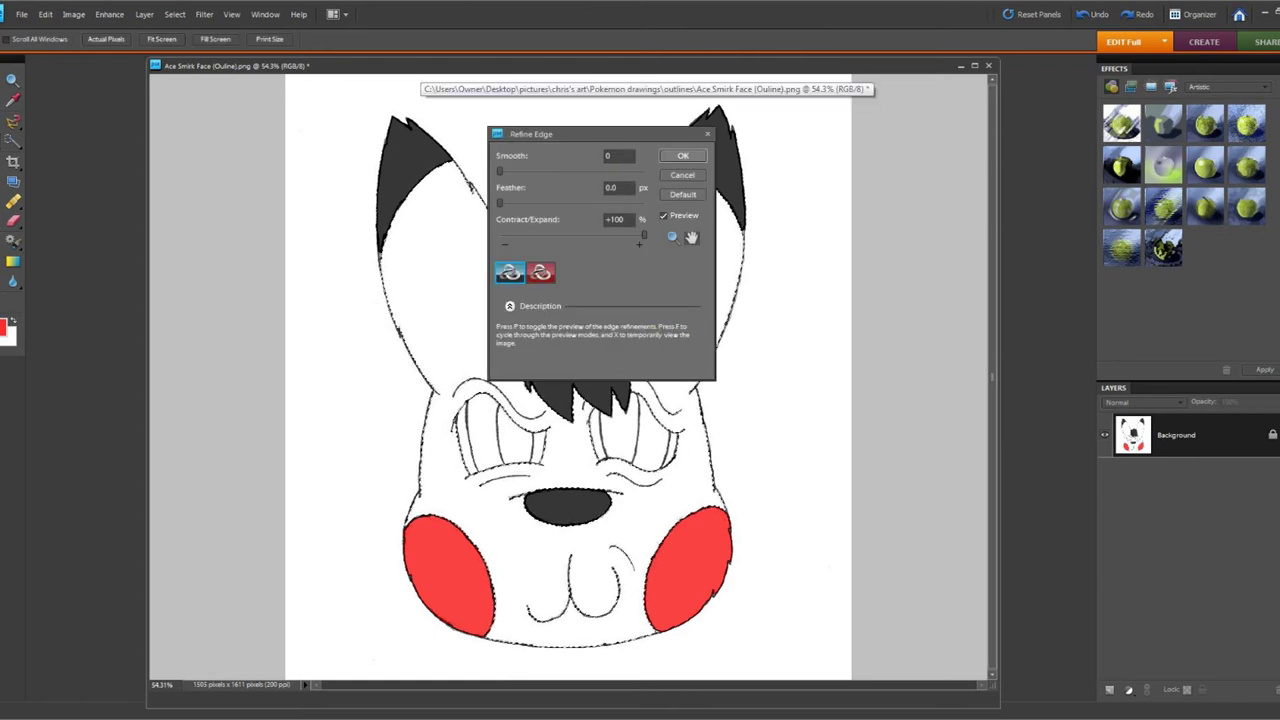
{"action": "left_click", "coordinate": [683, 156]}
Set the foreground color to yellow f8d92f and brush it over the selected face and ears
{"action": "key", "text": "b"}
{"action": "left_click", "coordinate": [3, 327]}
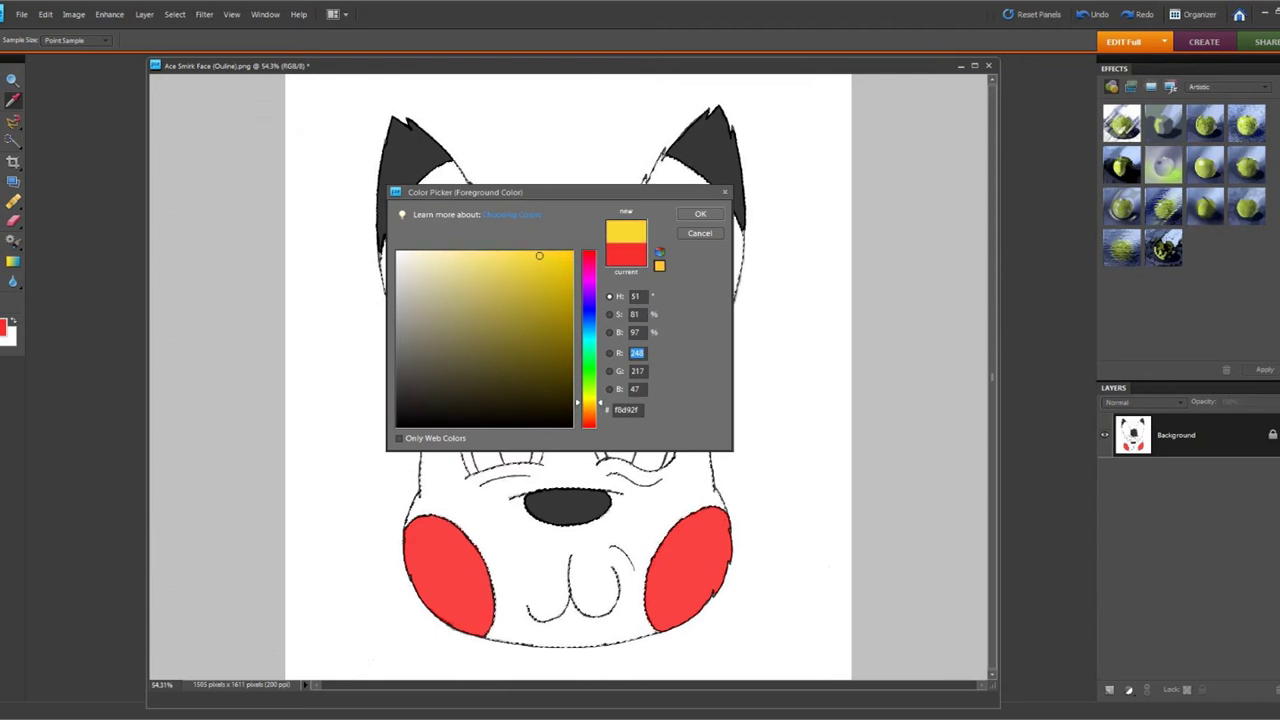
{"action": "key", "text": "Return"}
{"action": "key", "text": "b"}
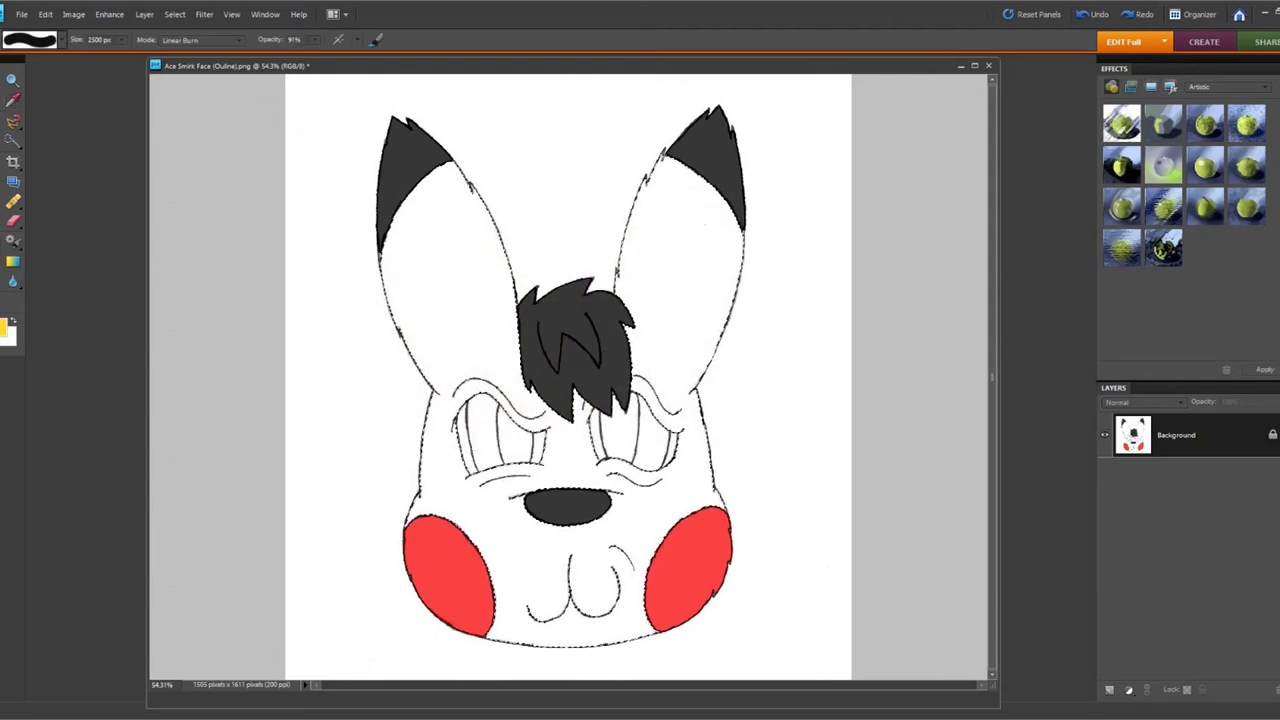
{"action": "left_click", "coordinate": [566, 390]}
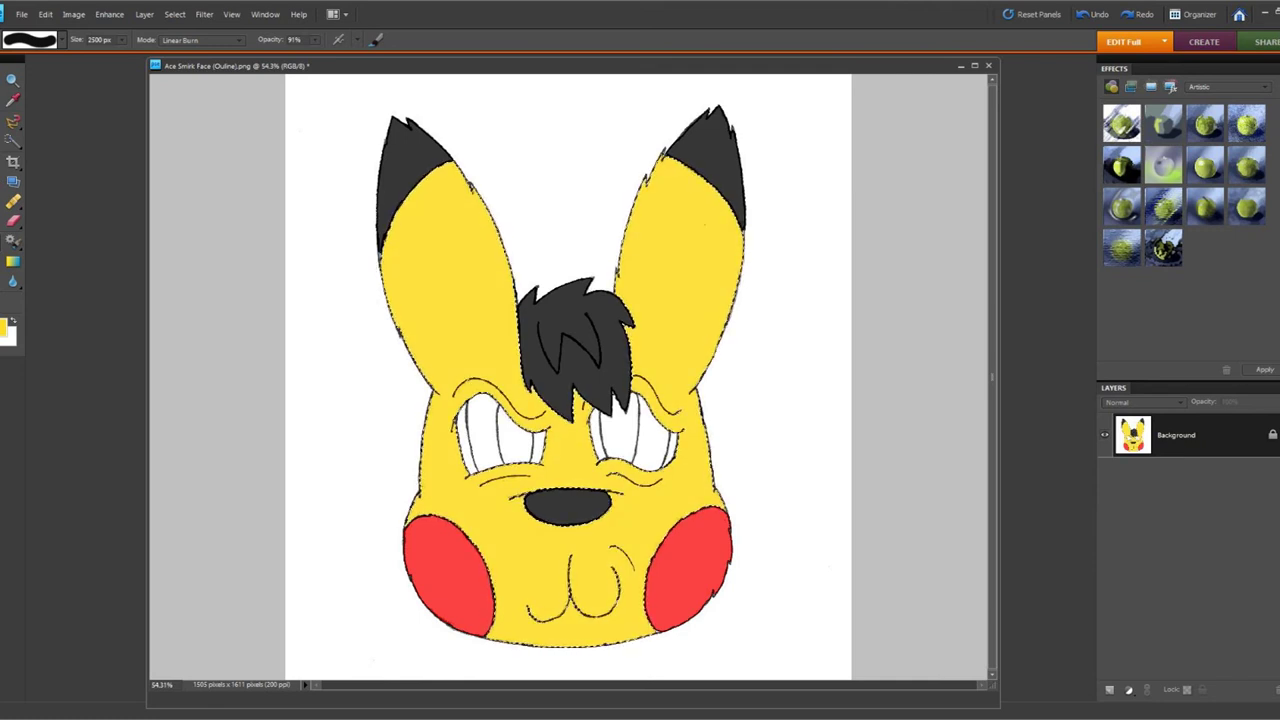
{"action": "key", "text": "w"}
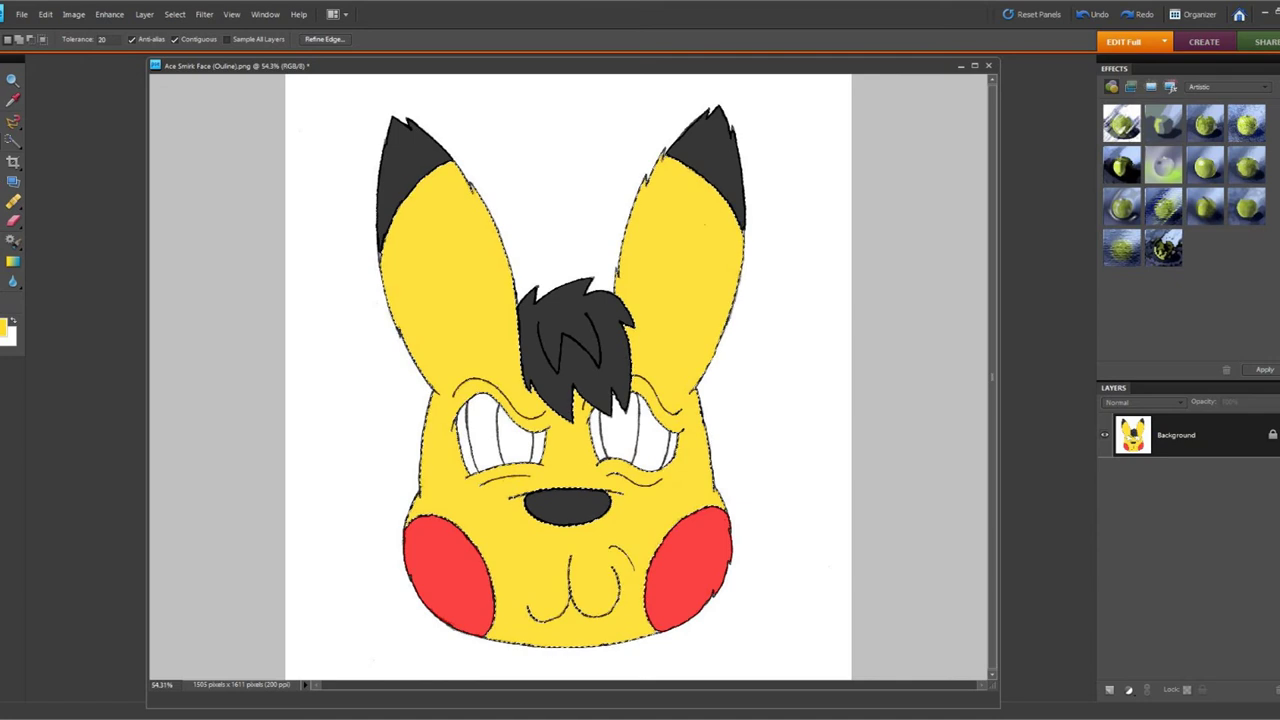
{"action": "left_click", "coordinate": [515, 440]}
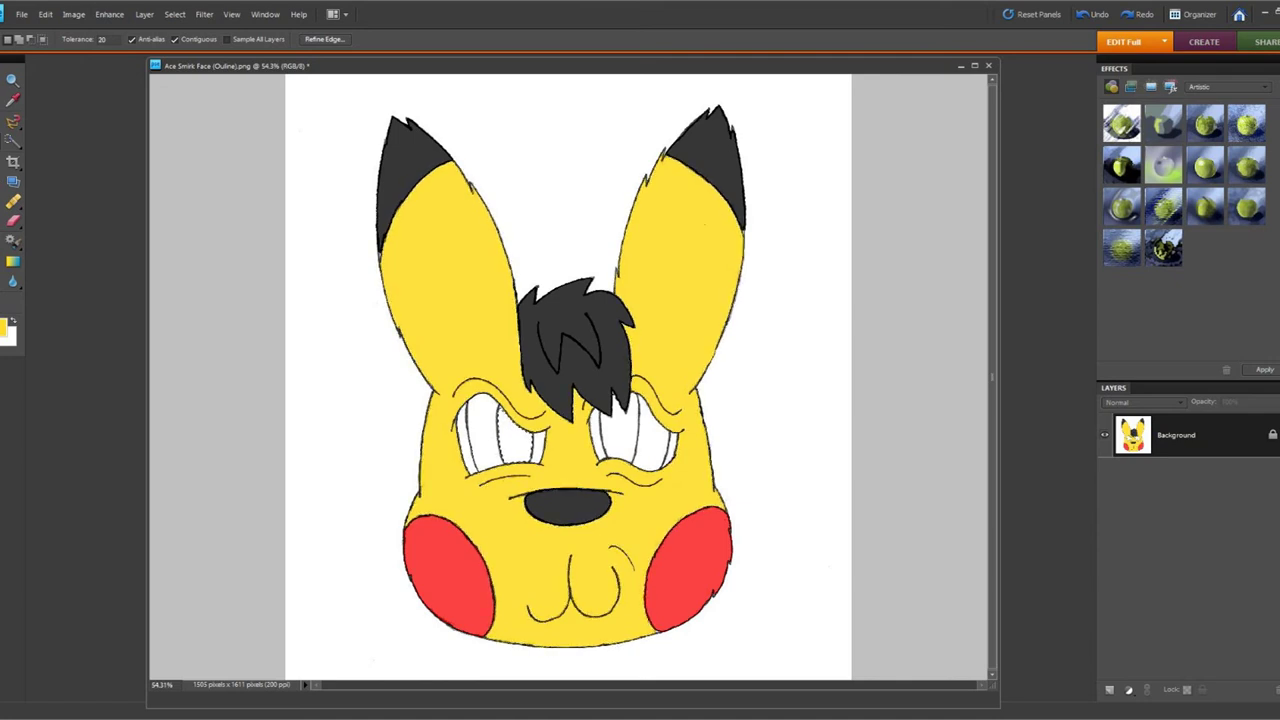
{"action": "left_click", "coordinate": [174, 14]}
{"action": "left_click", "coordinate": [188, 42]}
Set the Brush tool's blending mode to Darken and its opacity to 100%
{"action": "key", "text": "b"}
{"action": "left_click", "coordinate": [200, 40]}
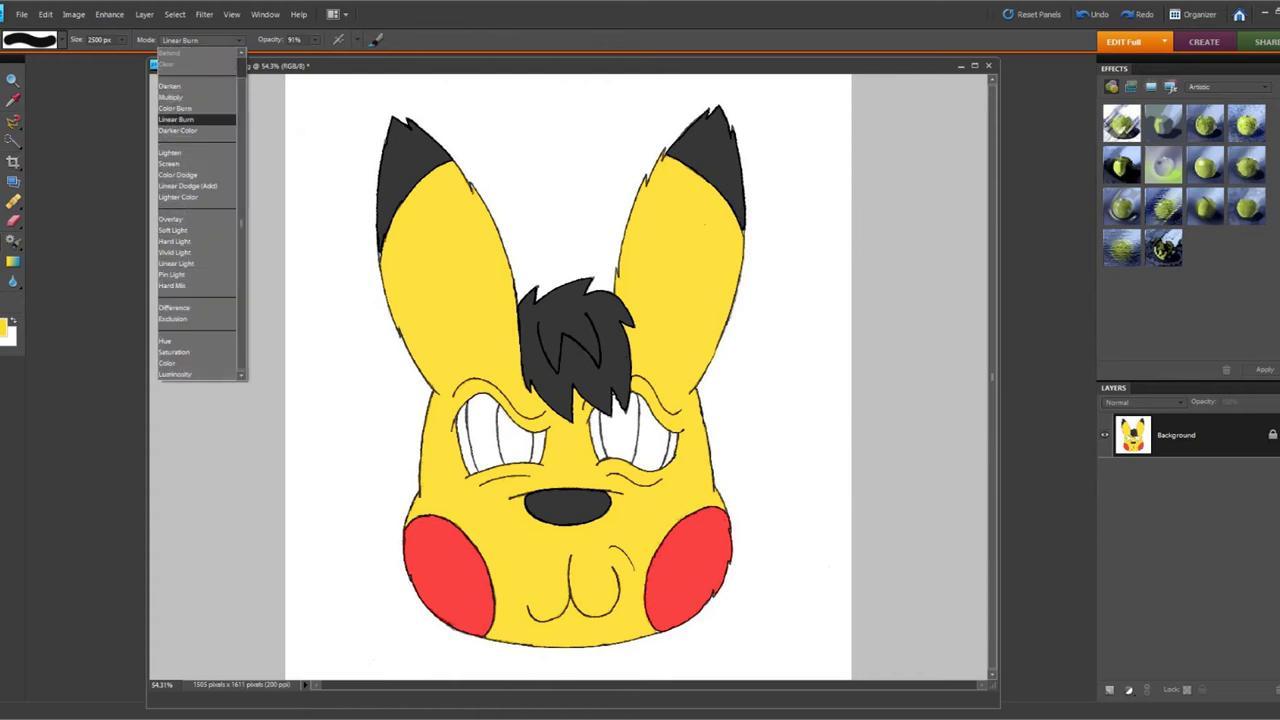
{"action": "left_click", "coordinate": [170, 86]}
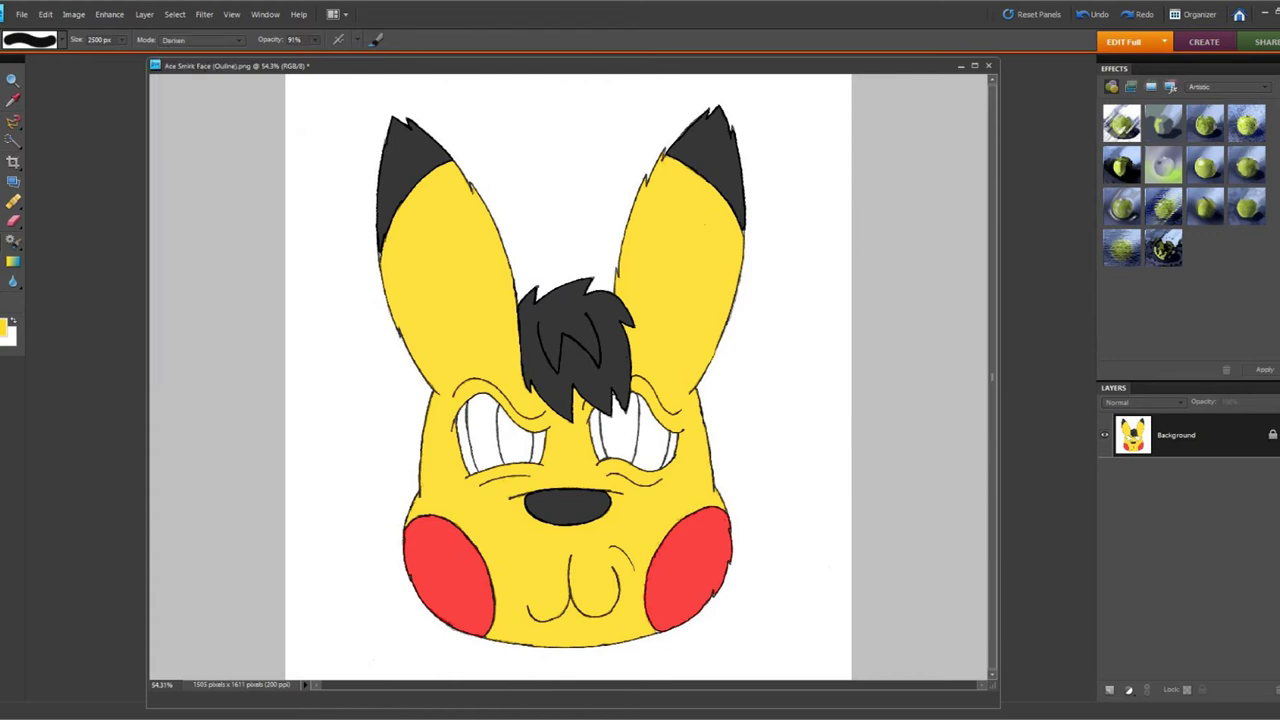
{"action": "left_click", "coordinate": [315, 40]}
{"action": "left_click_drag", "start_coordinate": [314, 52], "coordinate": [320, 52]}
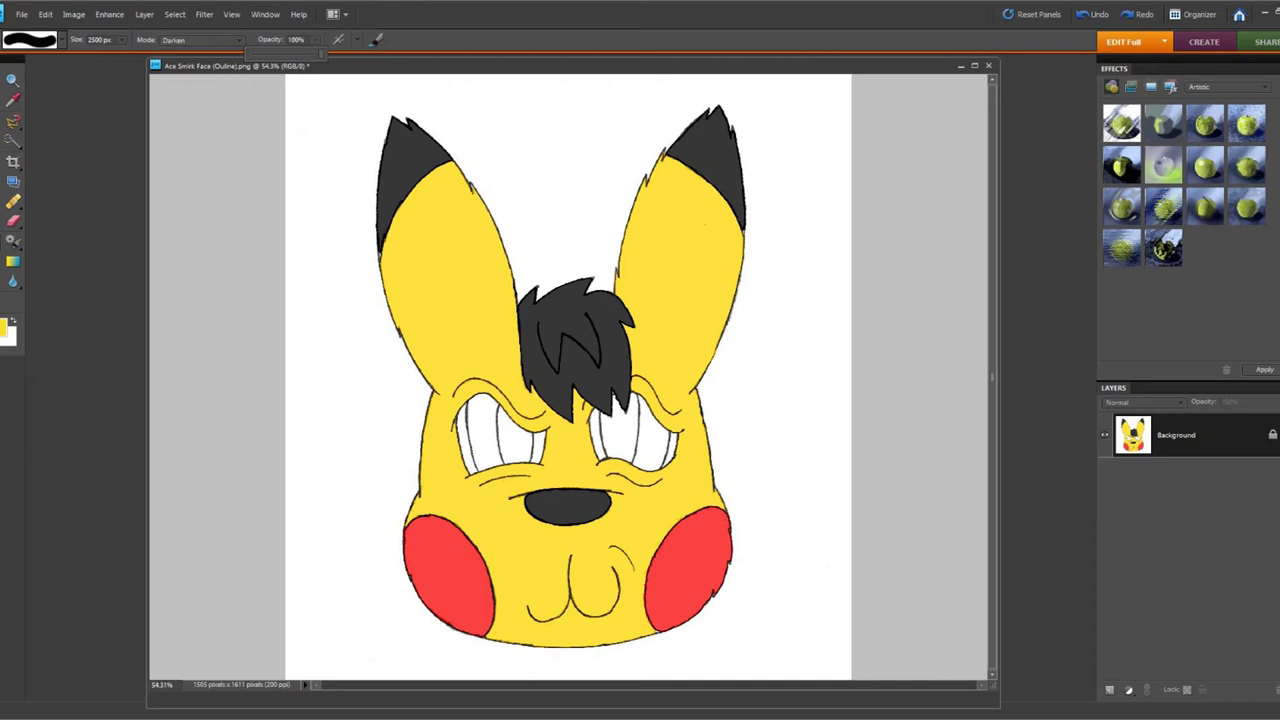
{"action": "left_click", "coordinate": [202, 40]}
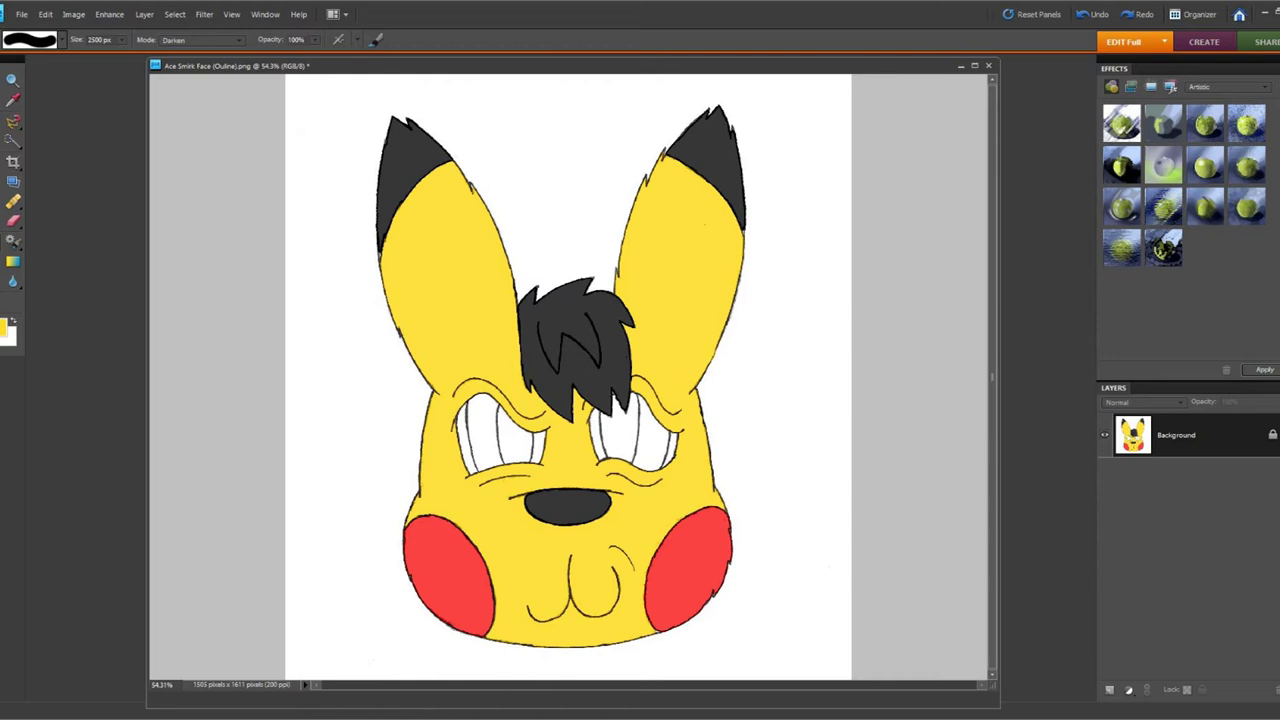
Choose the hard round 9 px tip from the default brushes for the Brush tool
{"action": "key", "text": "i"}
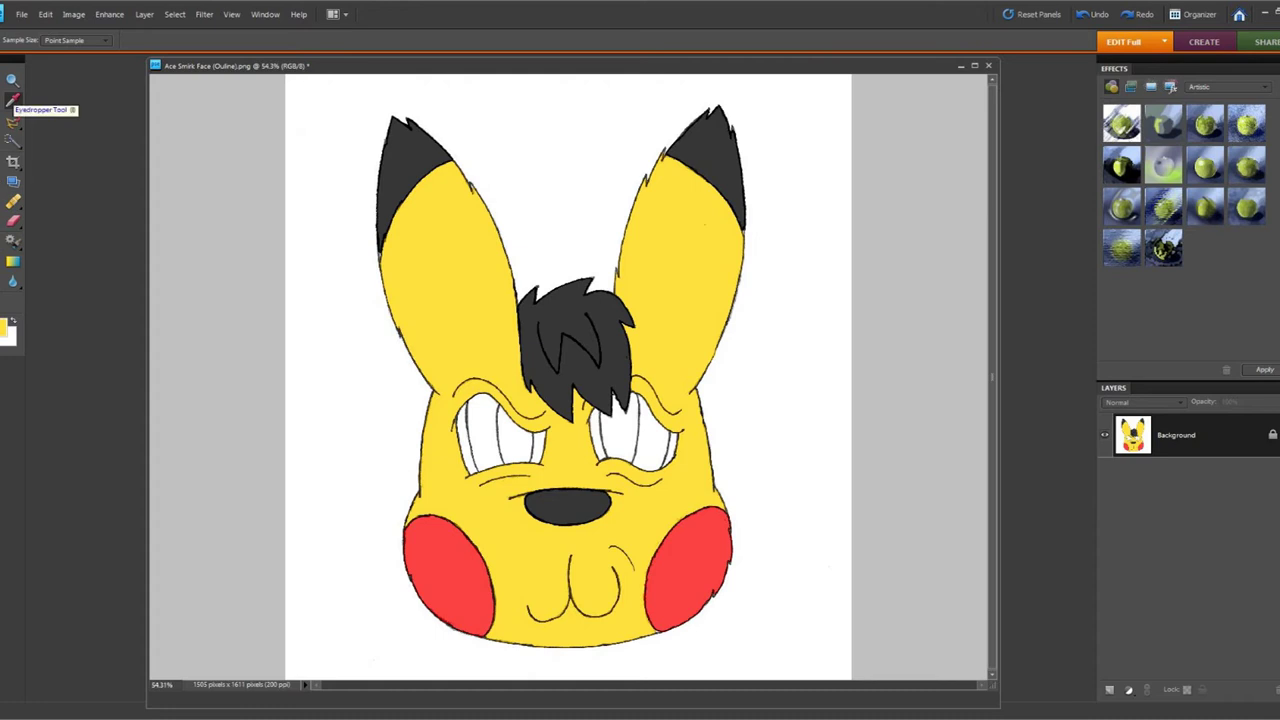
{"action": "left_click", "coordinate": [12, 241]}
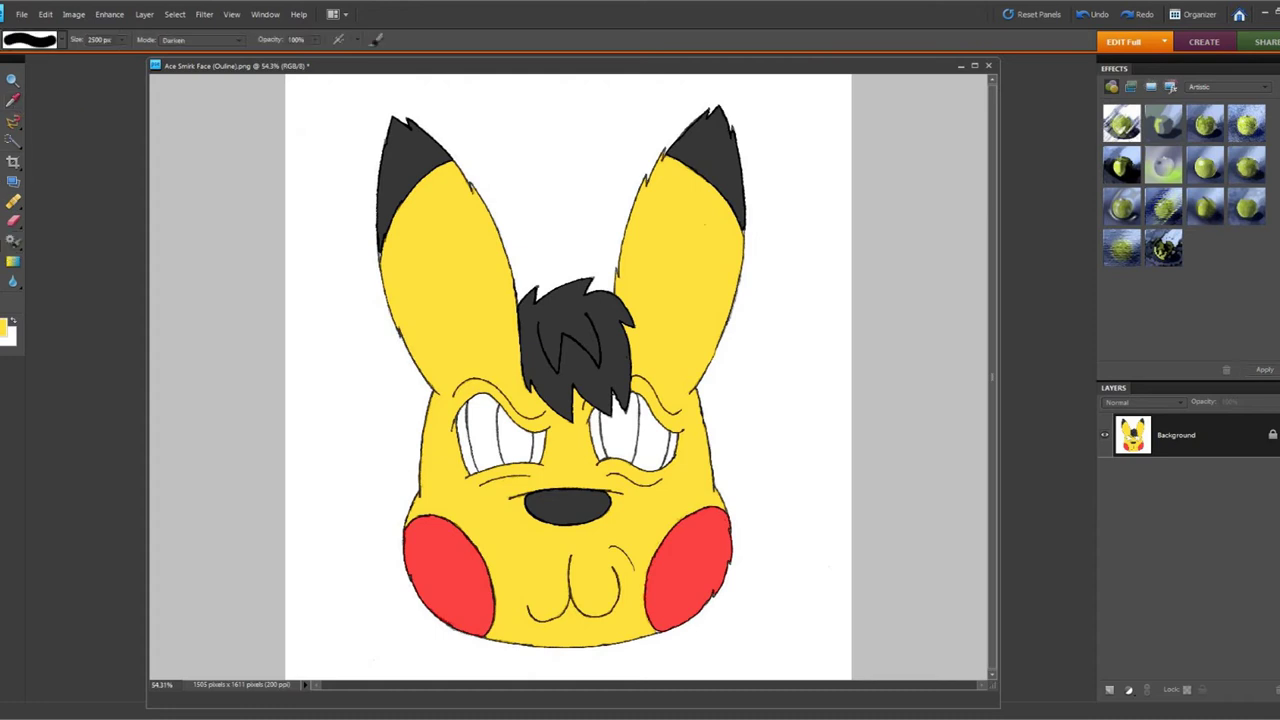
{"action": "left_click", "coordinate": [61, 40]}
{"action": "left_click", "coordinate": [69, 97]}
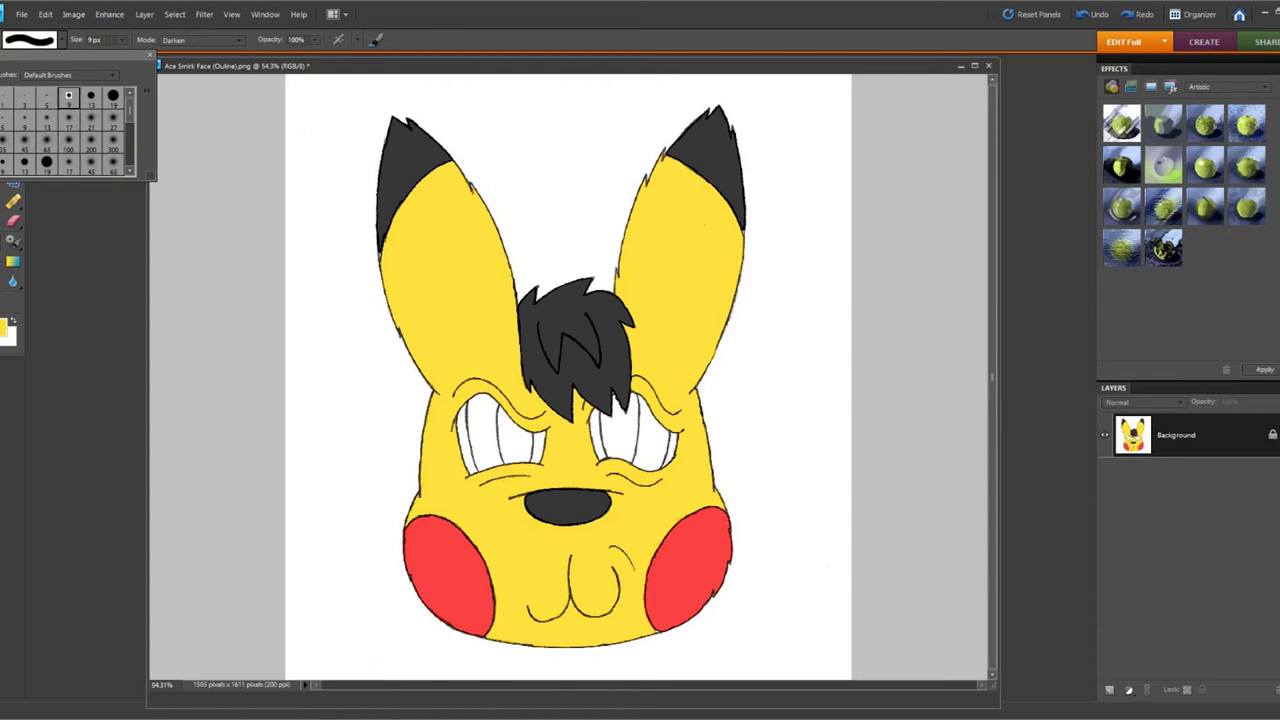
{"action": "key", "text": "Escape"}
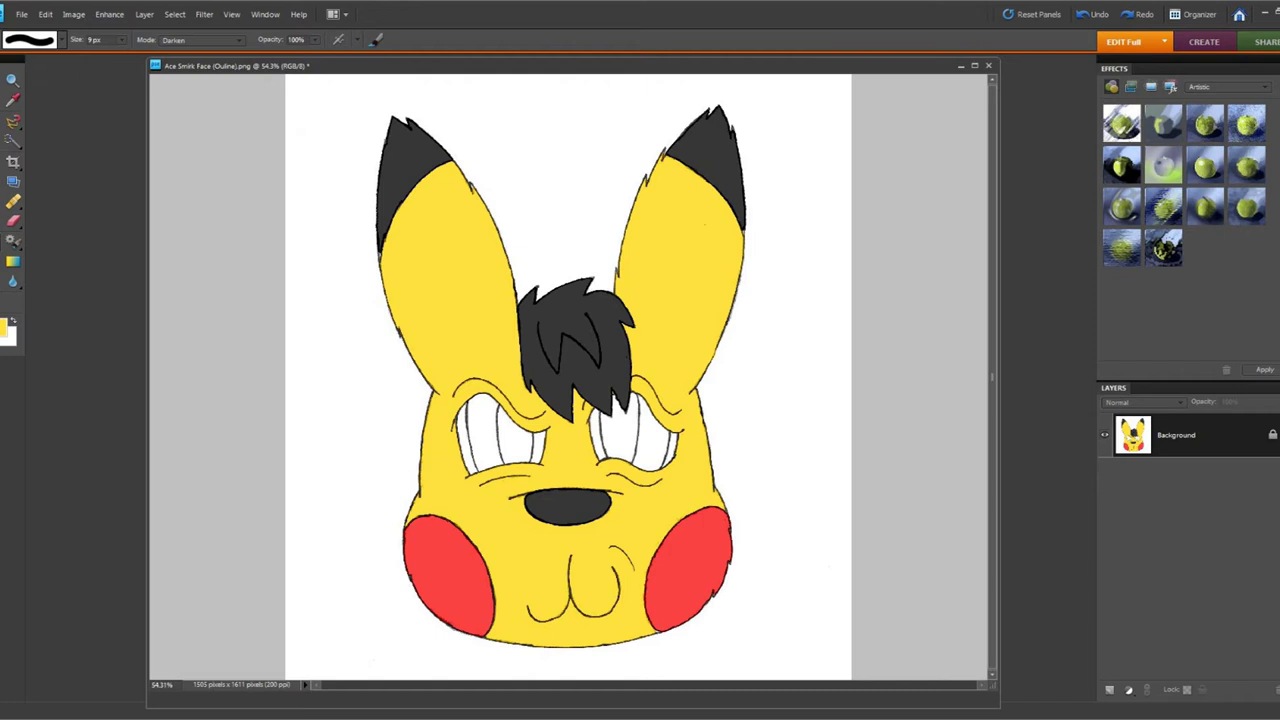
Make dark grey the foreground color and touch up the edges of the ear tips with the 9 px brush
{"action": "key", "text": "i"}
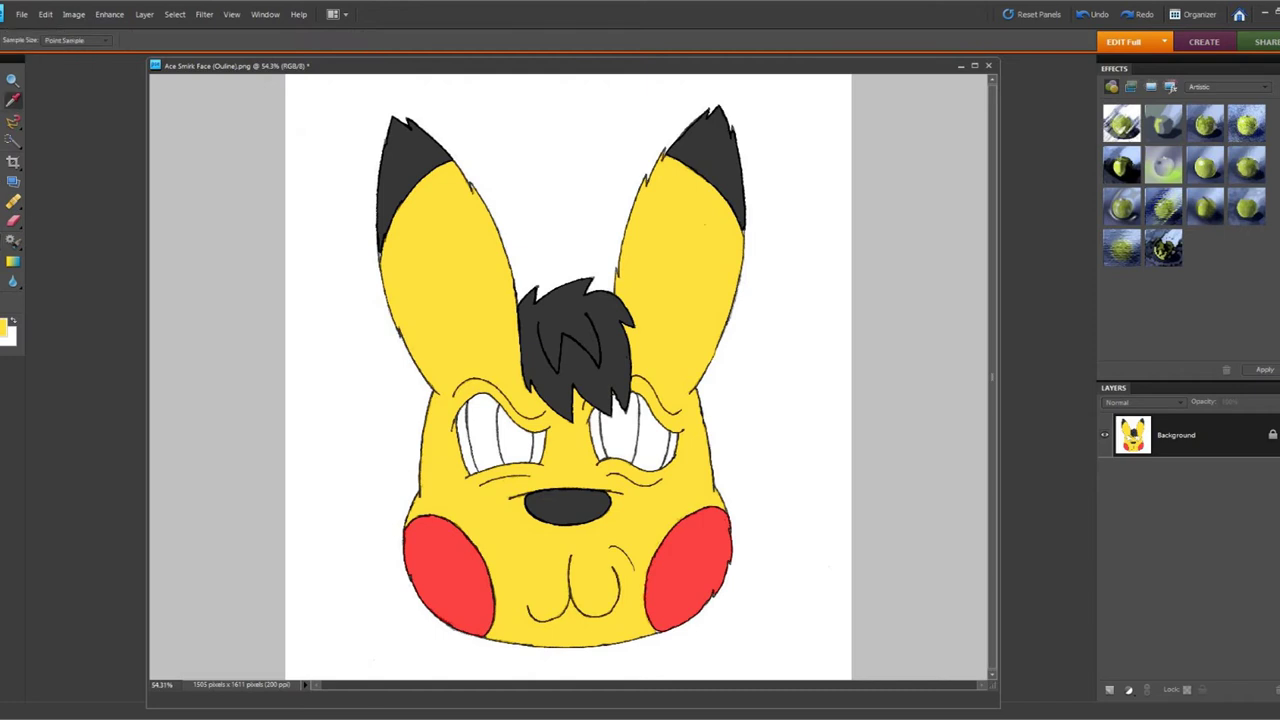
{"action": "key", "text": "d"}
{"action": "key", "text": "b"}
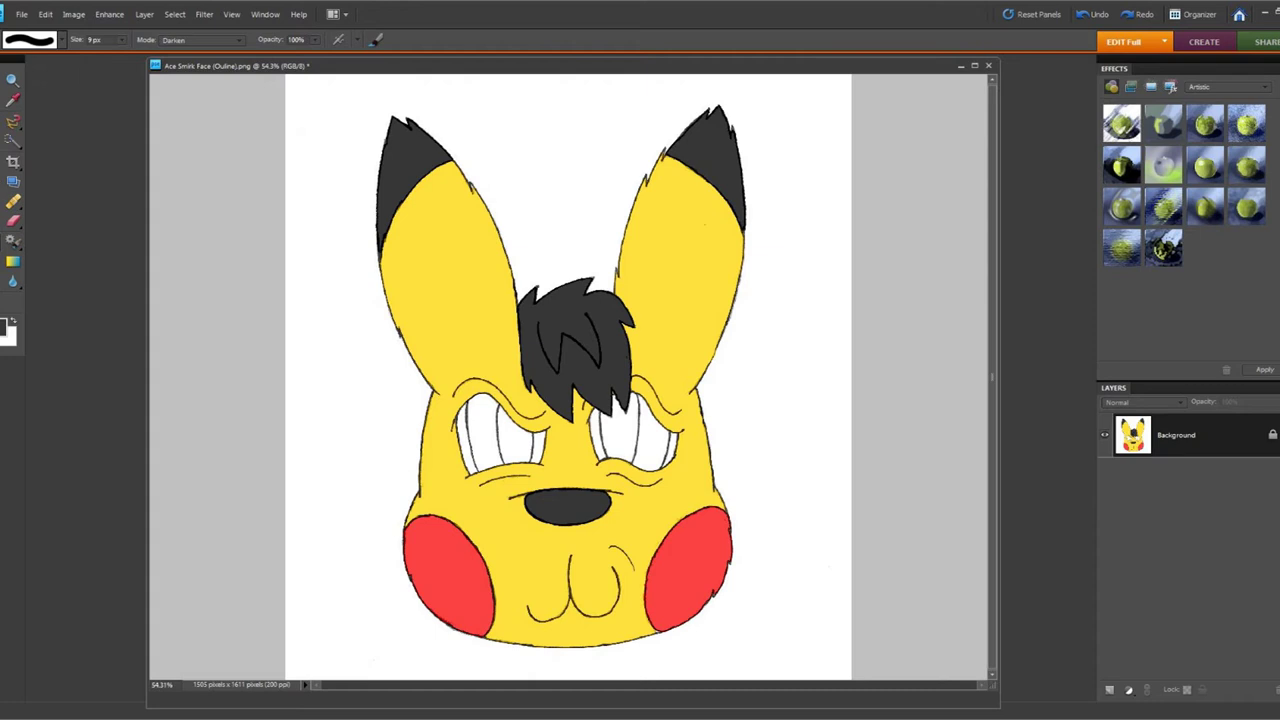
Sample the yellow of the ear as the foreground color and return to the Brush tool
{"action": "key", "text": "i"}
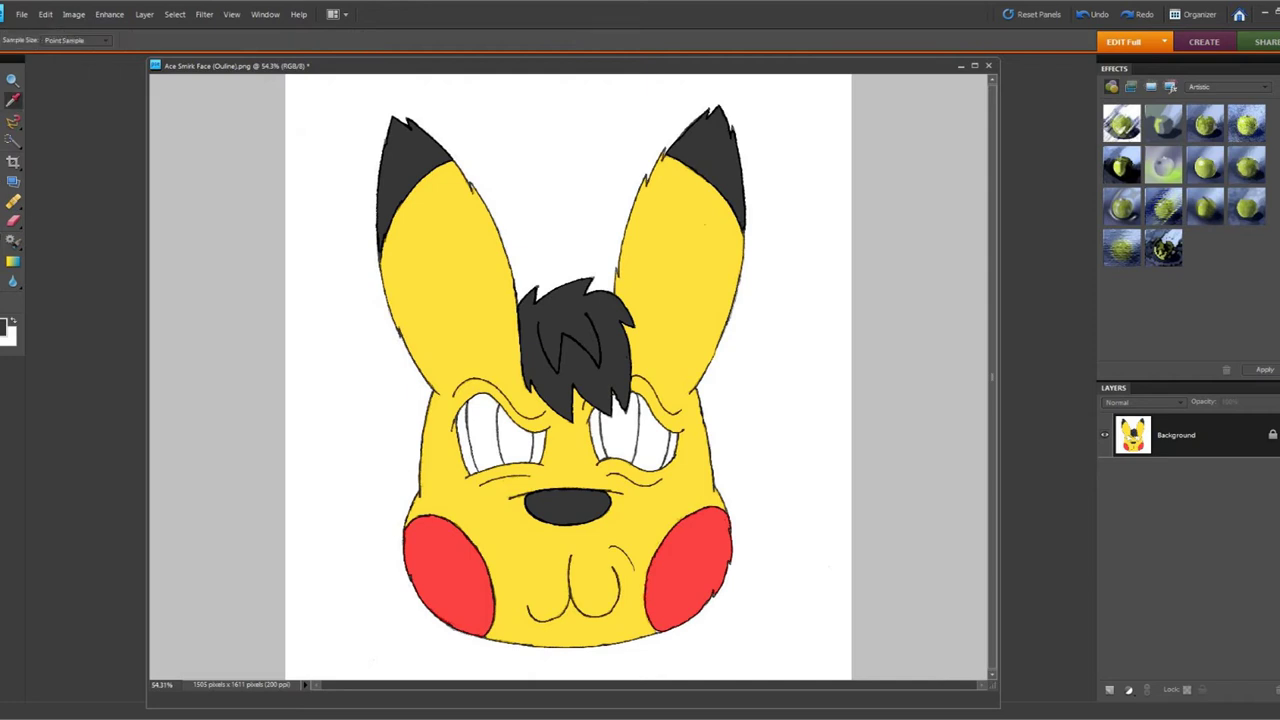
{"action": "left_click", "coordinate": [705, 225]}
{"action": "key", "text": "b"}
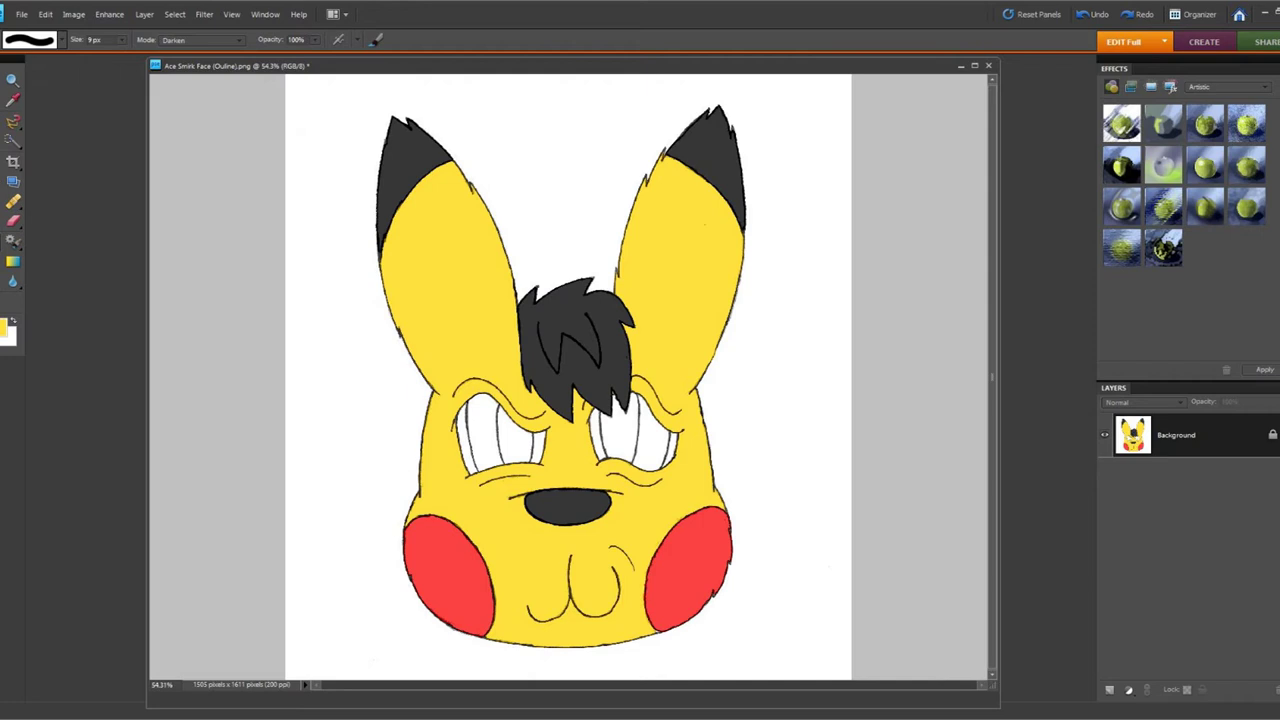
Select the iris areas of both eyes together with the Magic Wand
{"action": "key", "text": "w"}
{"action": "left_click", "coordinate": [516, 440]}
{"action": "right_click", "coordinate": [622, 430]}
{"action": "left_click", "coordinate": [660, 440]}
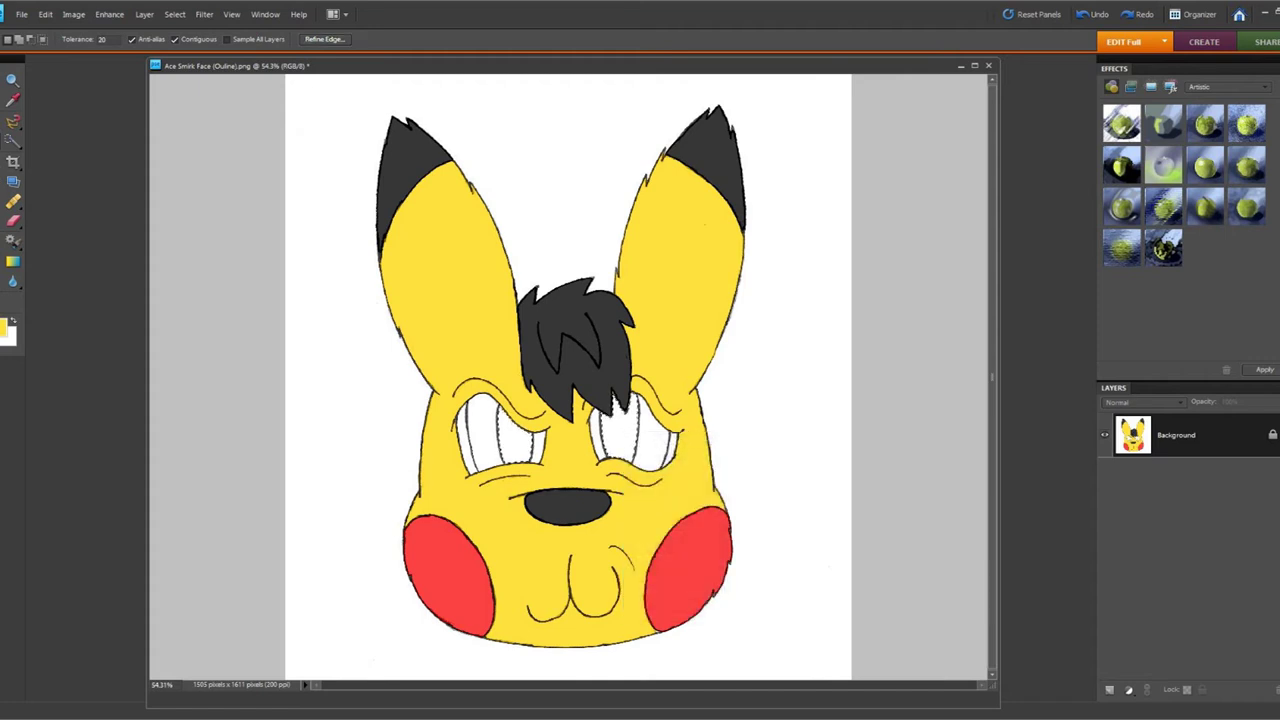
Expand the selected pupil areas by applying Refine Edge twice with Contract/Expand at +100%
{"action": "left_click", "coordinate": [324, 39]}
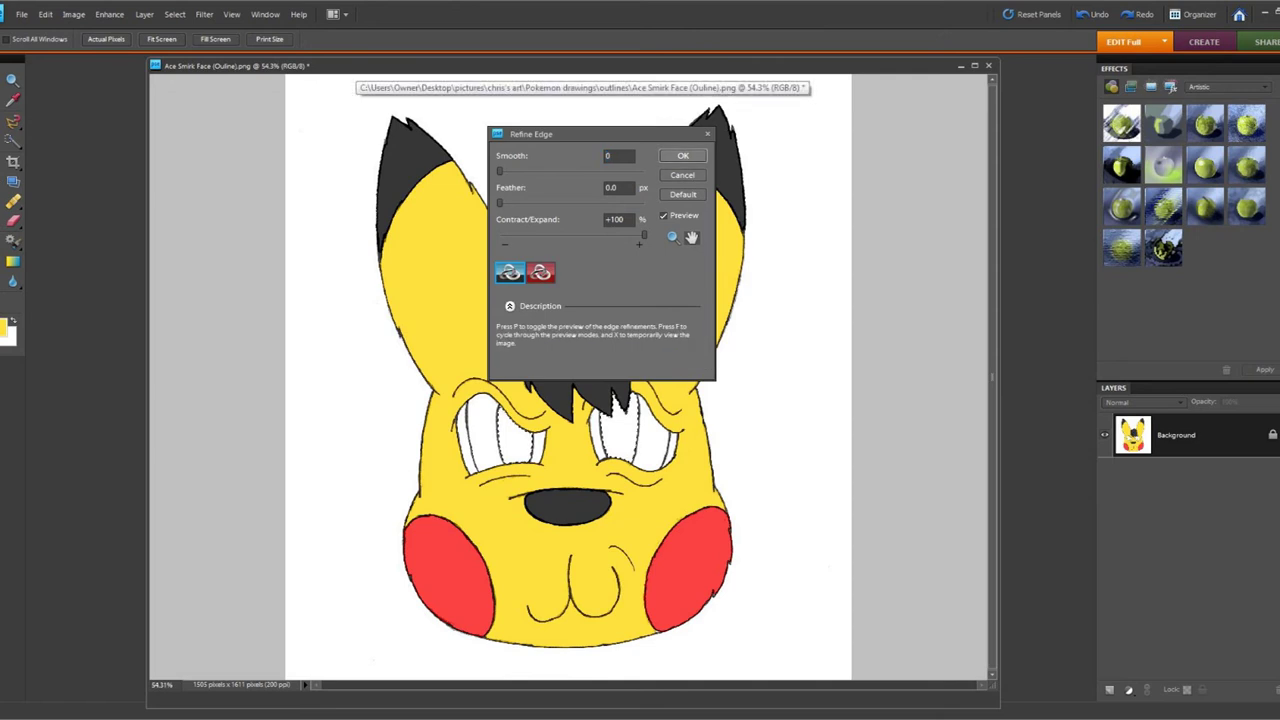
{"action": "left_click", "coordinate": [681, 156]}
{"action": "left_click", "coordinate": [324, 39]}
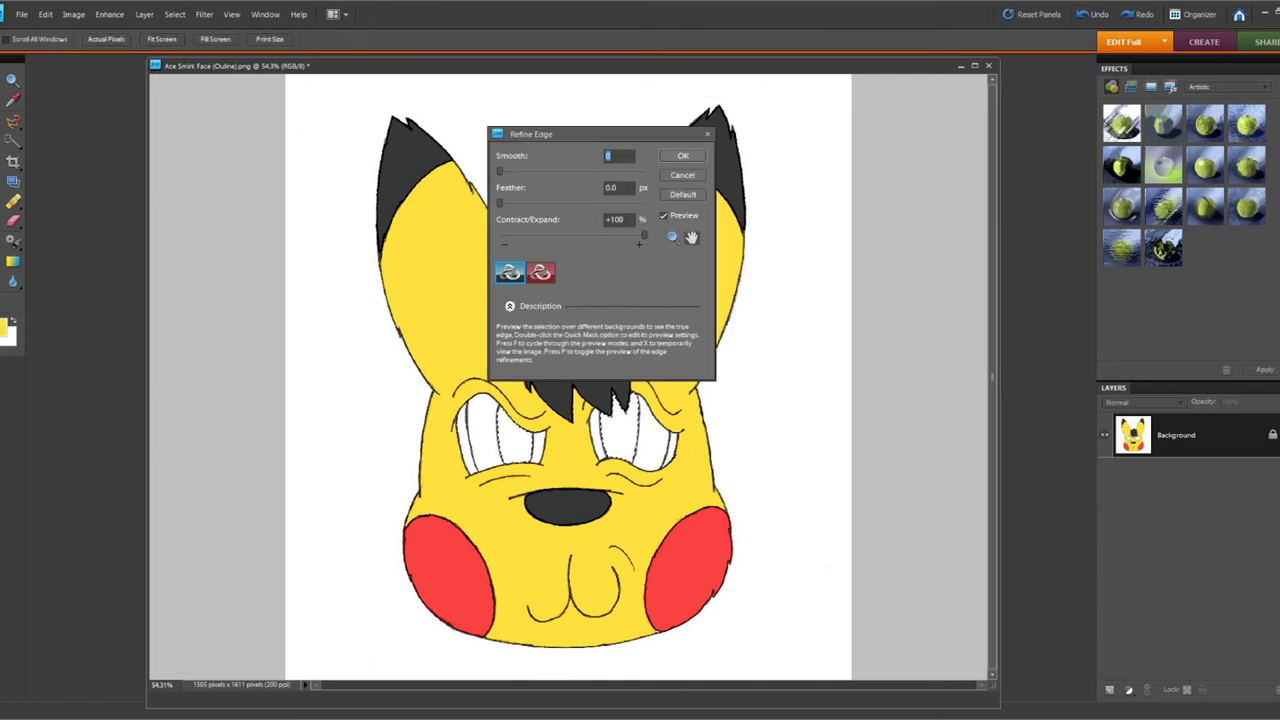
{"action": "left_click", "coordinate": [683, 156]}
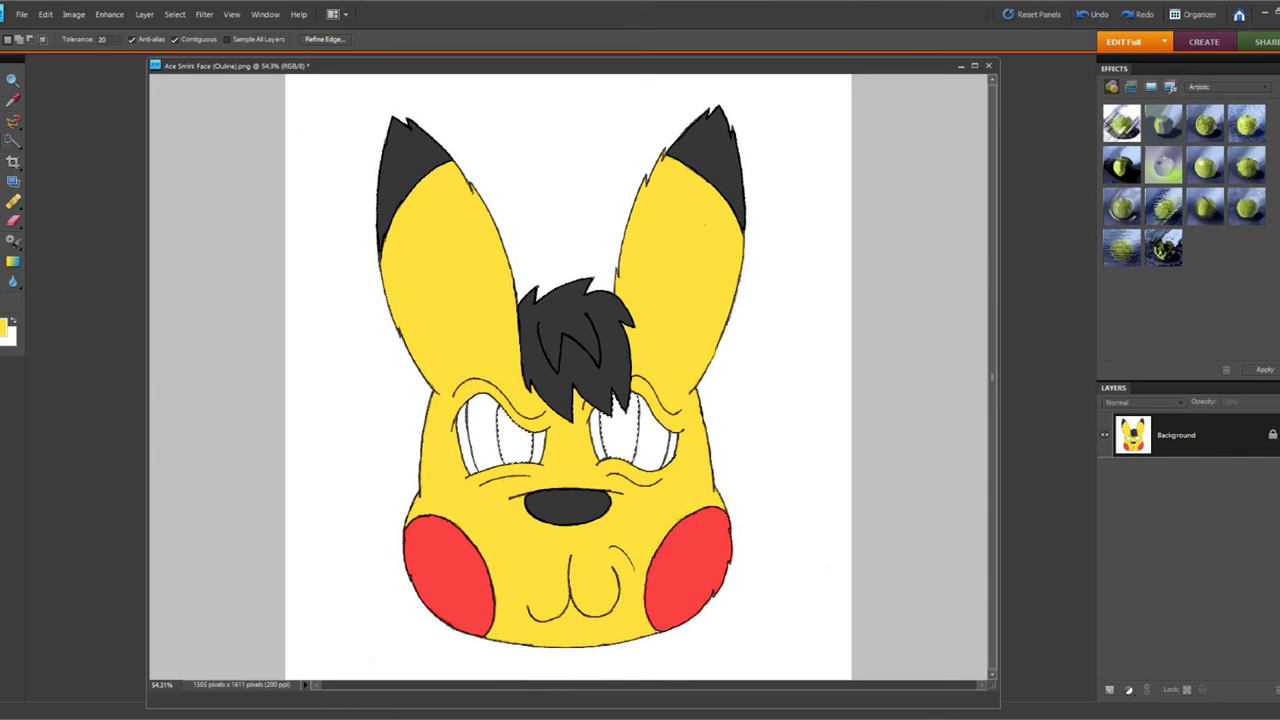
Activate the Brush tool and set the foreground color to near-black 151515
{"action": "key", "text": "b"}
{"action": "left_click", "coordinate": [4, 327]}
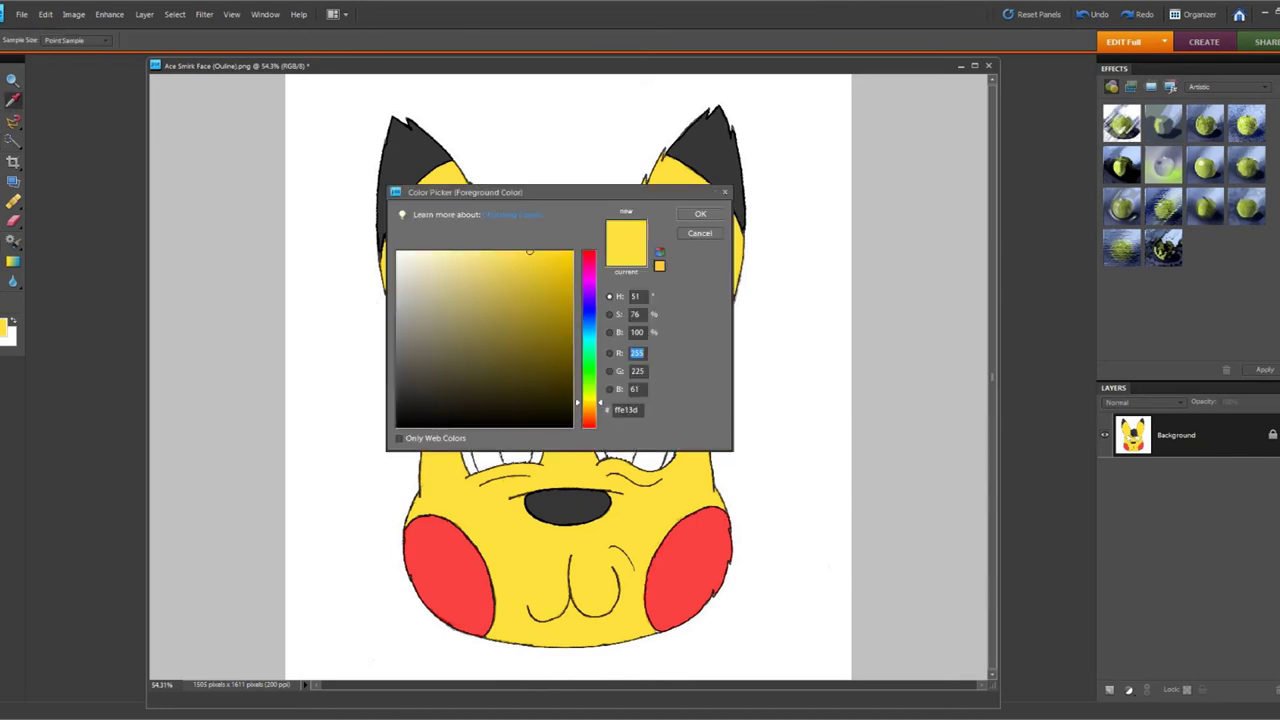
{"action": "left_click", "coordinate": [397, 413]}
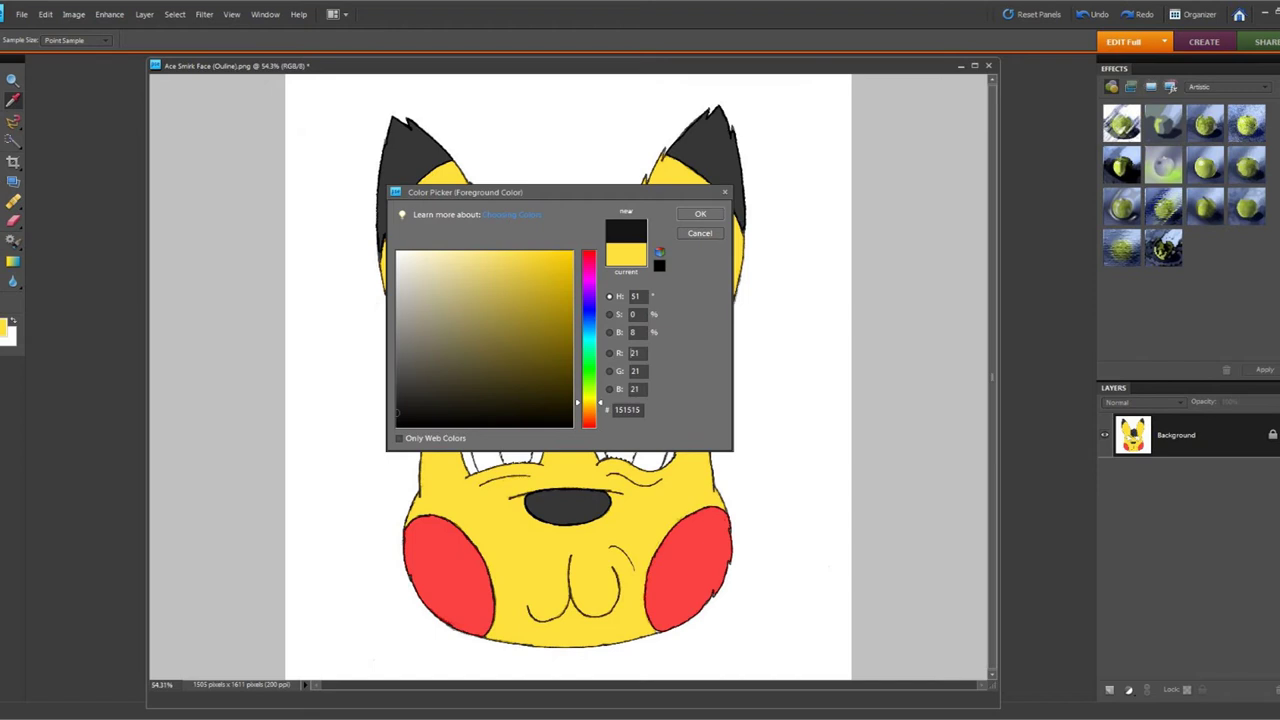
{"action": "left_click", "coordinate": [700, 214]}
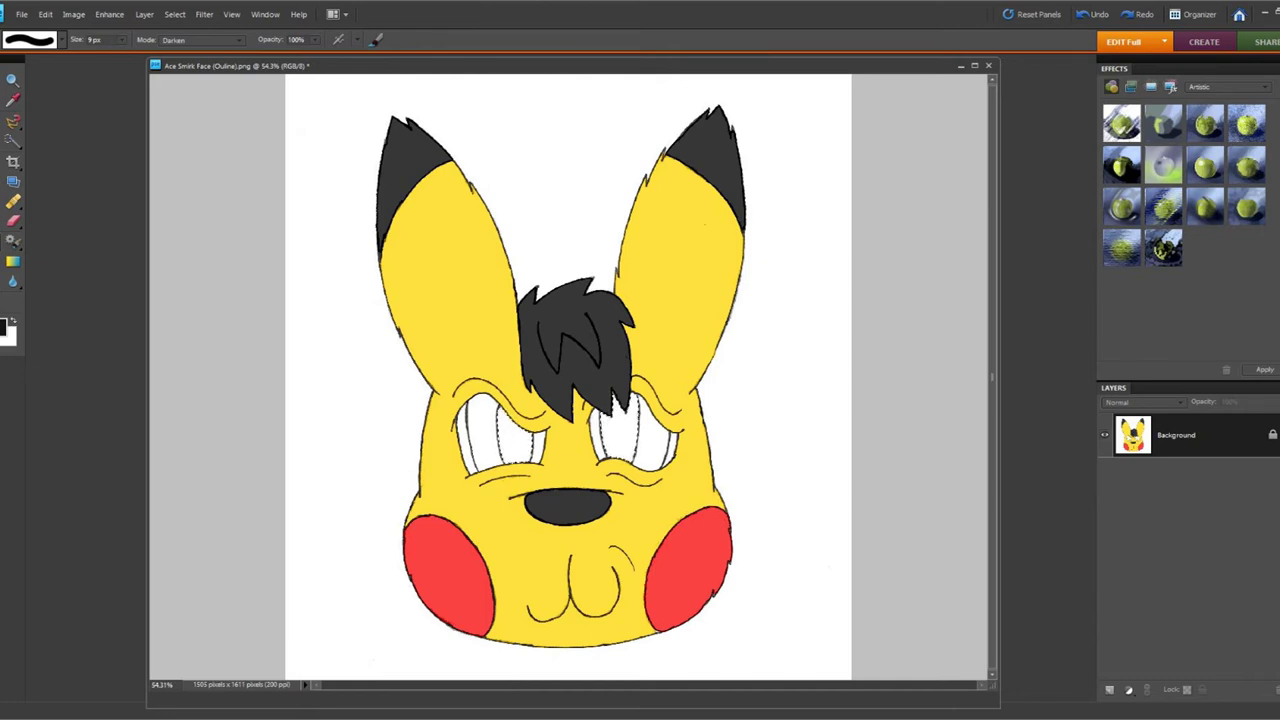
Set the brush to Linear Burn mode with a size of 2500 px
{"action": "left_click", "coordinate": [200, 40]}
{"action": "left_click", "coordinate": [190, 118]}
{"action": "left_click", "coordinate": [122, 40]}
{"action": "left_click_drag", "start_coordinate": [121, 54], "coordinate": [188, 54]}
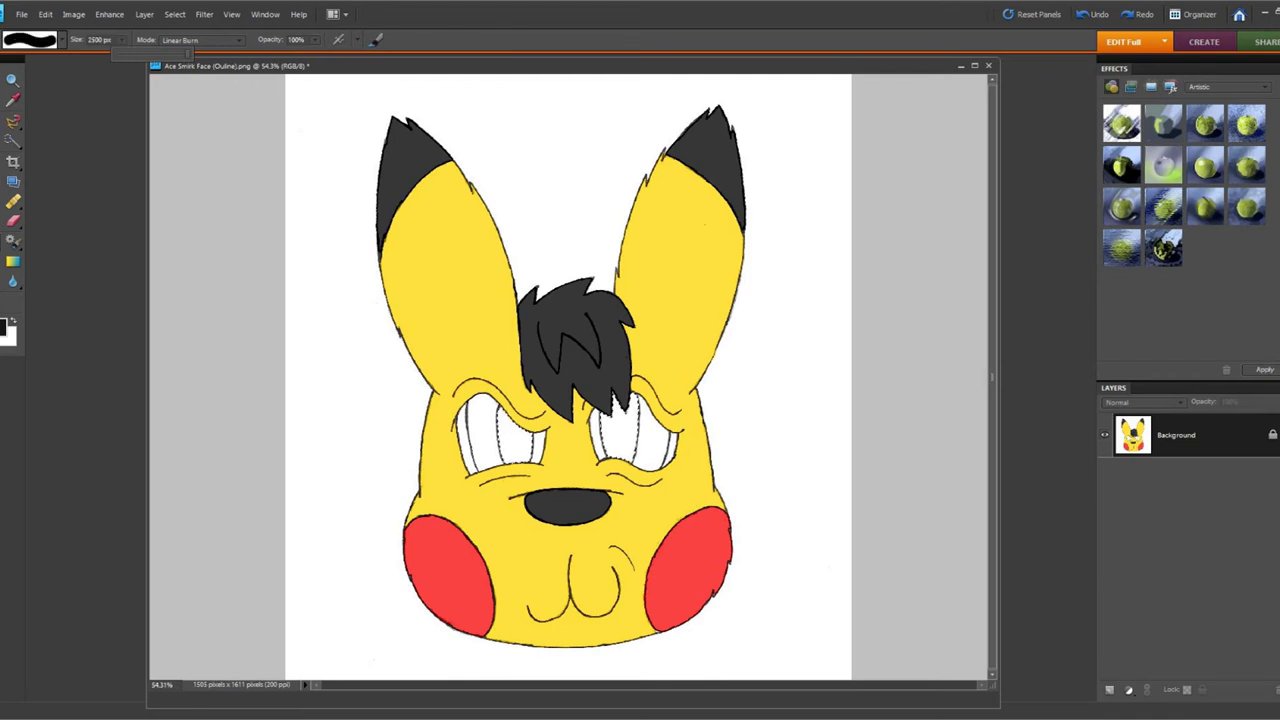
Try filling the selected pupils of both eyes with near-black 151515, and undo that brush fill
{"action": "left_click", "coordinate": [568, 430]}
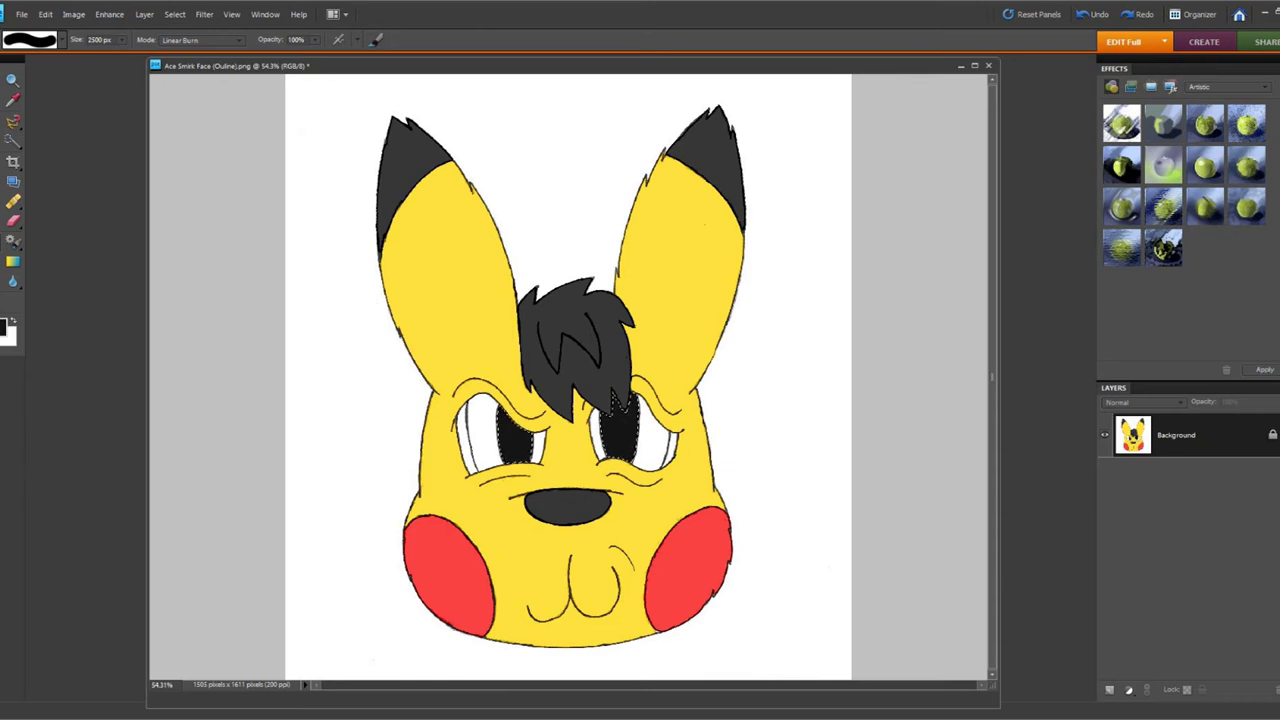
{"action": "left_click", "coordinate": [3, 327]}
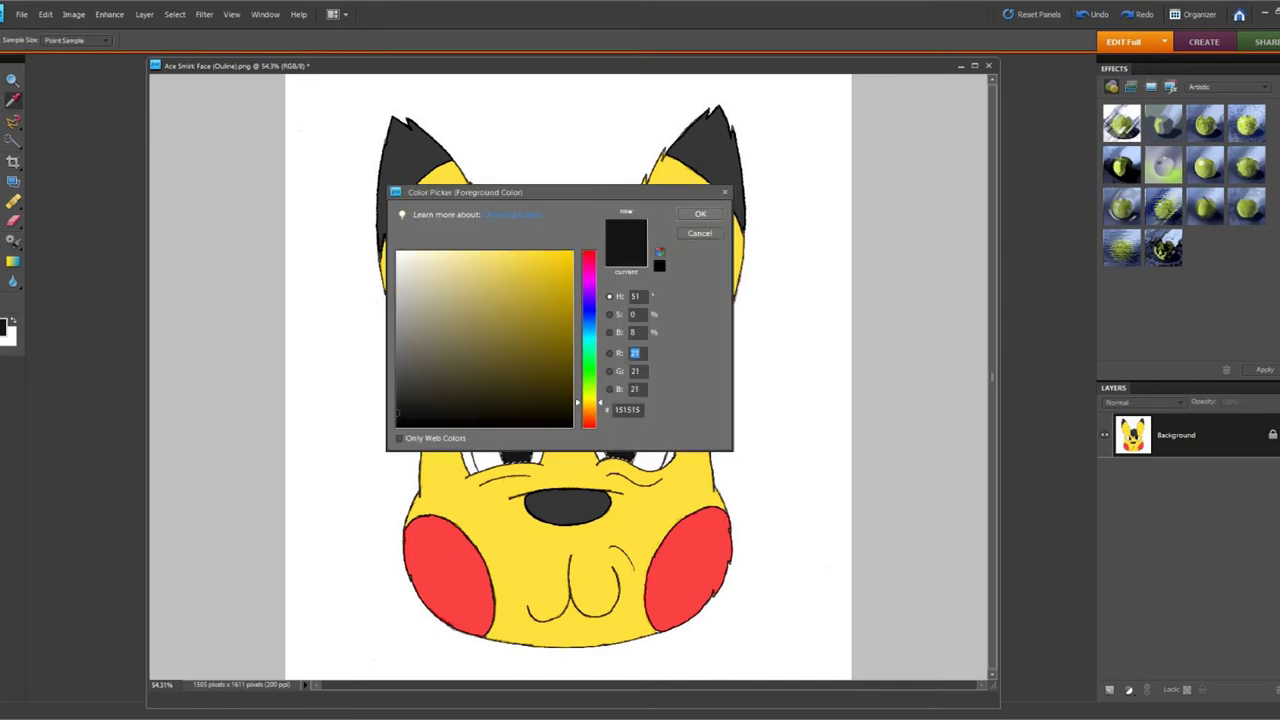
{"action": "key", "text": "Return"}
{"action": "left_click", "coordinate": [45, 15]}
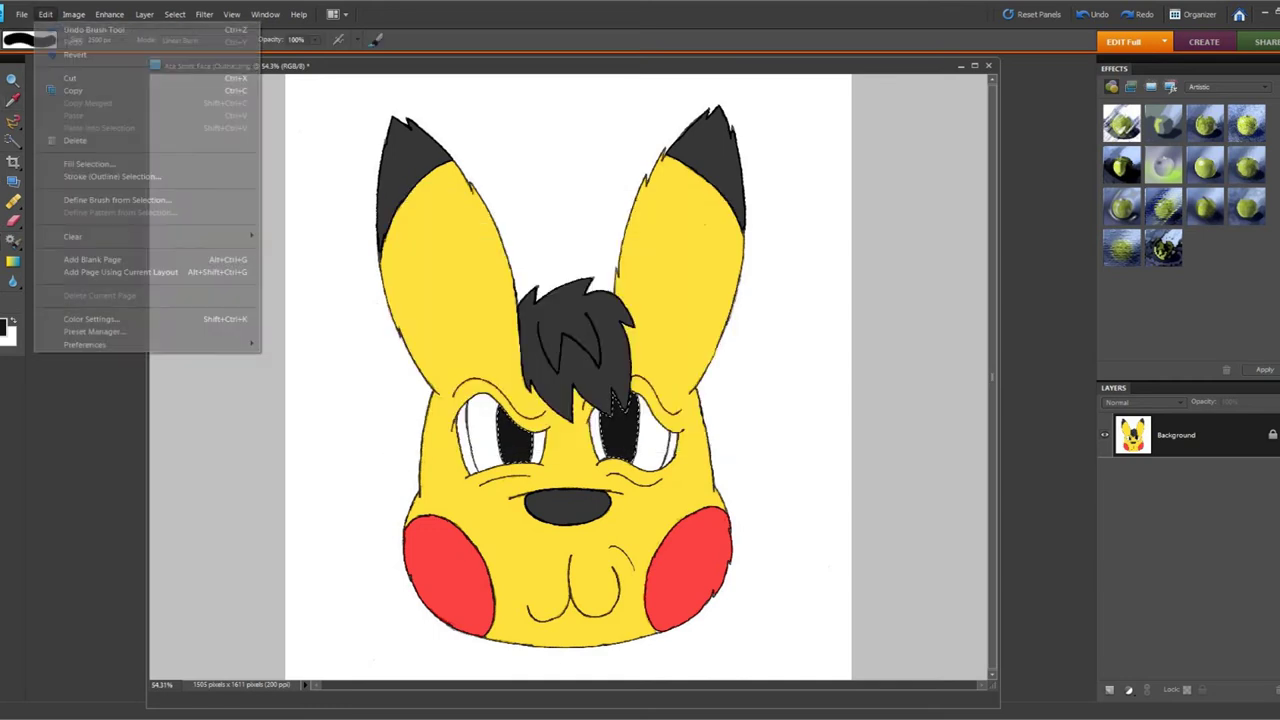
{"action": "left_click", "coordinate": [115, 30]}
Set the foreground color to pure black 000000 and fill the selected pupils of both eyes with the brush
{"action": "left_click", "coordinate": [6, 326]}
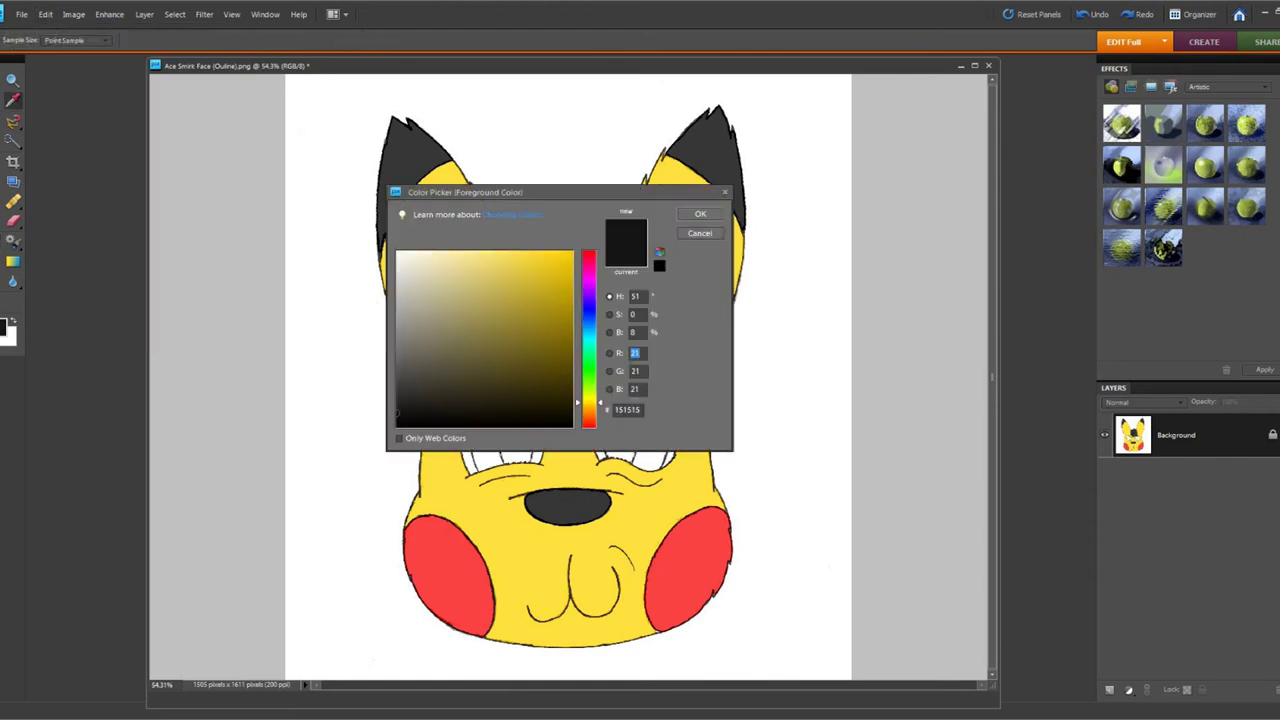
{"action": "type", "text": "0"}
{"action": "left_click", "coordinate": [700, 214]}
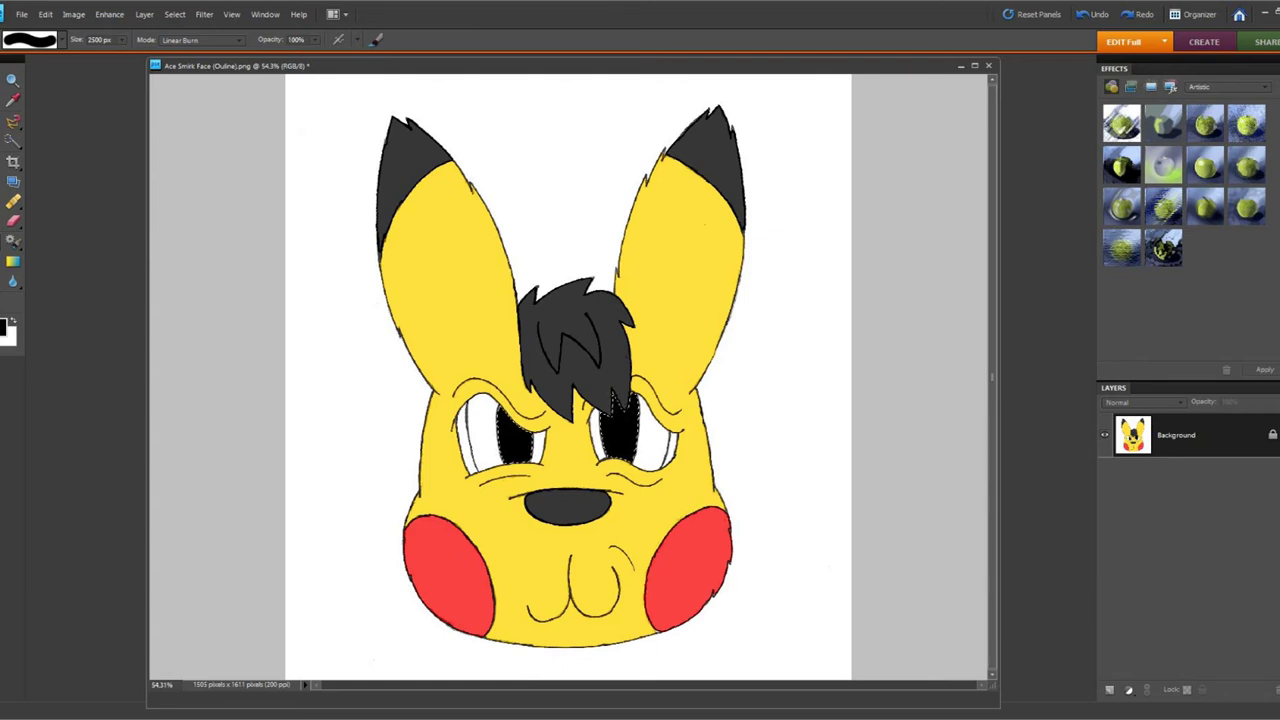
Select the white iris areas on both sides of each black pupil together with the Magic Wand
{"action": "key", "text": "w"}
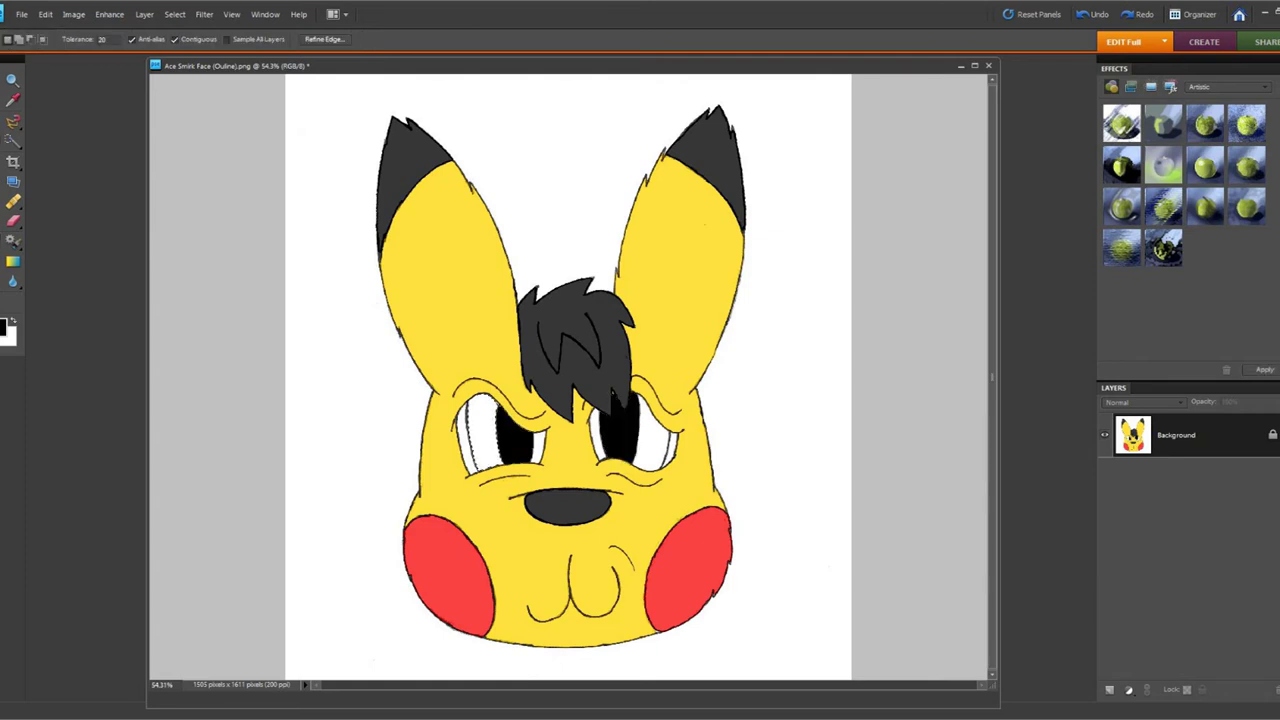
{"action": "right_click", "coordinate": [539, 442]}
{"action": "left_click", "coordinate": [572, 451]}
{"action": "right_click", "coordinate": [595, 431]}
{"action": "left_click", "coordinate": [628, 438]}
{"action": "right_click", "coordinate": [652, 438]}
{"action": "left_click", "coordinate": [685, 444]}
Expand the iris selection by applying Refine Edge twice with Contract/Expand at +100%
{"action": "left_click", "coordinate": [323, 39]}
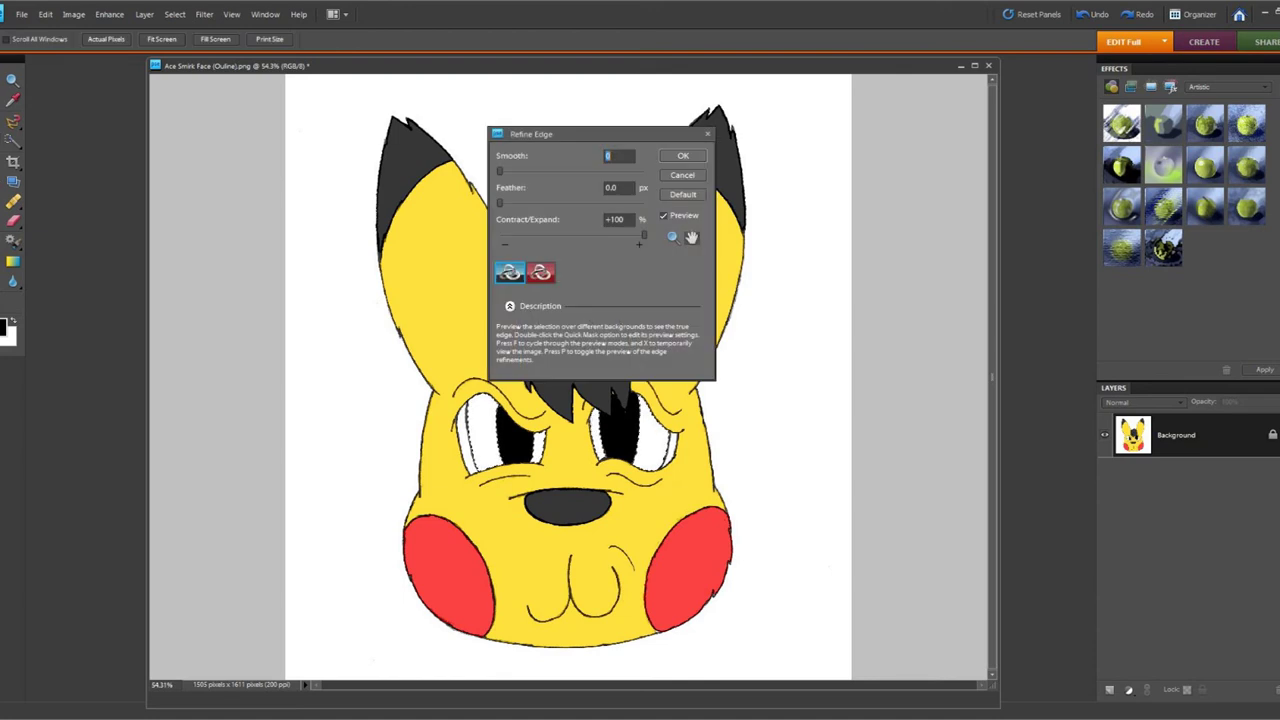
{"action": "key", "text": "Return"}
{"action": "left_click", "coordinate": [323, 39]}
{"action": "key", "text": "Return"}
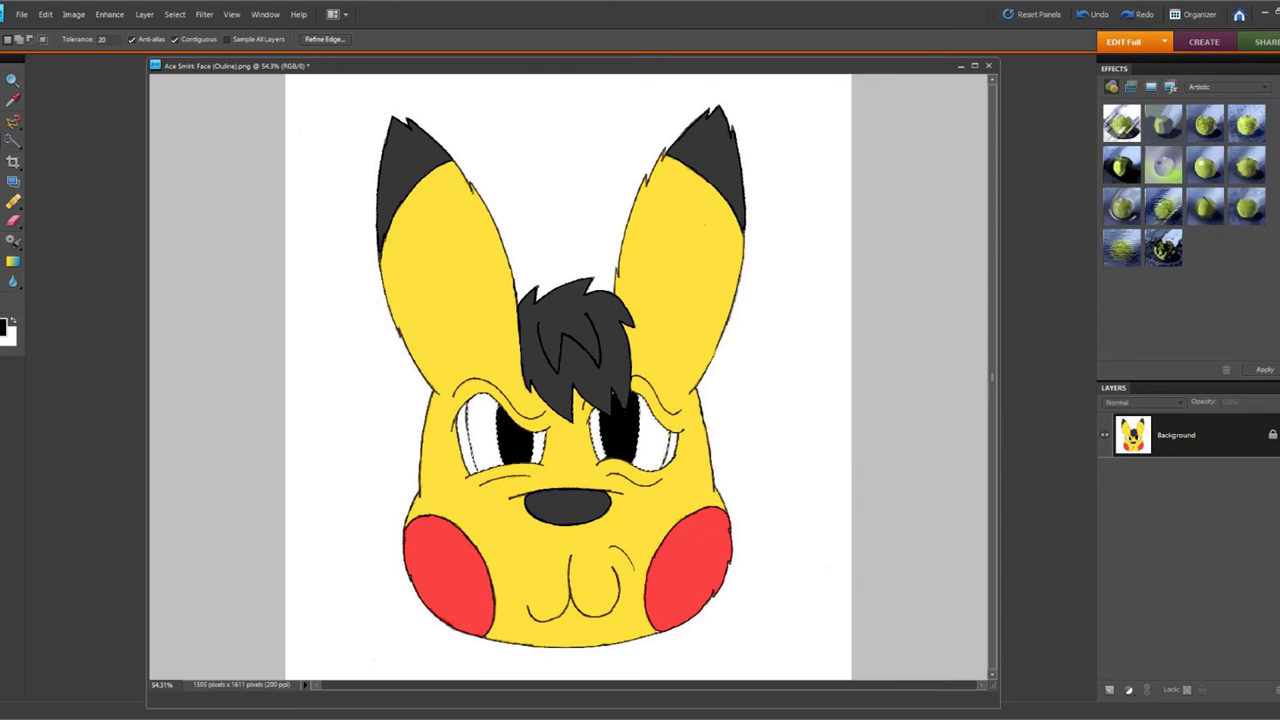
Set the foreground color to teal 099f9d and fill the selected irises with the brush at 92% opacity
{"action": "key", "text": "b"}
{"action": "left_click", "coordinate": [3, 327]}
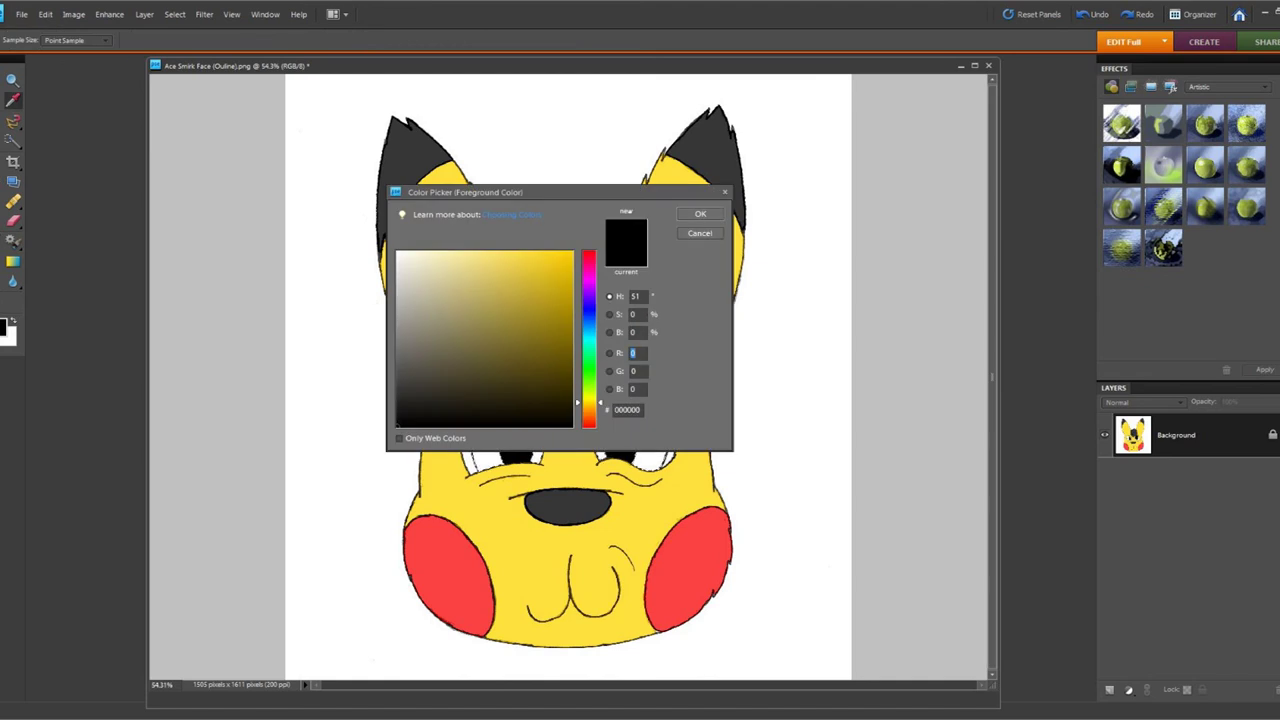
{"action": "left_click", "coordinate": [589, 373]}
{"action": "left_click_drag", "start_coordinate": [588, 372], "coordinate": [588, 336]}
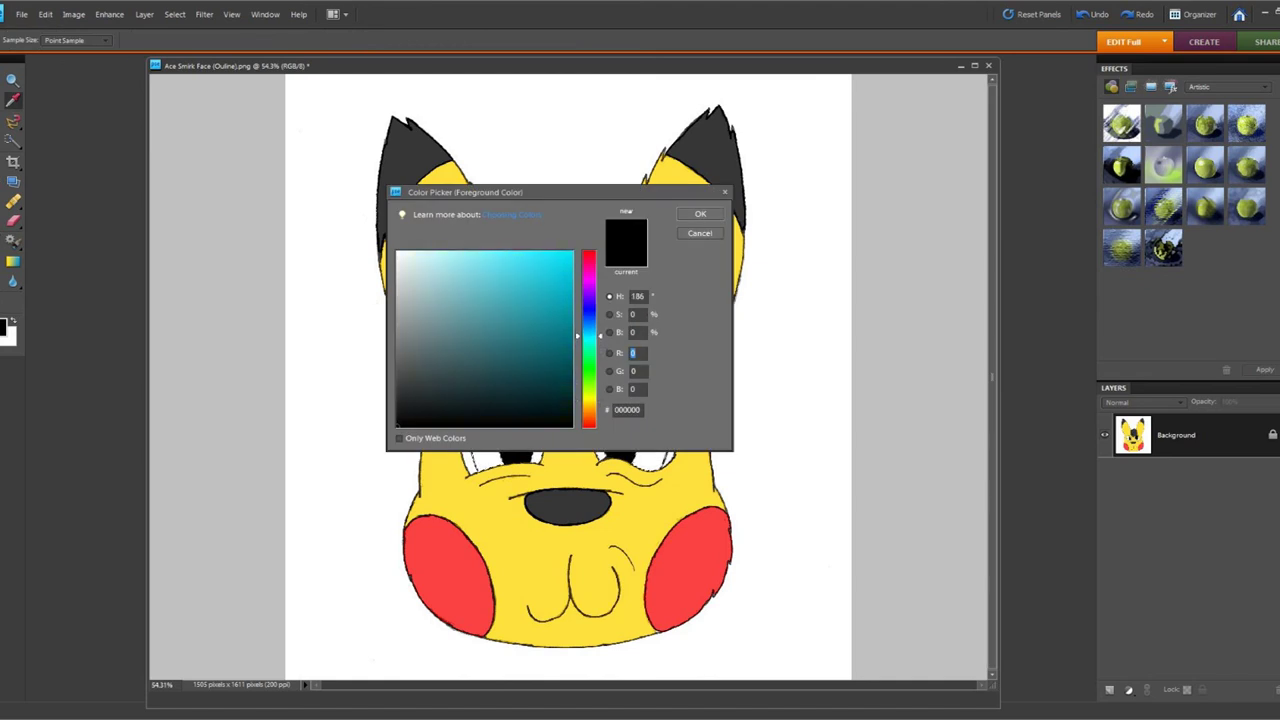
{"action": "left_click_drag", "start_coordinate": [588, 337], "coordinate": [588, 337]}
{"action": "left_click", "coordinate": [561, 317]}
{"action": "left_click_drag", "start_coordinate": [588, 337], "coordinate": [588, 339]}
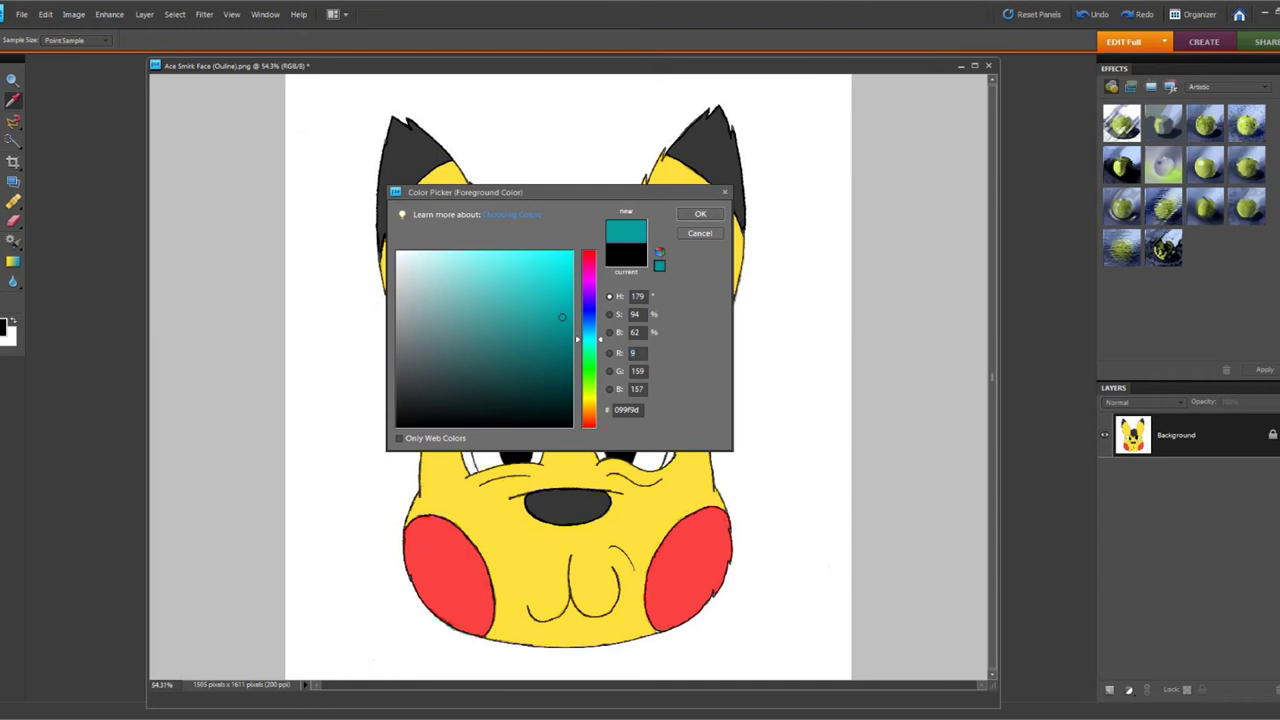
{"action": "left_click", "coordinate": [700, 214]}
{"action": "left_click_drag", "start_coordinate": [314, 52], "coordinate": [308, 52]}
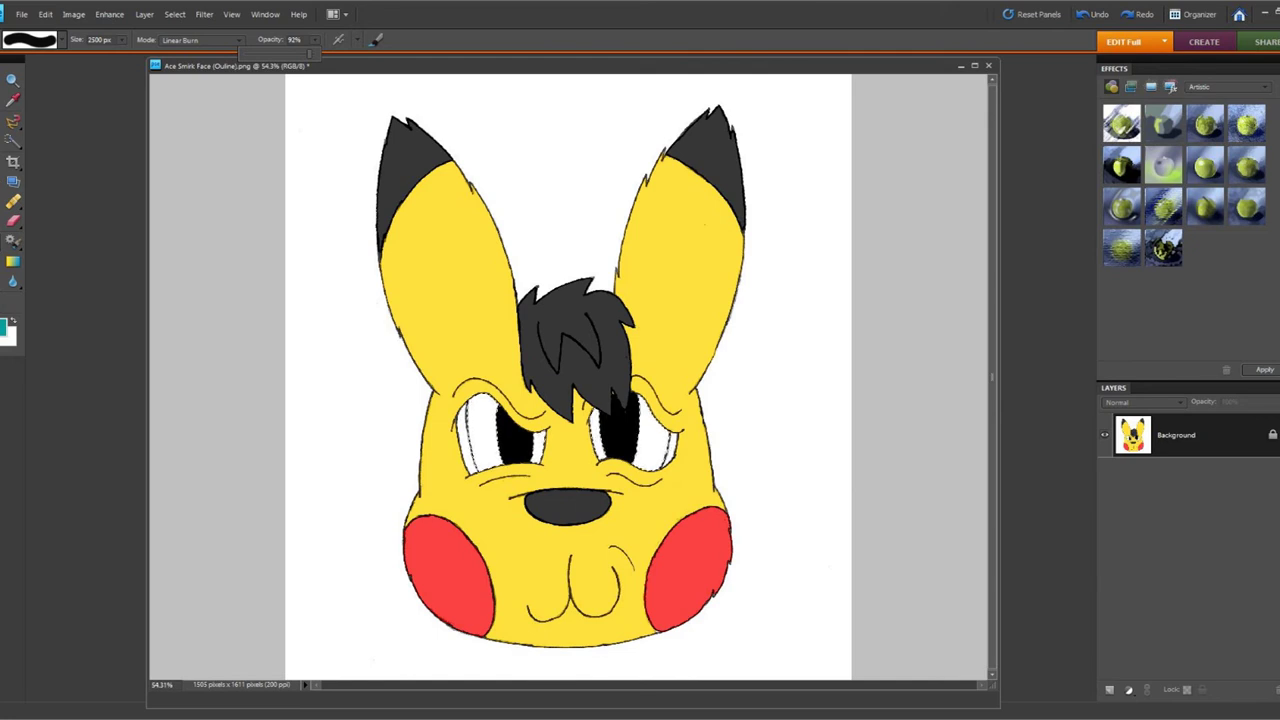
{"action": "left_click", "coordinate": [568, 430]}
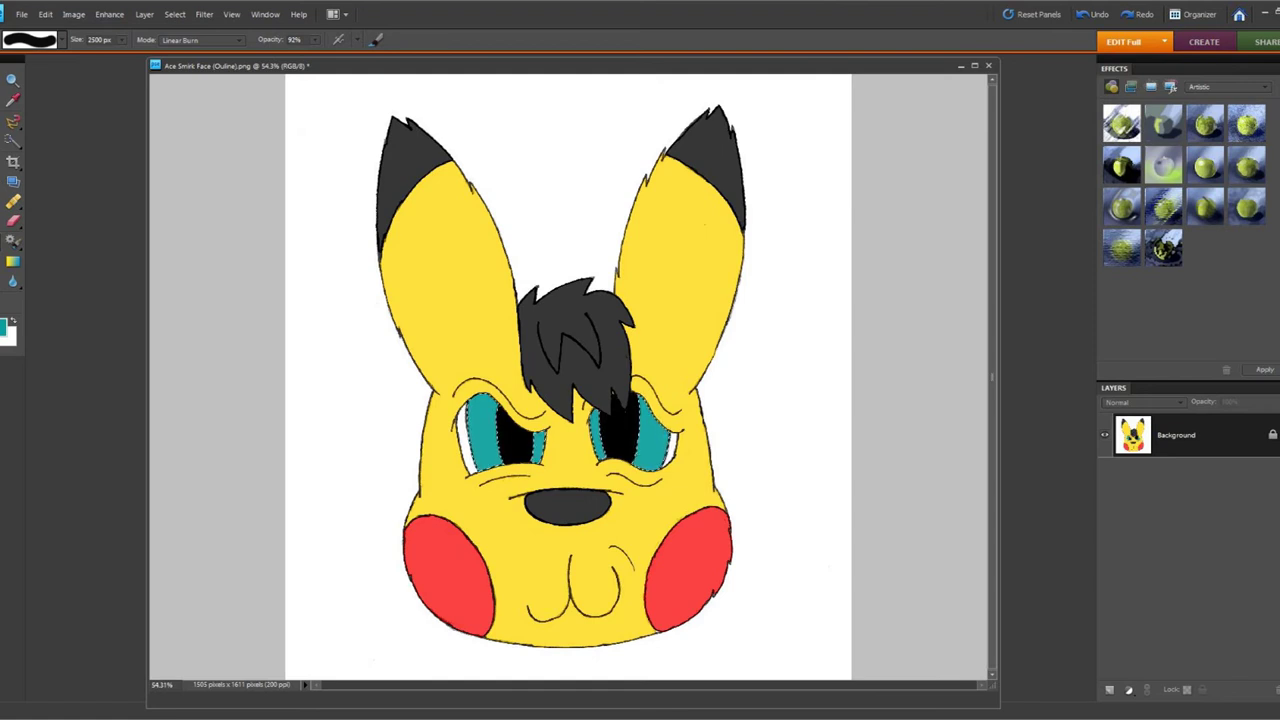
Set the foreground color to light cyan 99fffe and choose the Soft Round 300 pixels brush tip
{"action": "left_click", "coordinate": [3, 328]}
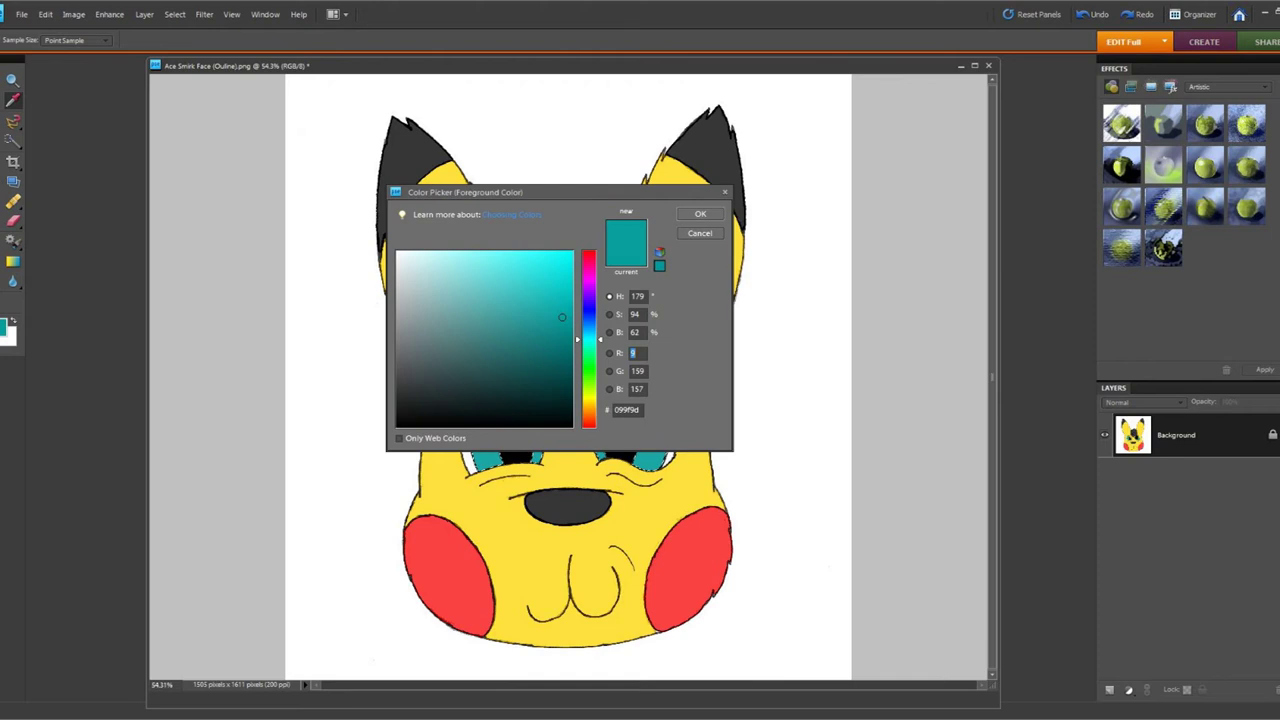
{"action": "left_click_drag", "start_coordinate": [478, 267], "coordinate": [468, 251]}
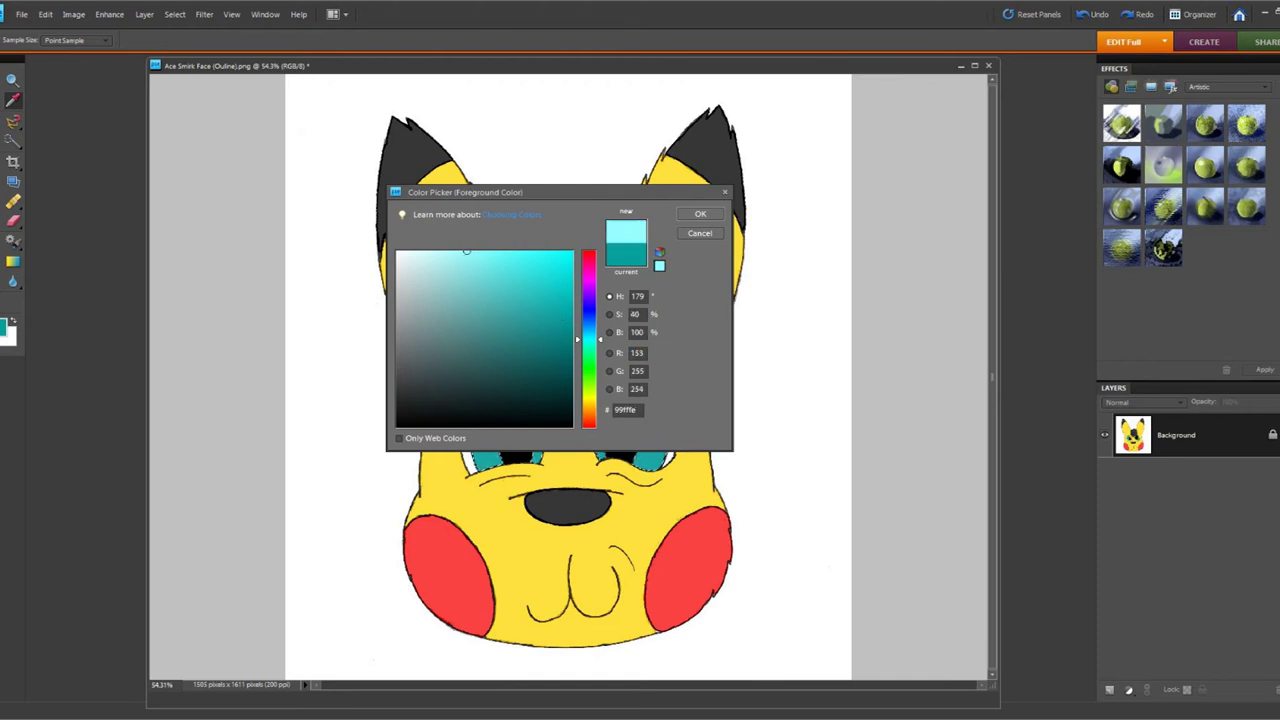
{"action": "key", "text": "Return"}
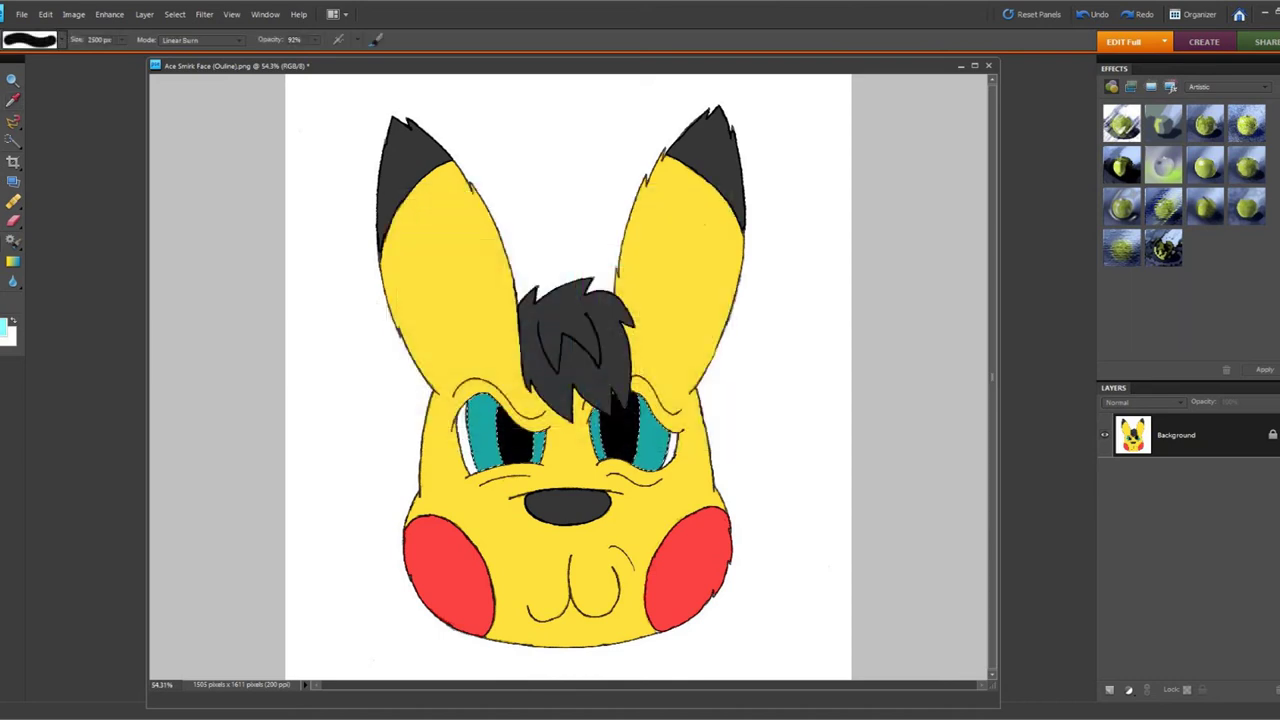
{"action": "left_click", "coordinate": [61, 40]}
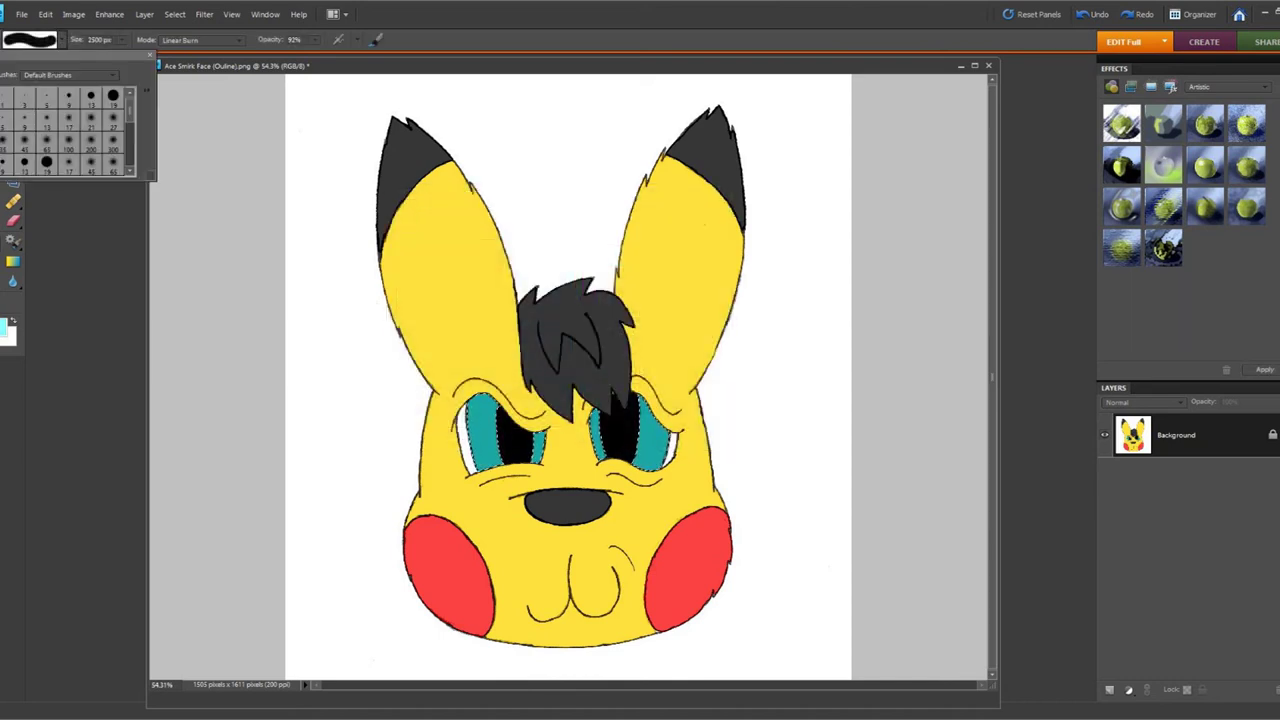
{"action": "left_click", "coordinate": [113, 140]}
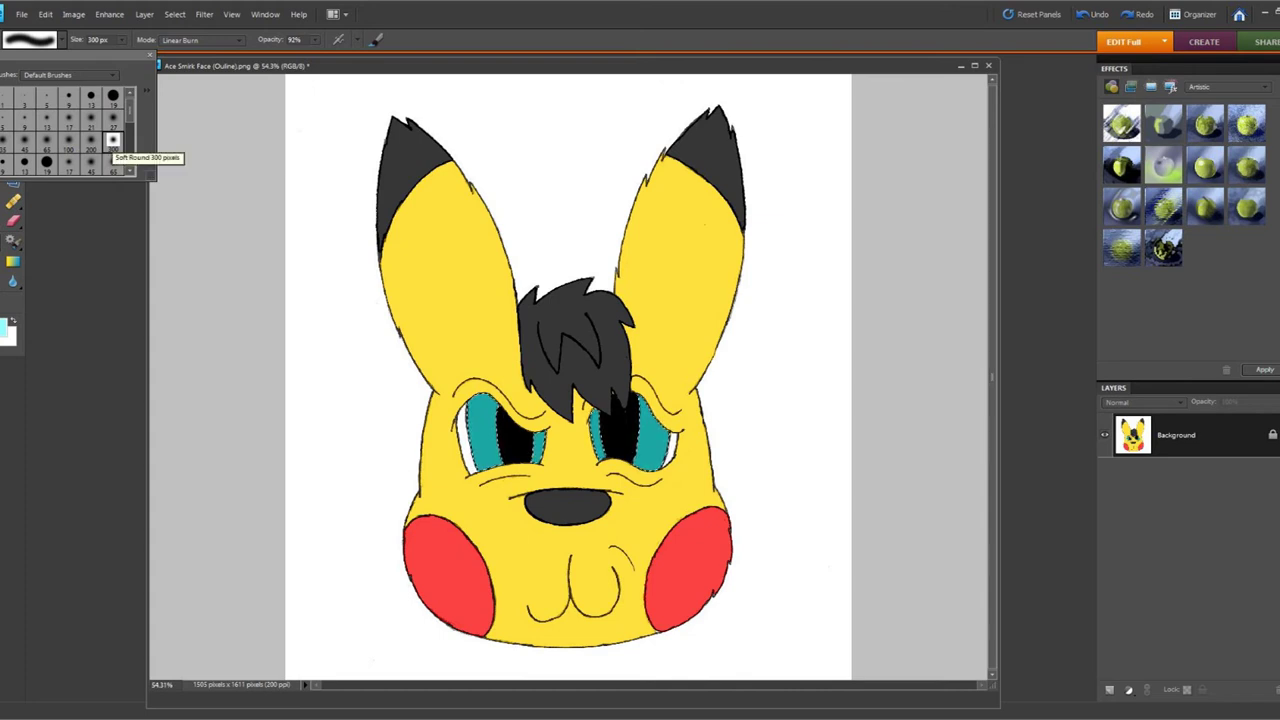
Brush light cyan highlights onto the lower part of both irises in Vivid Light mode at 40% opacity
{"action": "left_click", "coordinate": [200, 40]}
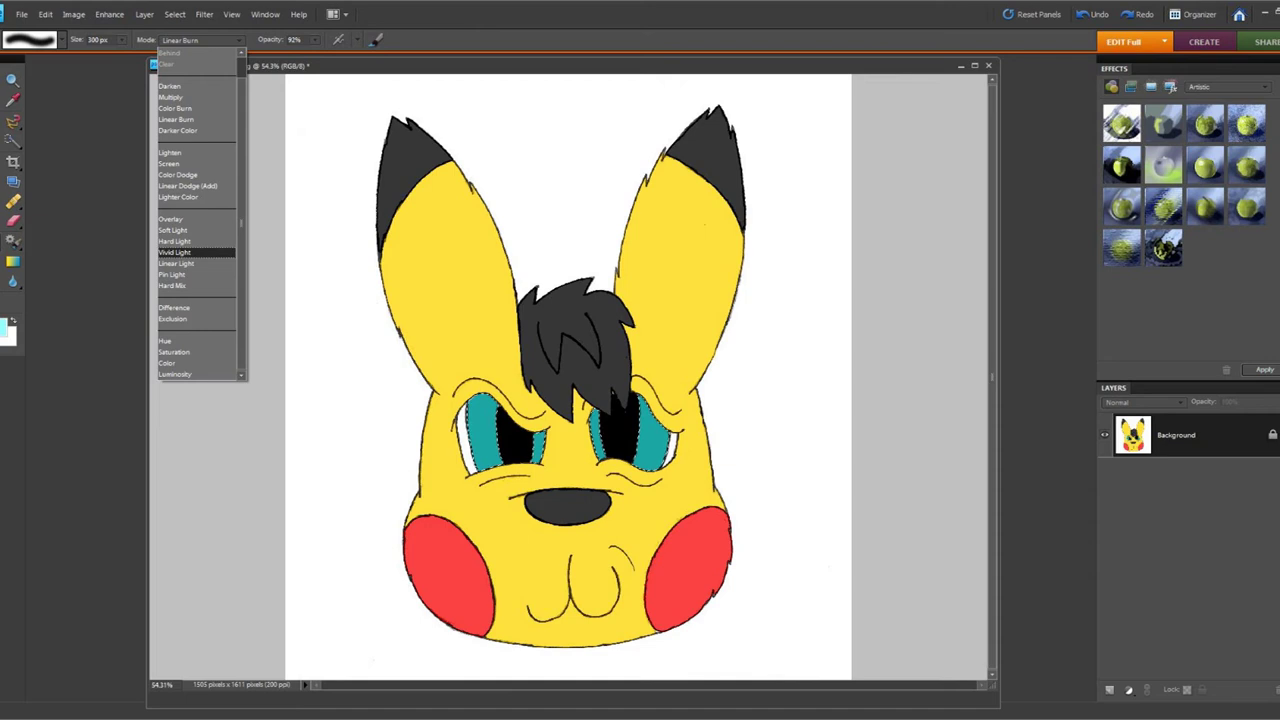
{"action": "key", "text": "Return"}
{"action": "left_click", "coordinate": [315, 40]}
{"action": "left_click_drag", "start_coordinate": [281, 54], "coordinate": [278, 54]}
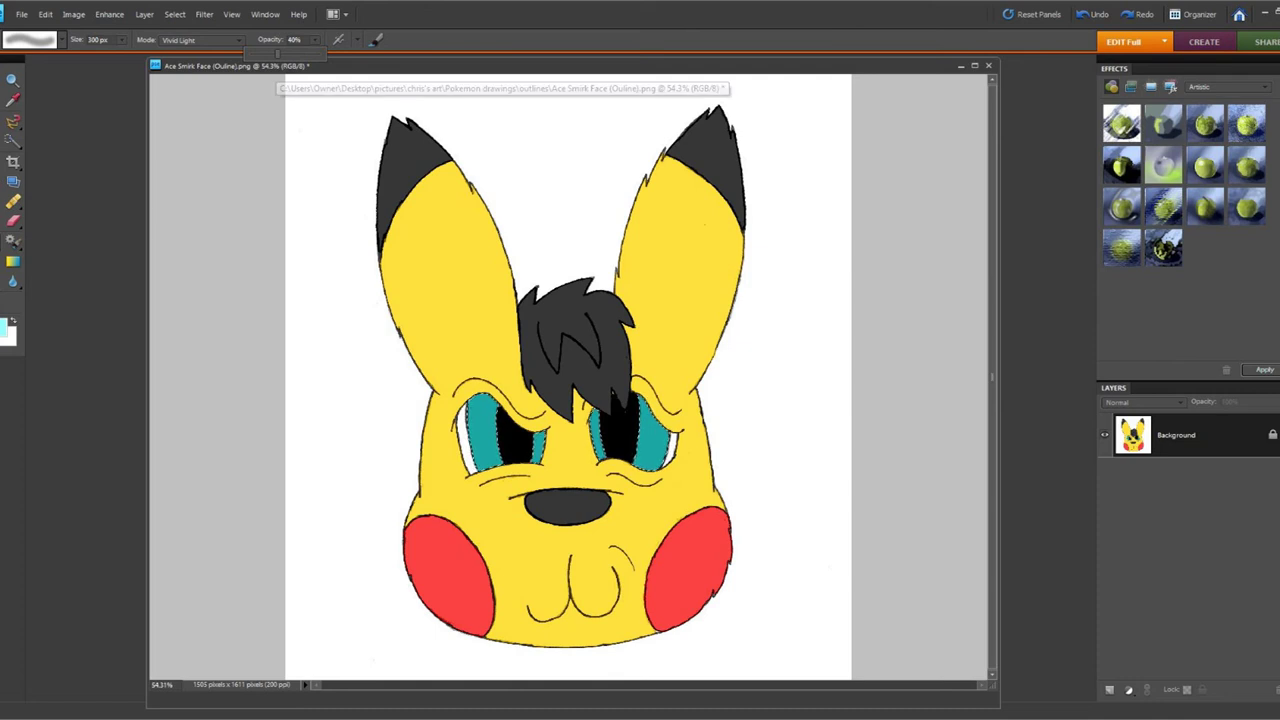
{"action": "left_click", "coordinate": [484, 448]}
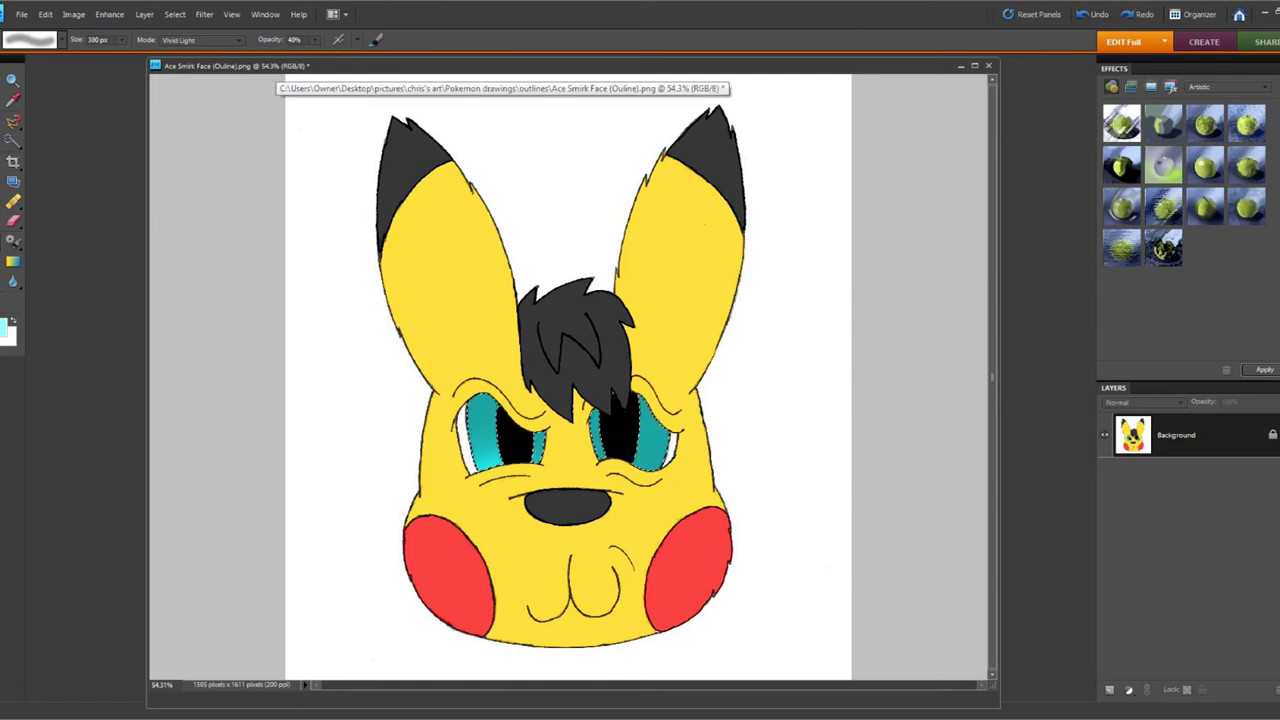
{"action": "left_click", "coordinate": [648, 459]}
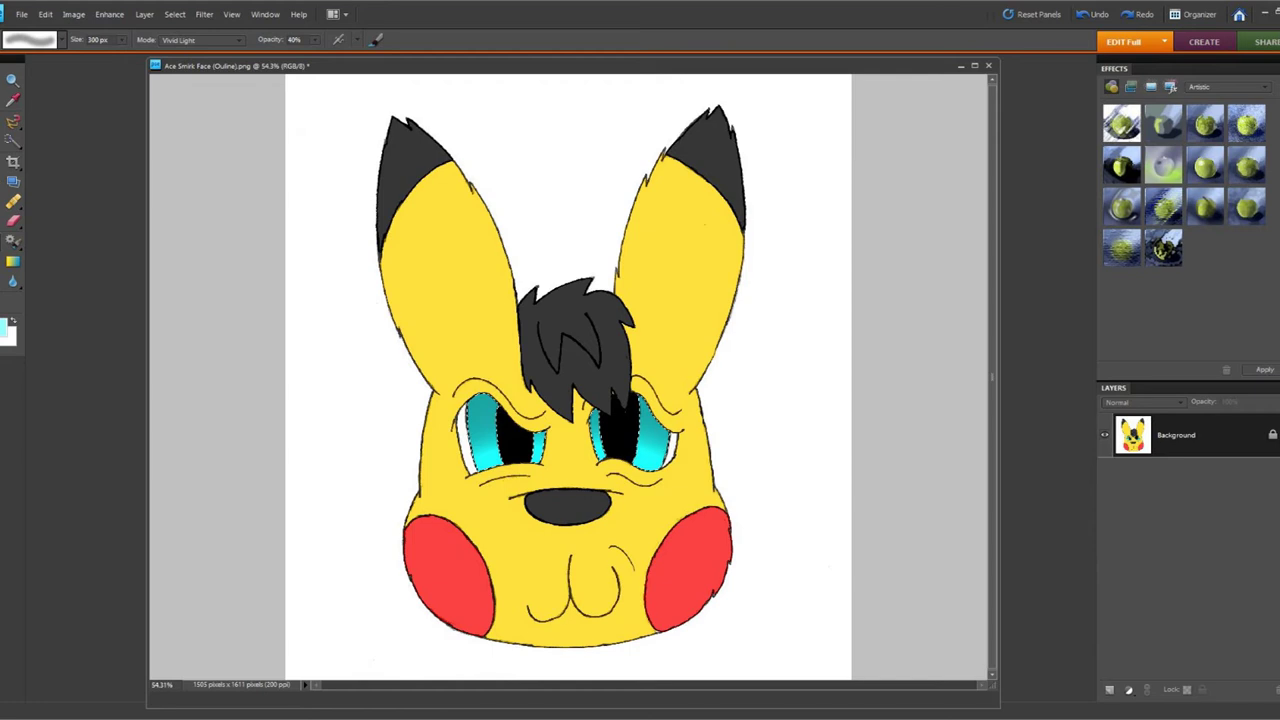
Set the foreground color to dark teal 005251
{"action": "left_click", "coordinate": [4, 328]}
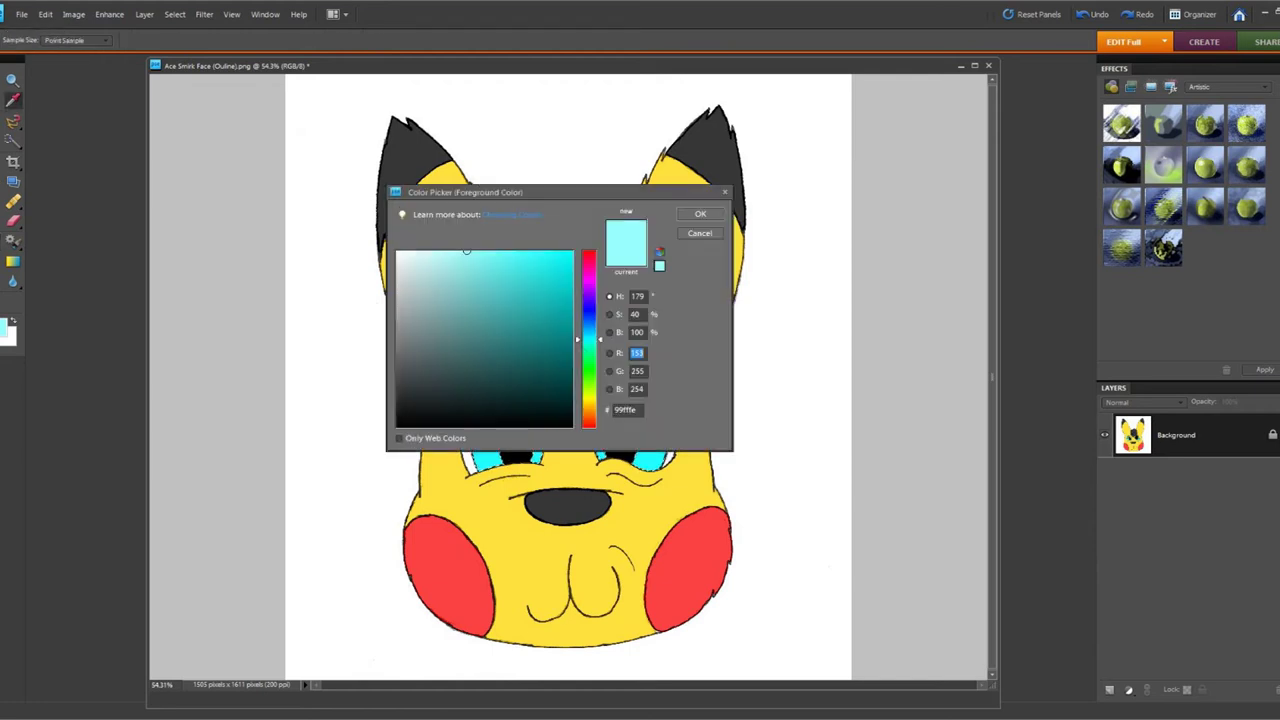
{"action": "left_click_drag", "start_coordinate": [570, 333], "coordinate": [572, 371]}
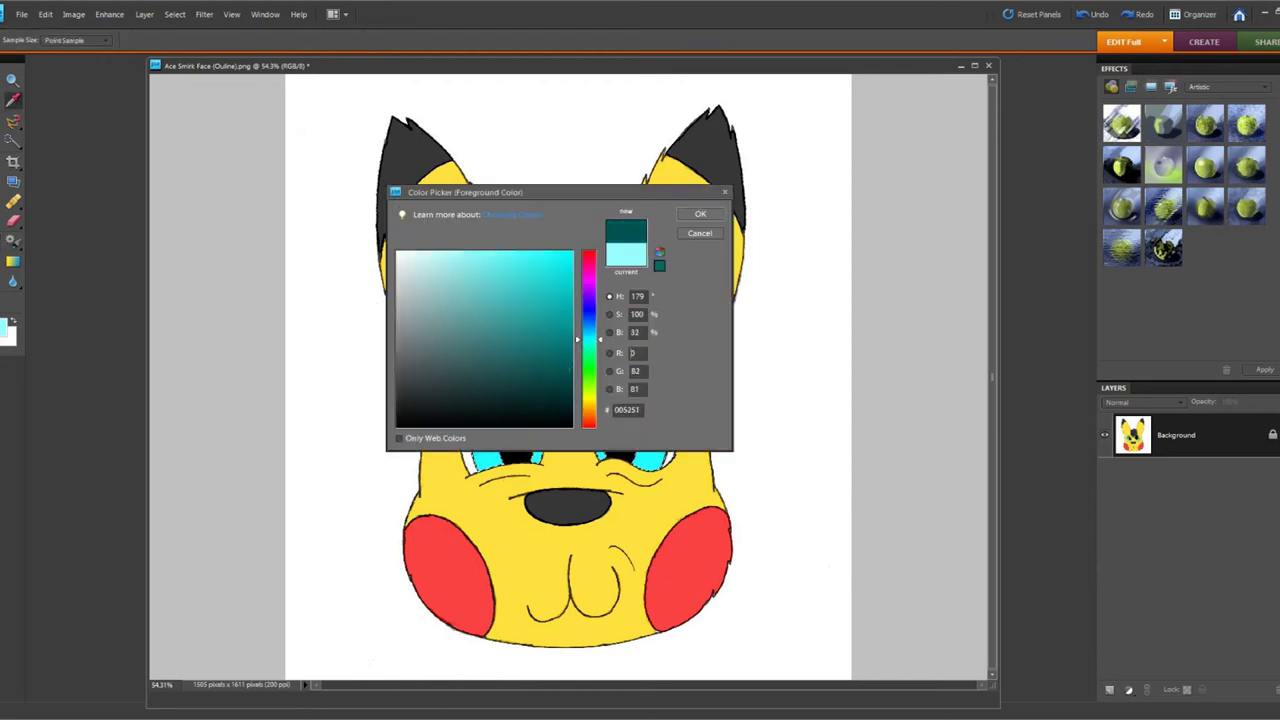
{"action": "key", "text": "Return"}
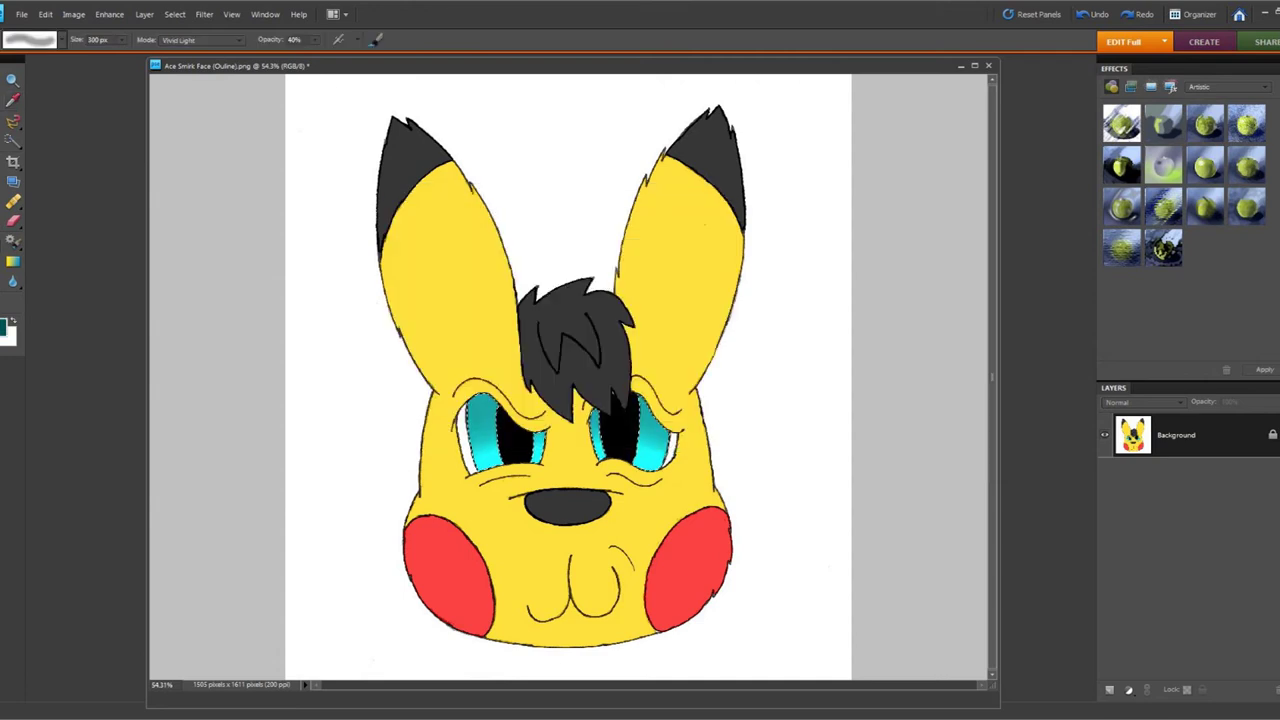
Brush dark teal shading onto the upper part of the irises in Linear Burn mode at 33% opacity
{"action": "left_click", "coordinate": [200, 40]}
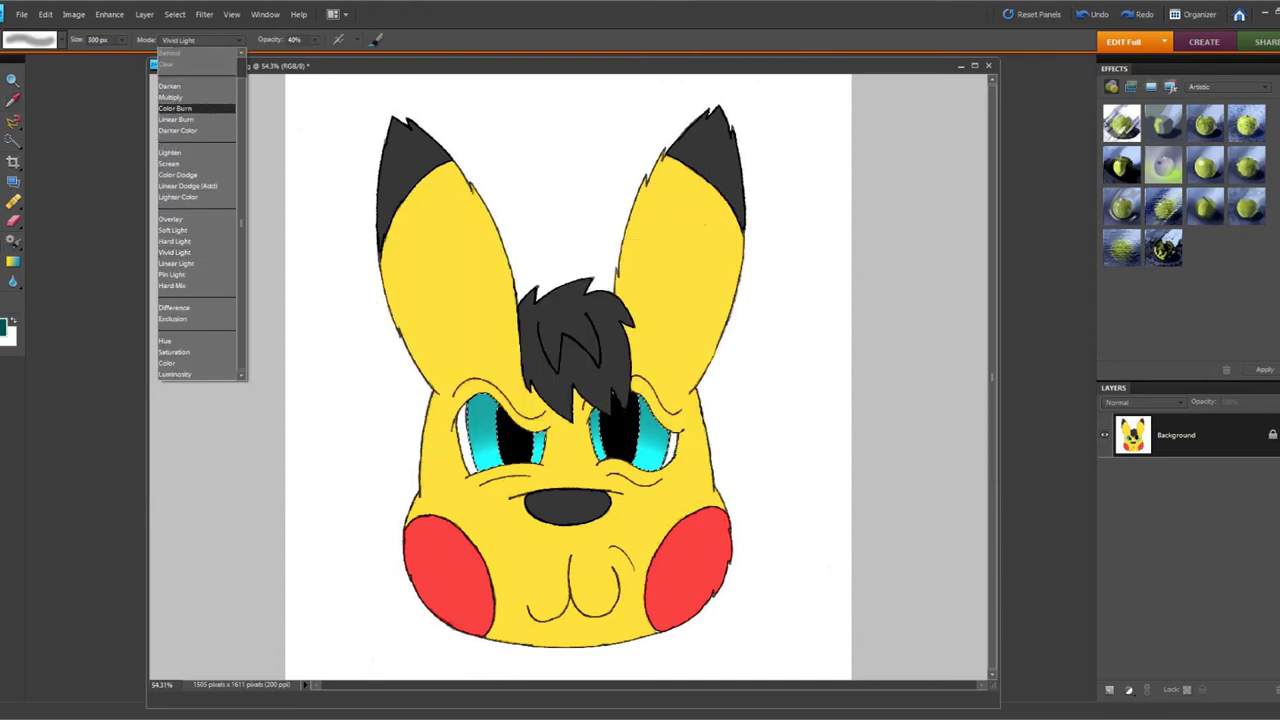
{"action": "left_click", "coordinate": [176, 119]}
{"action": "left_click", "coordinate": [316, 40]}
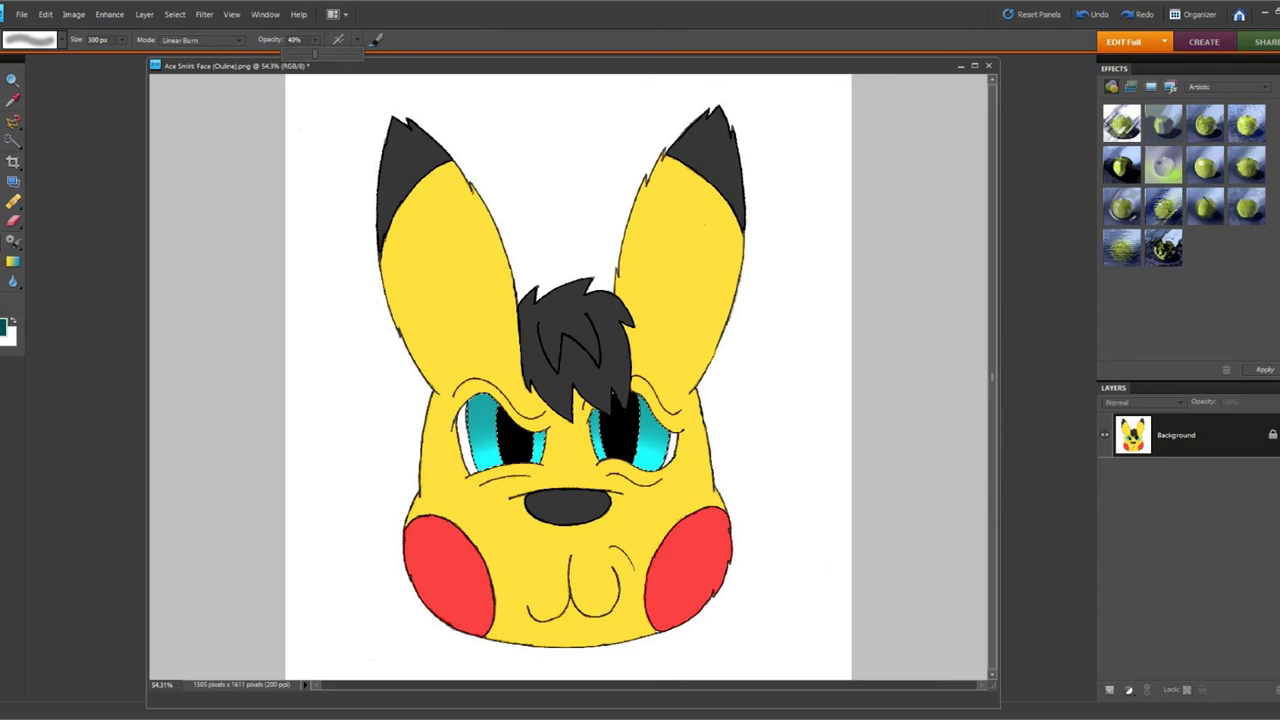
{"action": "left_click_drag", "start_coordinate": [314, 53], "coordinate": [309, 53]}
{"action": "left_click", "coordinate": [474, 398]}
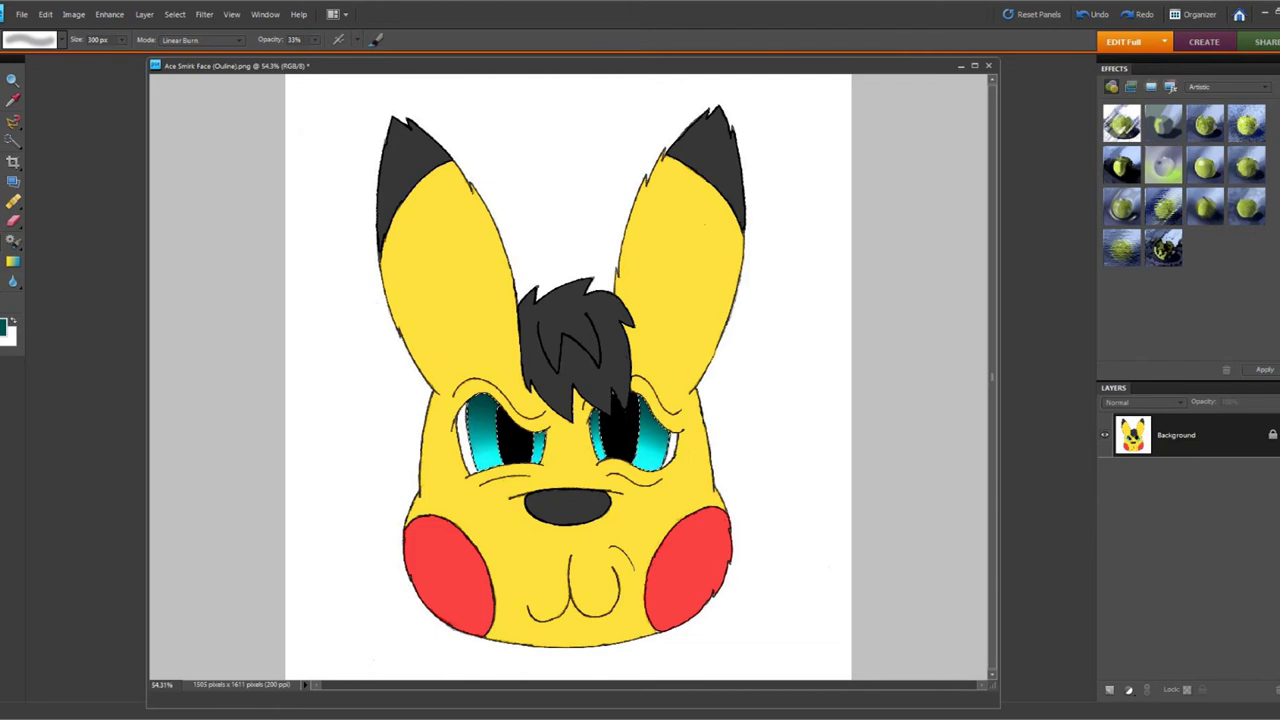
Extend the iris selection to include the pupils and set the foreground color to near-white f0ffff
{"action": "key", "text": "a"}
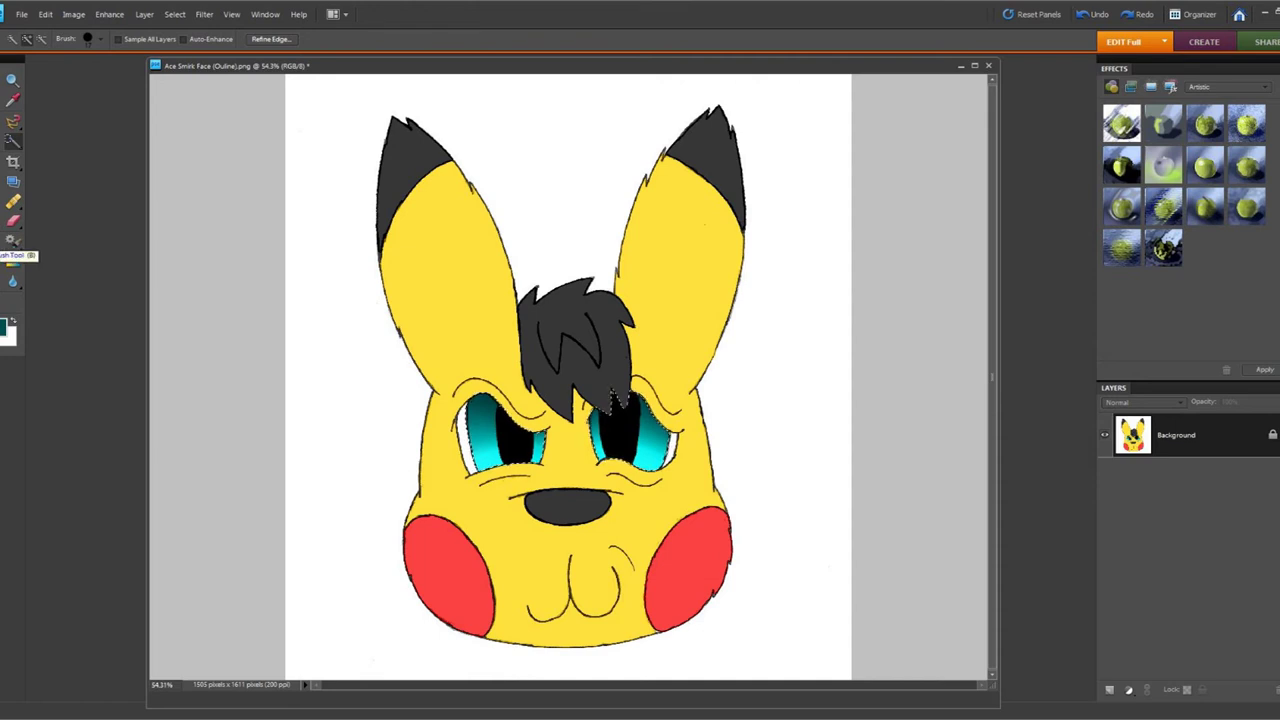
{"action": "left_click", "coordinate": [12, 241]}
{"action": "left_click", "coordinate": [12, 100]}
{"action": "left_click", "coordinate": [6, 325]}
{"action": "left_click", "coordinate": [406, 252]}
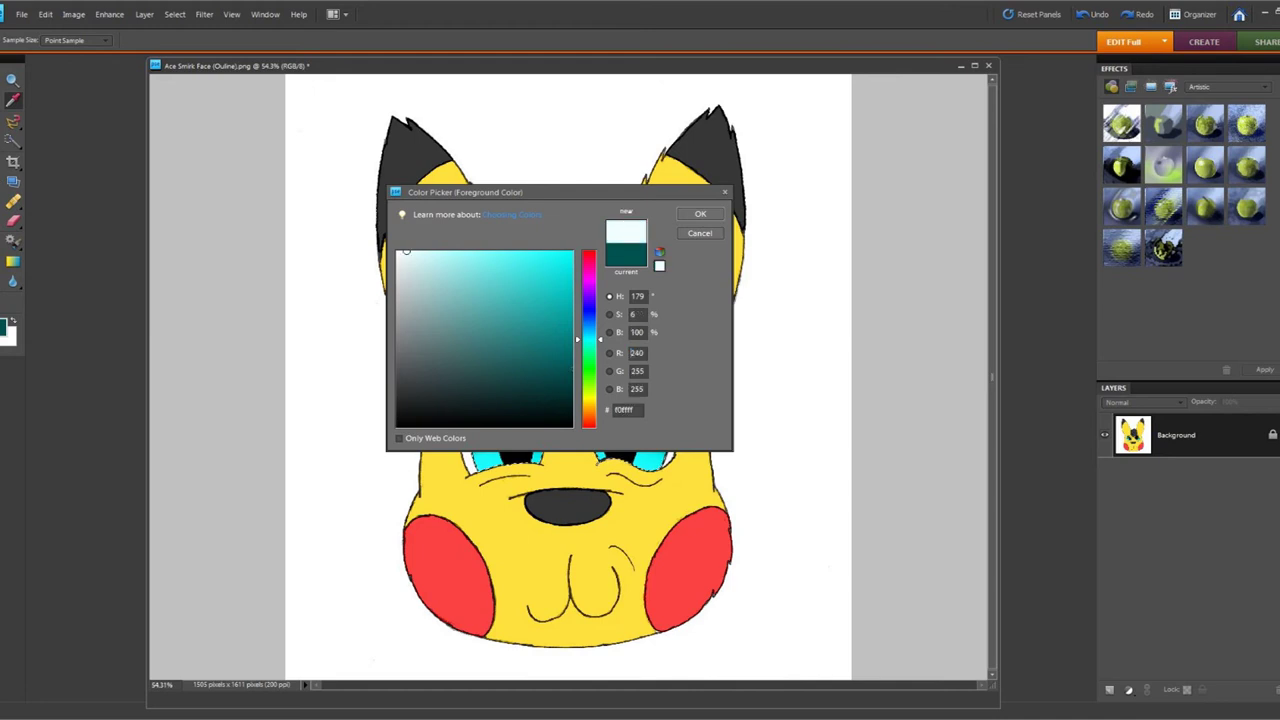
{"action": "left_click", "coordinate": [700, 213]}
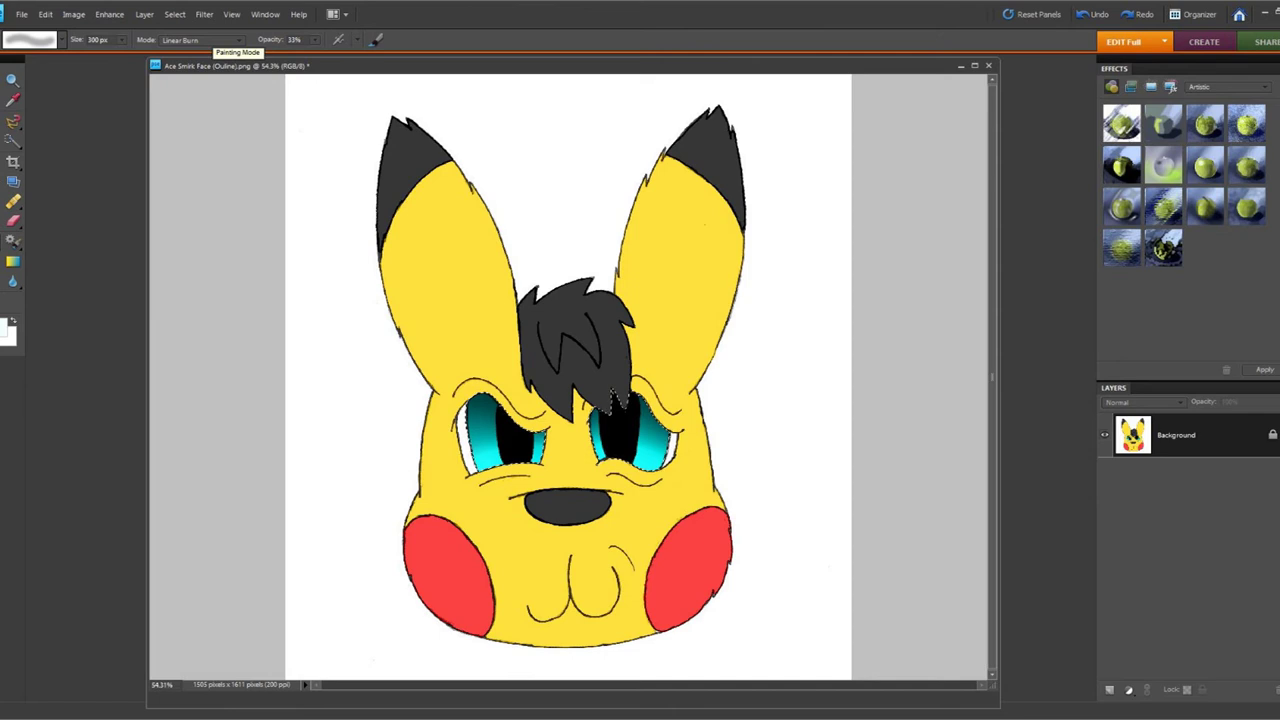
Paint near-white highlights on the upper part of both eyes with a soft 65-pixel brush in Pin Light mode at 95% opacity
{"action": "left_click", "coordinate": [225, 40]}
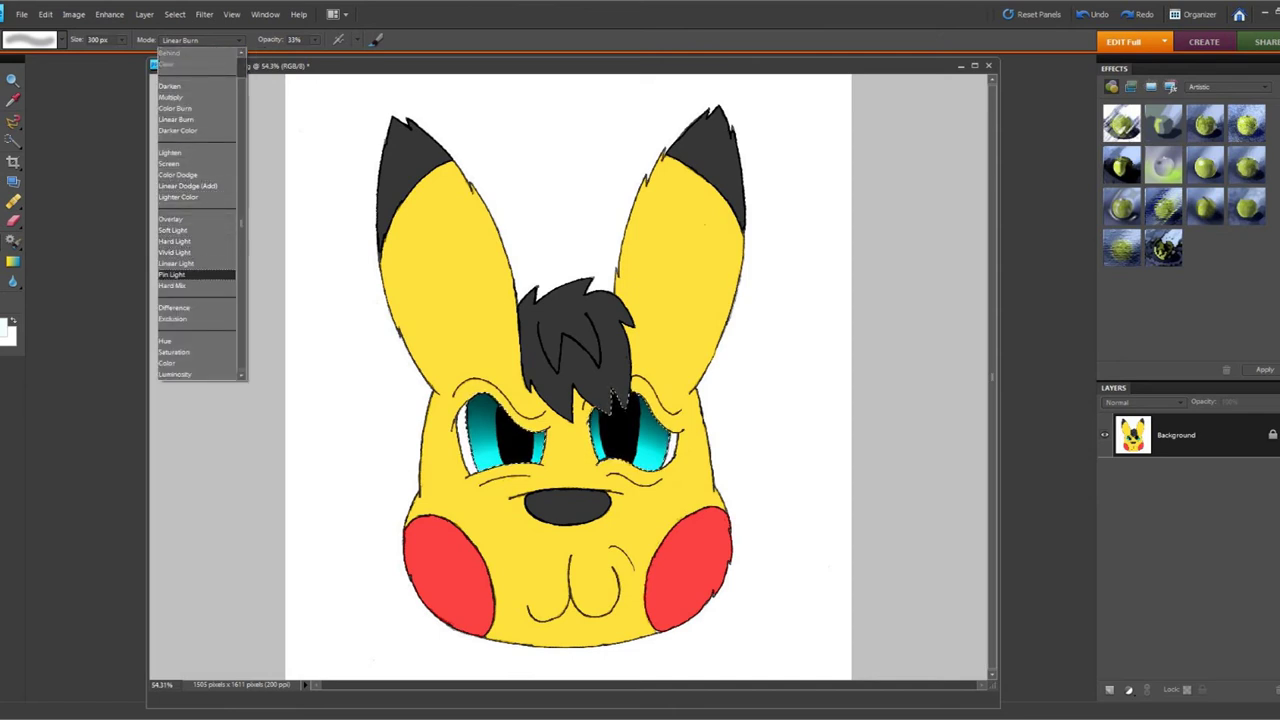
{"action": "left_click", "coordinate": [190, 274]}
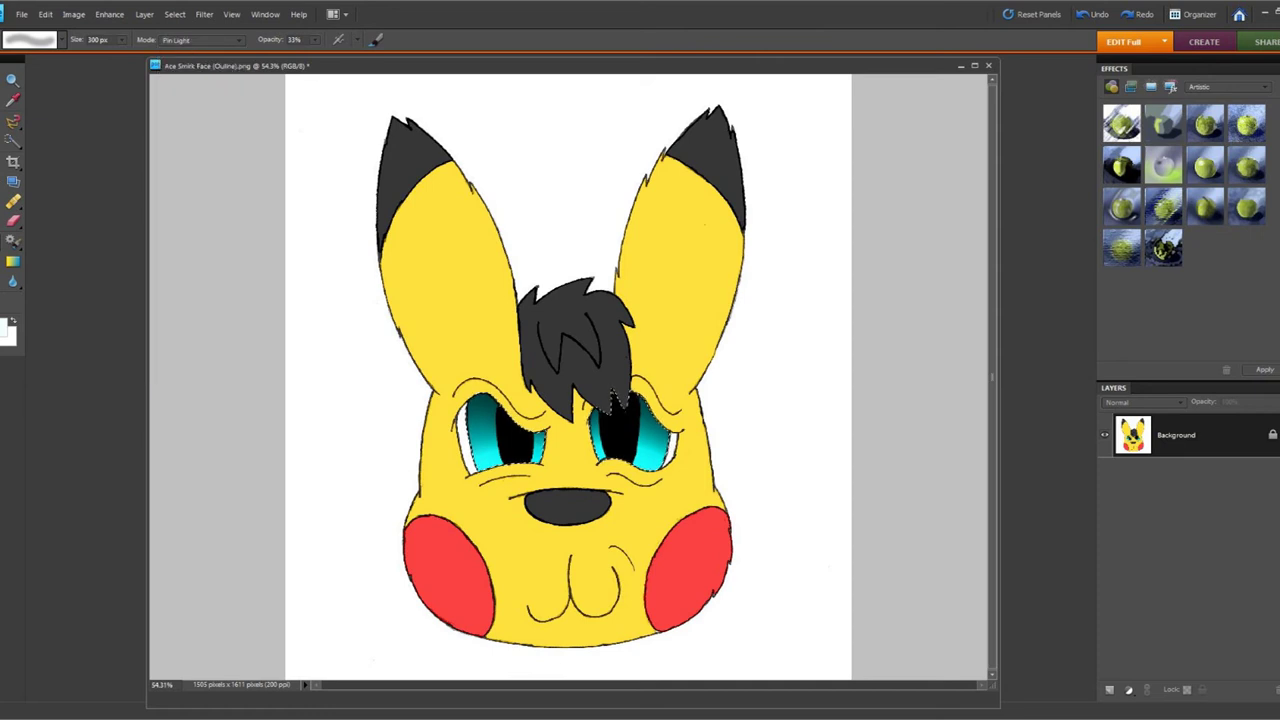
{"action": "left_click", "coordinate": [315, 40]}
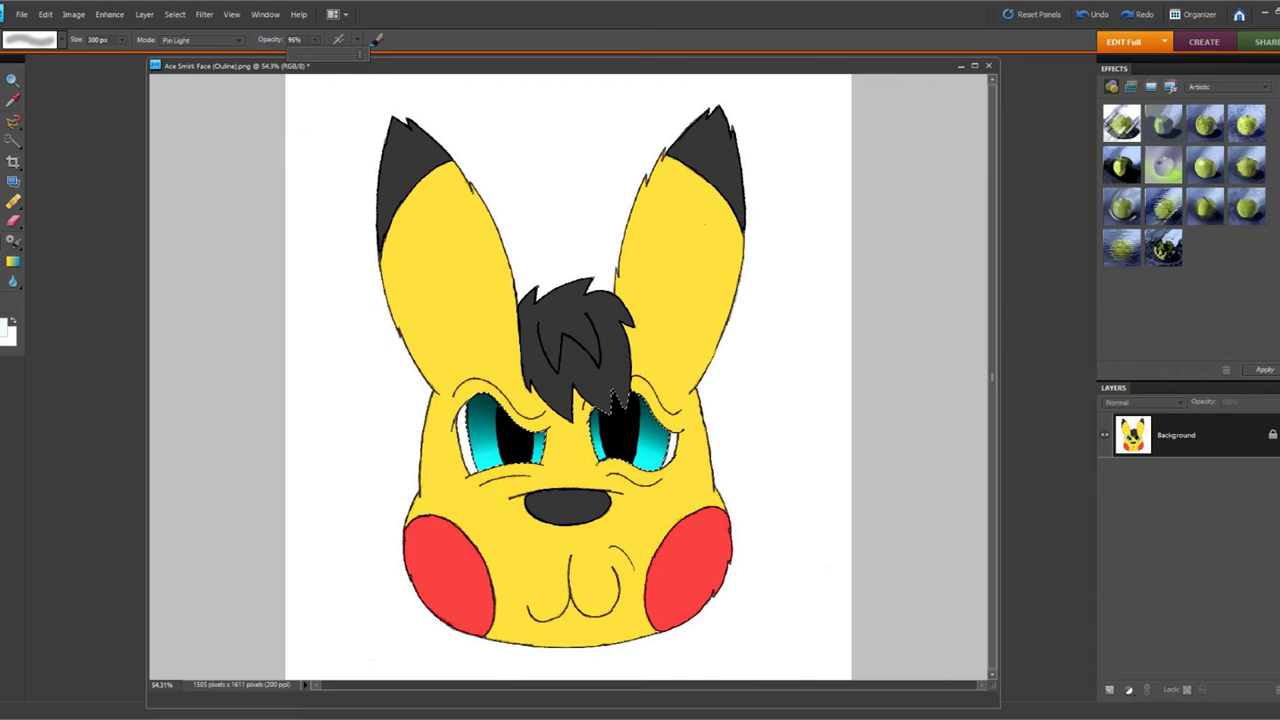
{"action": "key", "text": "shift+bracketright"}
{"action": "left_click", "coordinate": [62, 40]}
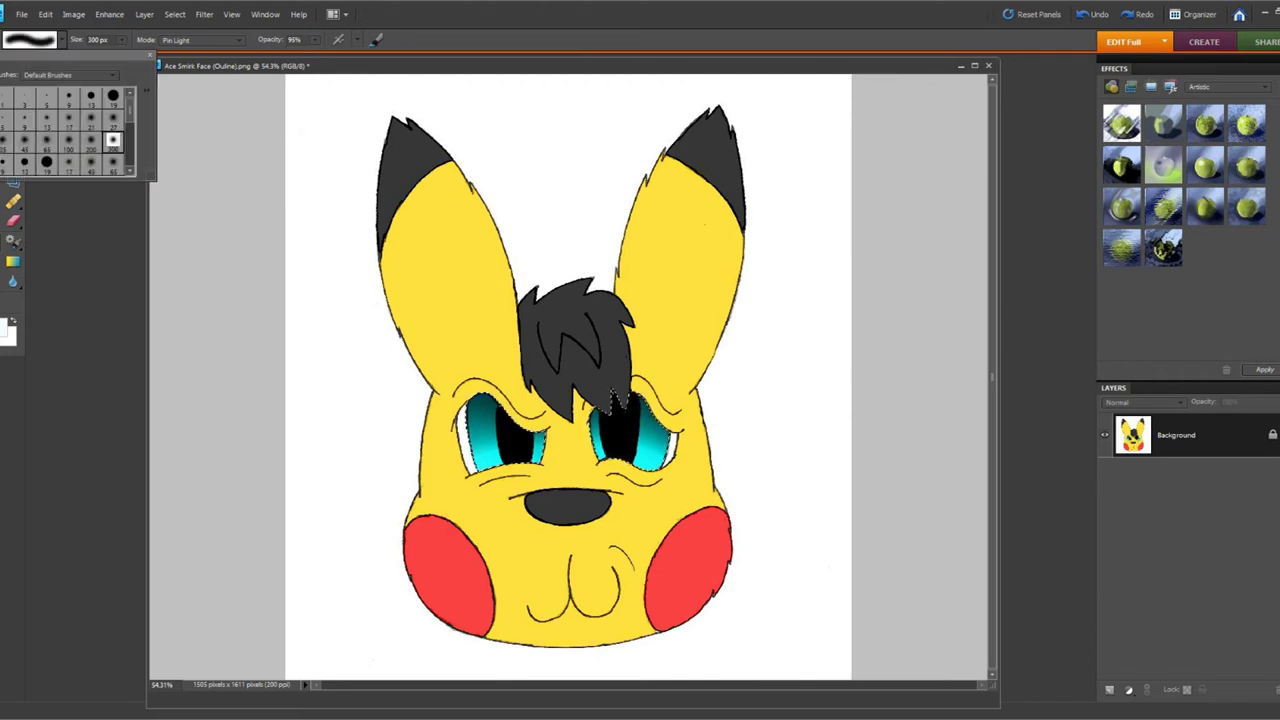
{"action": "left_click", "coordinate": [47, 141]}
{"action": "left_click", "coordinate": [492, 418]}
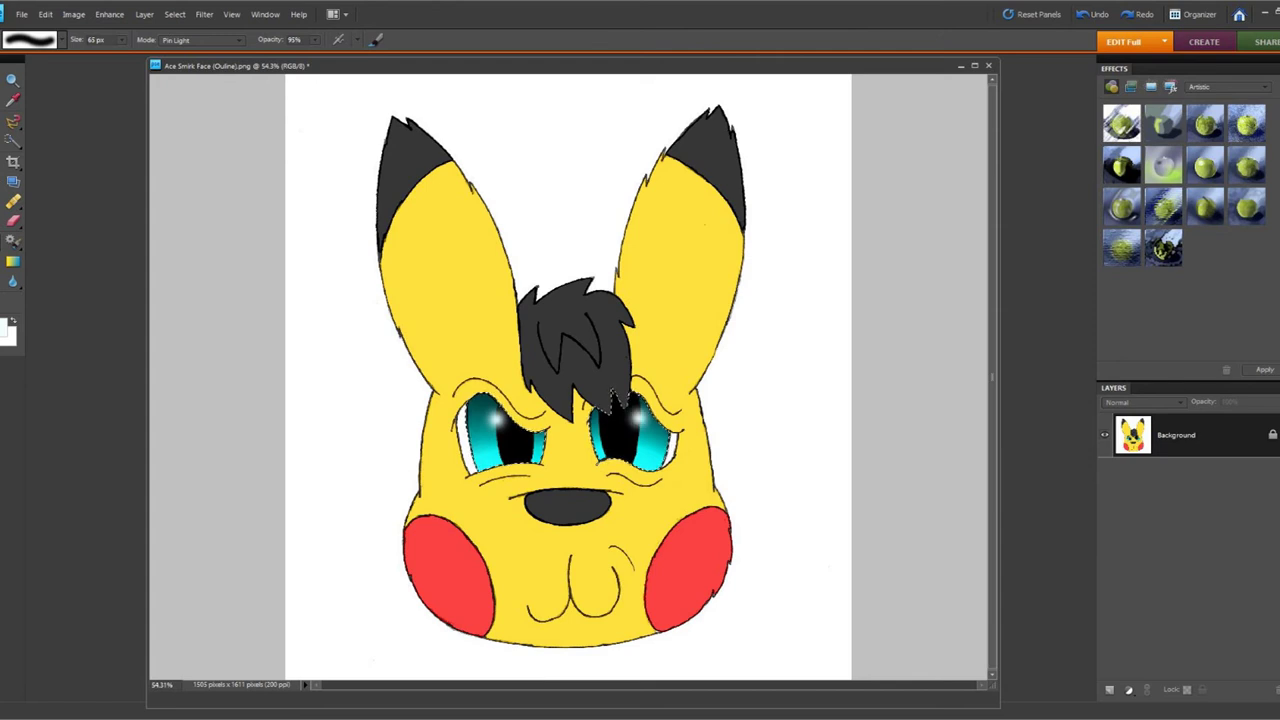
Add smaller highlights at the lower inner side of both pupils with a soft 45-pixel brush
{"action": "left_click", "coordinate": [61, 40]}
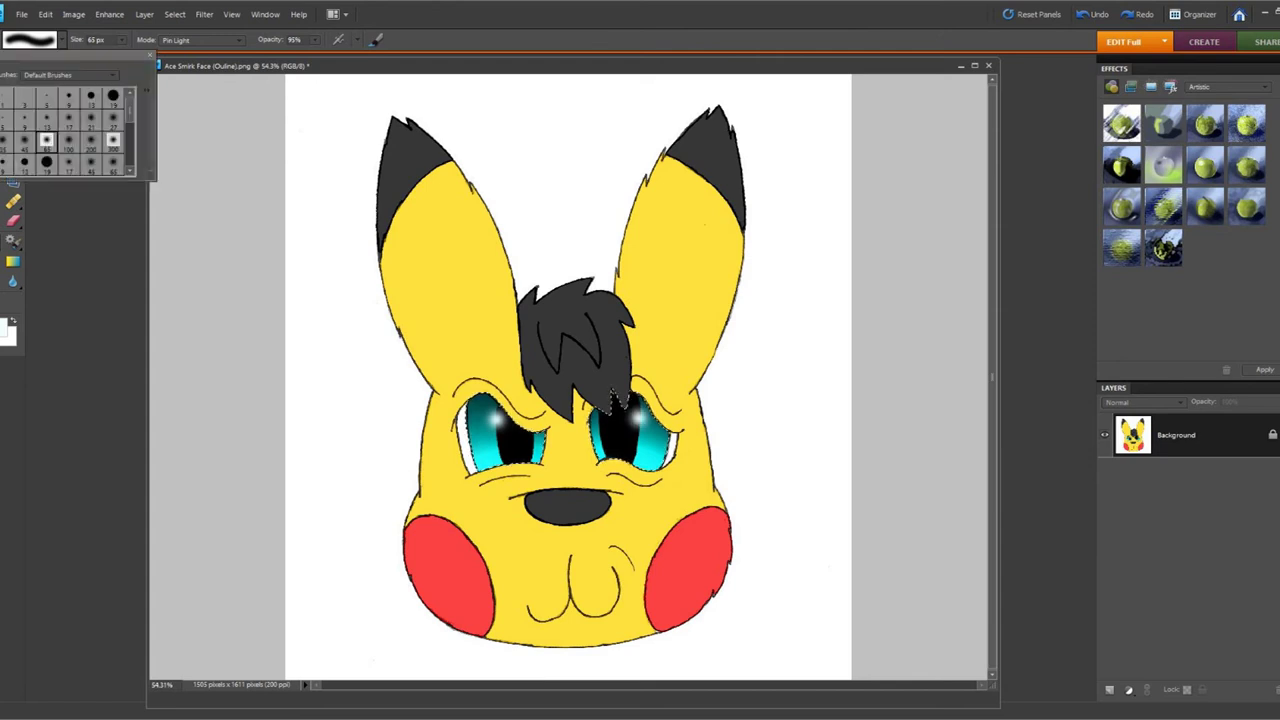
{"action": "left_click", "coordinate": [24, 140]}
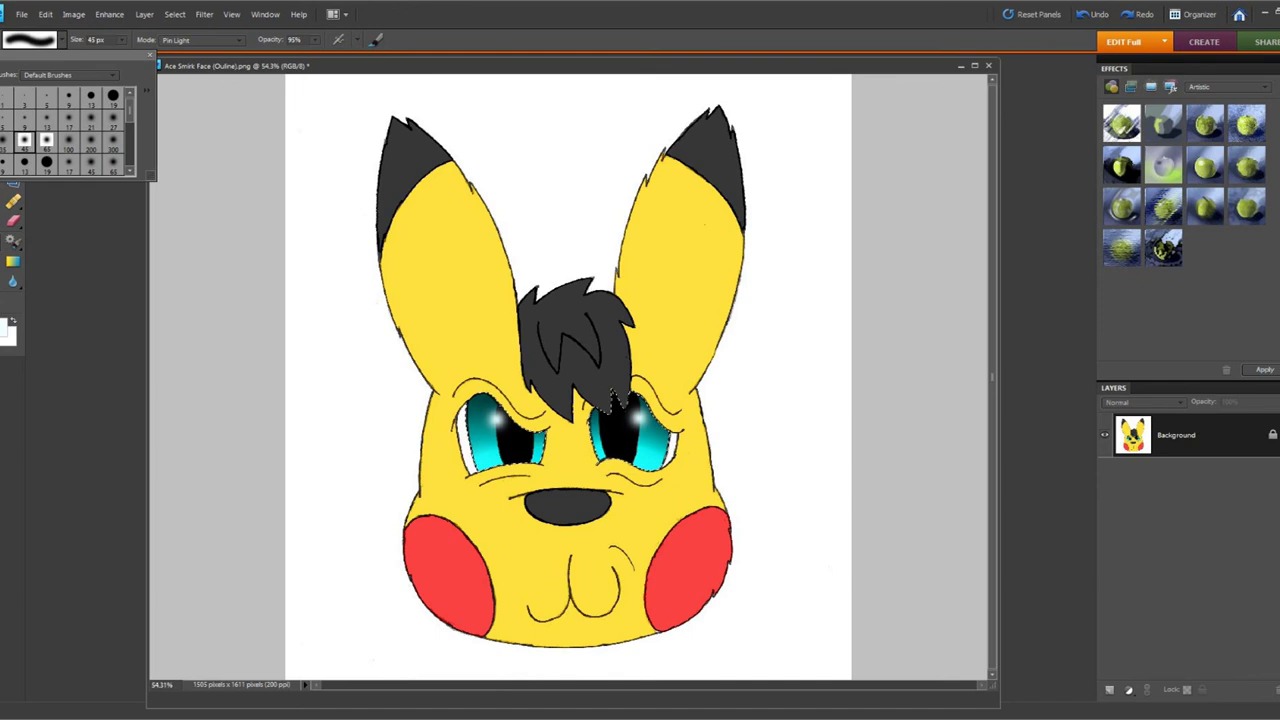
{"action": "left_click", "coordinate": [531, 456]}
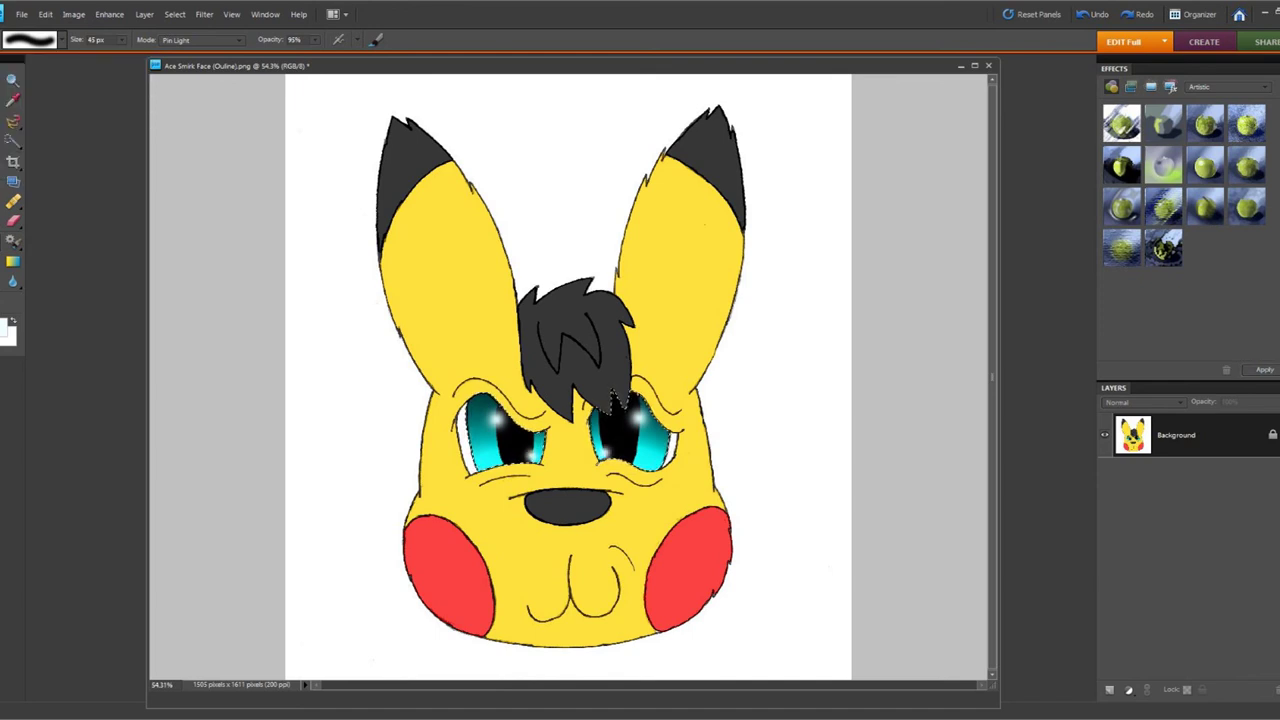
Brighten the lower edges of both irises with a soft 100-pixel brush and clear the selection
{"action": "left_click", "coordinate": [62, 39]}
{"action": "left_click", "coordinate": [68, 140]}
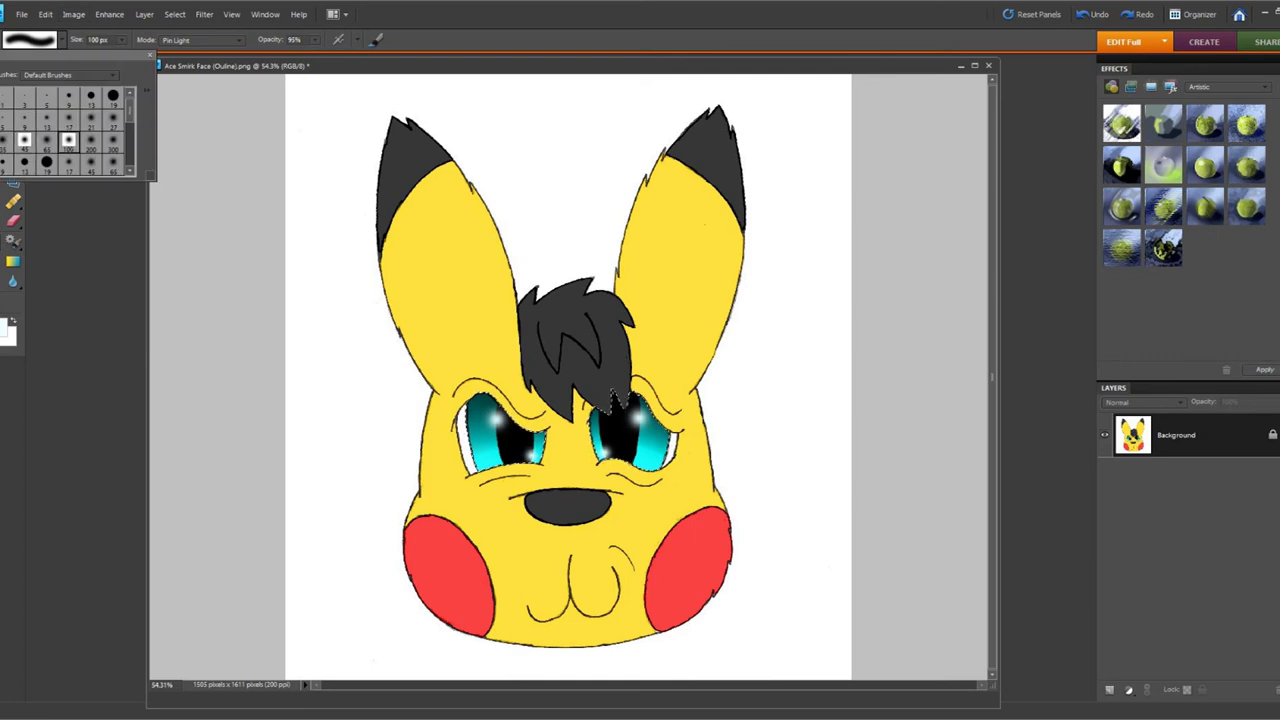
{"action": "key", "text": "Escape"}
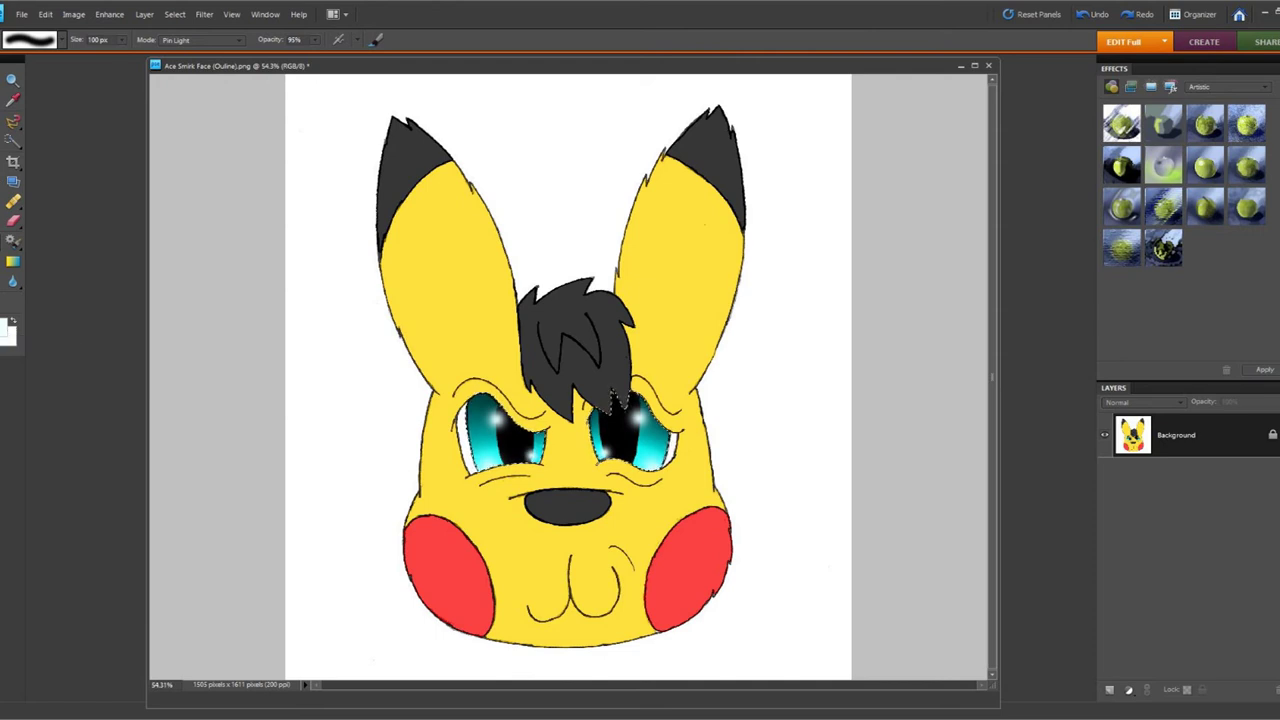
{"action": "left_click", "coordinate": [175, 15]}
{"action": "left_click", "coordinate": [190, 43]}
Set up a soft 13-pixel brush in Darken mode at 100% opacity with black sampled from the right-hand pupil
{"action": "key", "text": "i"}
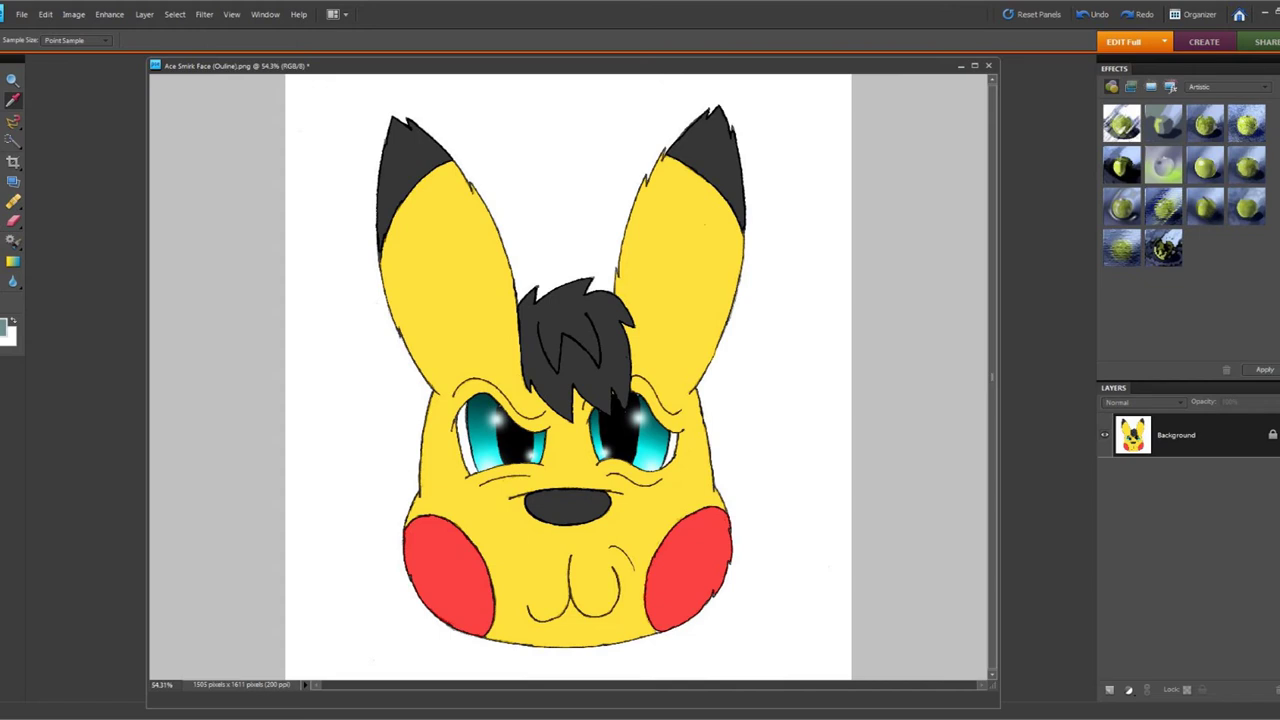
{"action": "key", "text": "b"}
{"action": "left_click", "coordinate": [62, 40]}
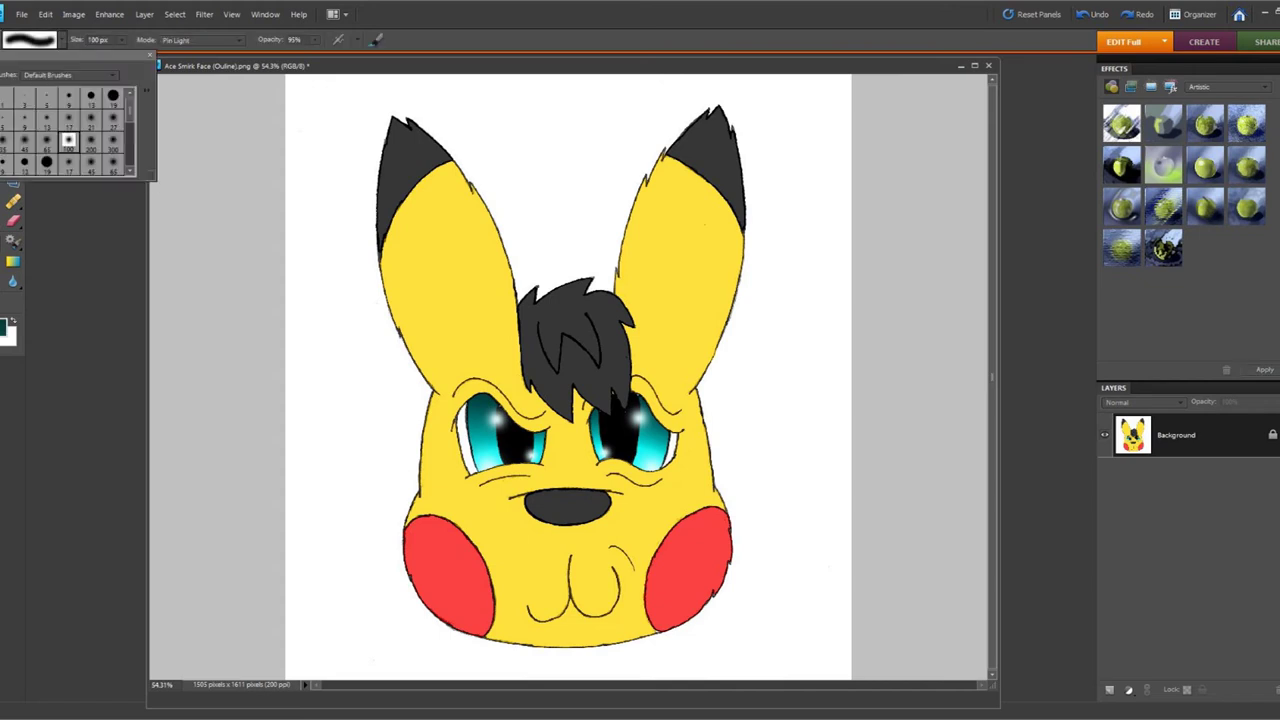
{"action": "left_click", "coordinate": [47, 119]}
{"action": "left_click", "coordinate": [200, 40]}
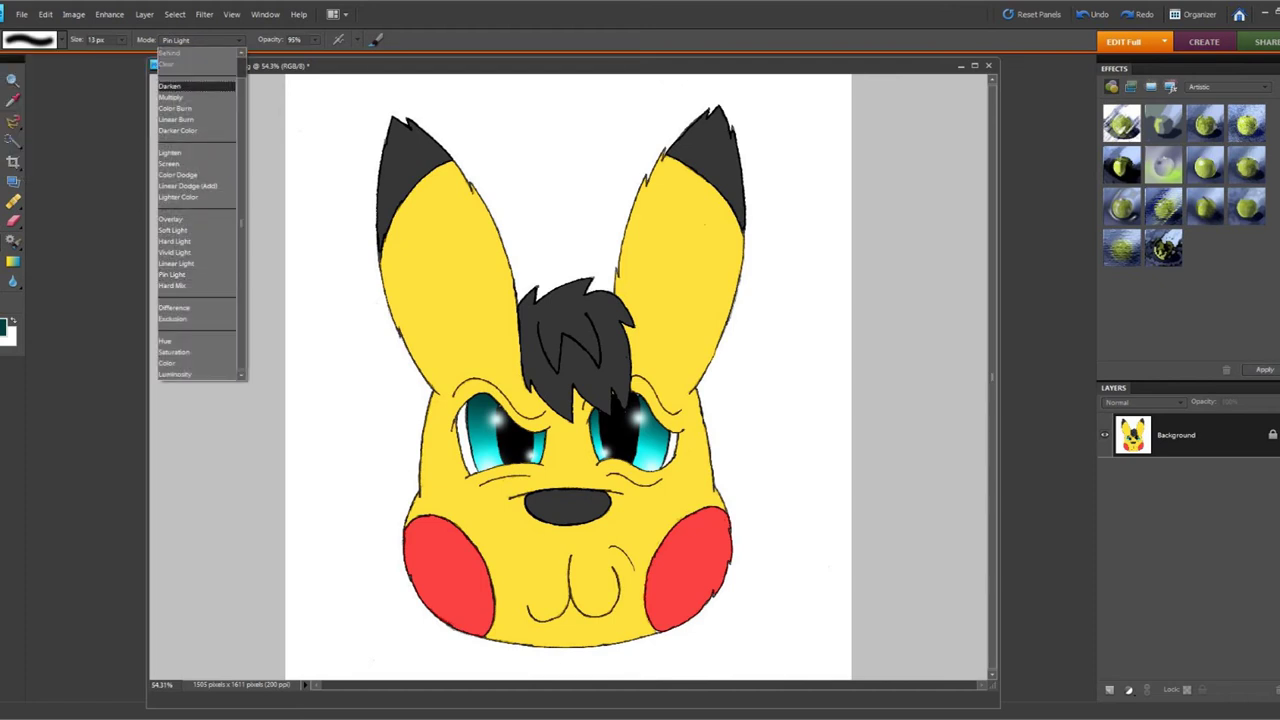
{"action": "left_click", "coordinate": [195, 86]}
{"action": "left_click_drag", "start_coordinate": [315, 53], "coordinate": [320, 53]}
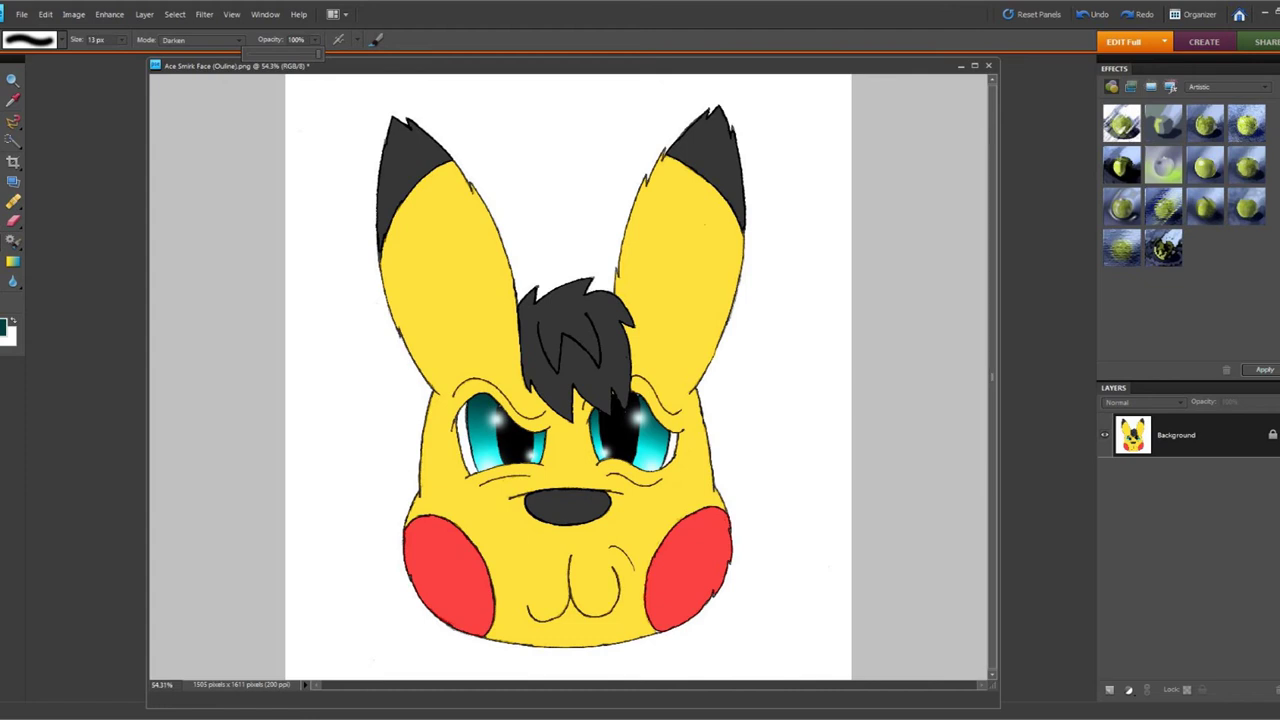
{"action": "key", "text": "Return"}
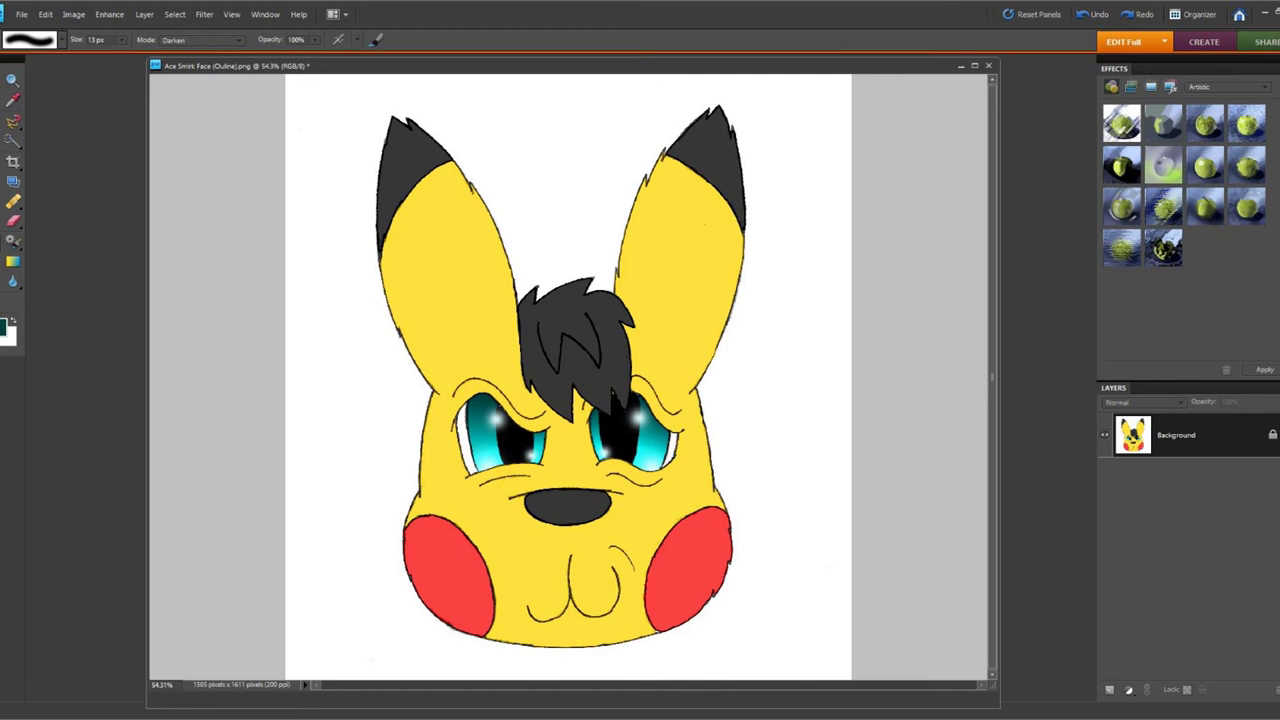
{"action": "key", "text": "i"}
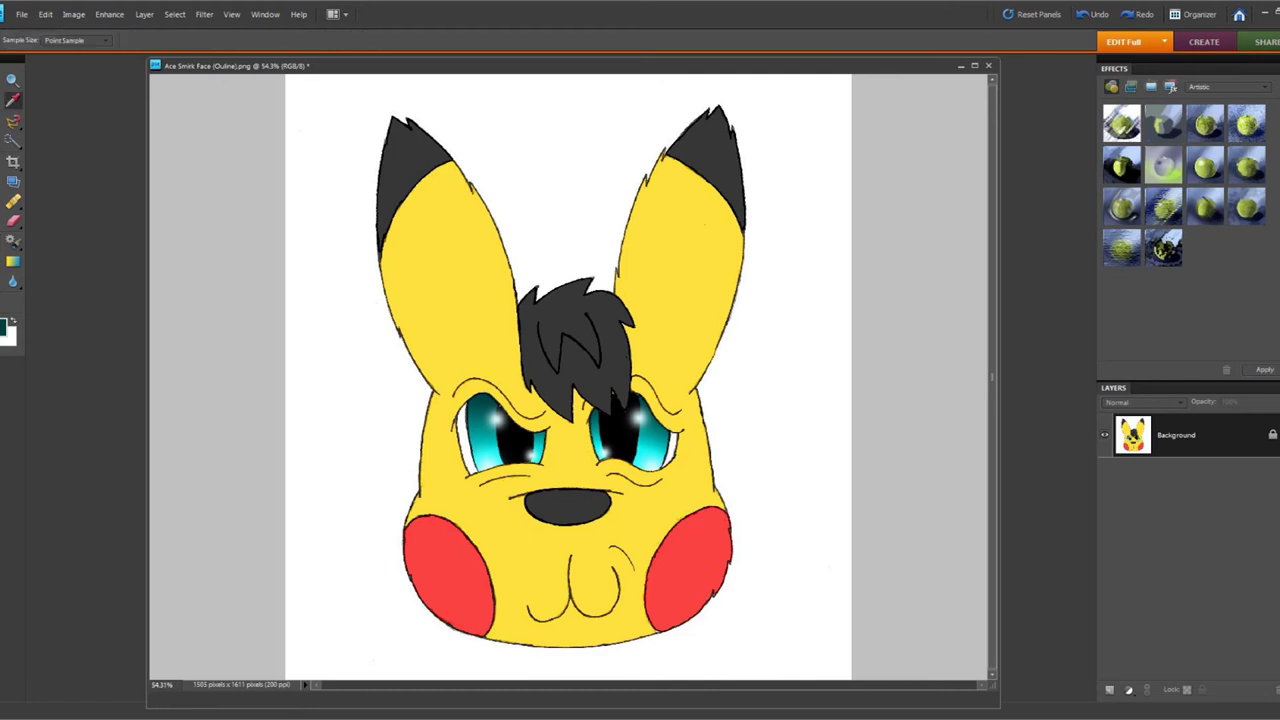
{"action": "left_click", "coordinate": [619, 430]}
{"action": "key", "text": "b"}
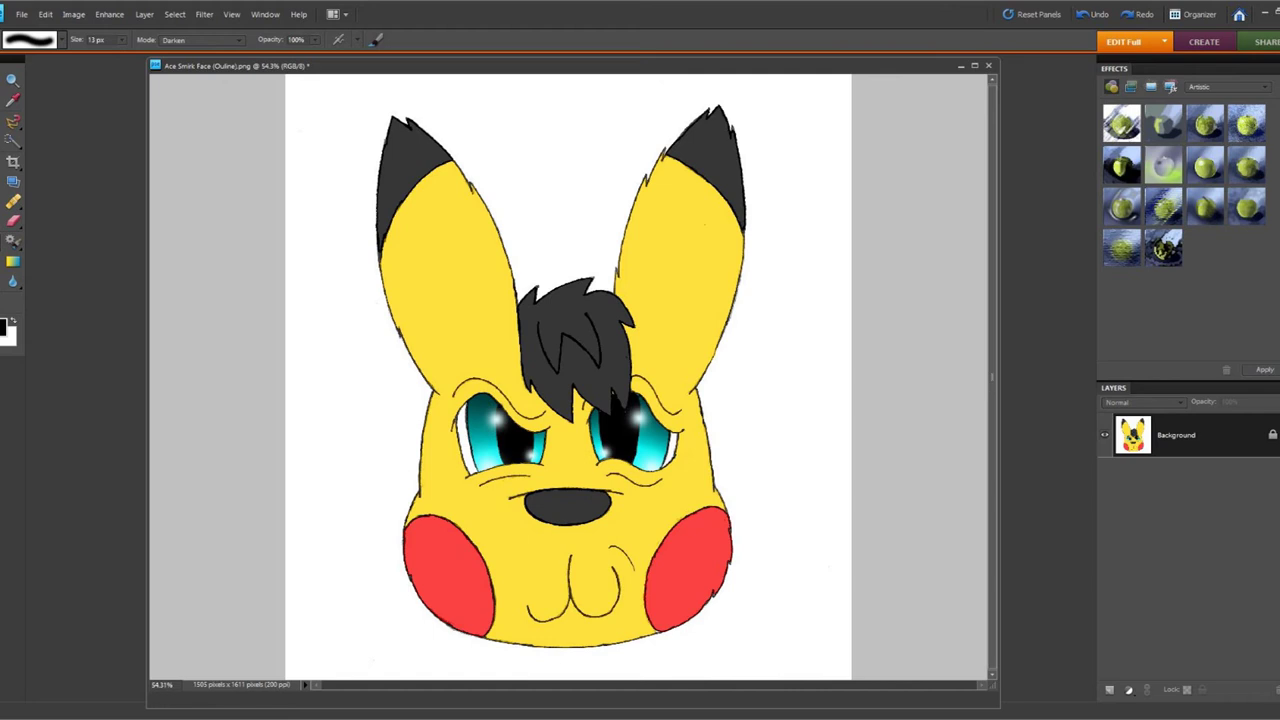
Try the hard round 9-pixel brush tip for the black touch-up and undo the stroke
{"action": "left_click", "coordinate": [45, 15]}
{"action": "left_click", "coordinate": [45, 15]}
{"action": "left_click", "coordinate": [62, 40]}
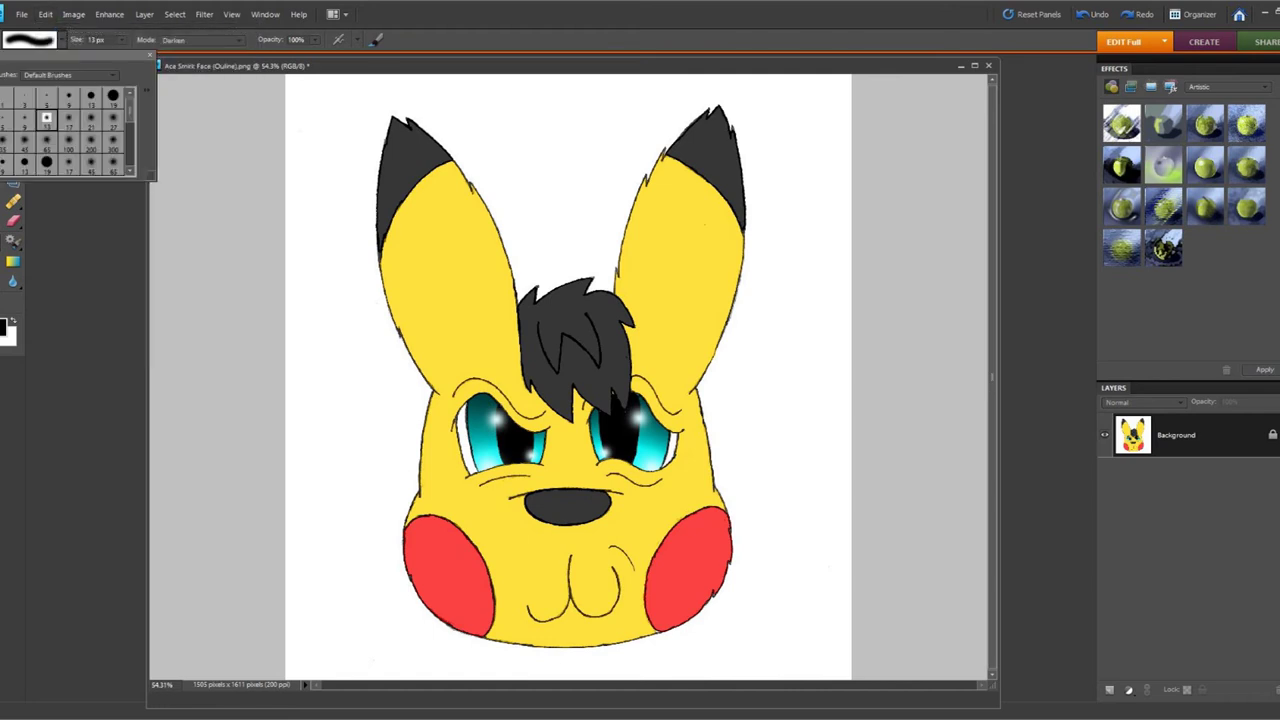
{"action": "left_click", "coordinate": [69, 97]}
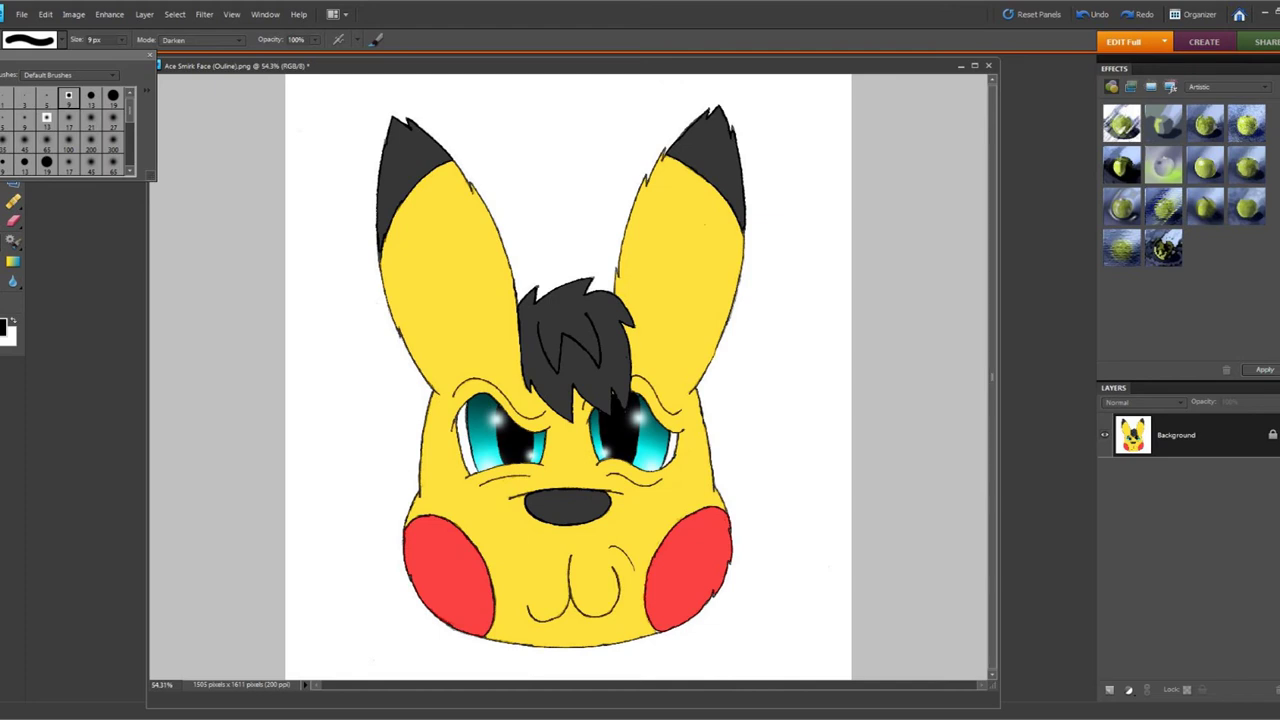
{"action": "key", "text": "Escape"}
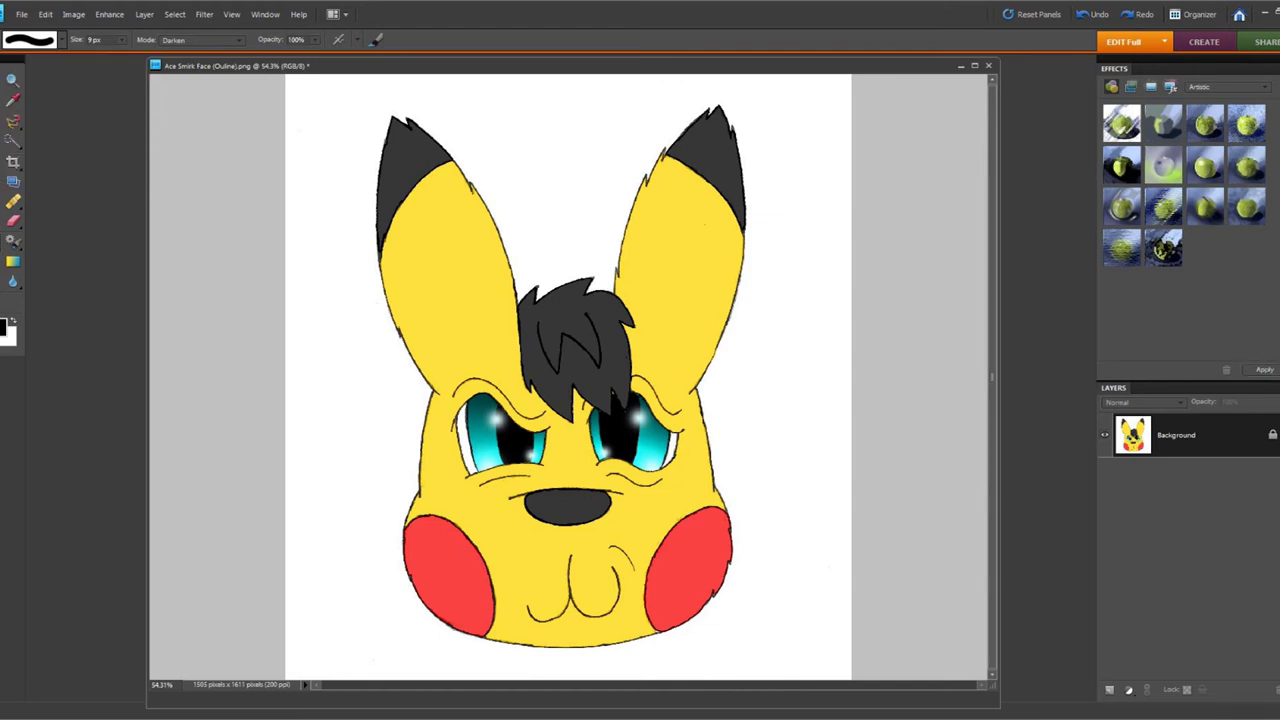
{"action": "left_click", "coordinate": [45, 15]}
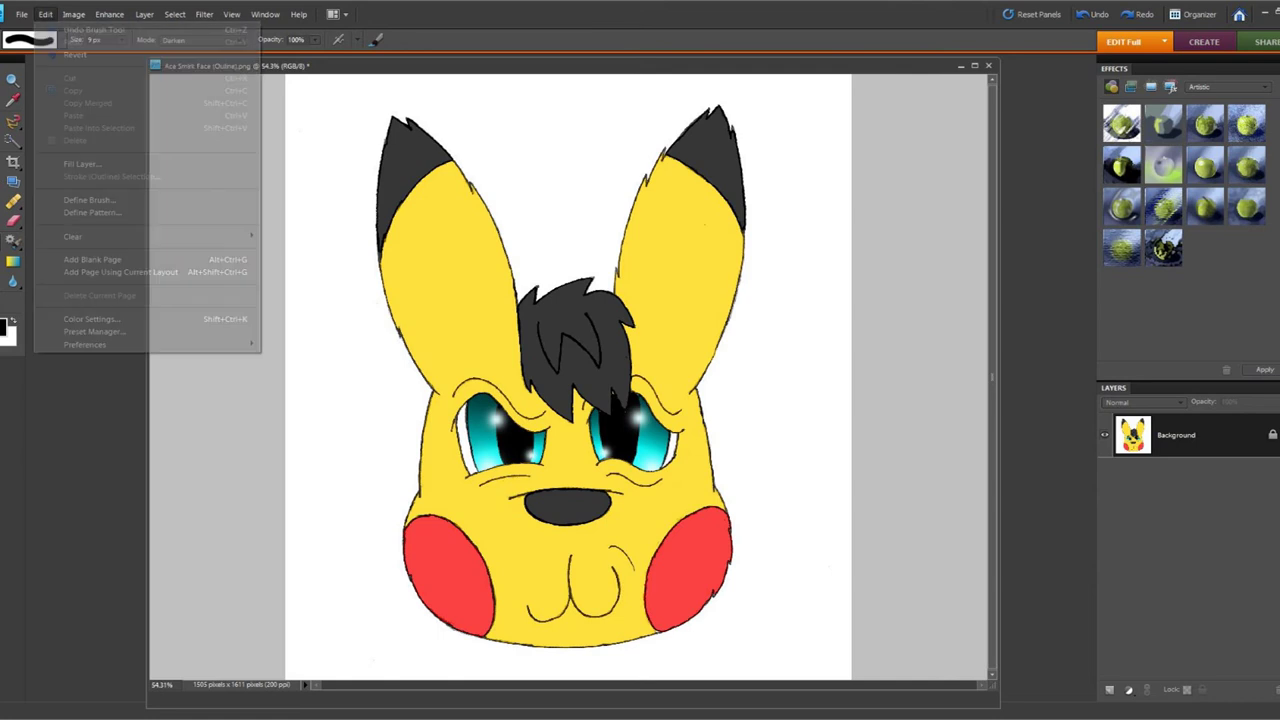
{"action": "left_click", "coordinate": [45, 15]}
Choose the soft round 9-pixel tip for the black brush
{"action": "left_click", "coordinate": [62, 40]}
{"action": "left_click", "coordinate": [24, 120]}
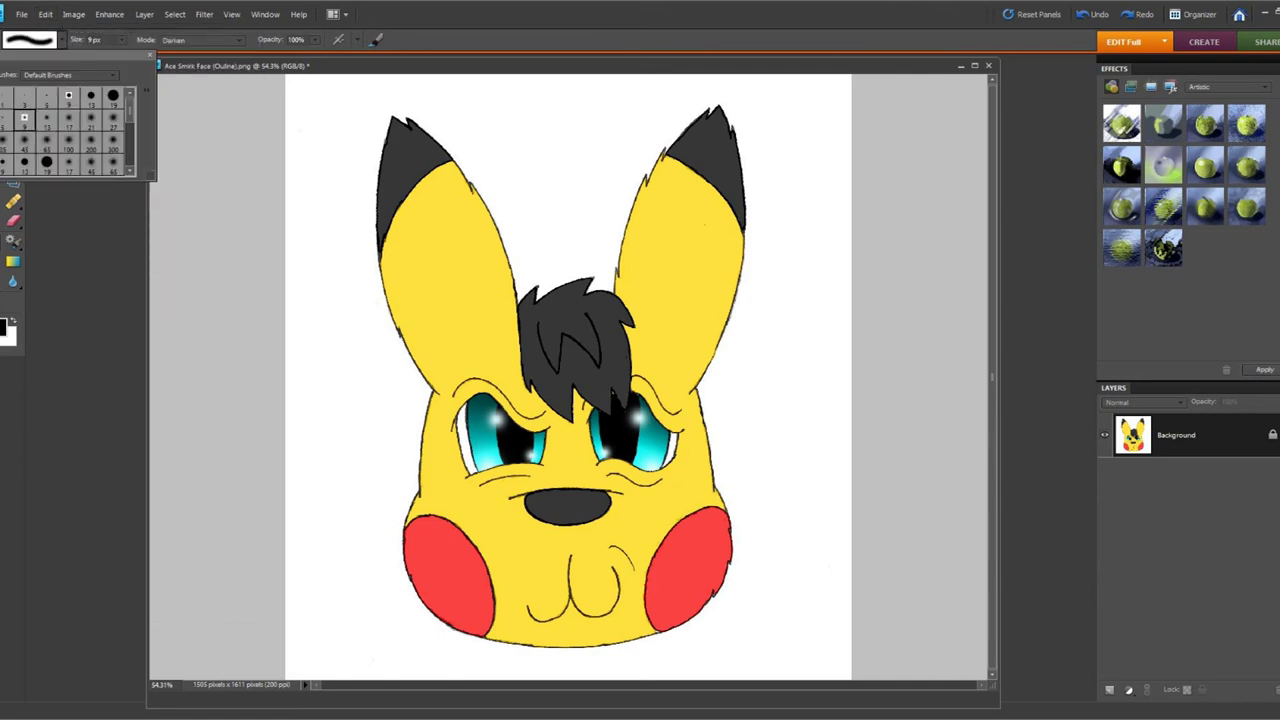
{"action": "key", "text": "Escape"}
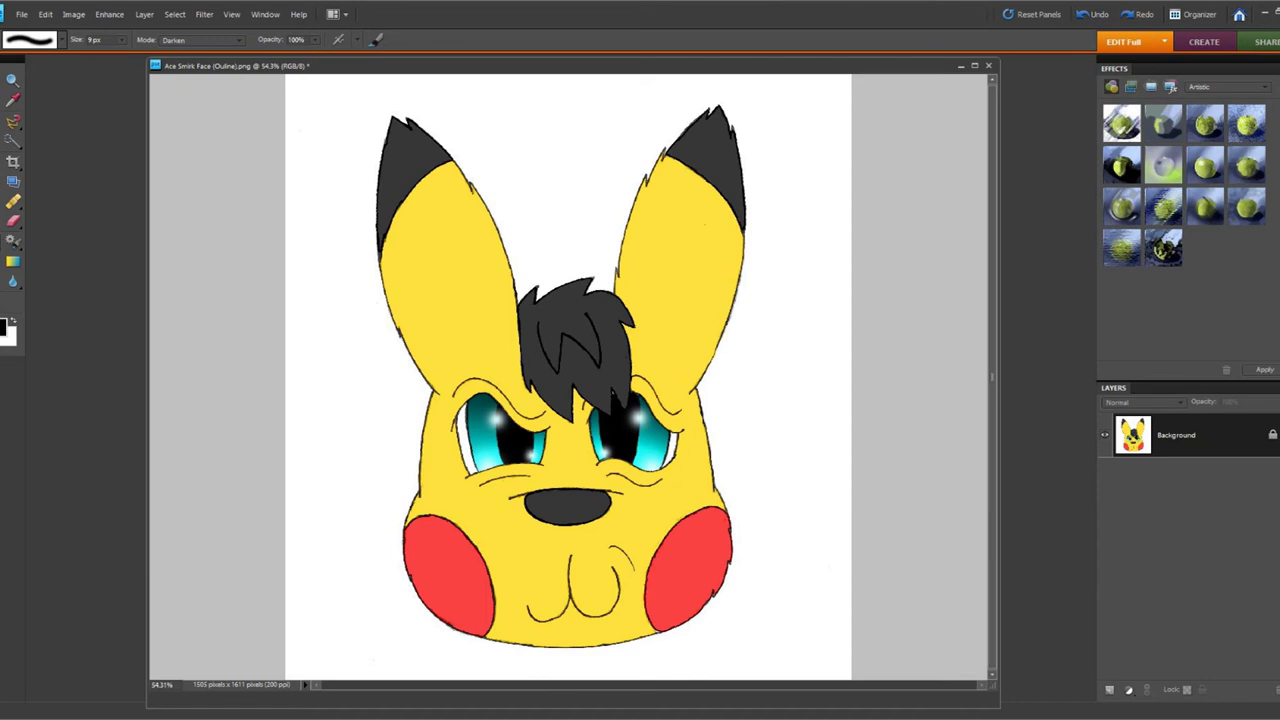
Save the colored drawing as the non-interlaced PNG "Ace Smirk Face (Flatcolour)" in the Pokemon drawings folder
{"action": "left_click", "coordinate": [21, 14]}
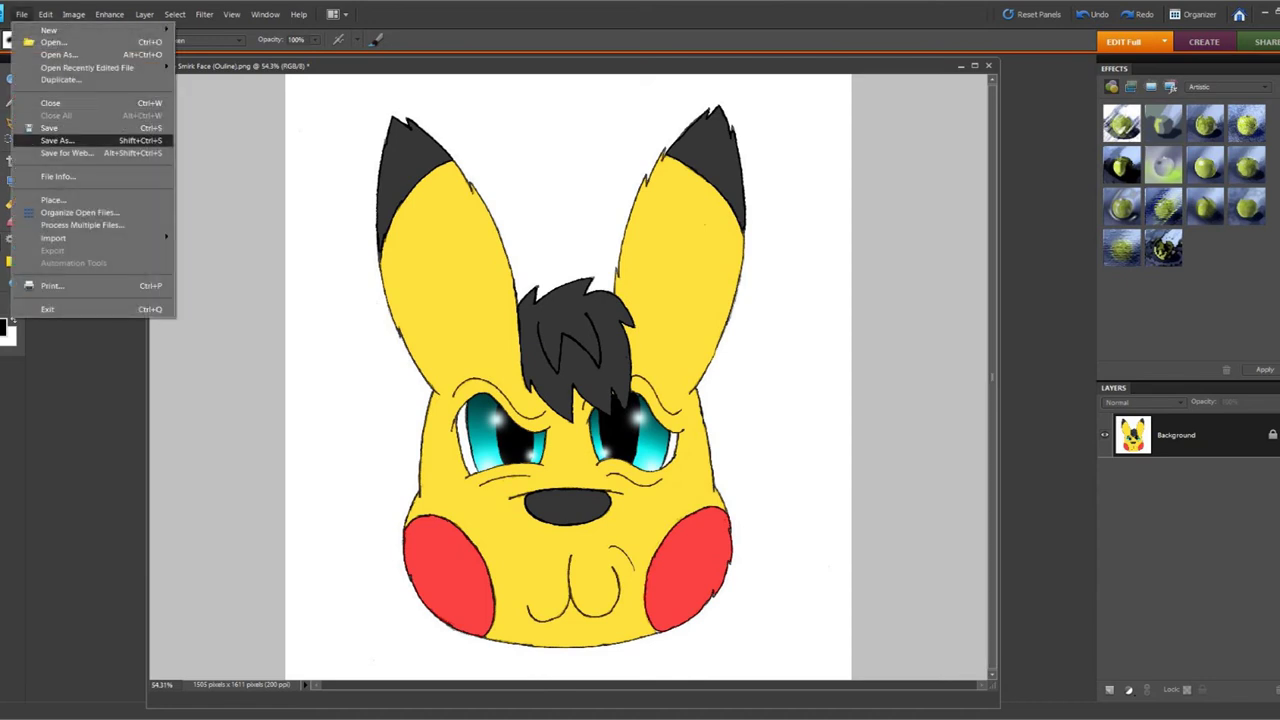
{"action": "left_click", "coordinate": [60, 141]}
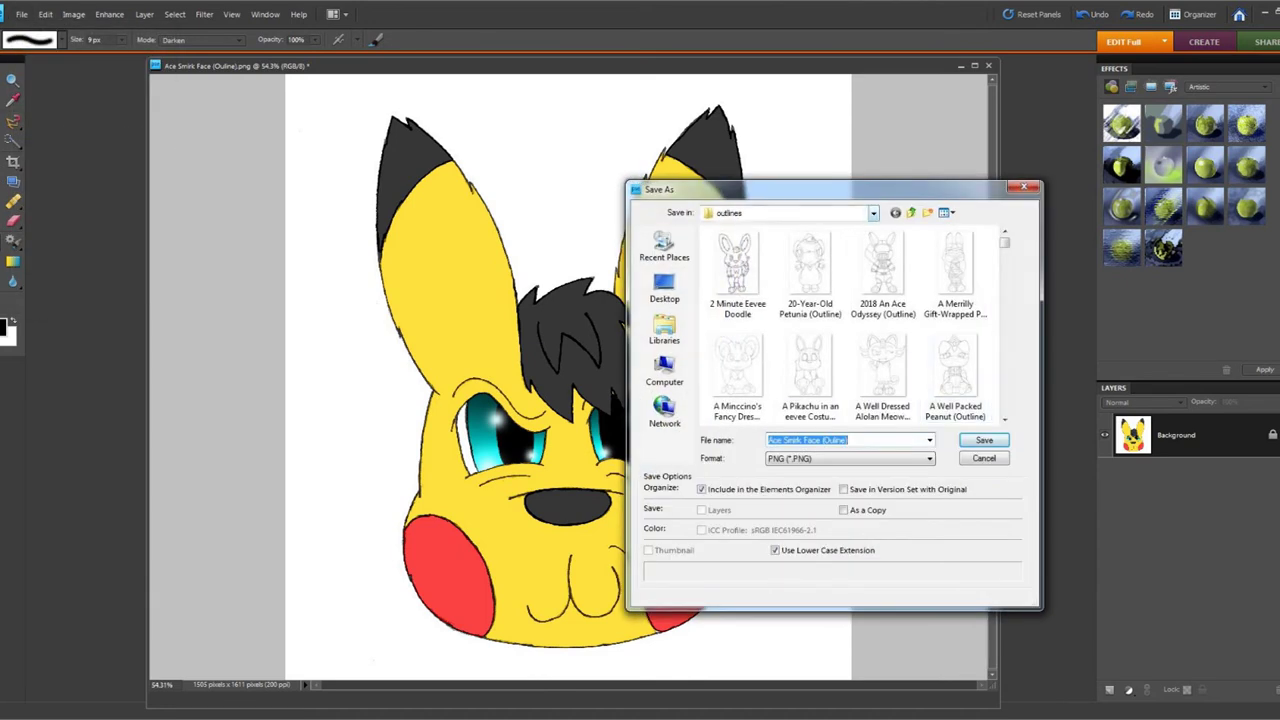
{"action": "left_click", "coordinate": [873, 213]}
{"action": "left_click", "coordinate": [767, 504]}
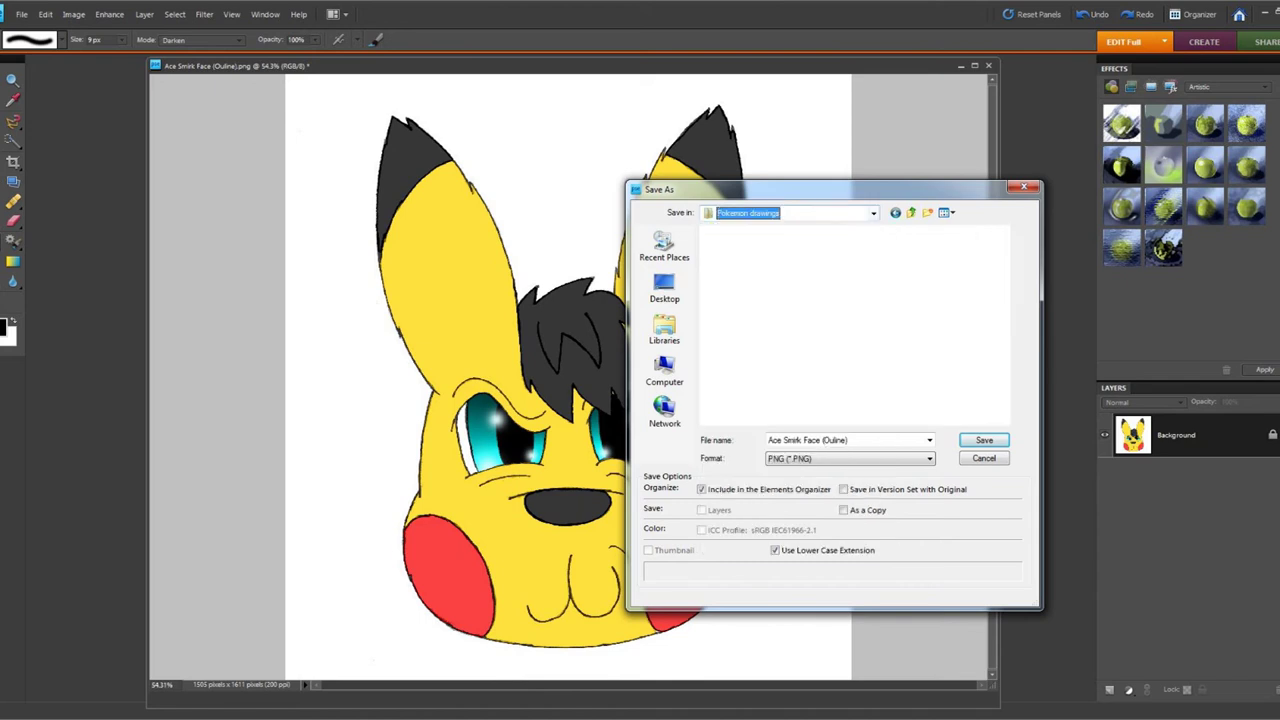
{"action": "left_click", "coordinate": [868, 459]}
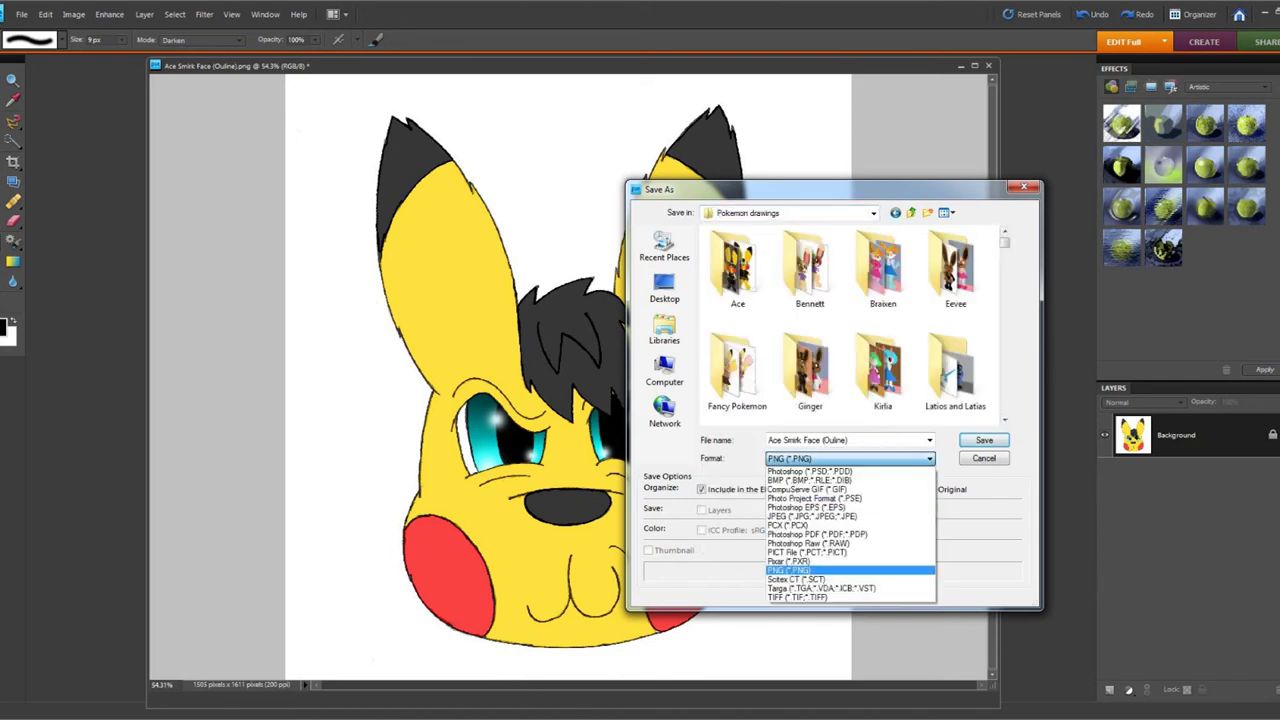
{"action": "left_click", "coordinate": [830, 570]}
{"action": "double_click", "coordinate": [842, 440]}
{"action": "left_click", "coordinate": [842, 440]}
{"action": "left_click_drag", "start_coordinate": [823, 440], "coordinate": [847, 440]}
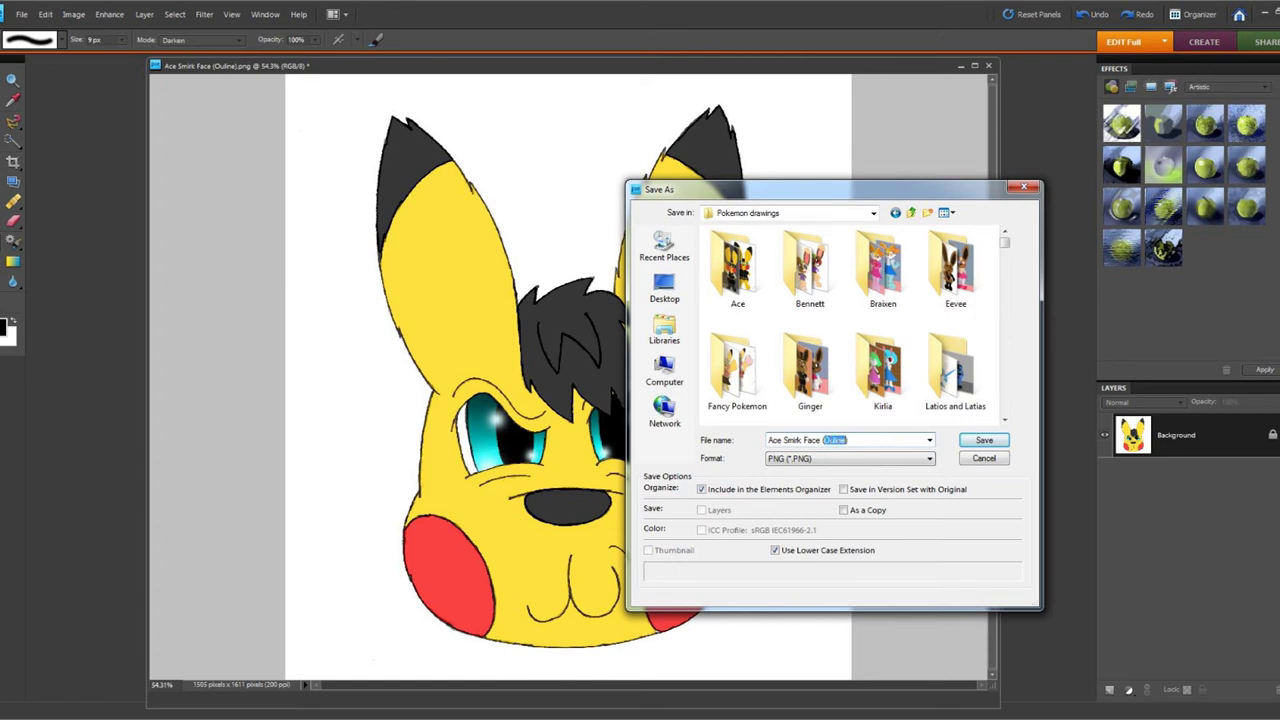
{"action": "type", "text": "(Flatcolour)"}
{"action": "key", "text": "Return"}
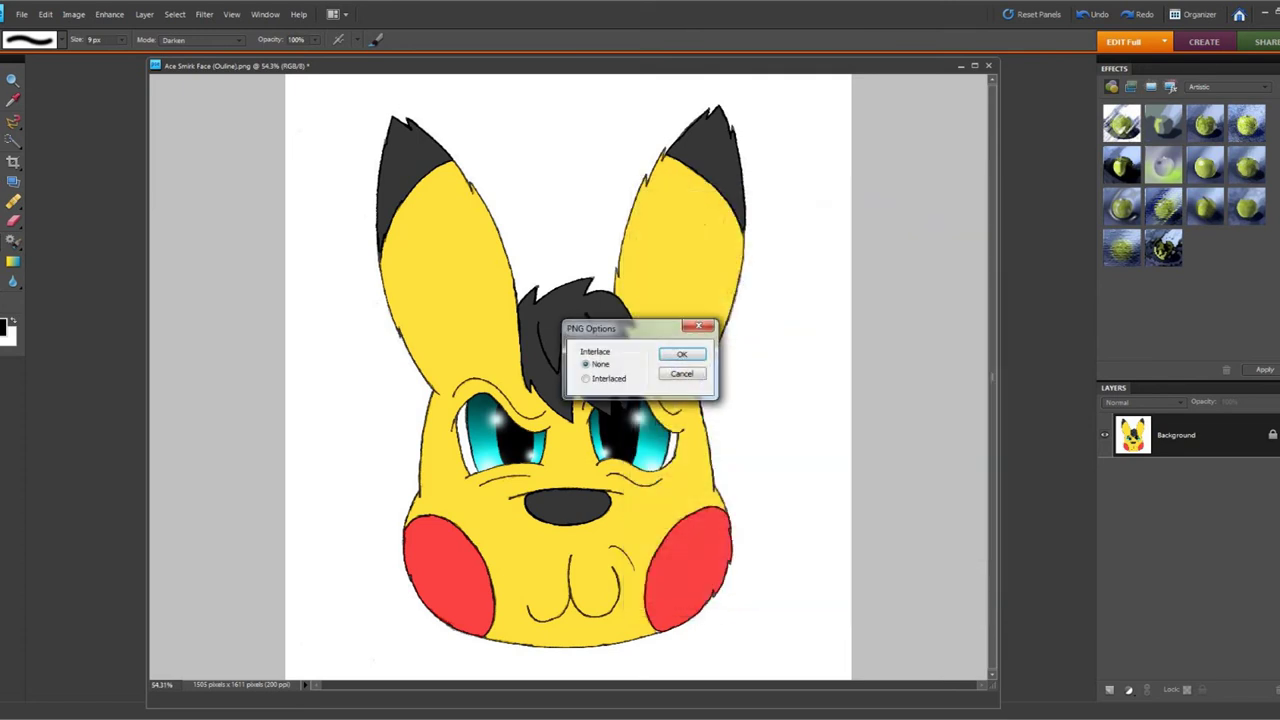
{"action": "key", "text": "Return"}
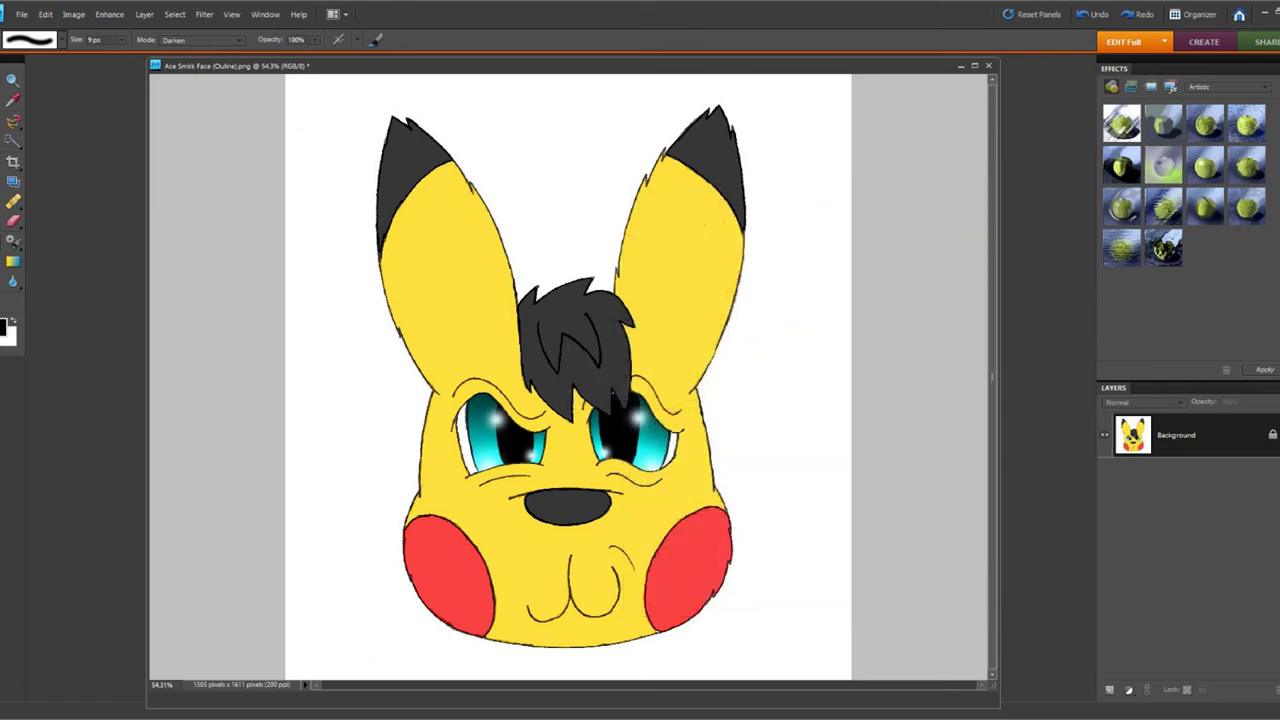
Save a copy of the colored drawing in Photoshop PSD format as "Ace Smirk Face" in the Pokemon drawings folder
{"action": "left_click", "coordinate": [21, 14]}
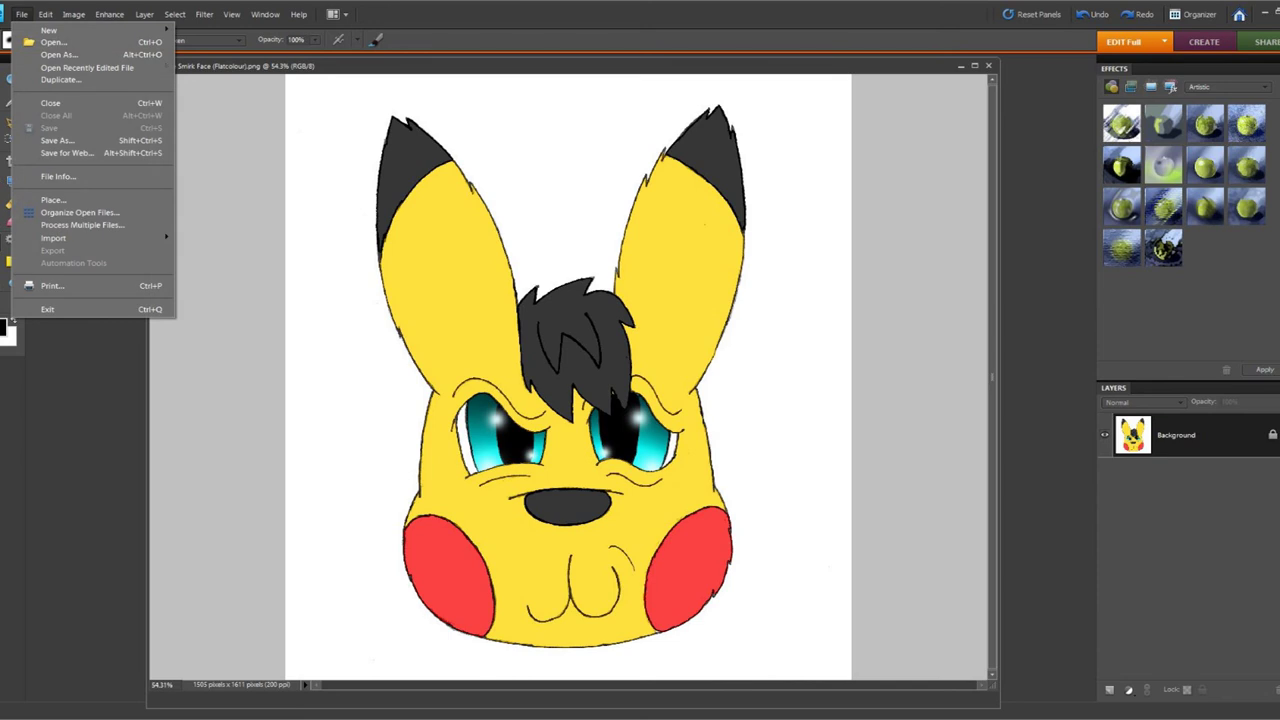
{"action": "left_click", "coordinate": [57, 140]}
{"action": "left_click", "coordinate": [850, 458]}
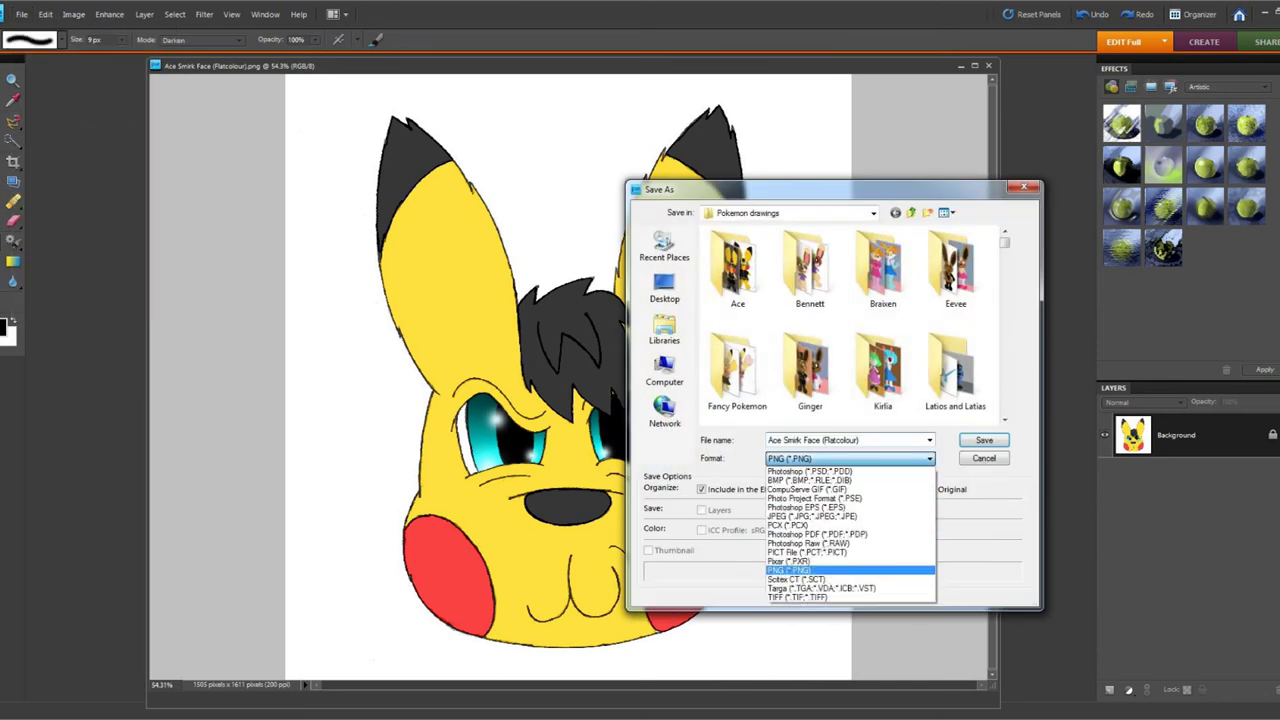
{"action": "left_click", "coordinate": [840, 471]}
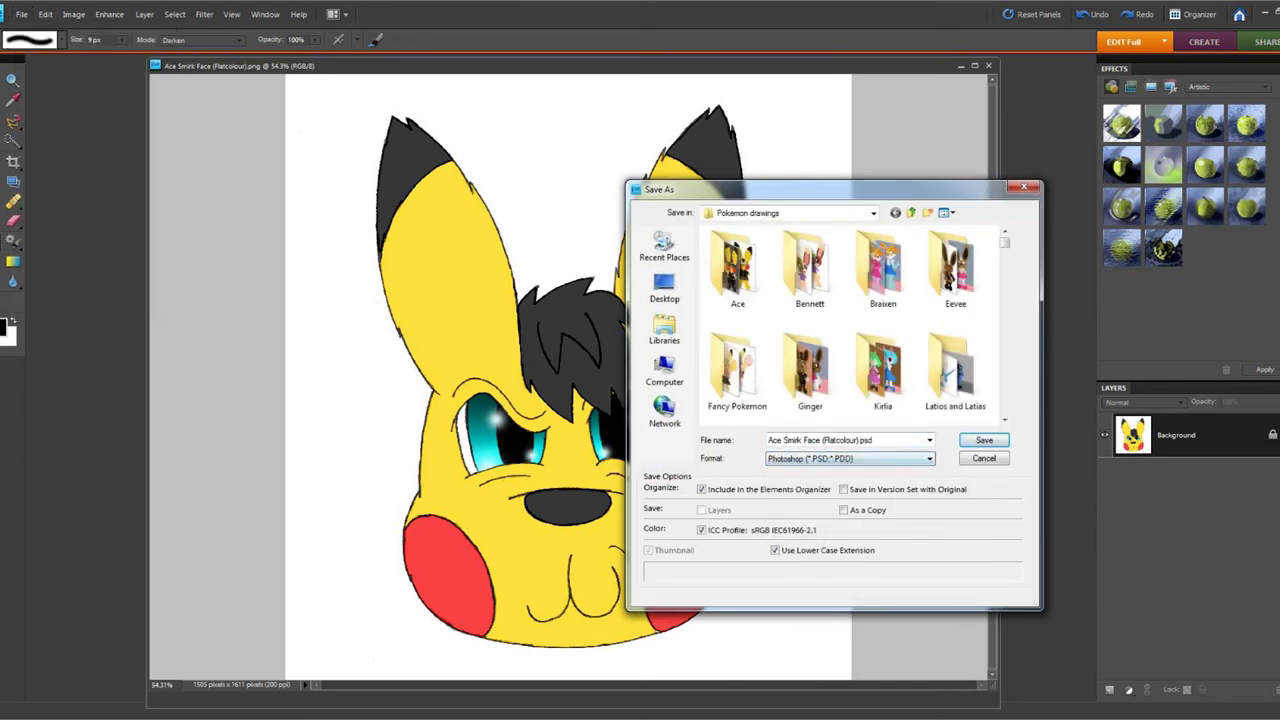
{"action": "left_click_drag", "start_coordinate": [876, 440], "coordinate": [823, 440]}
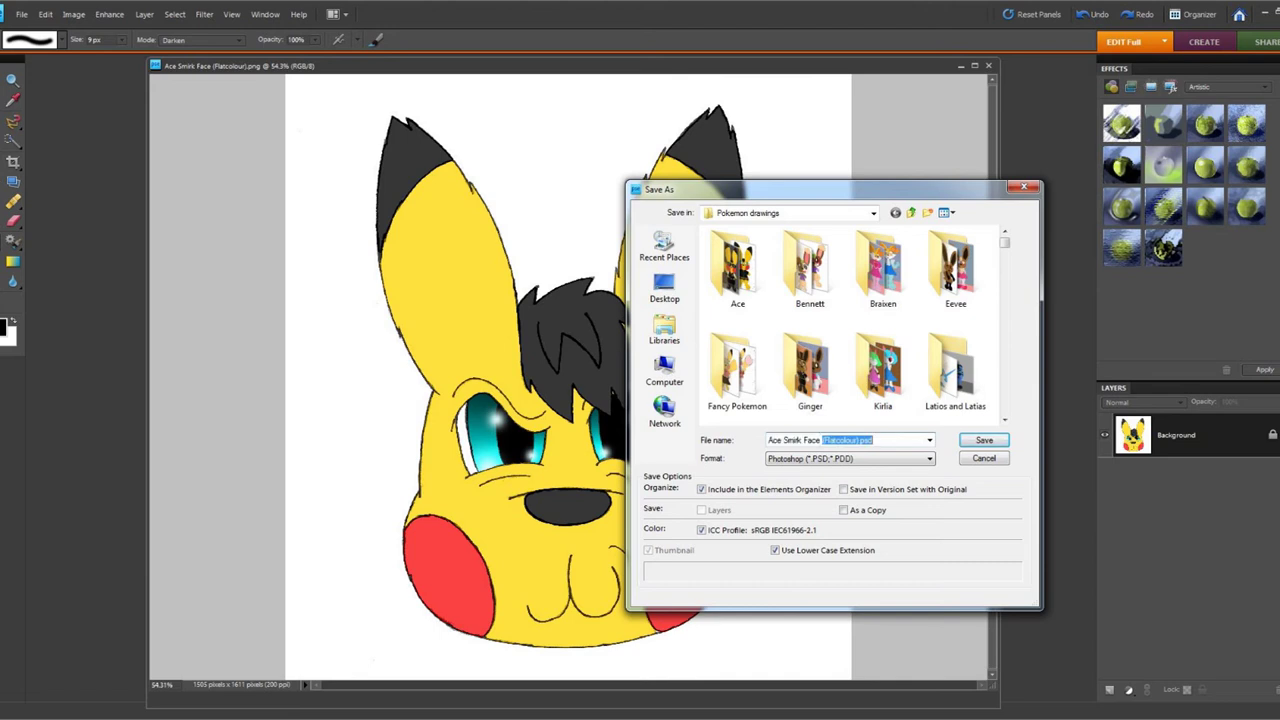
{"action": "key", "text": "BackSpace"}
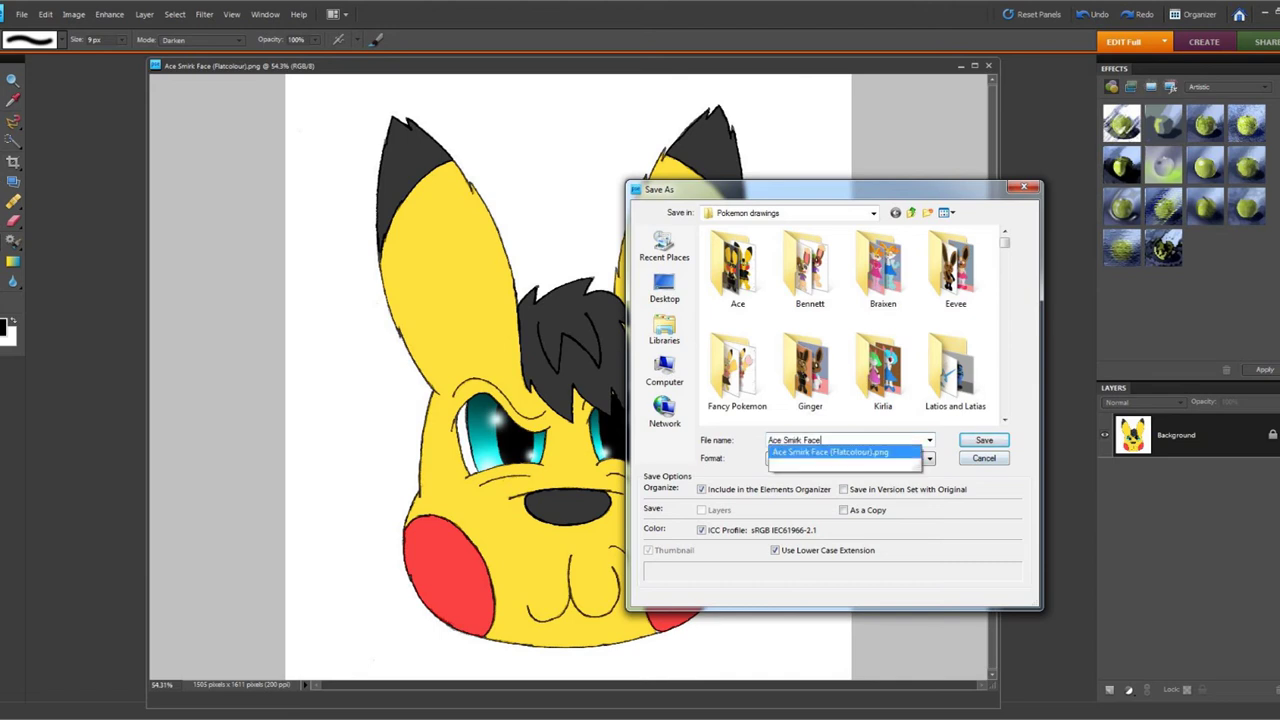
{"action": "key", "text": "Escape"}
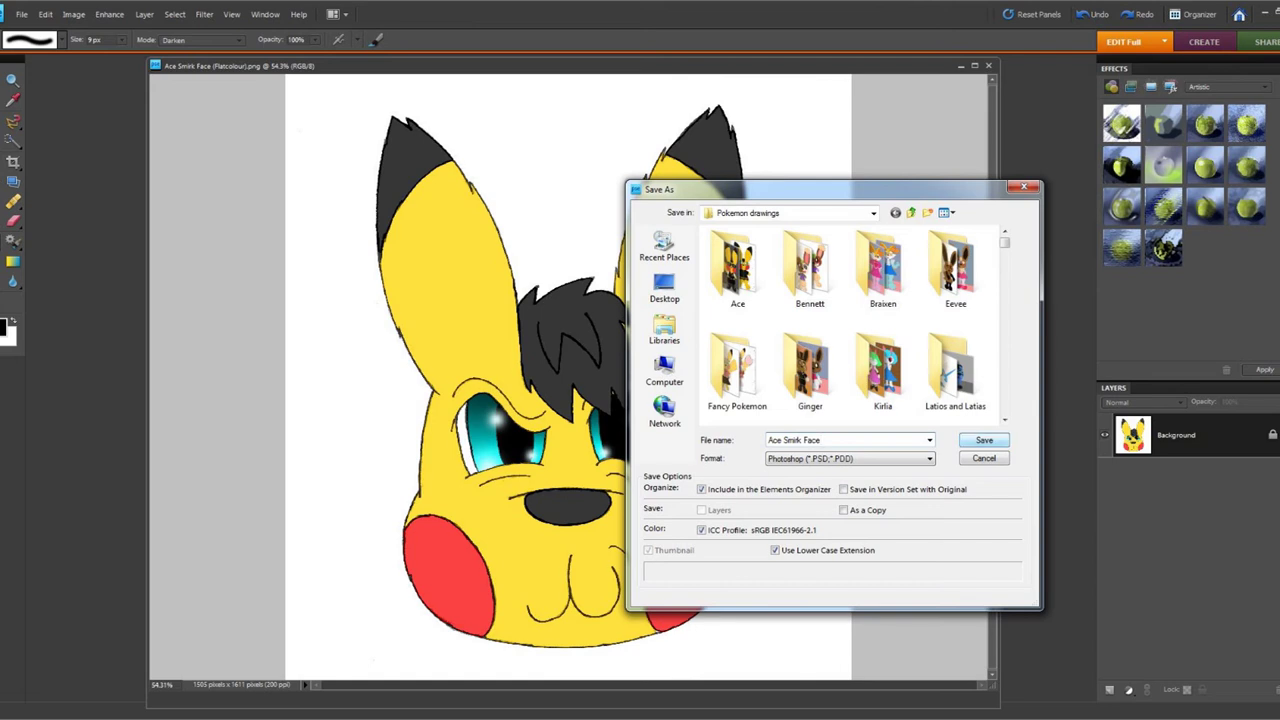
{"action": "key", "text": "Return"}
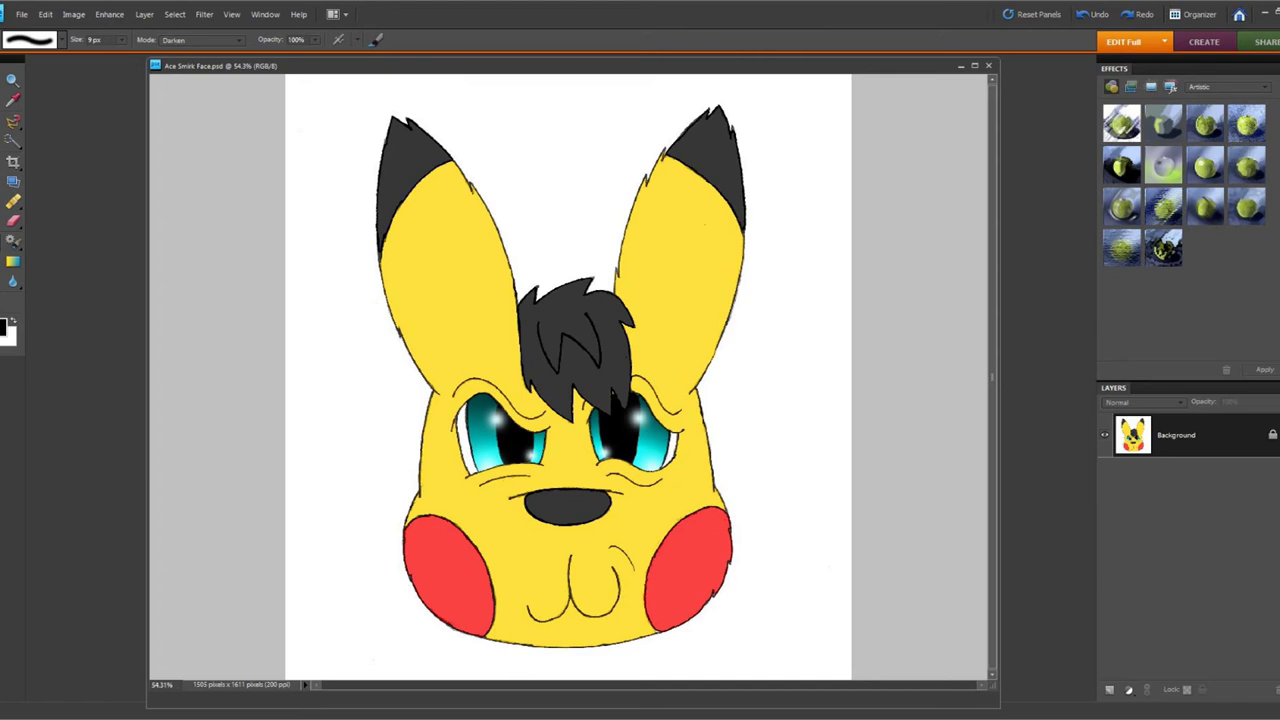
Select the dark hair tuft with the Magic Wand and expand the selection by 100% with Refine Edge, applying it twice
{"action": "key", "text": "w"}
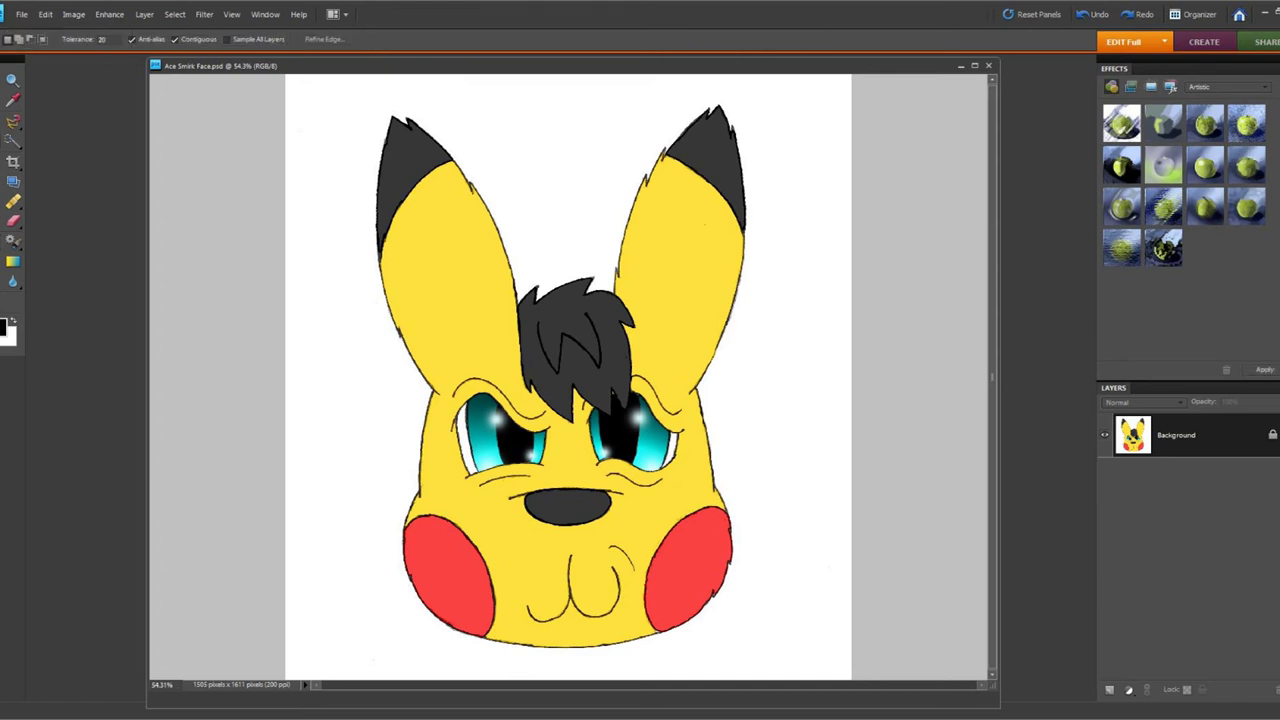
{"action": "left_click", "coordinate": [578, 362]}
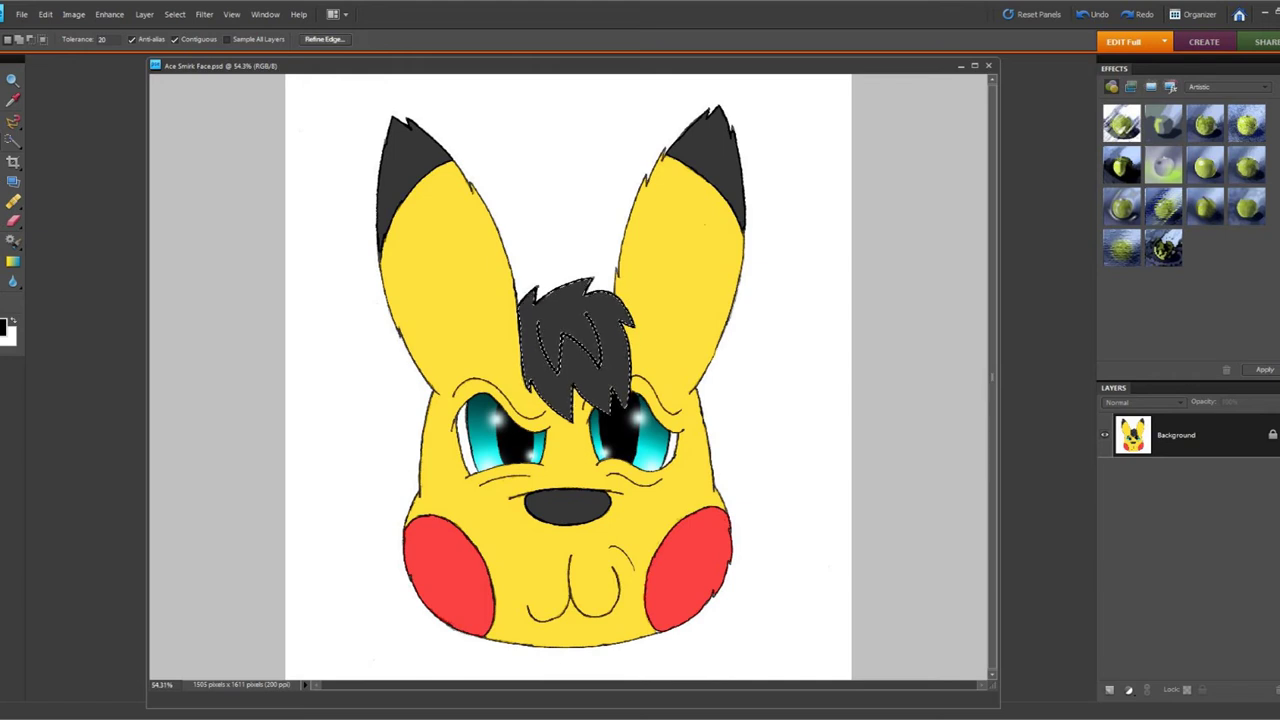
{"action": "left_click", "coordinate": [324, 40]}
{"action": "left_click", "coordinate": [682, 155]}
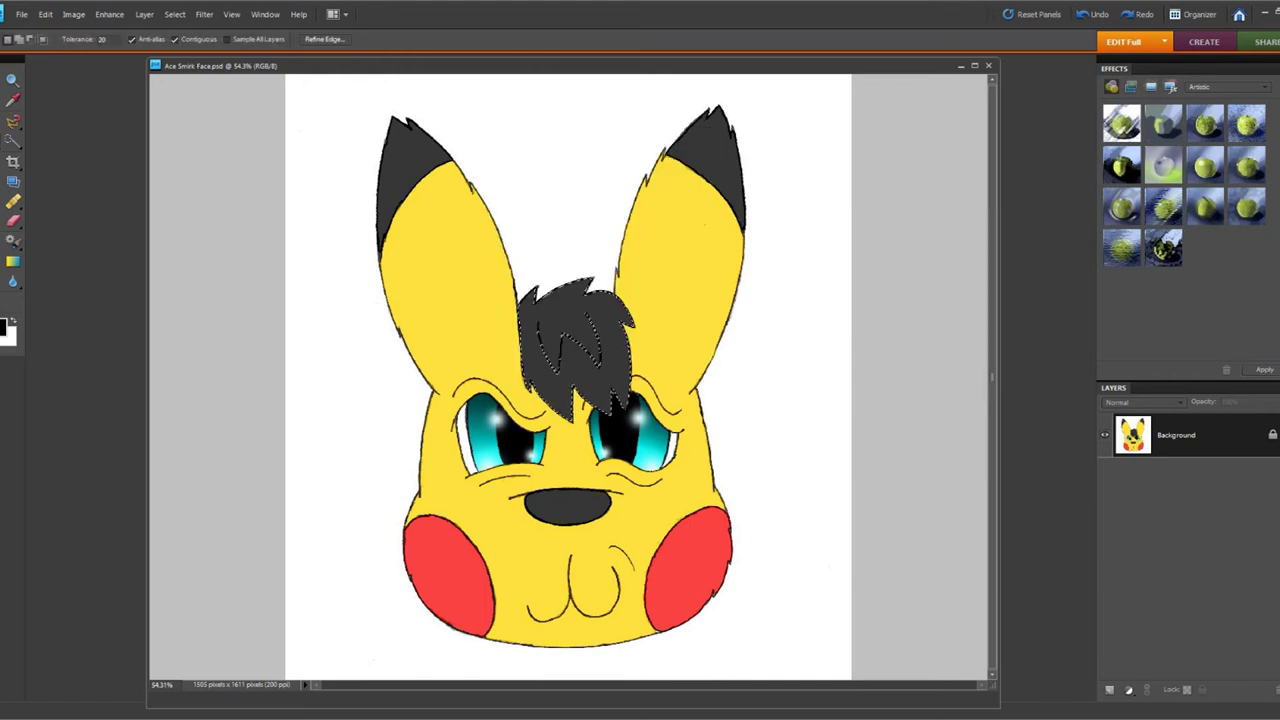
{"action": "key", "text": "ctrl+alt+r"}
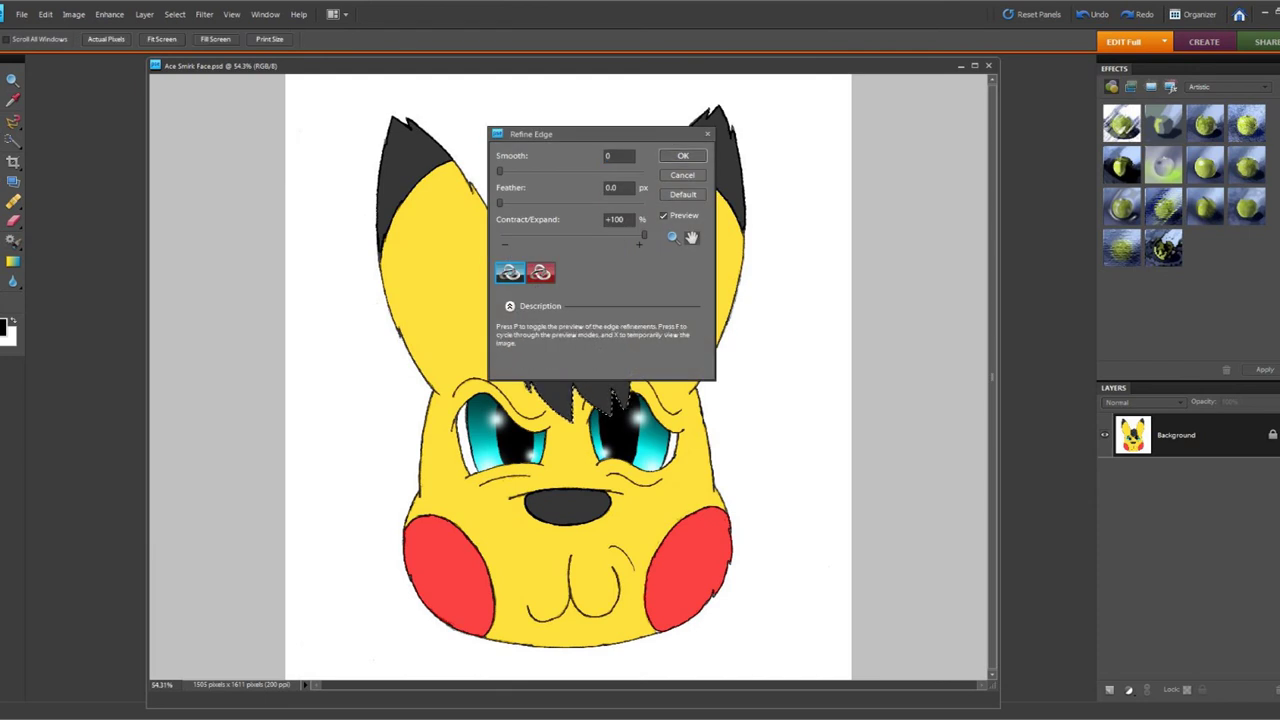
{"action": "key", "text": "Escape"}
Set up the brush with gray b2b2b2 in Linear Burn mode at 40% opacity
{"action": "key", "text": "b"}
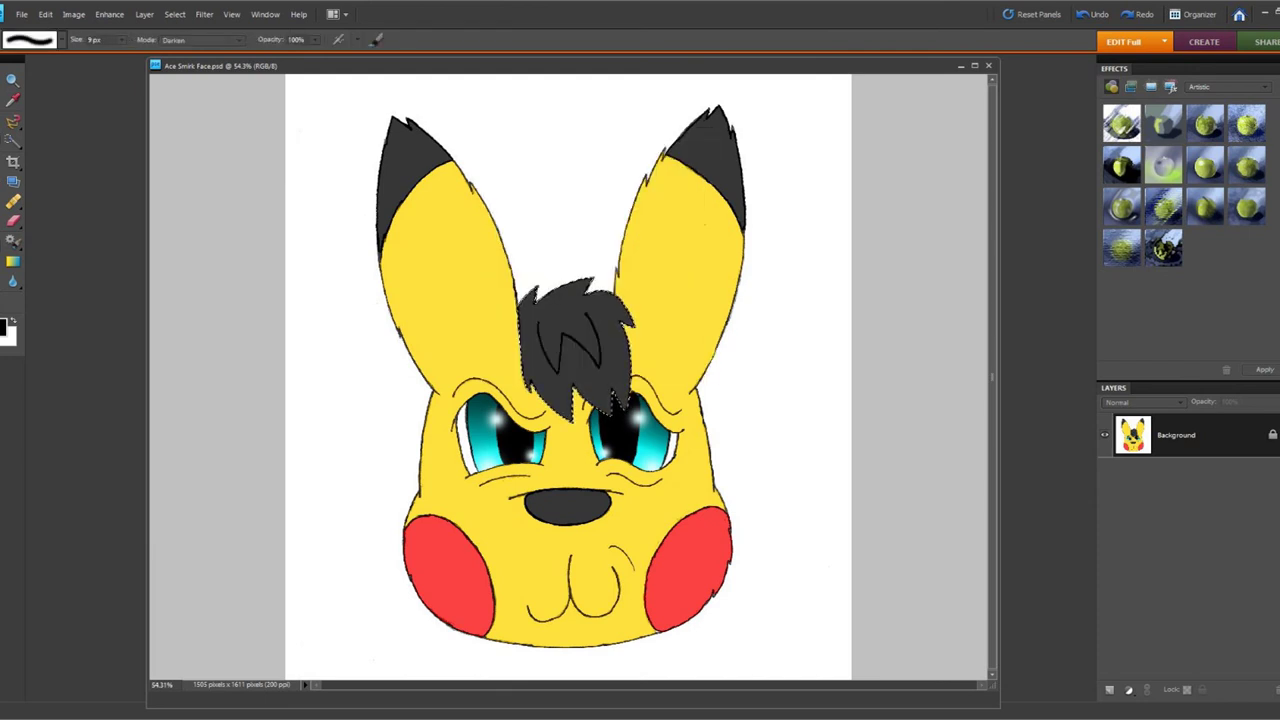
{"action": "left_click", "coordinate": [3, 327]}
{"action": "left_click", "coordinate": [397, 303]}
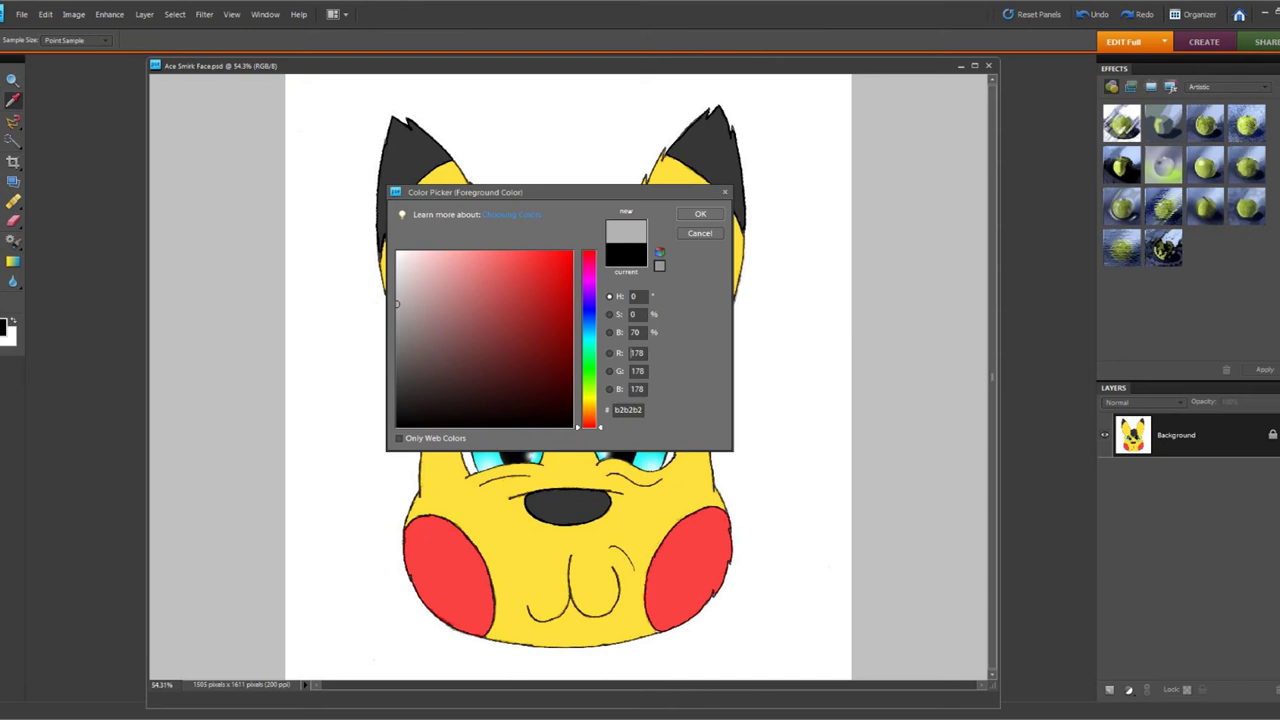
{"action": "left_click", "coordinate": [700, 213]}
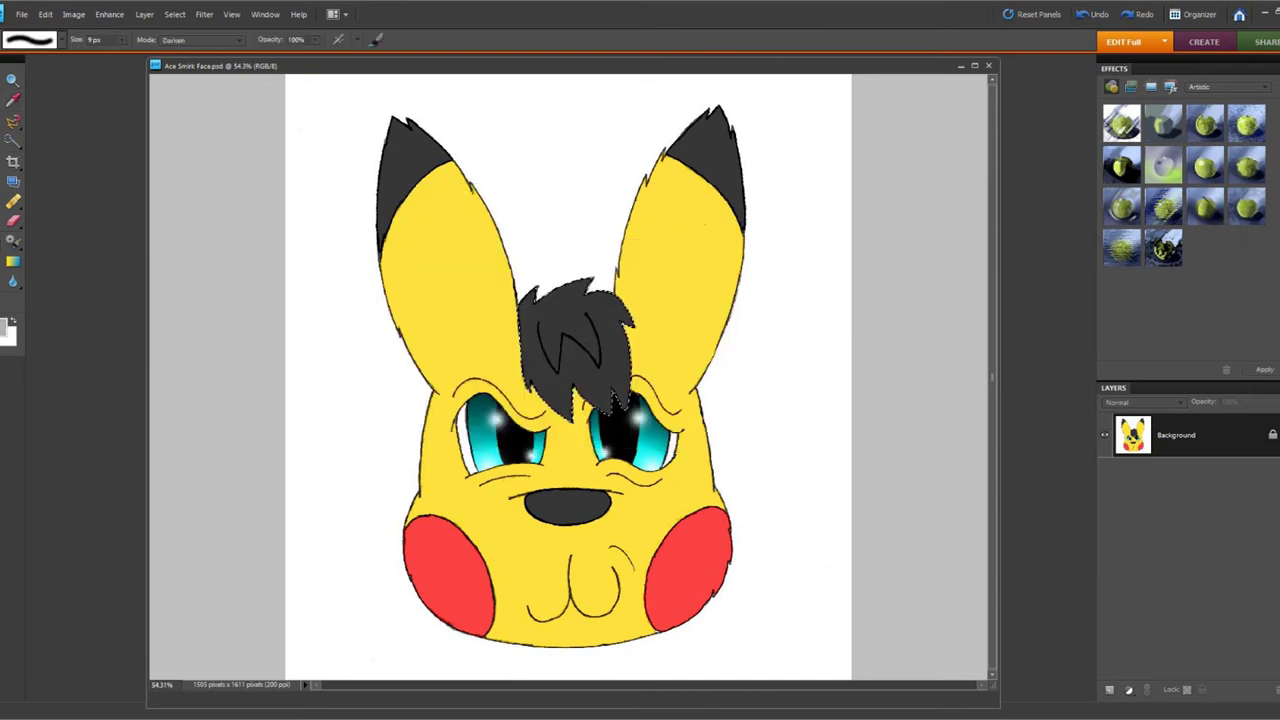
{"action": "left_click", "coordinate": [200, 40]}
{"action": "left_click", "coordinate": [190, 120]}
{"action": "left_click", "coordinate": [315, 40]}
{"action": "left_click_drag", "start_coordinate": [315, 53], "coordinate": [271, 53]}
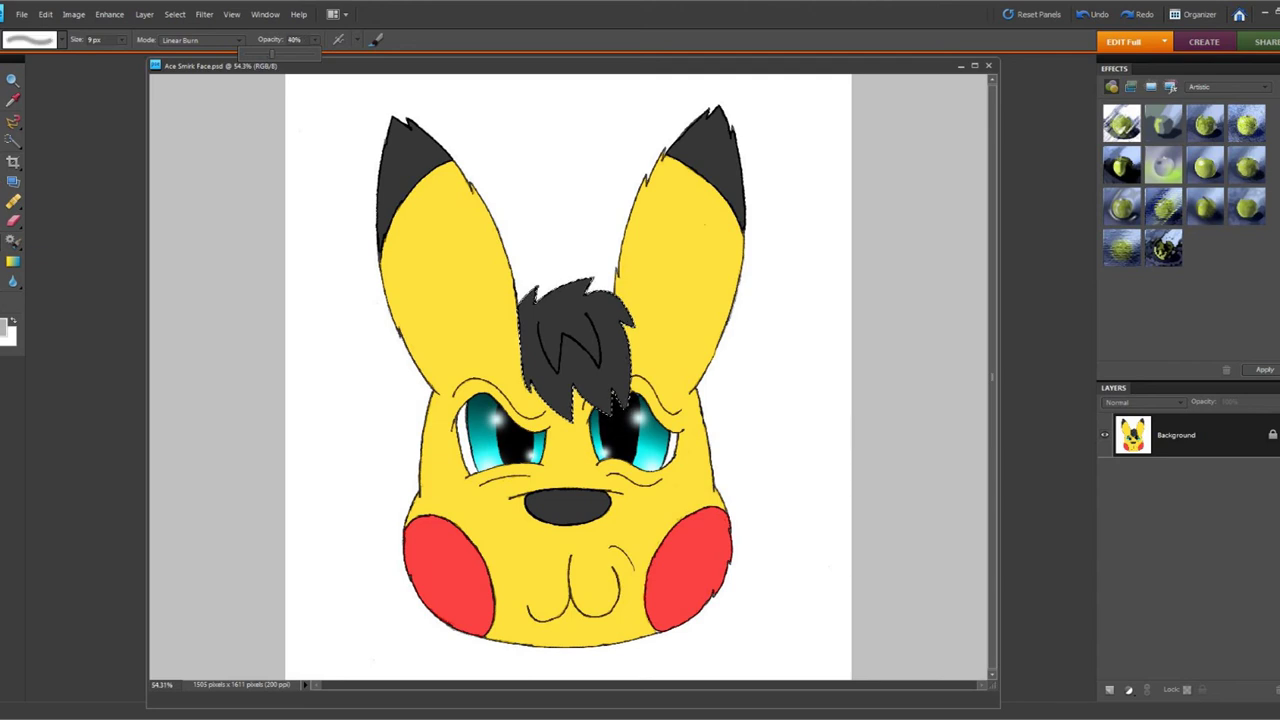
Shade the outer edges of the selected hair with the soft 300-pixel brush
{"action": "left_click", "coordinate": [62, 40]}
{"action": "left_click", "coordinate": [113, 140]}
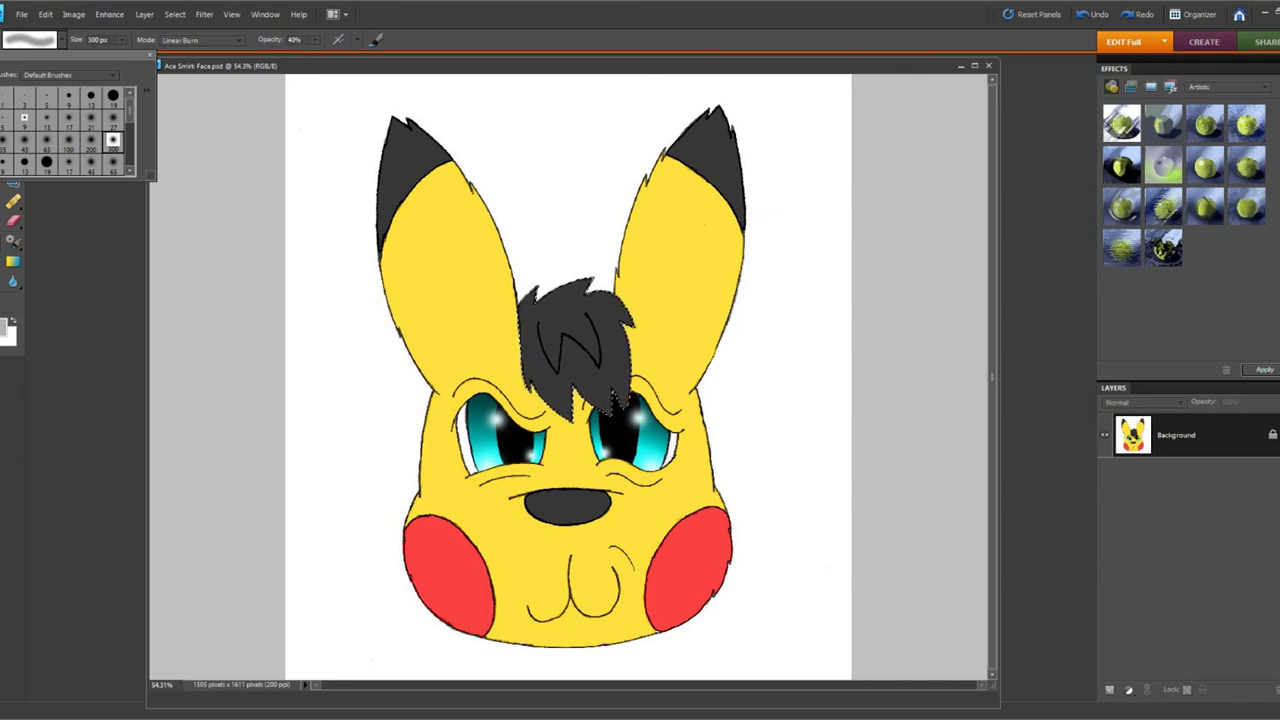
{"action": "left_click", "coordinate": [3, 327]}
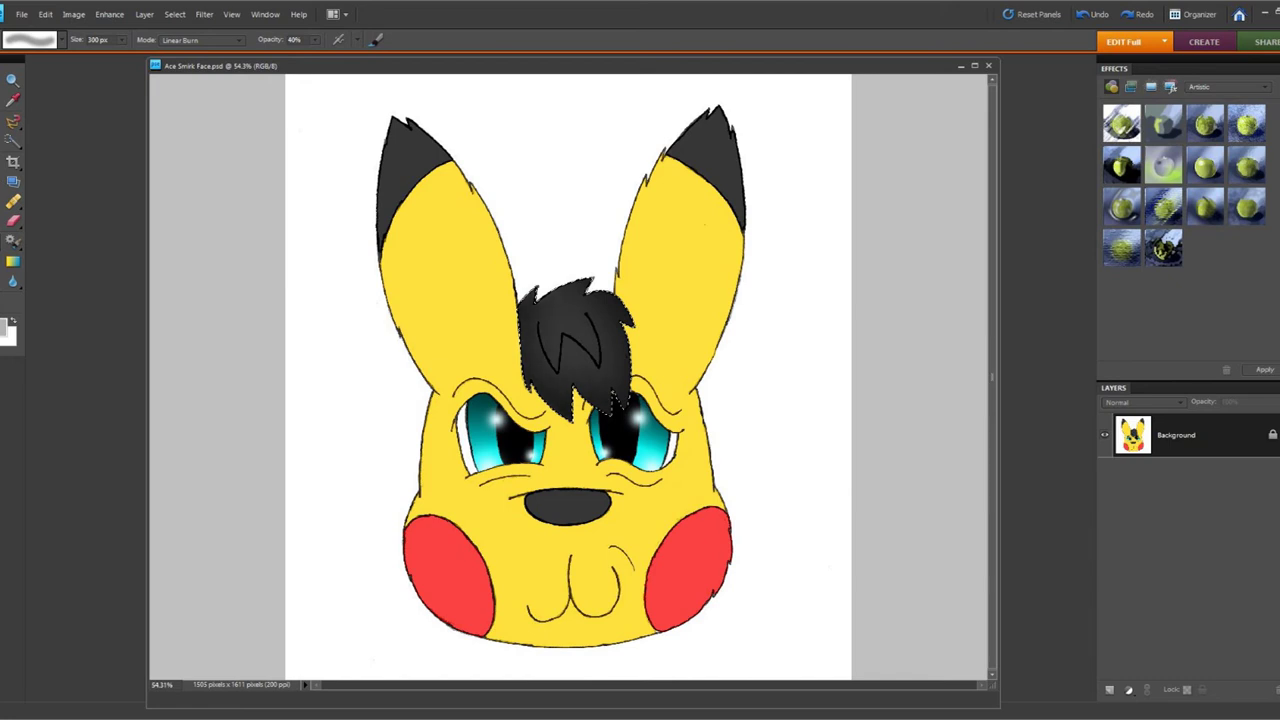
{"action": "left_click_drag", "start_coordinate": [632, 400], "coordinate": [640, 340]}
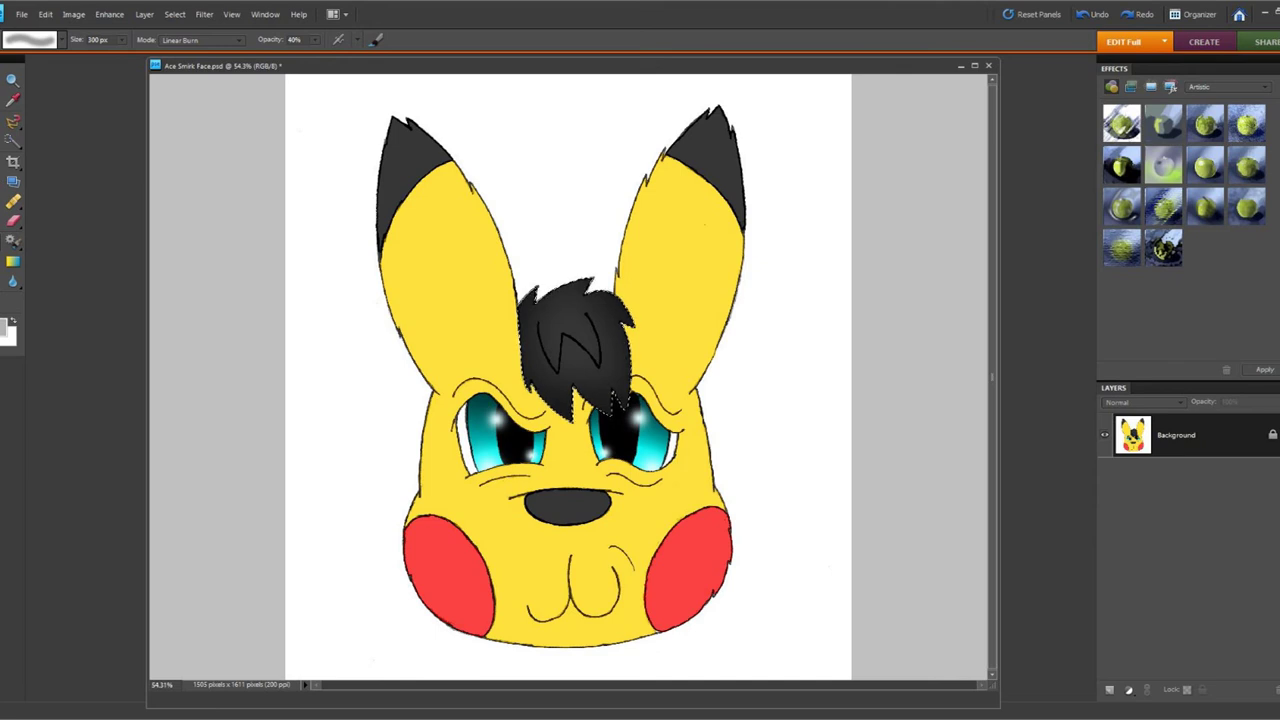
Try a soft 100-pixel shading stroke on the lower tips of the hair and undo it
{"action": "left_click", "coordinate": [62, 40]}
{"action": "left_click", "coordinate": [69, 142]}
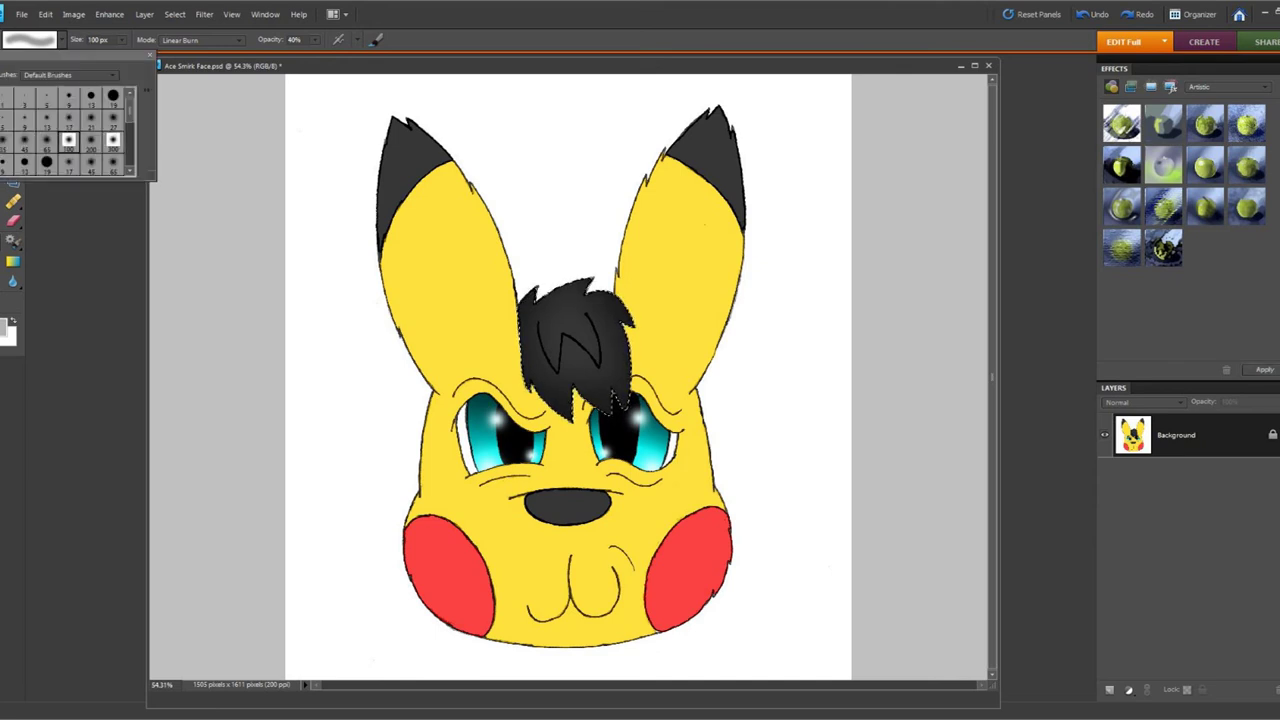
{"action": "left_click", "coordinate": [622, 404]}
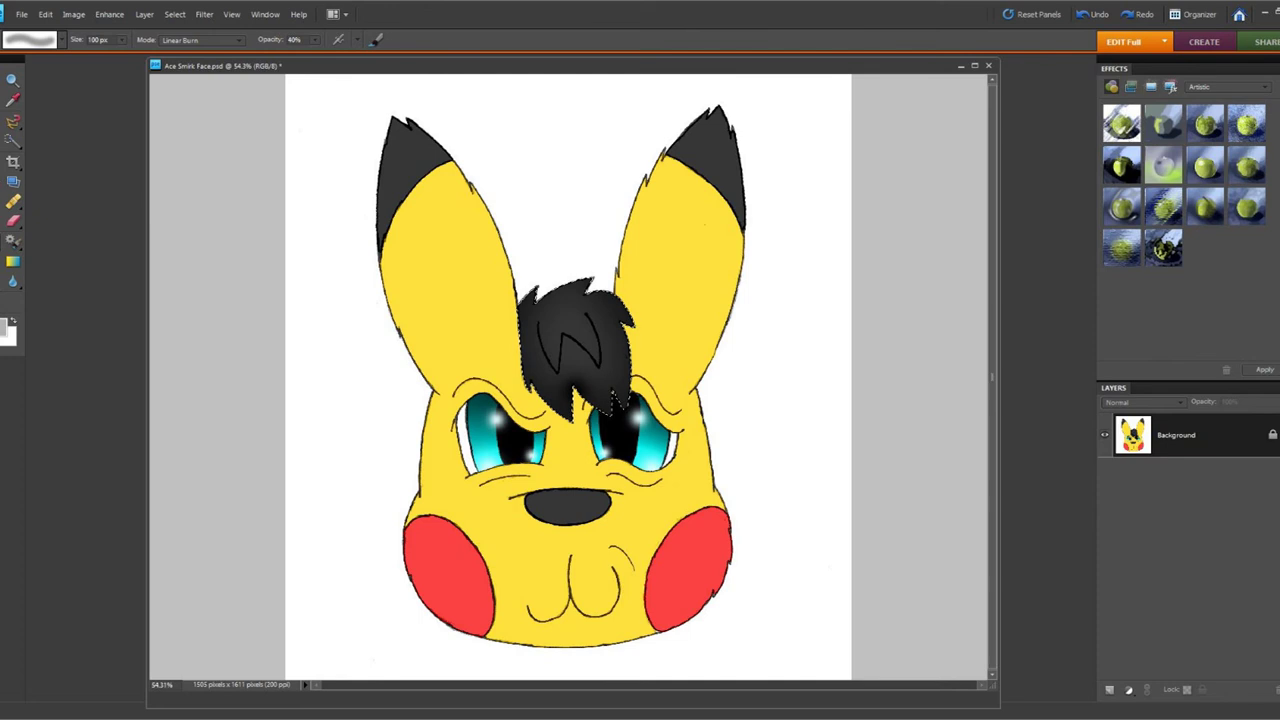
{"action": "left_click", "coordinate": [46, 15]}
{"action": "left_click", "coordinate": [76, 30]}
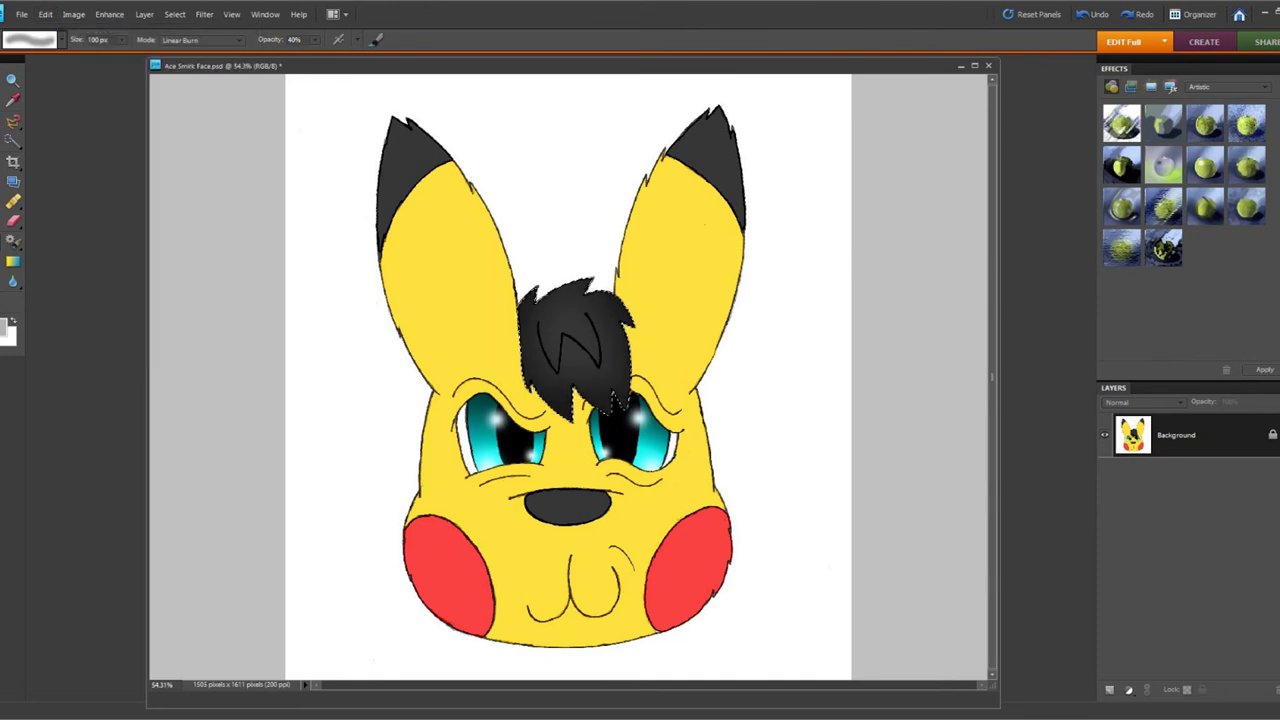
Change the brush color to lighter gray dbdbdb and deepen the hair shading with the soft 200-pixel brush
{"action": "left_click", "coordinate": [3, 327]}
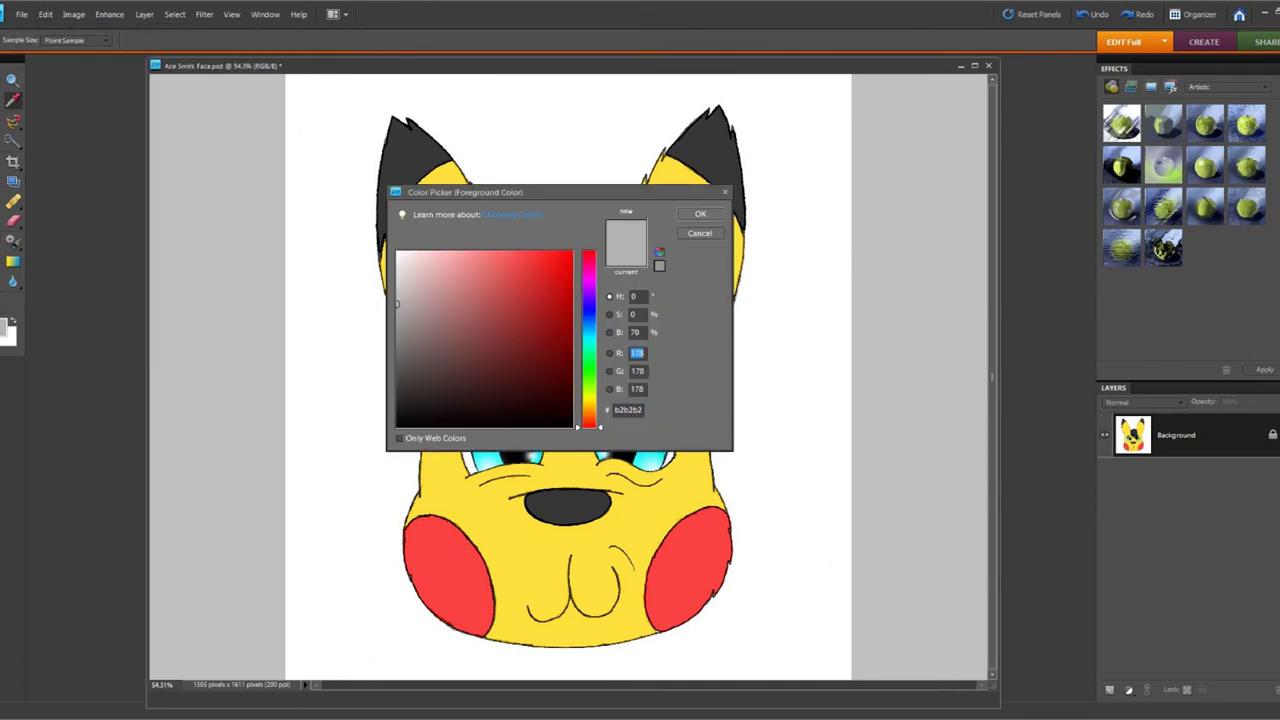
{"action": "left_click", "coordinate": [397, 275]}
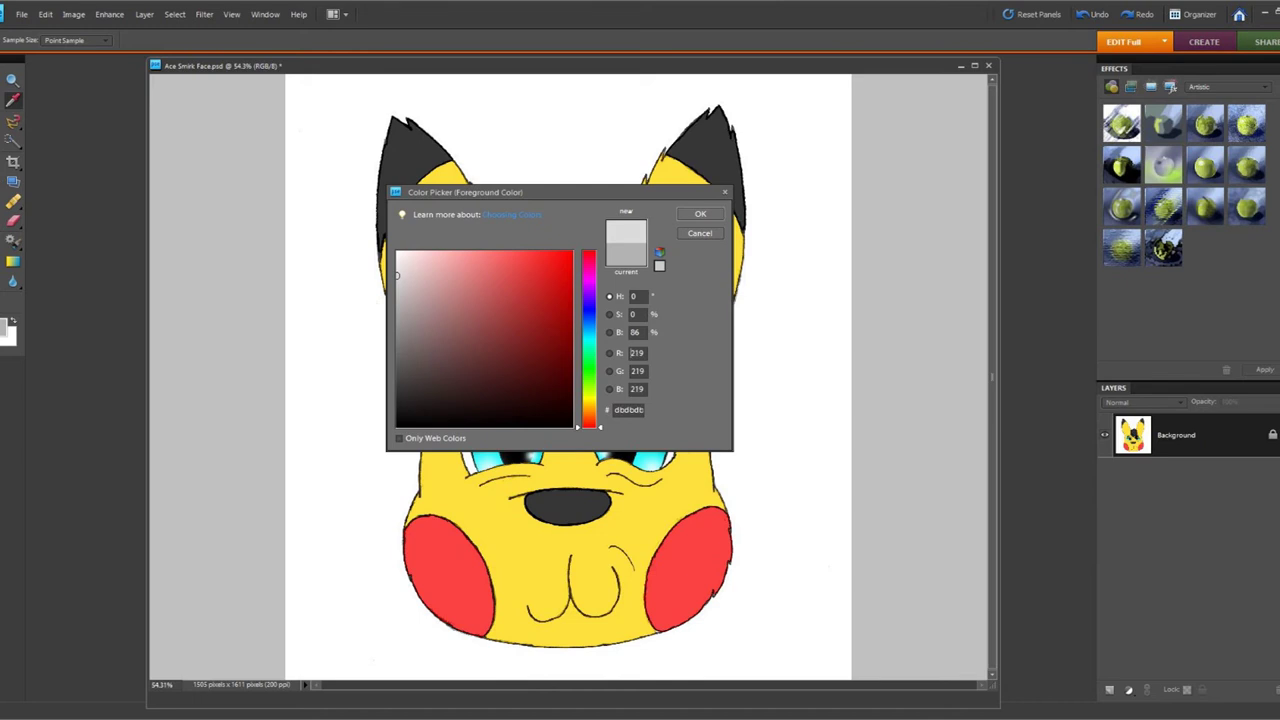
{"action": "left_click", "coordinate": [700, 213]}
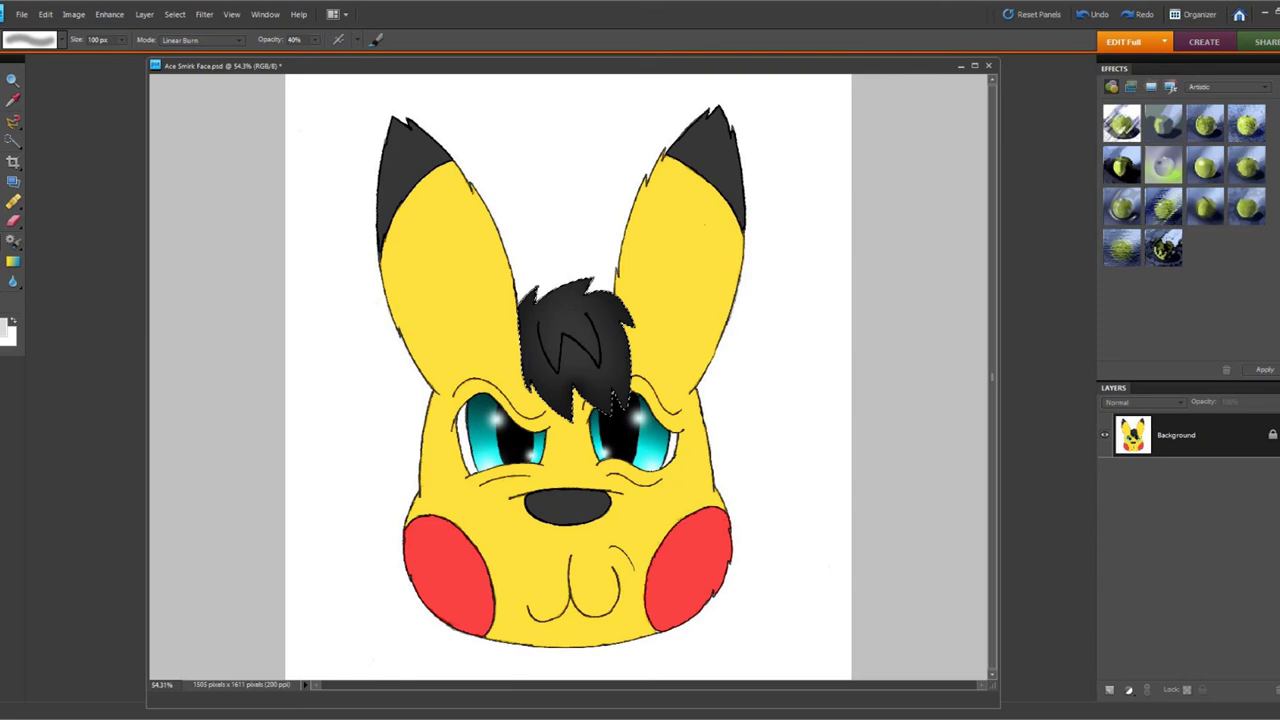
{"action": "left_click", "coordinate": [62, 40]}
{"action": "left_click", "coordinate": [91, 141]}
{"action": "left_click", "coordinate": [150, 55]}
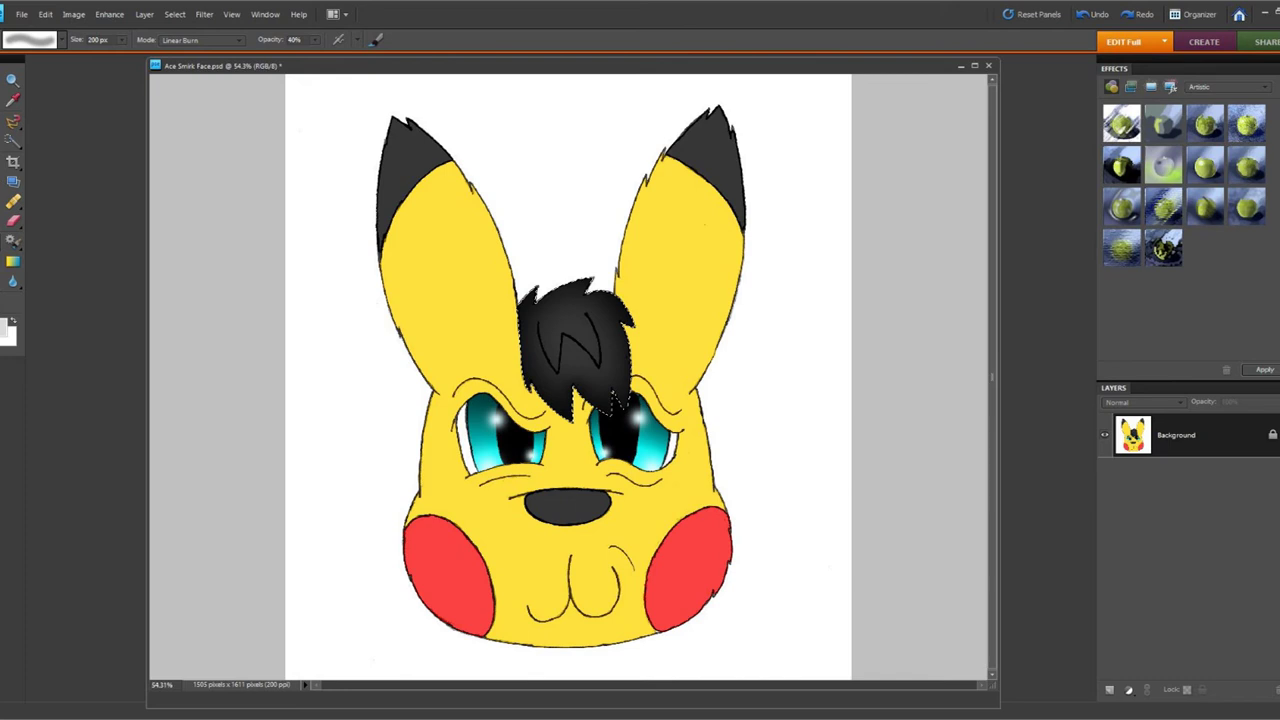
Refine the hair shading with the soft 65-pixel brush
{"action": "left_click", "coordinate": [62, 40]}
{"action": "left_click", "coordinate": [47, 141]}
{"action": "key", "text": "Escape"}
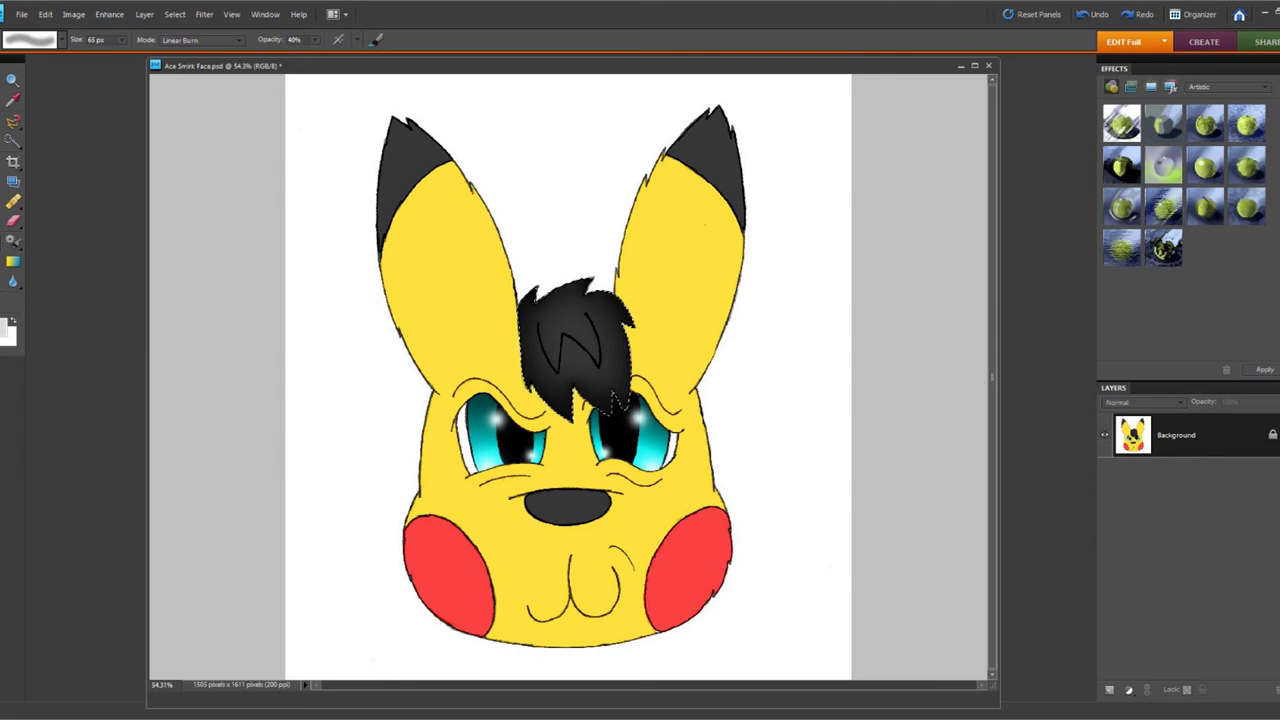
Select the dark nose with the Magic Wand and expand the selection with Refine Edge, applying it twice
{"action": "key", "text": "a"}
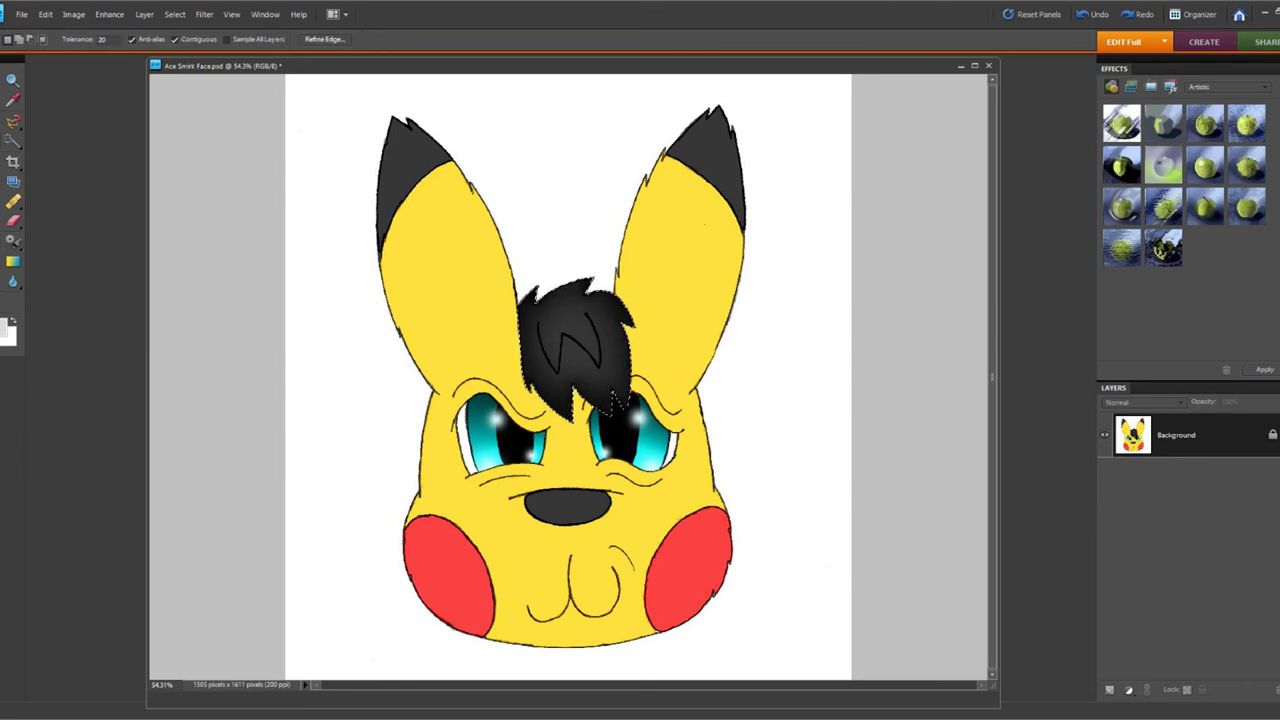
{"action": "left_click", "coordinate": [568, 508]}
{"action": "left_click", "coordinate": [325, 40]}
{"action": "left_click", "coordinate": [683, 156]}
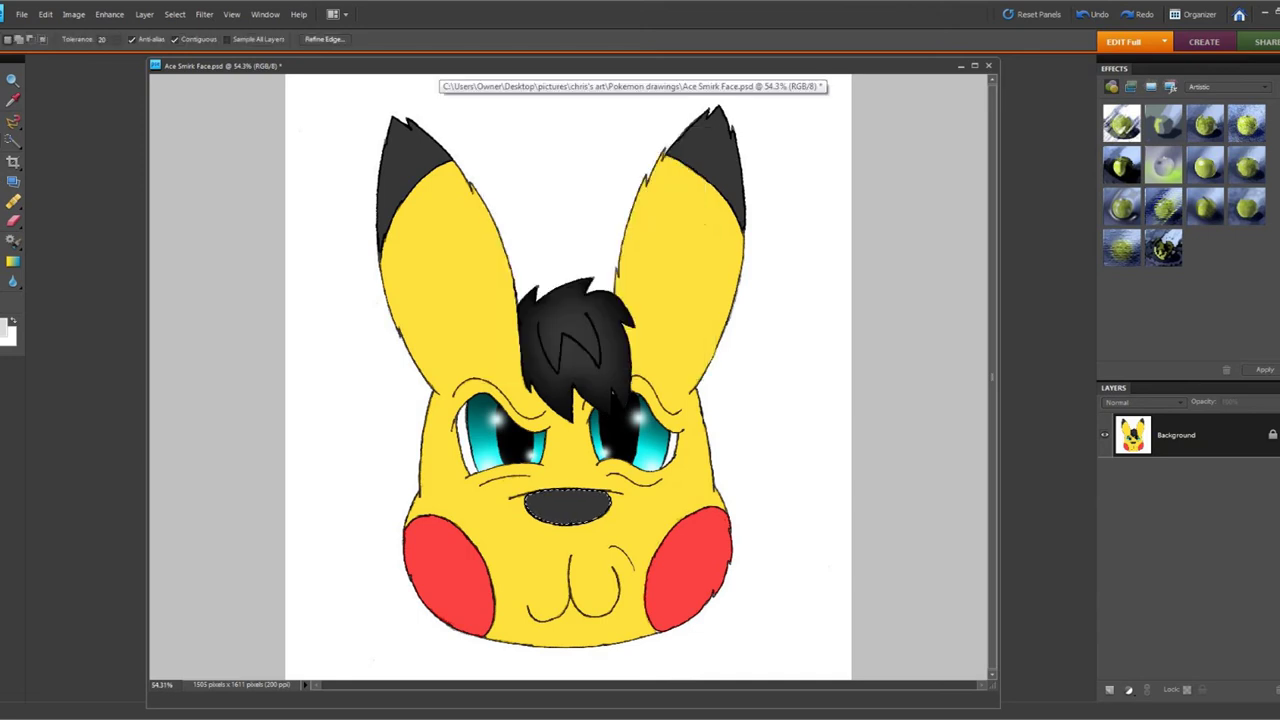
{"action": "left_click", "coordinate": [325, 40]}
{"action": "key", "text": "Return"}
Shade the edges of the selected nose with the soft 100-pixel brush, followed by the soft 200-pixel brush
{"action": "key", "text": "b"}
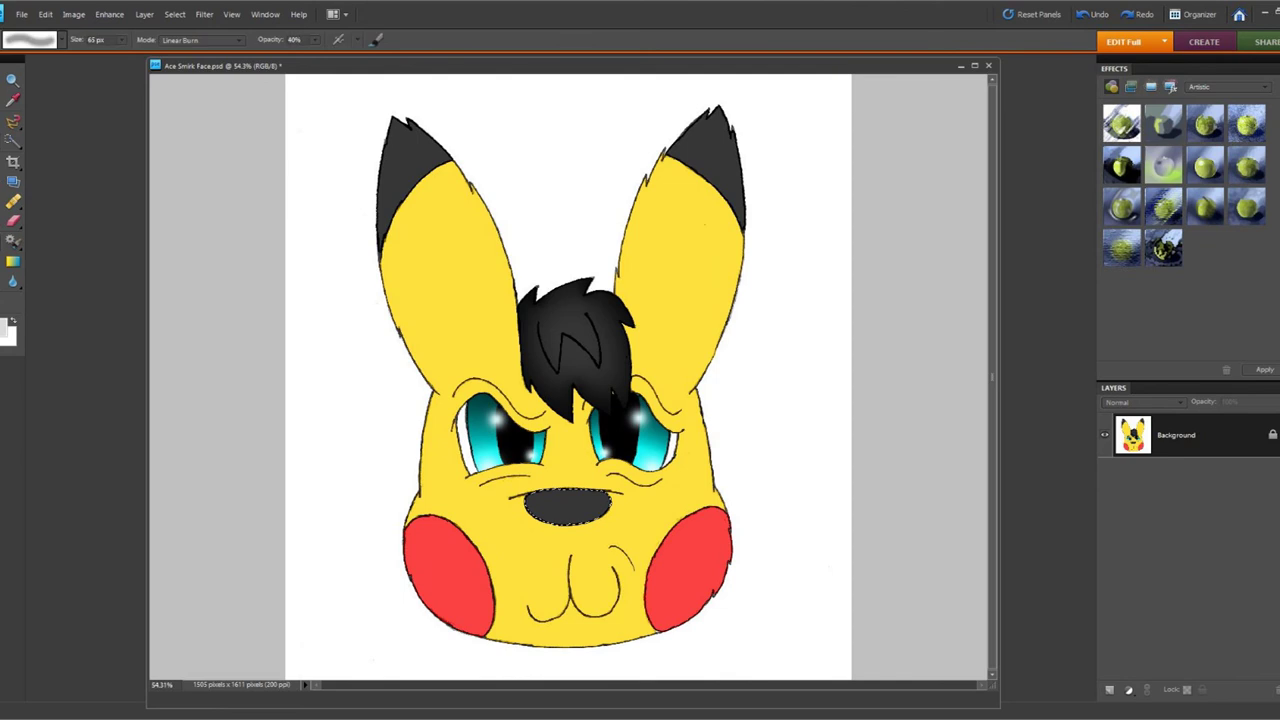
{"action": "left_click", "coordinate": [61, 40]}
{"action": "left_click", "coordinate": [69, 141]}
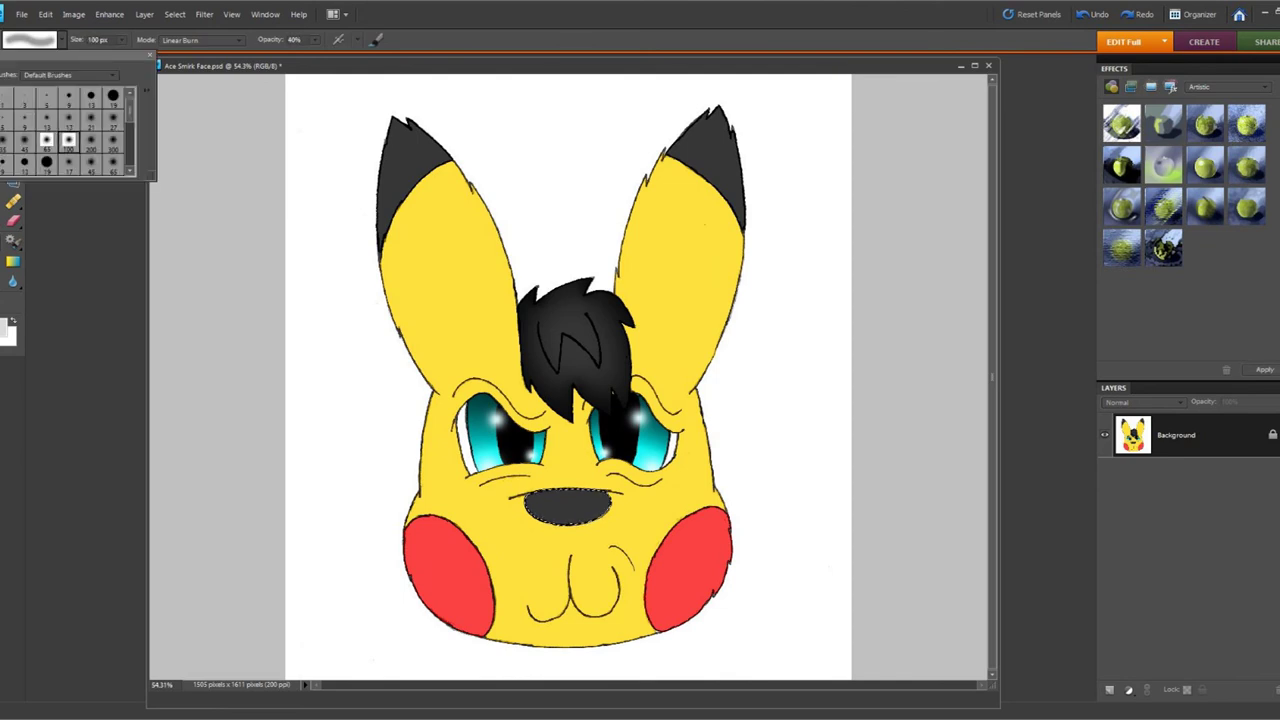
{"action": "key", "text": "Escape"}
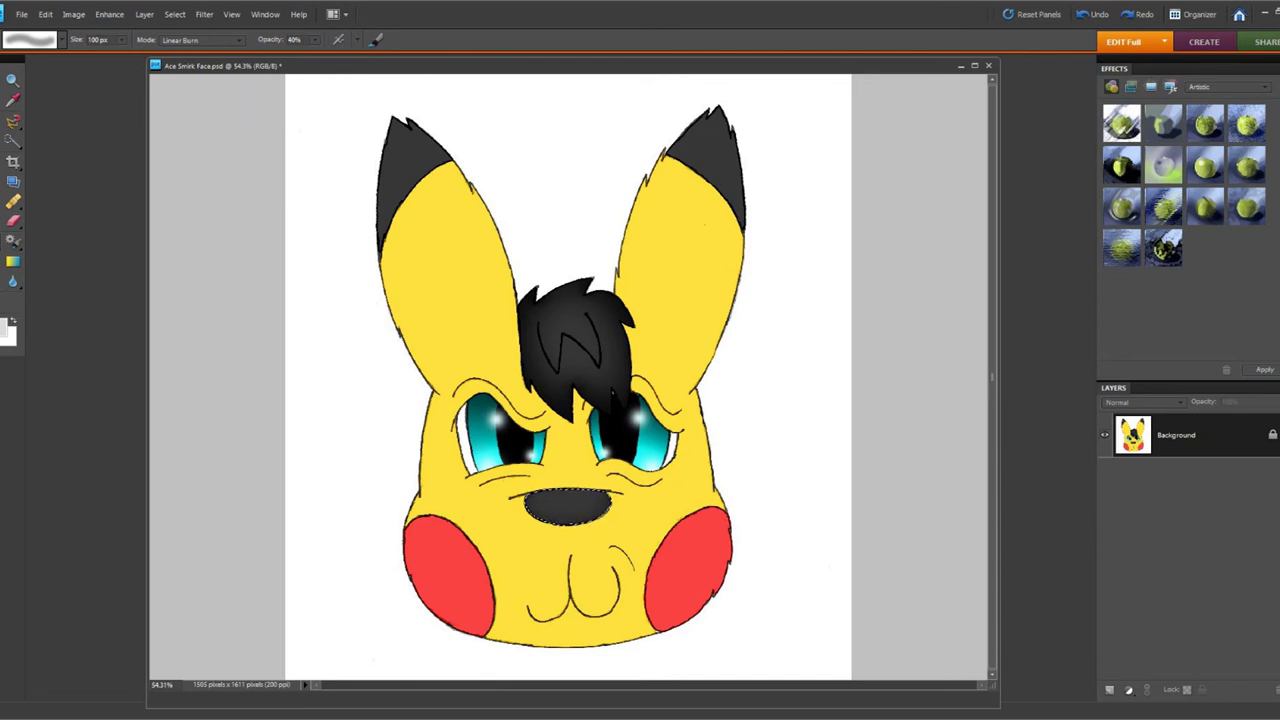
{"action": "left_click", "coordinate": [61, 40]}
{"action": "left_click", "coordinate": [91, 141]}
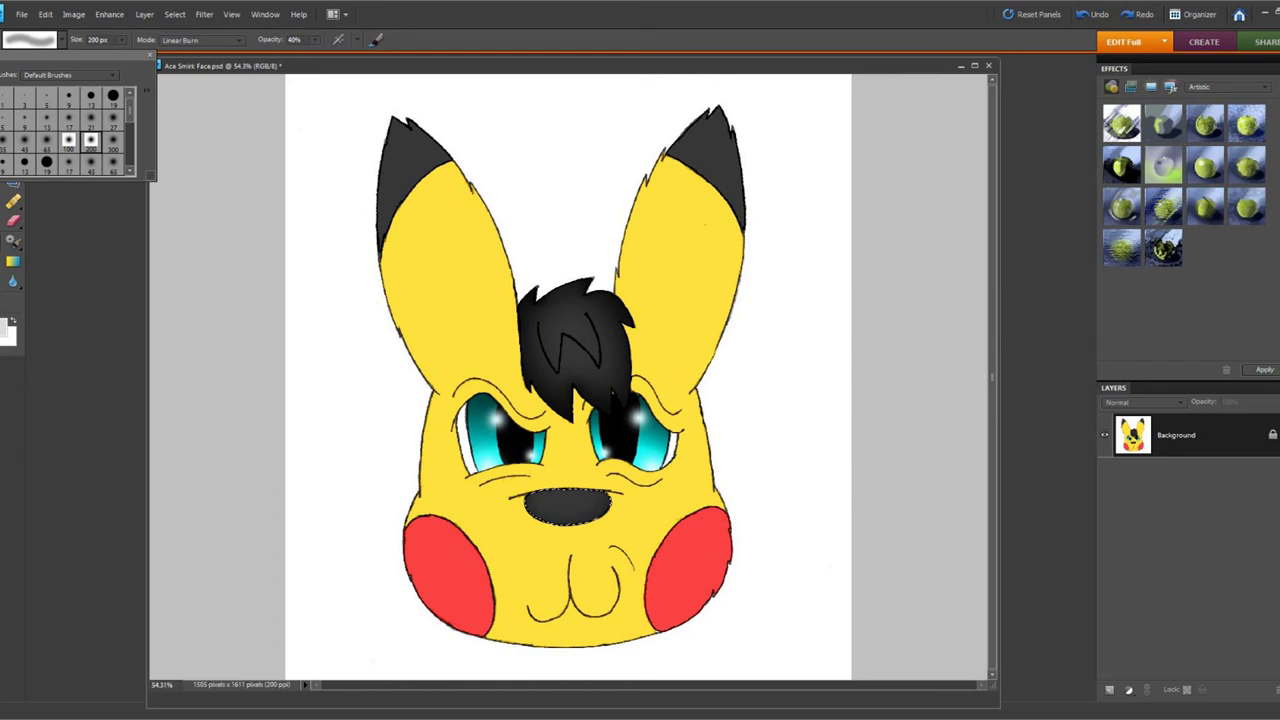
{"action": "left_click", "coordinate": [150, 55]}
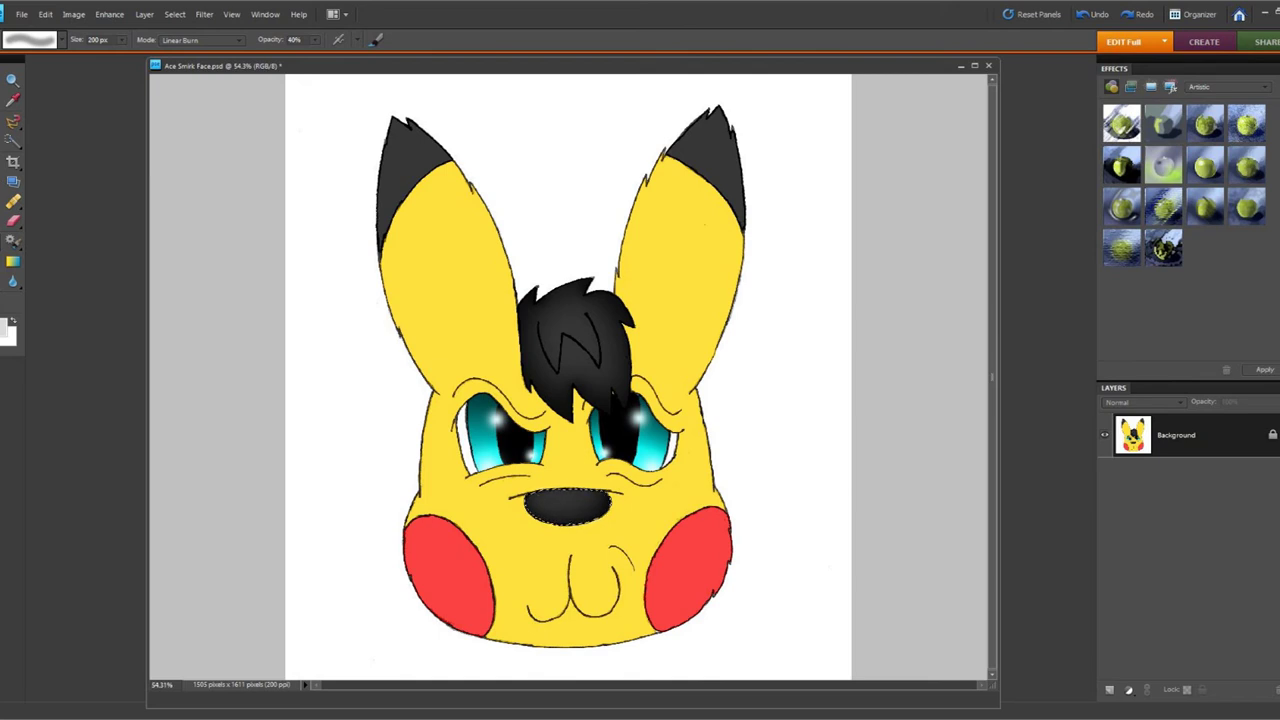
Select the yellow fur area with the Magic Wand and add both dark ear tips to the selection
{"action": "key", "text": "w"}
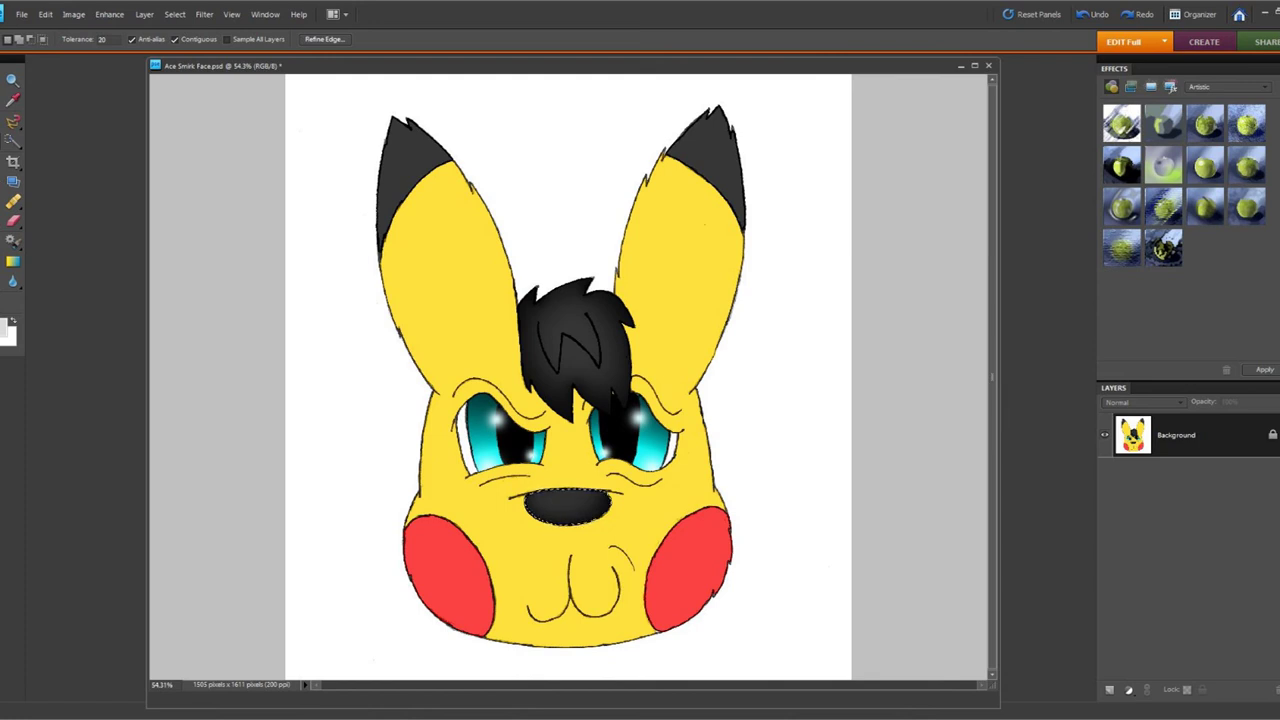
{"action": "left_click", "coordinate": [704, 222]}
{"action": "right_click", "coordinate": [701, 157]}
{"action": "left_click", "coordinate": [724, 164]}
{"action": "right_click", "coordinate": [411, 159]}
{"action": "left_click", "coordinate": [434, 166]}
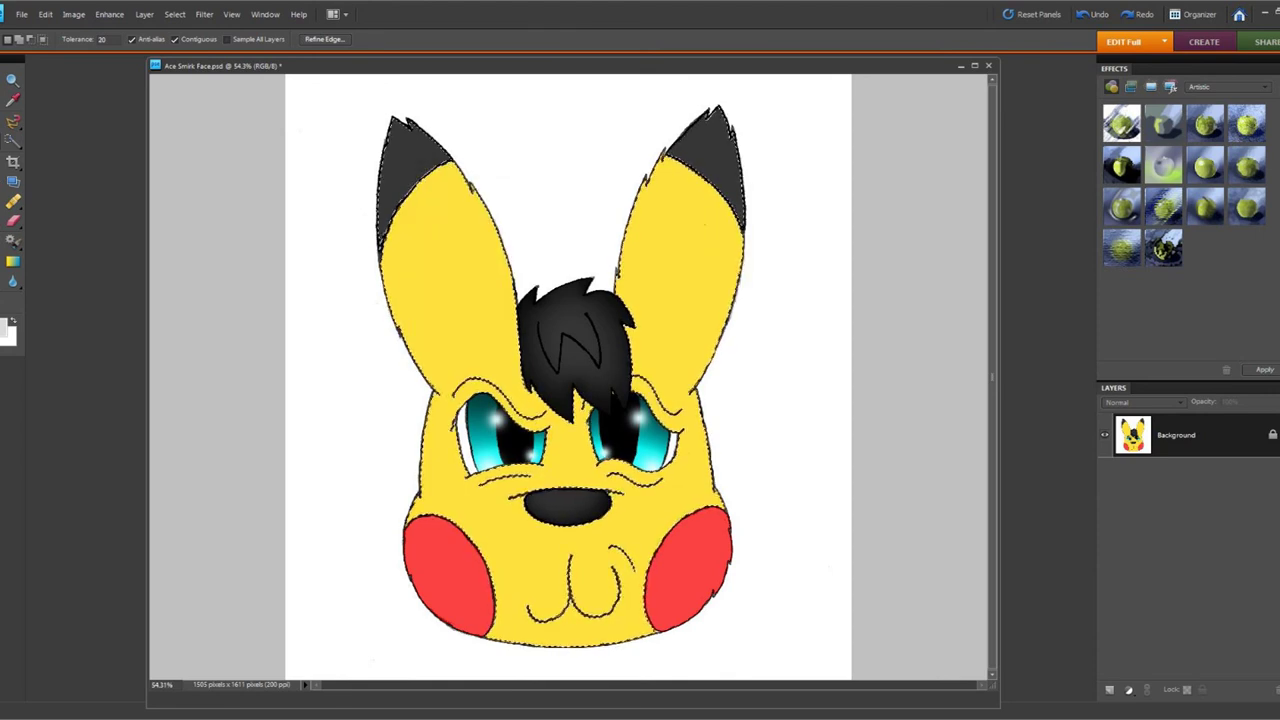
Add the remaining areas to the fur selection and expand it by +100% with Refine Edge, applying it twice
{"action": "right_click", "coordinate": [451, 363]}
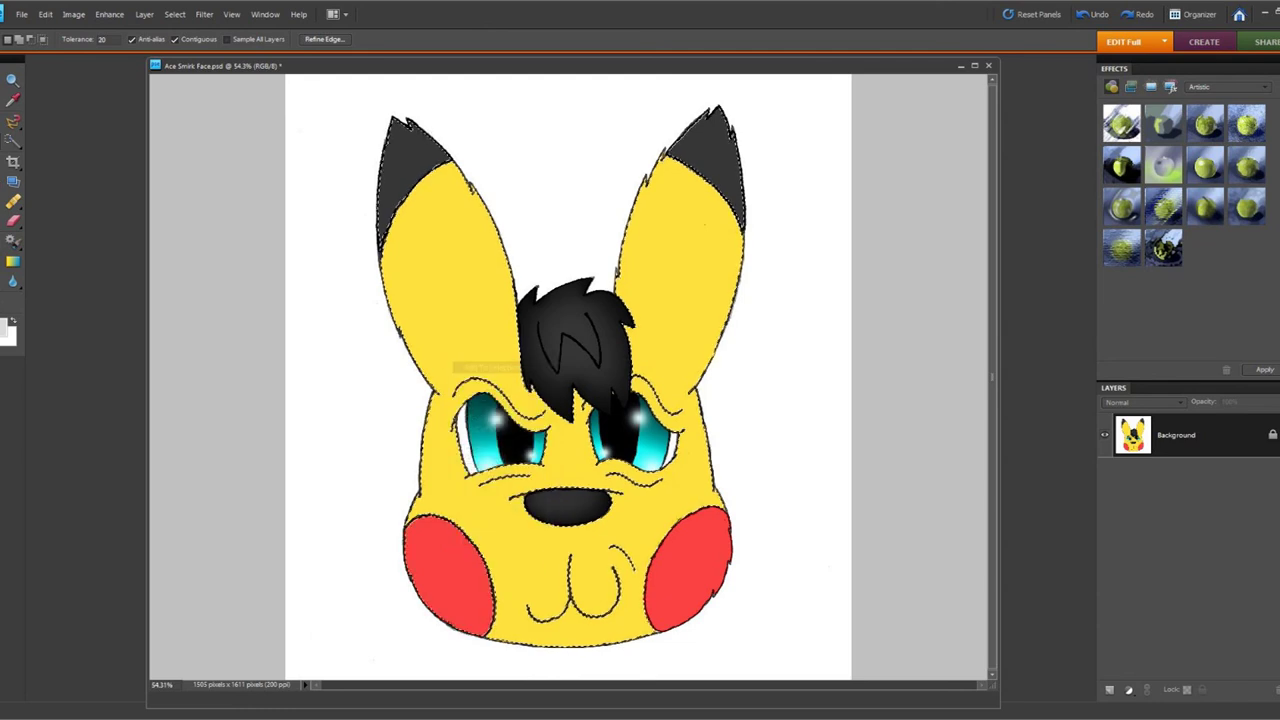
{"action": "right_click", "coordinate": [706, 352]}
{"action": "left_click", "coordinate": [745, 360]}
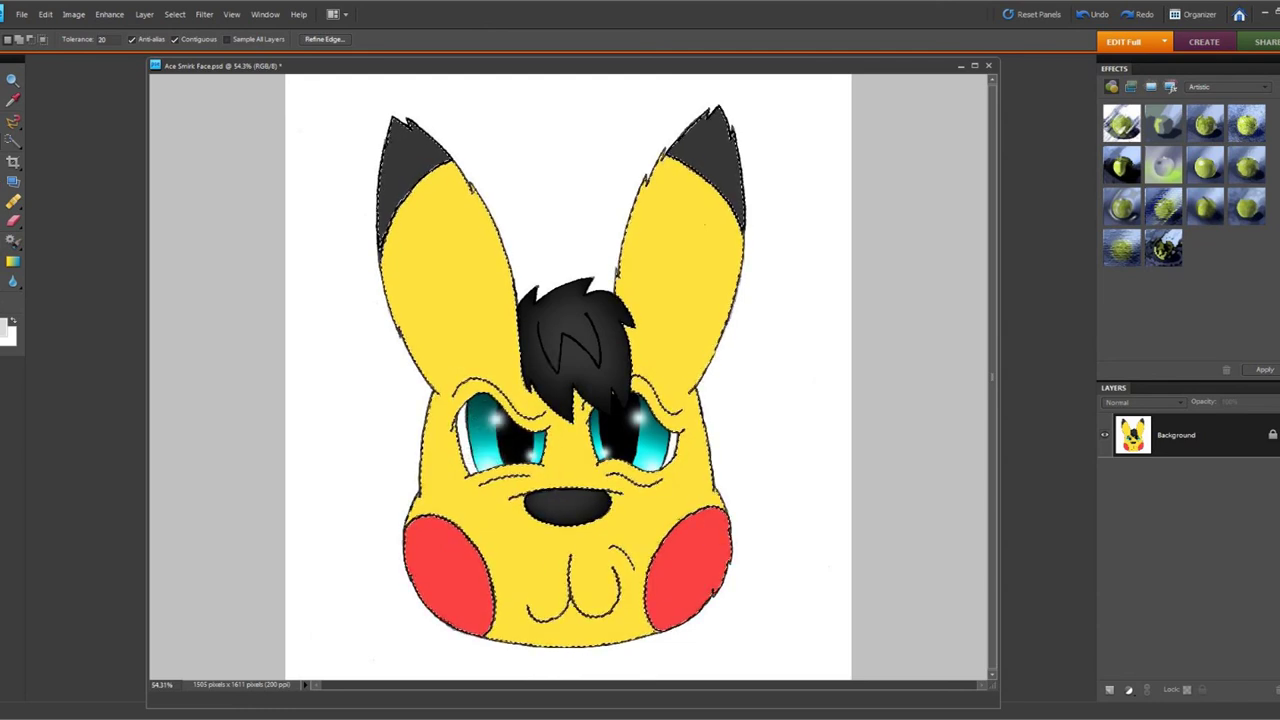
{"action": "left_click", "coordinate": [325, 39]}
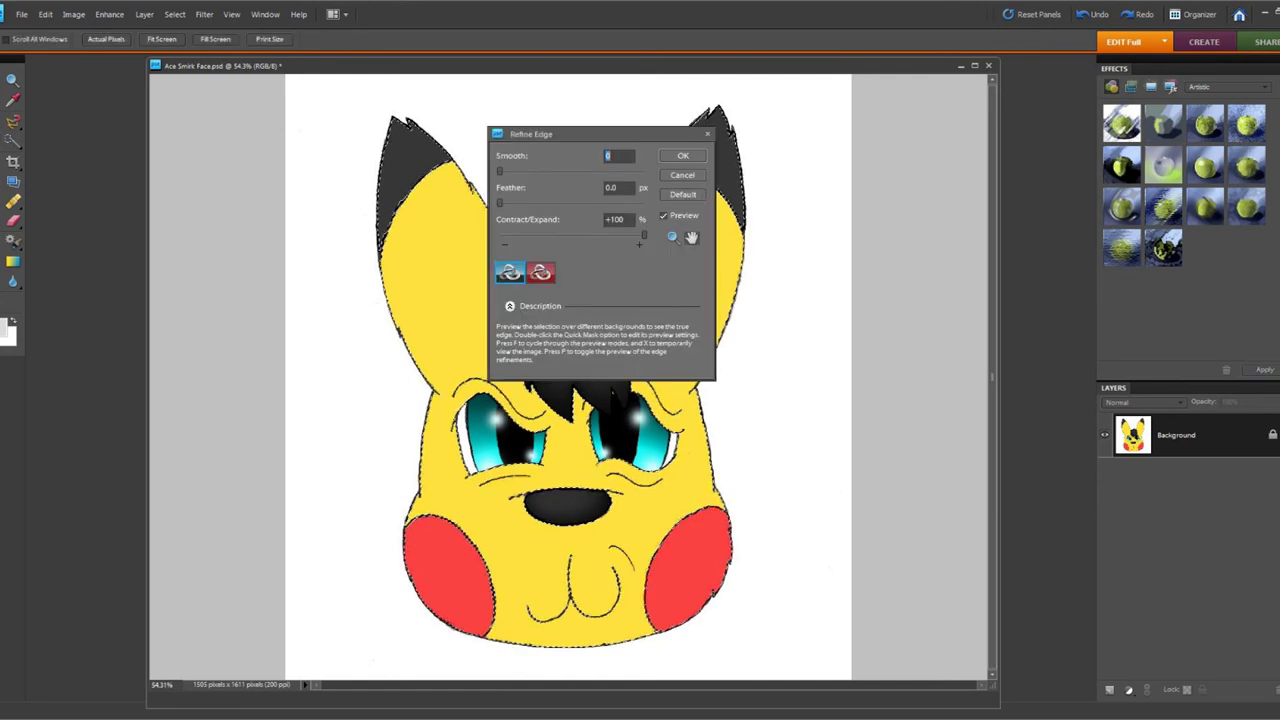
{"action": "left_click", "coordinate": [683, 156]}
{"action": "left_click", "coordinate": [325, 39]}
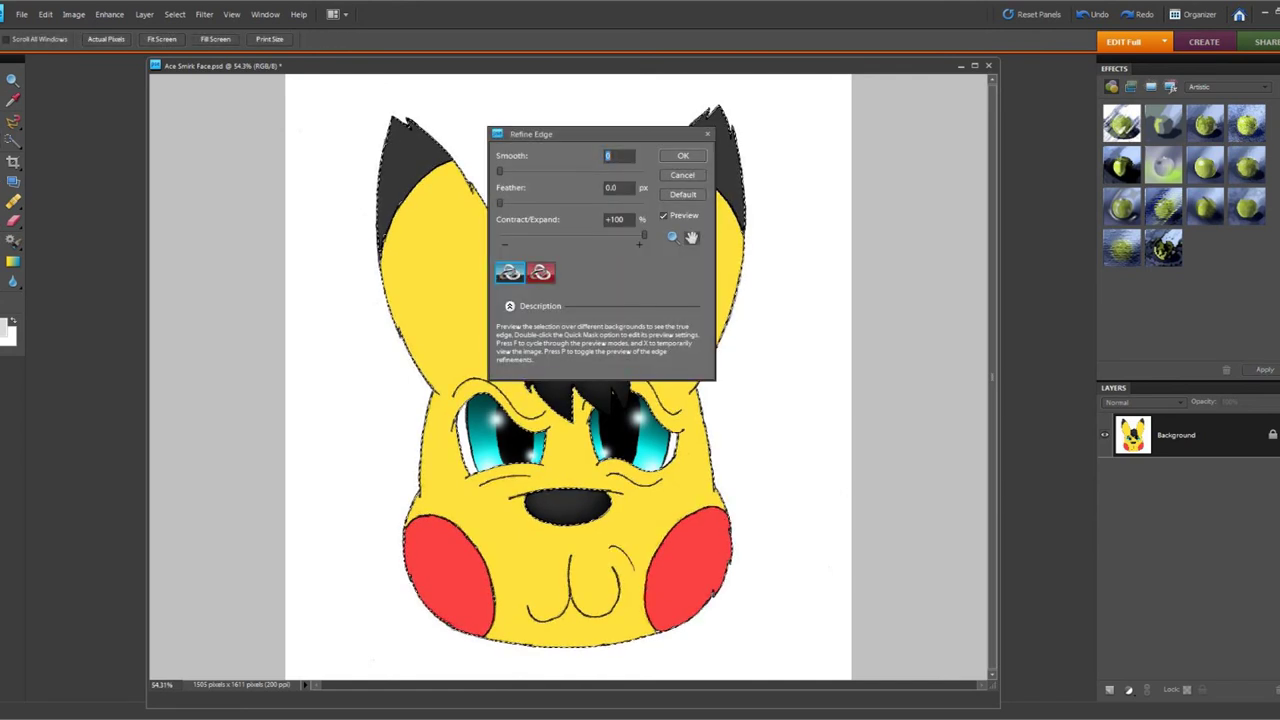
{"action": "left_click", "coordinate": [683, 156]}
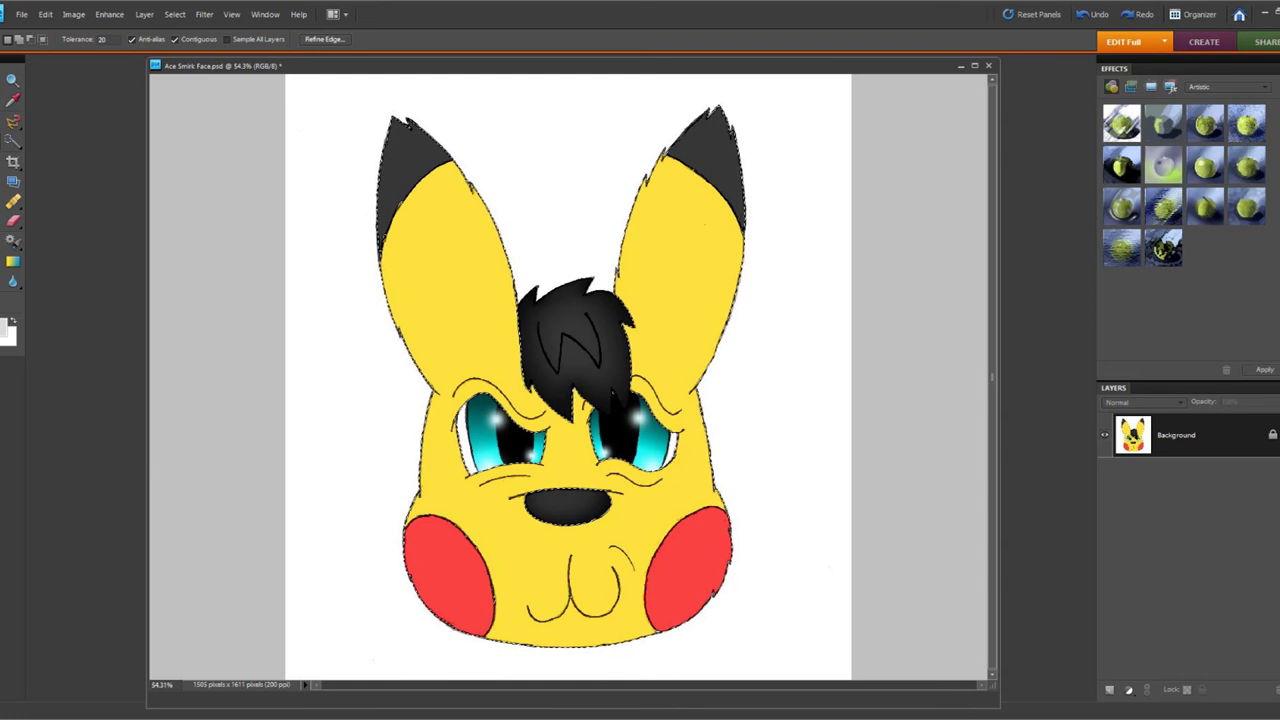
Shade the fur along the mouth, brow and under-eye lines with the soft 45-pixel brush
{"action": "key", "text": "b"}
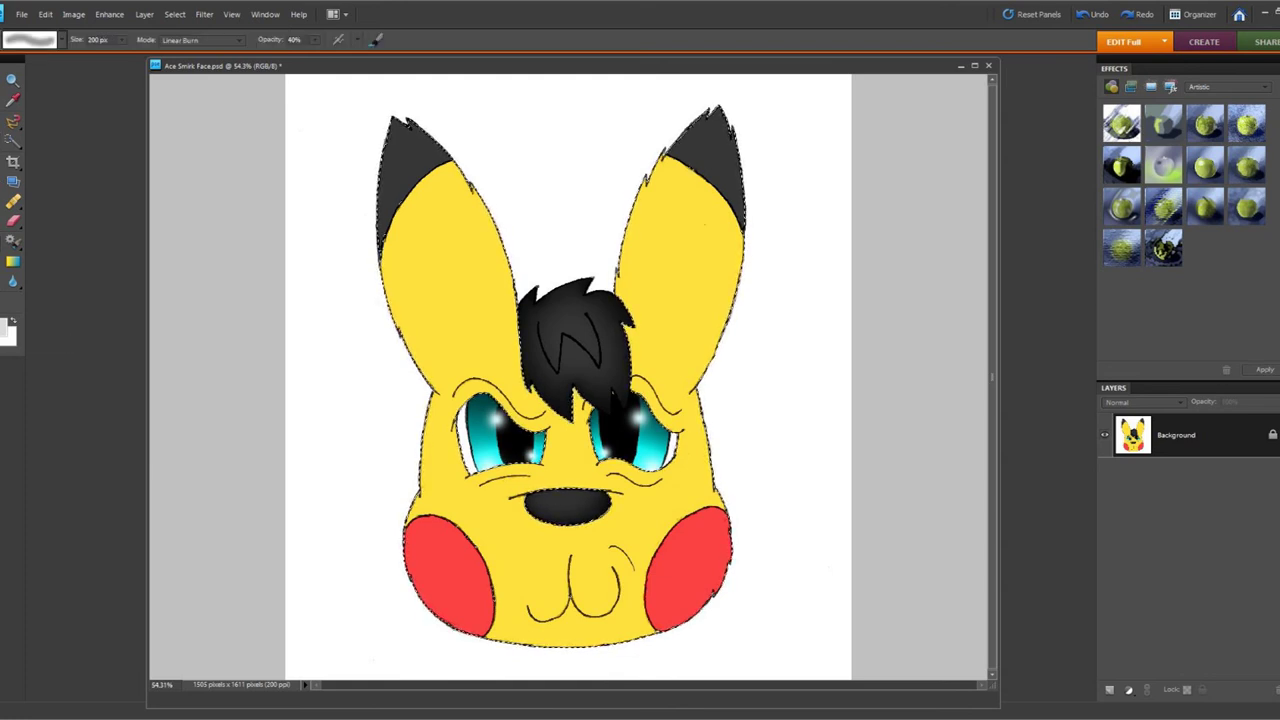
{"action": "key", "text": "i"}
{"action": "left_click", "coordinate": [7, 326]}
{"action": "key", "text": "Return"}
{"action": "left_click", "coordinate": [61, 40]}
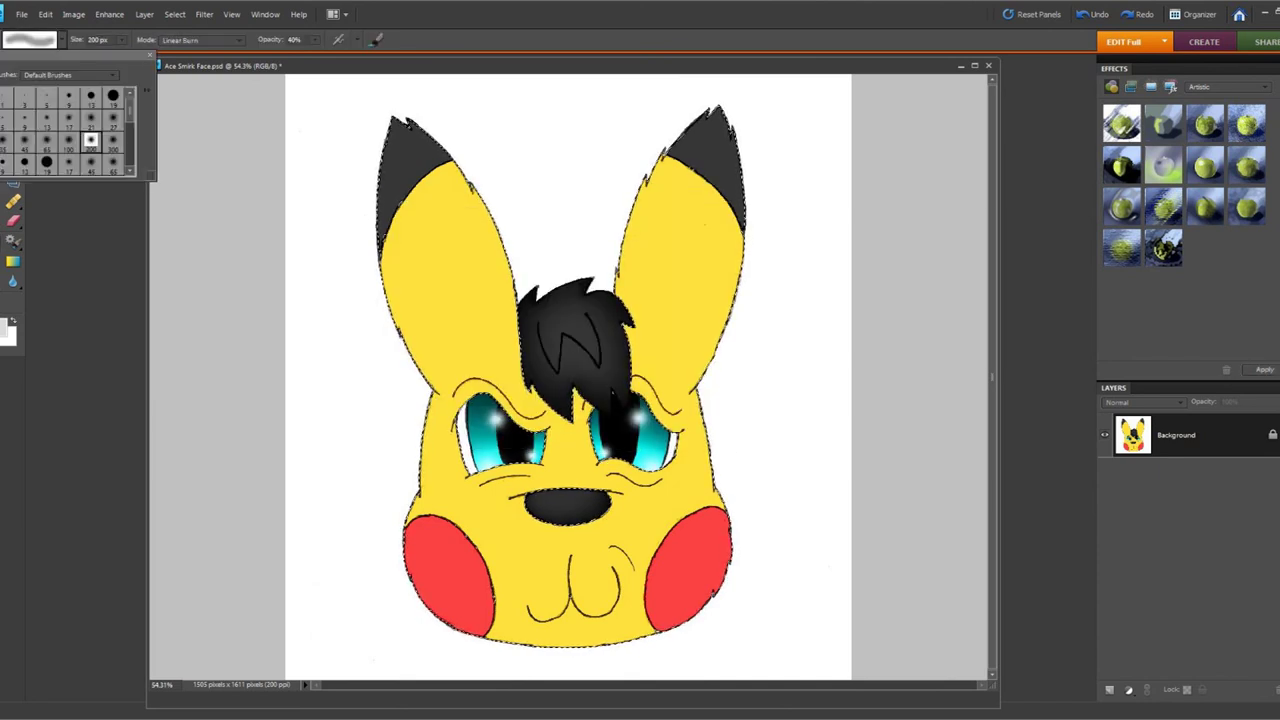
{"action": "left_click", "coordinate": [25, 141]}
{"action": "key", "text": "Return"}
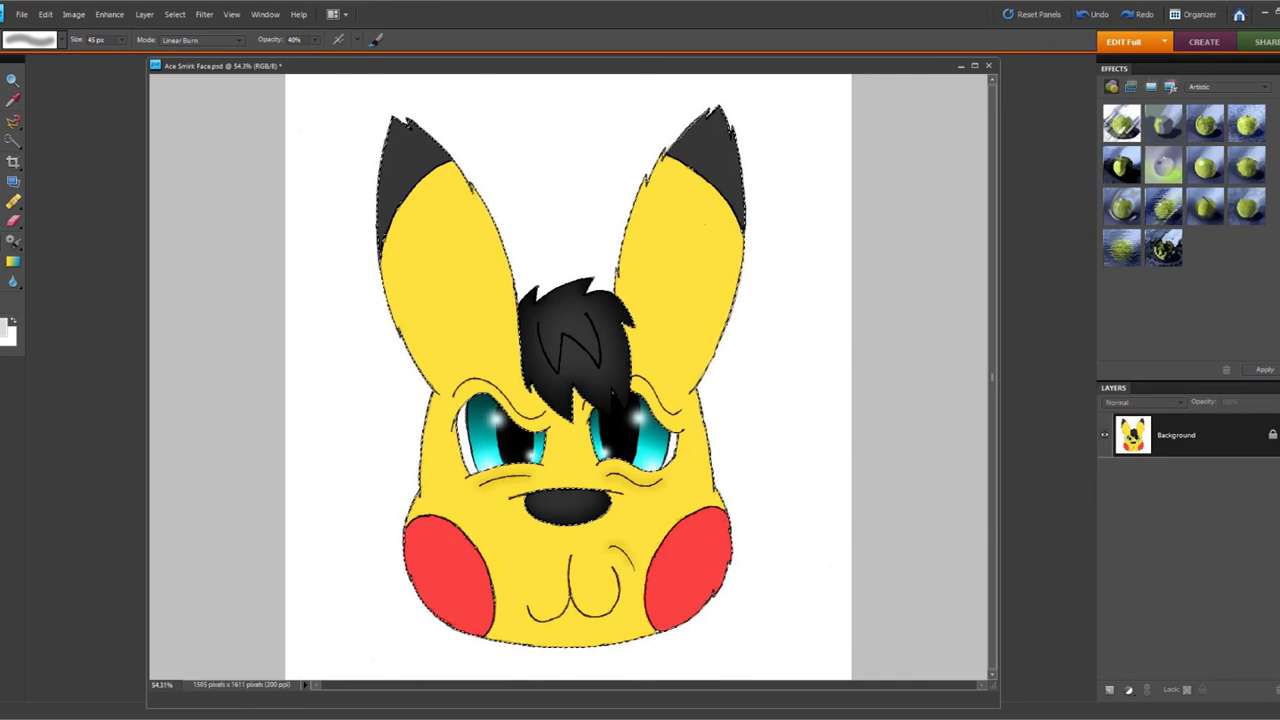
{"action": "left_click_drag", "start_coordinate": [570, 572], "coordinate": [569, 590]}
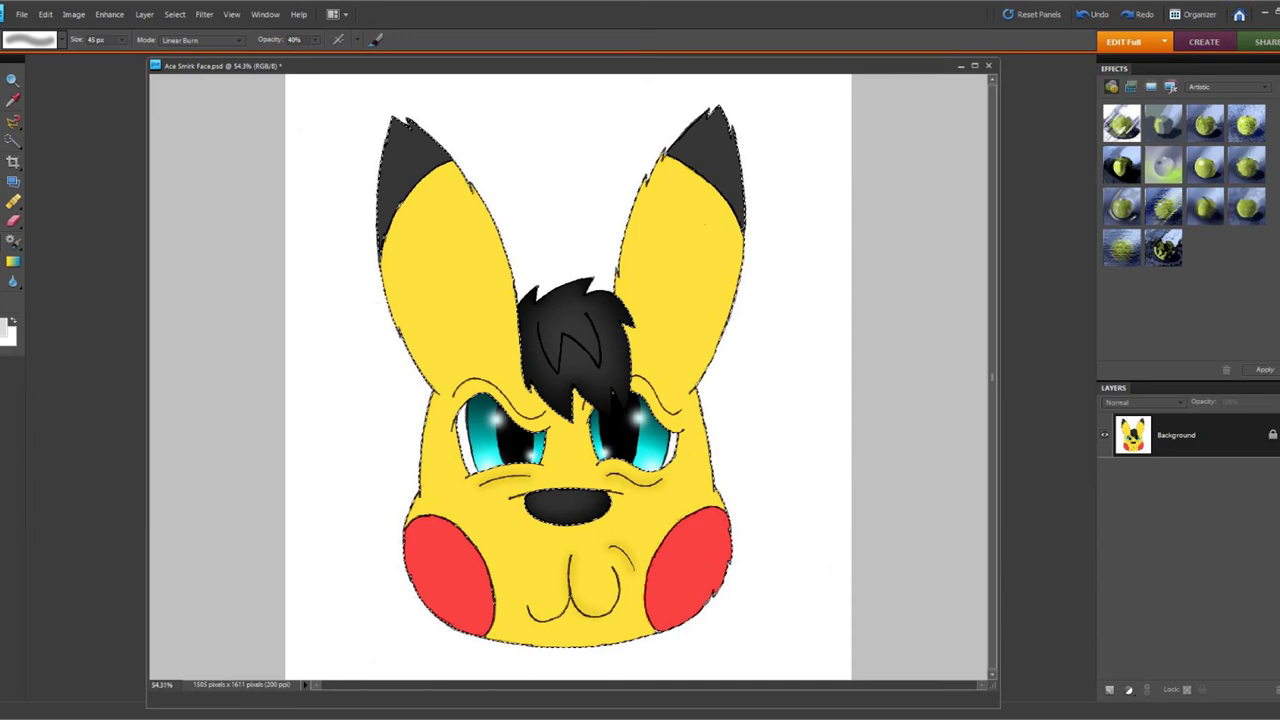
{"action": "left_click_drag", "start_coordinate": [614, 598], "coordinate": [618, 591]}
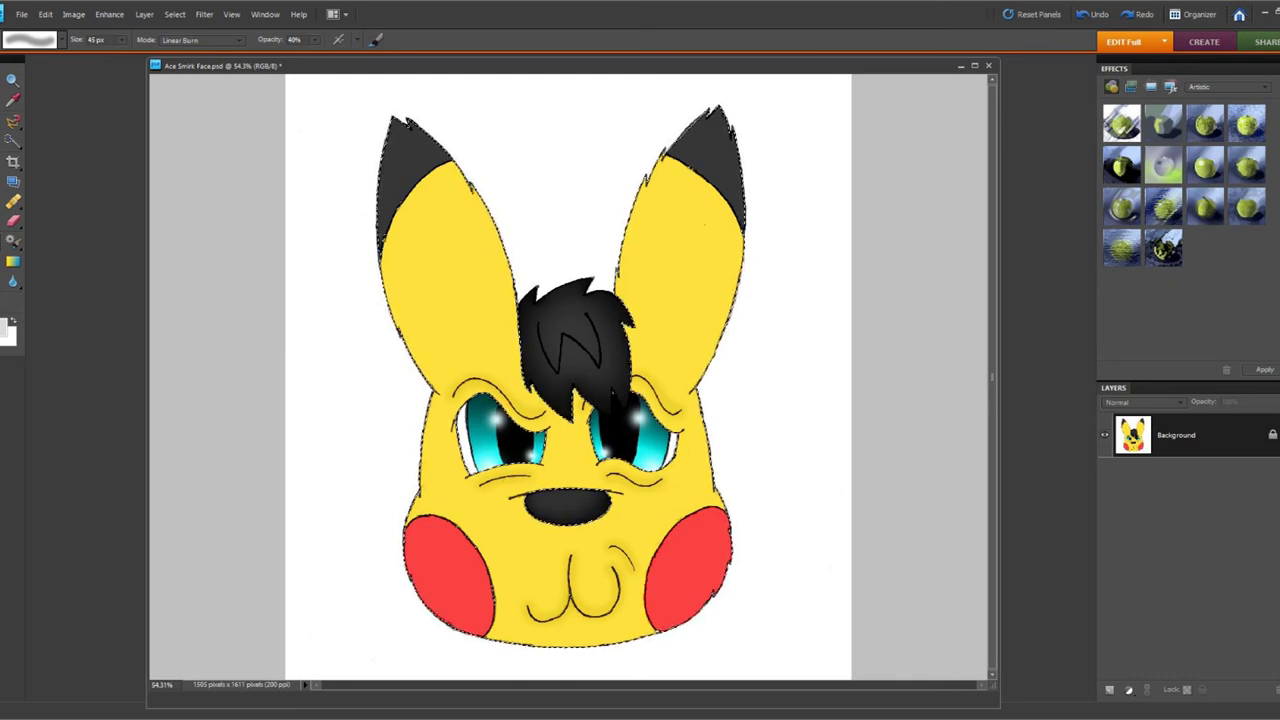
Set the foreground color to gray 808080 and paint a shadow on the fur under the nose
{"action": "key", "text": "i"}
{"action": "left_click", "coordinate": [7, 326]}
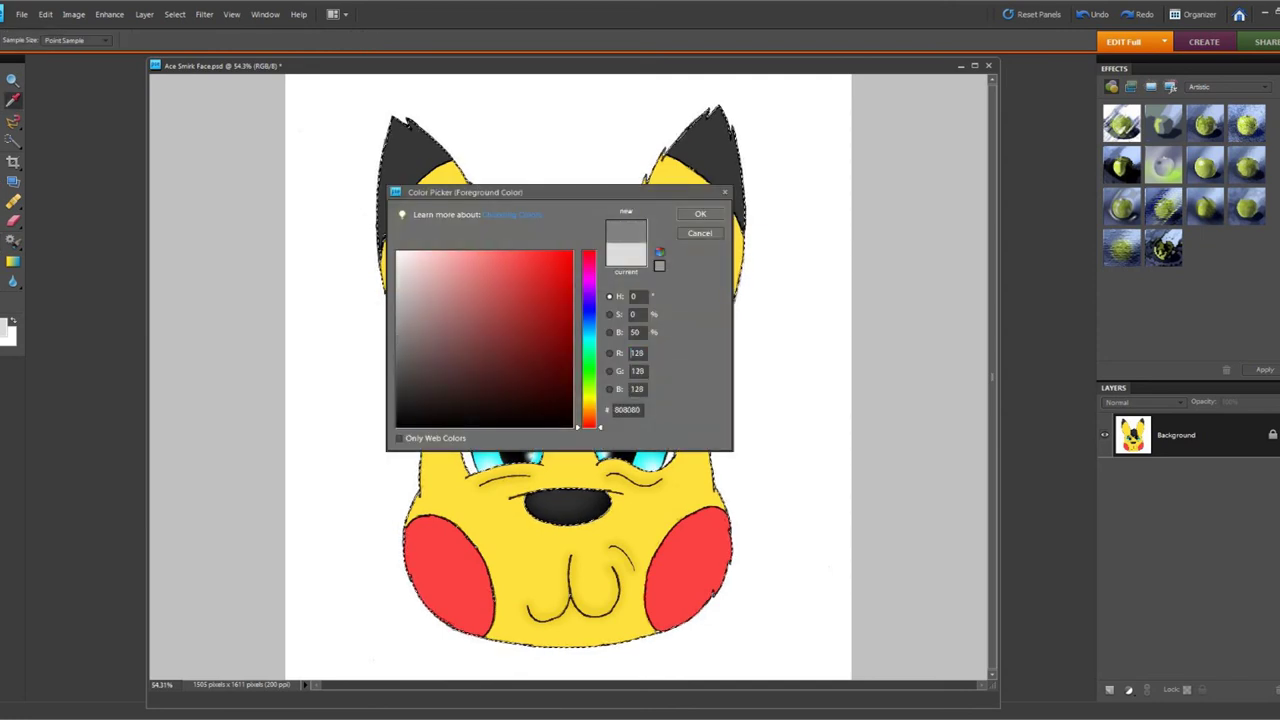
{"action": "left_click", "coordinate": [702, 215]}
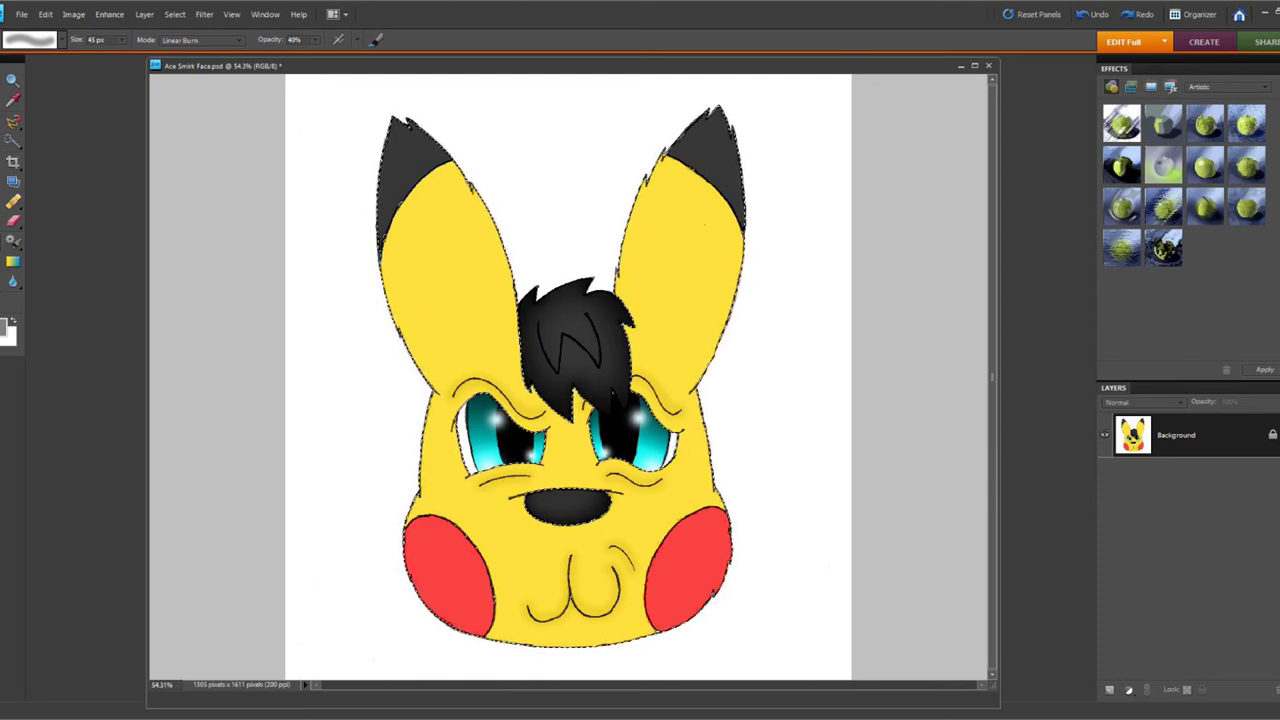
{"action": "left_click_drag", "start_coordinate": [609, 513], "coordinate": [583, 525]}
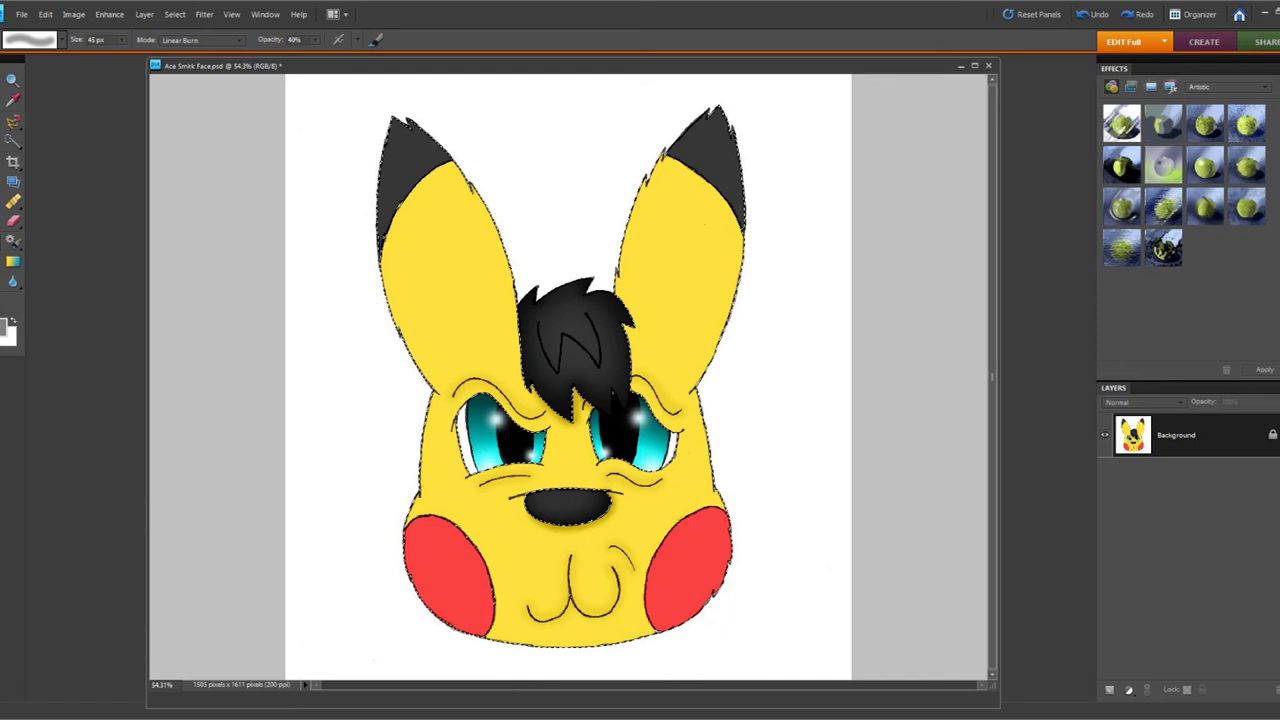
{"action": "key", "text": "a"}
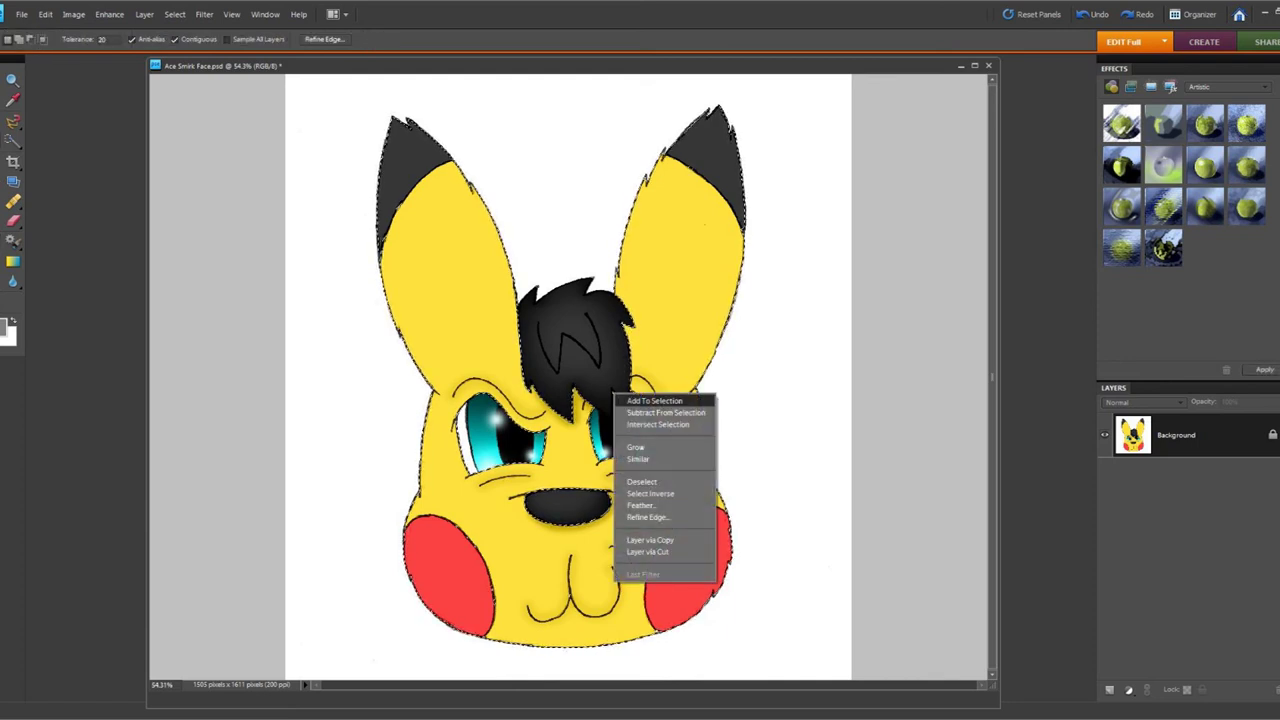
{"action": "left_click", "coordinate": [74, 15]}
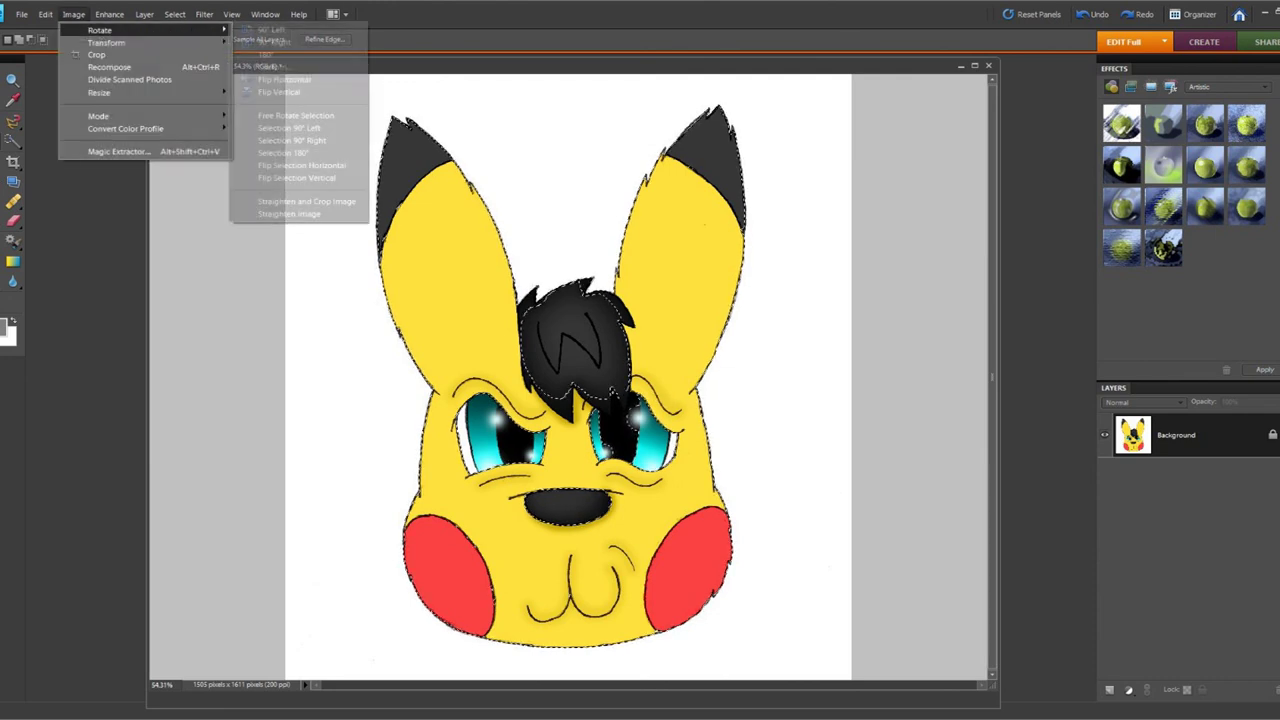
{"action": "key", "text": "Left"}
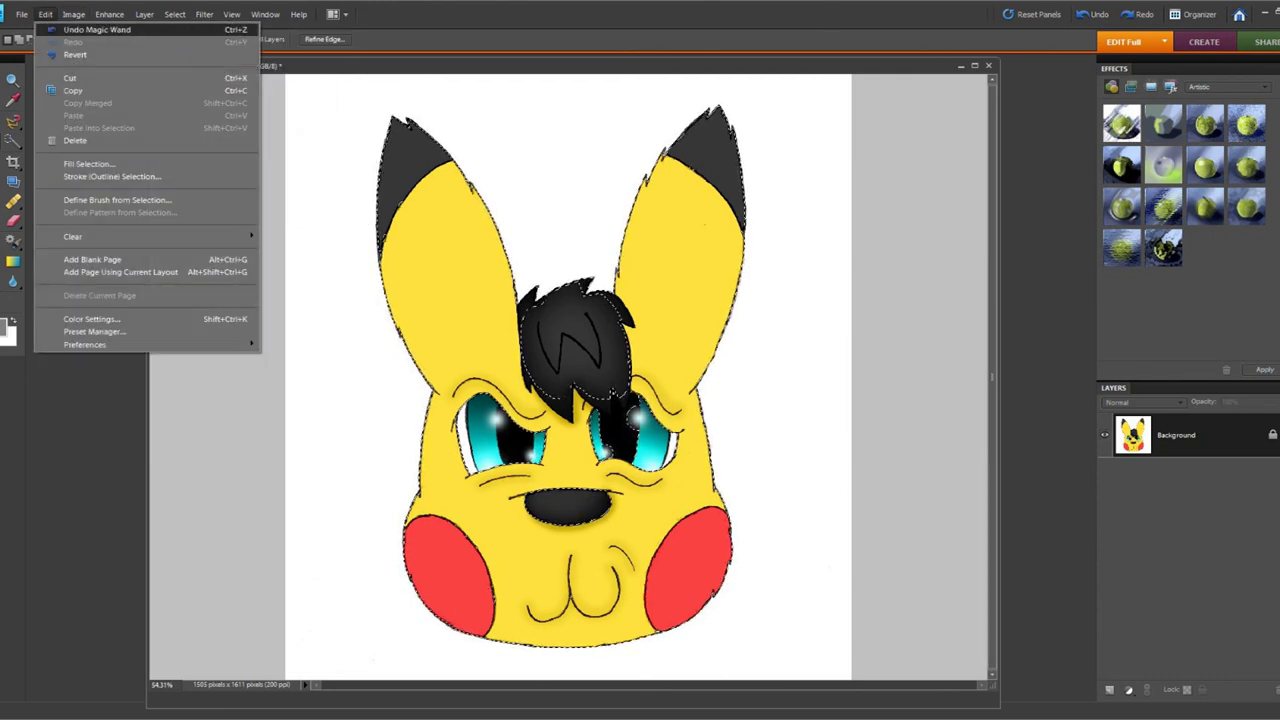
{"action": "key", "text": "Escape"}
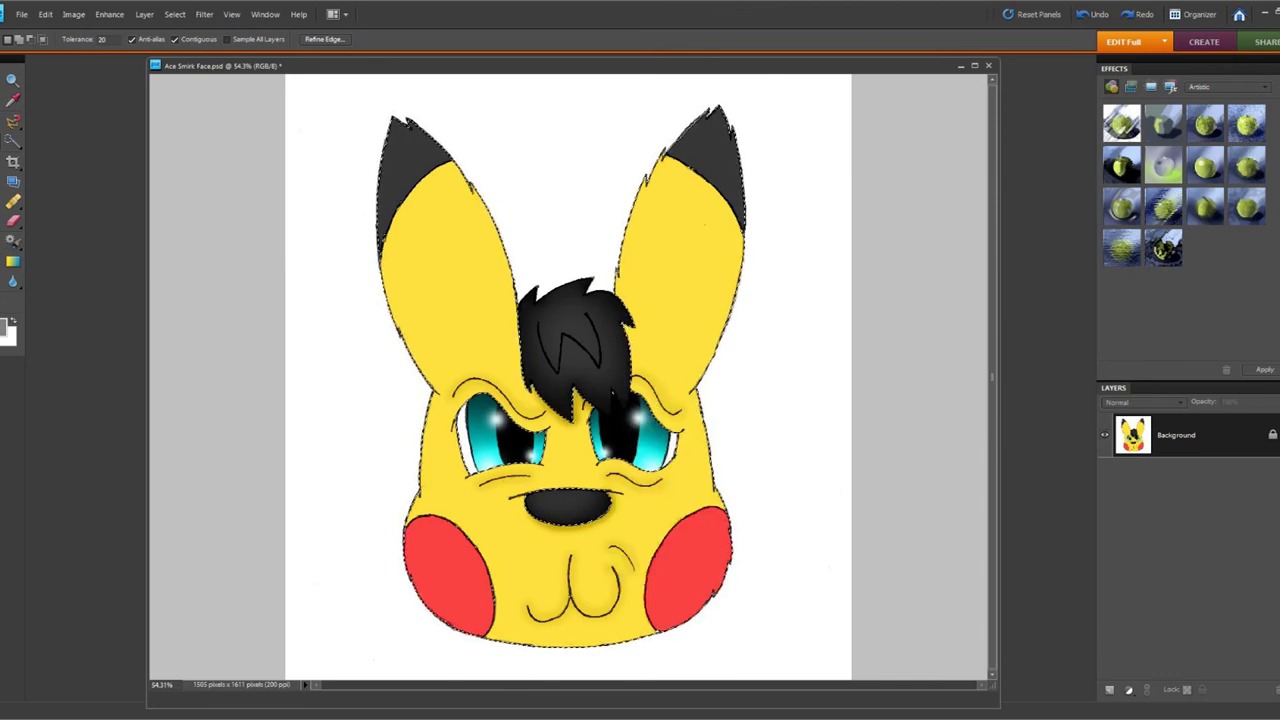
Apply Refine Edge to the selection again and paint a shadow on the fur around the hair with the 45-pixel brush
{"action": "key", "text": "ctrl+alt+r"}
{"action": "key", "text": "Return"}
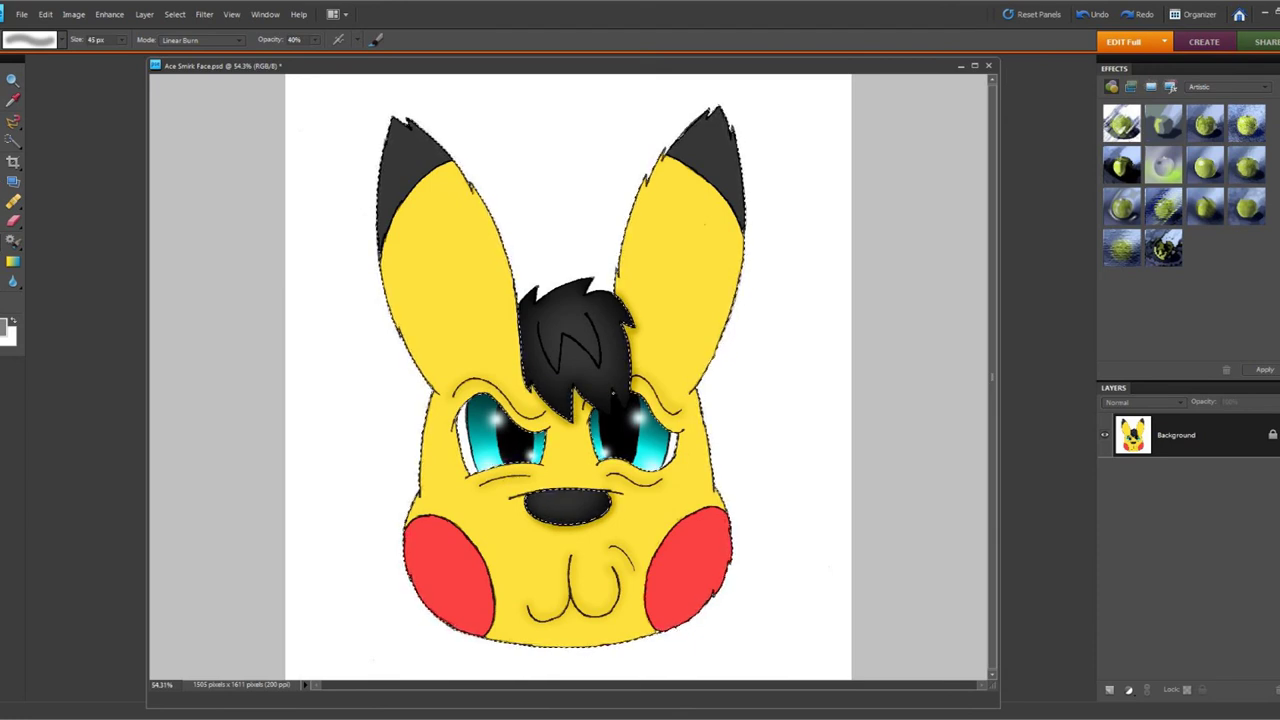
{"action": "left_click", "coordinate": [12, 140]}
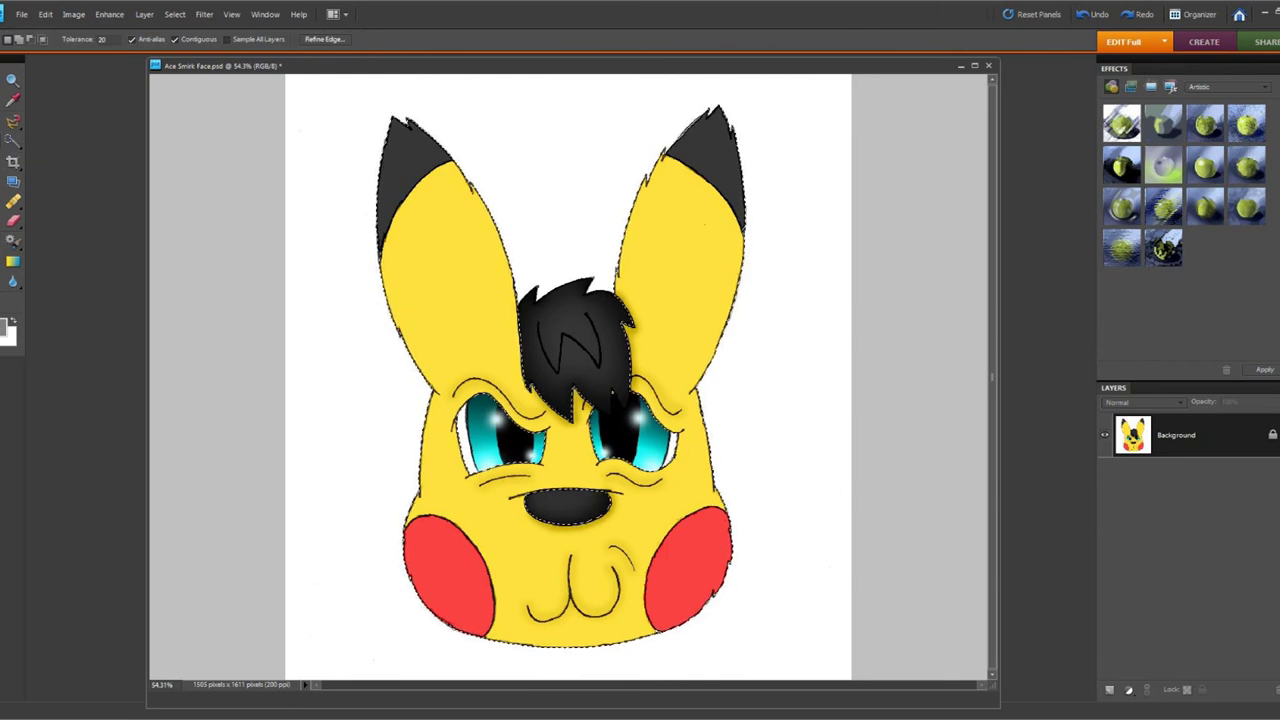
Shade the edges of the ears, head and cheeks with the soft 300-pixel brush in light gray cdcdcd
{"action": "key", "text": "b"}
{"action": "left_click", "coordinate": [61, 40]}
{"action": "left_click", "coordinate": [113, 141]}
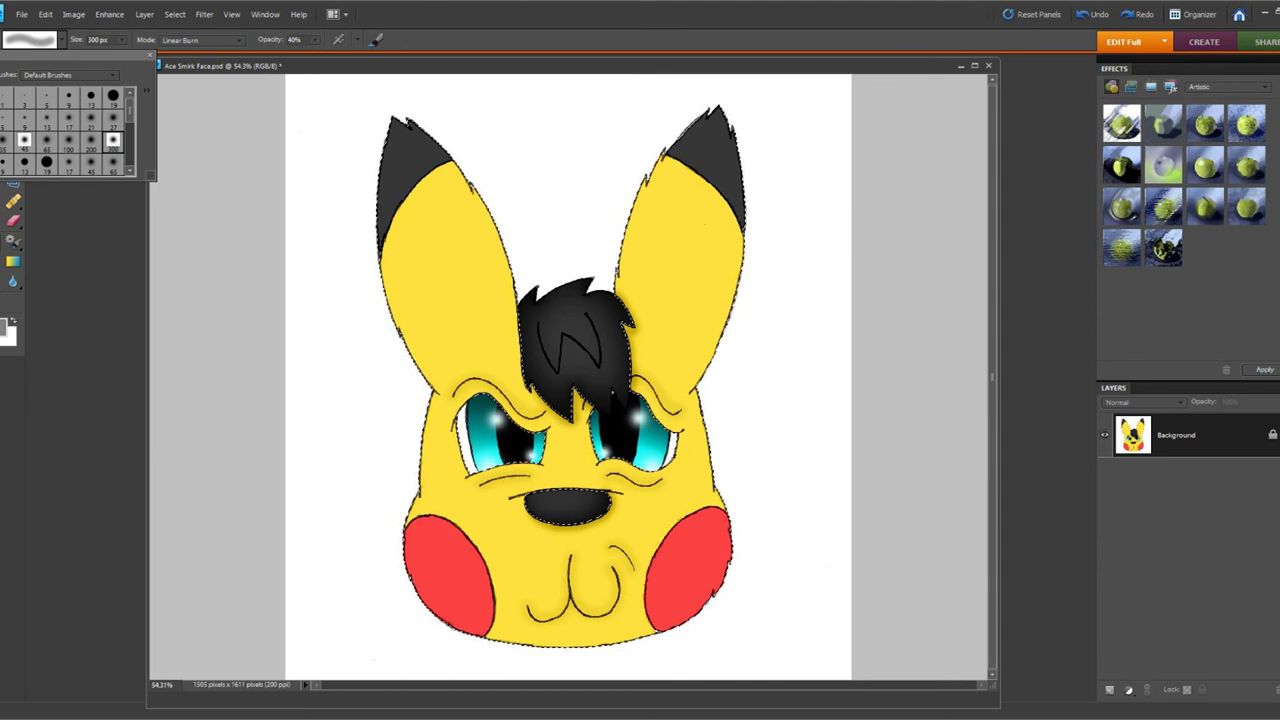
{"action": "left_click", "coordinate": [3, 327]}
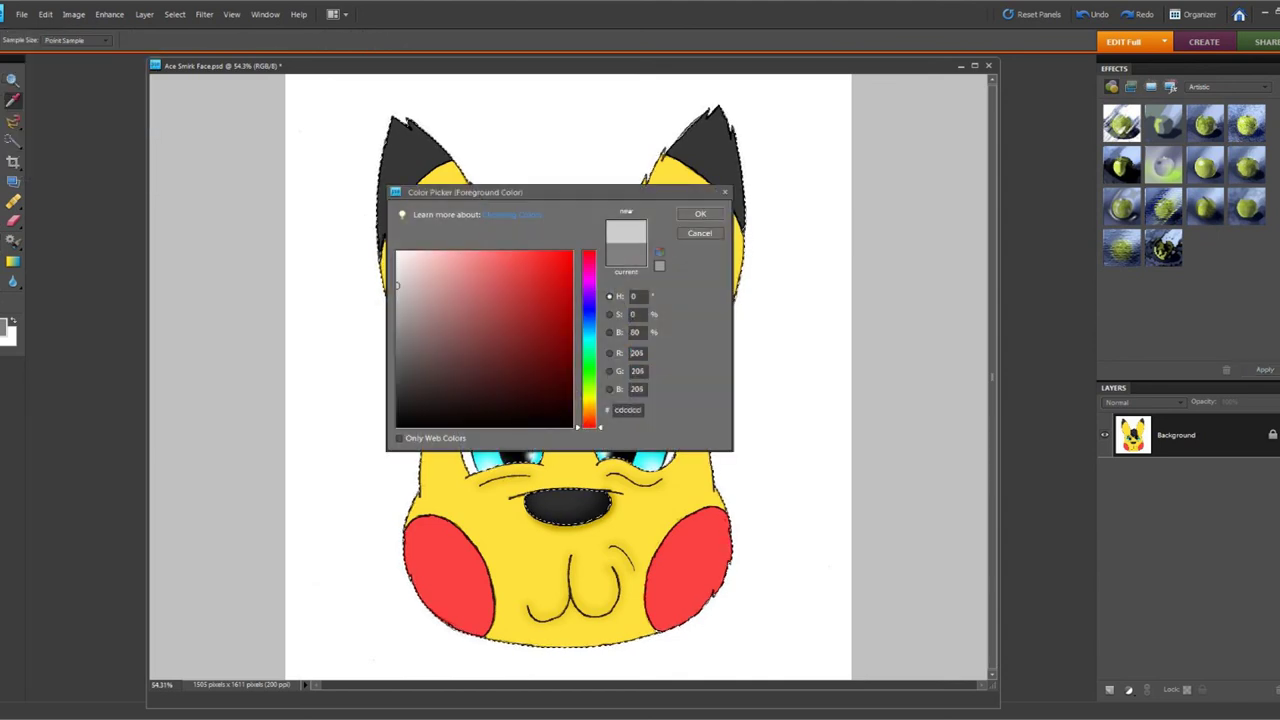
{"action": "left_click", "coordinate": [700, 214]}
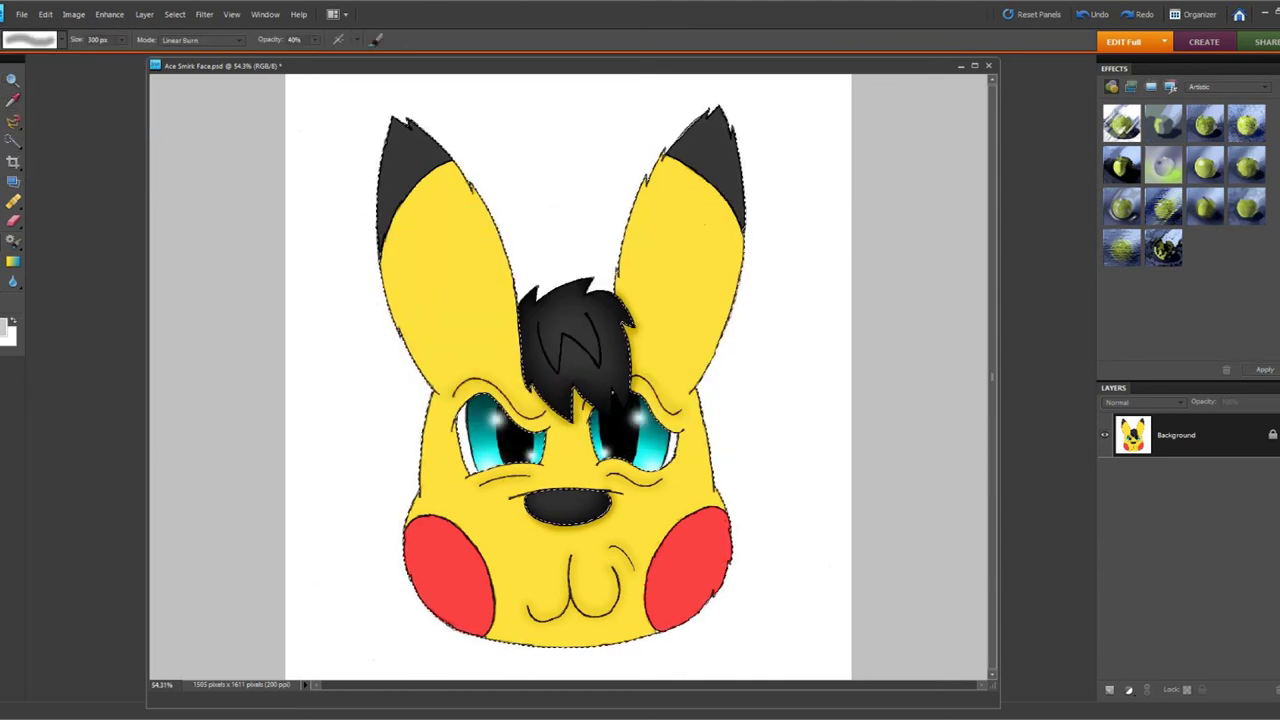
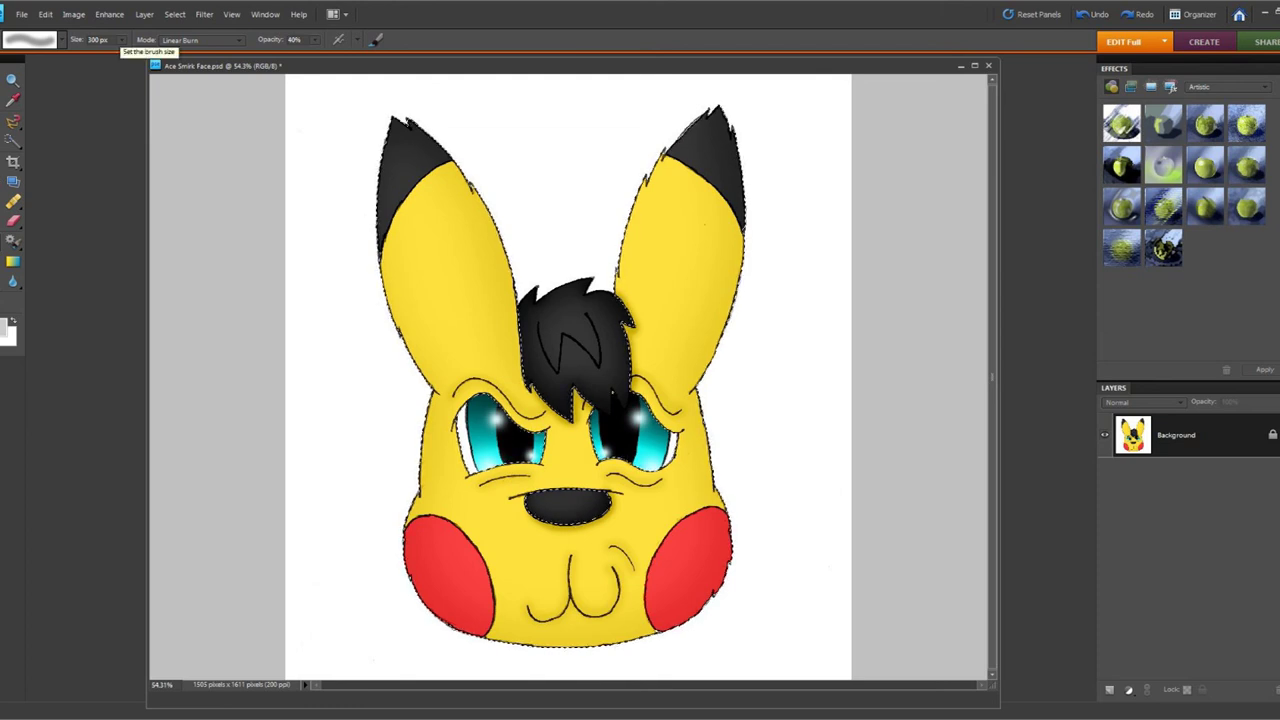
Deepen the shading on the ears, cheeks and lower face with progressively larger soft brushes, up to 533 px
{"action": "left_click", "coordinate": [122, 40]}
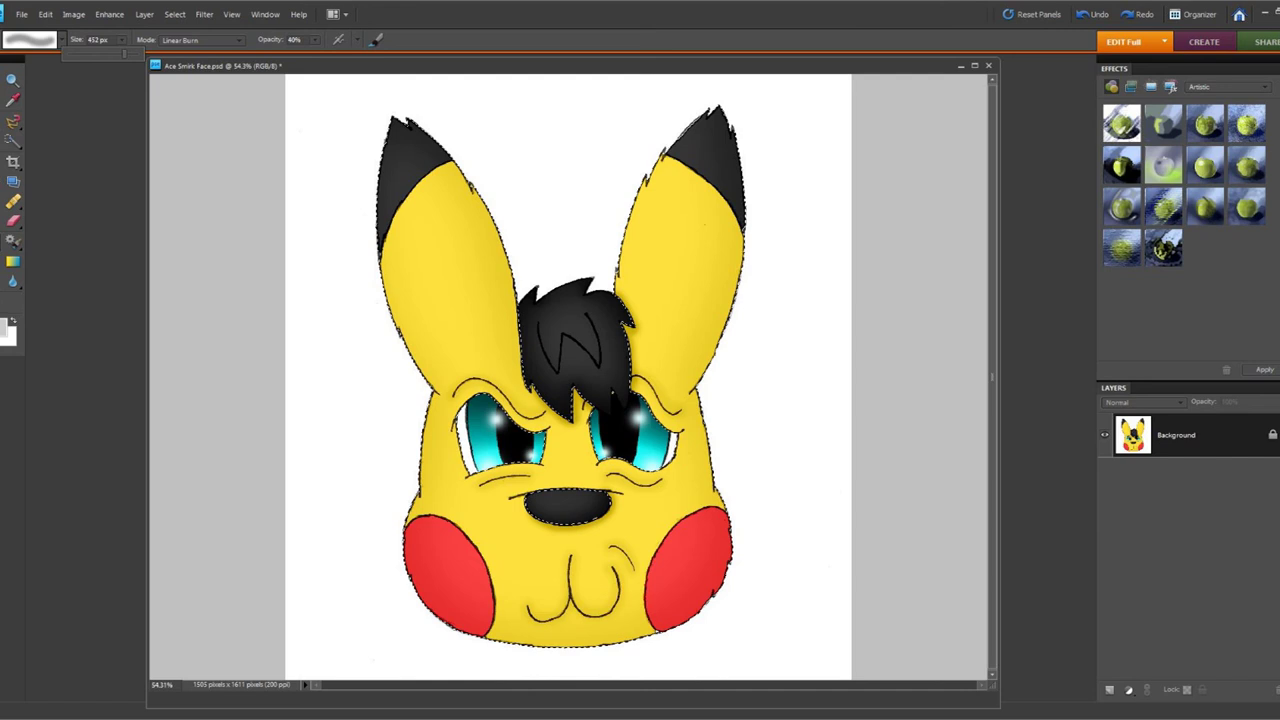
{"action": "left_click", "coordinate": [386, 548]}
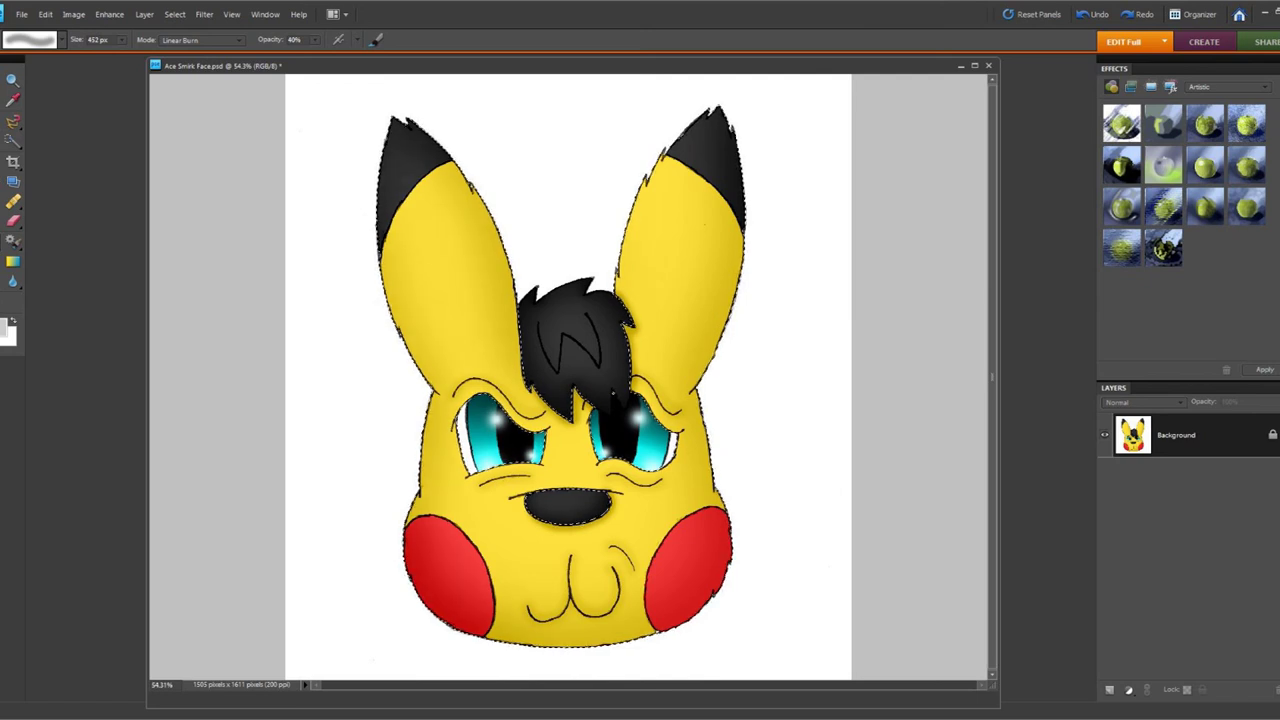
{"action": "left_click", "coordinate": [122, 40]}
{"action": "left_click_drag", "start_coordinate": [121, 54], "coordinate": [124, 54]}
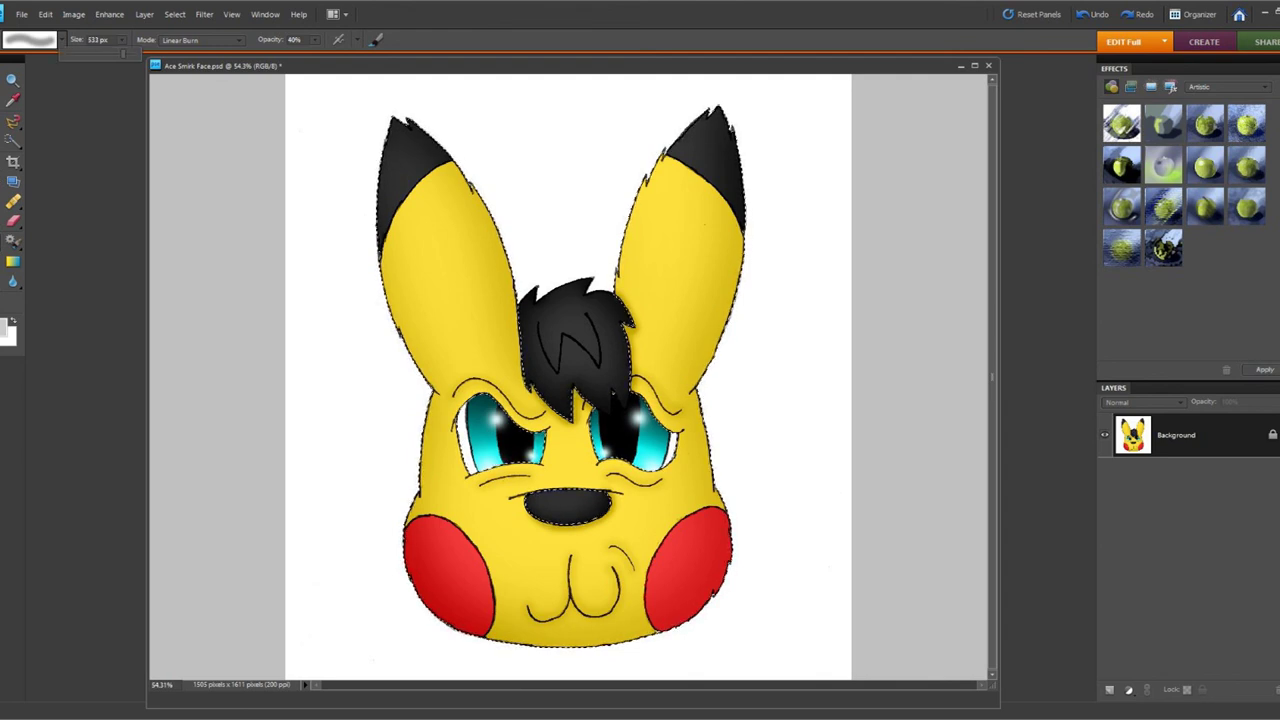
{"action": "left_click", "coordinate": [408, 618]}
{"action": "left_click", "coordinate": [728, 616]}
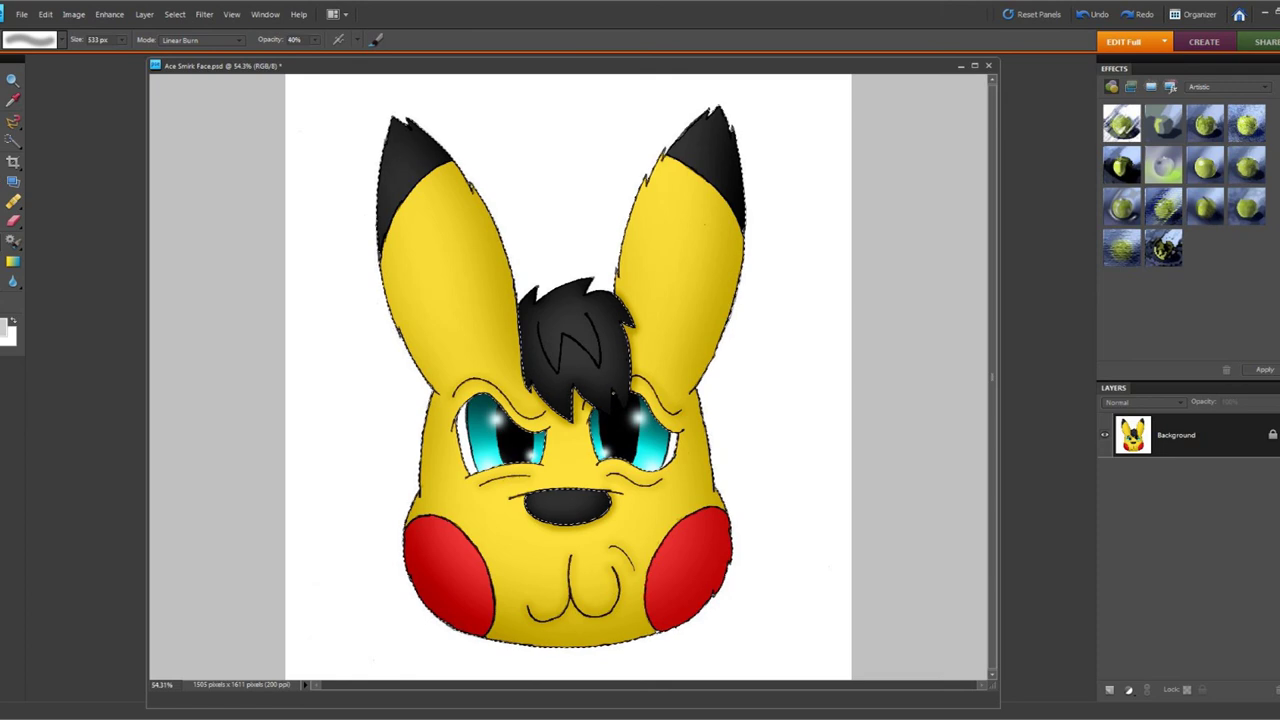
Darken the chin and the outer edges of the head and ears with the soft 200-pixel brush
{"action": "left_click", "coordinate": [62, 40]}
{"action": "left_click", "coordinate": [91, 142]}
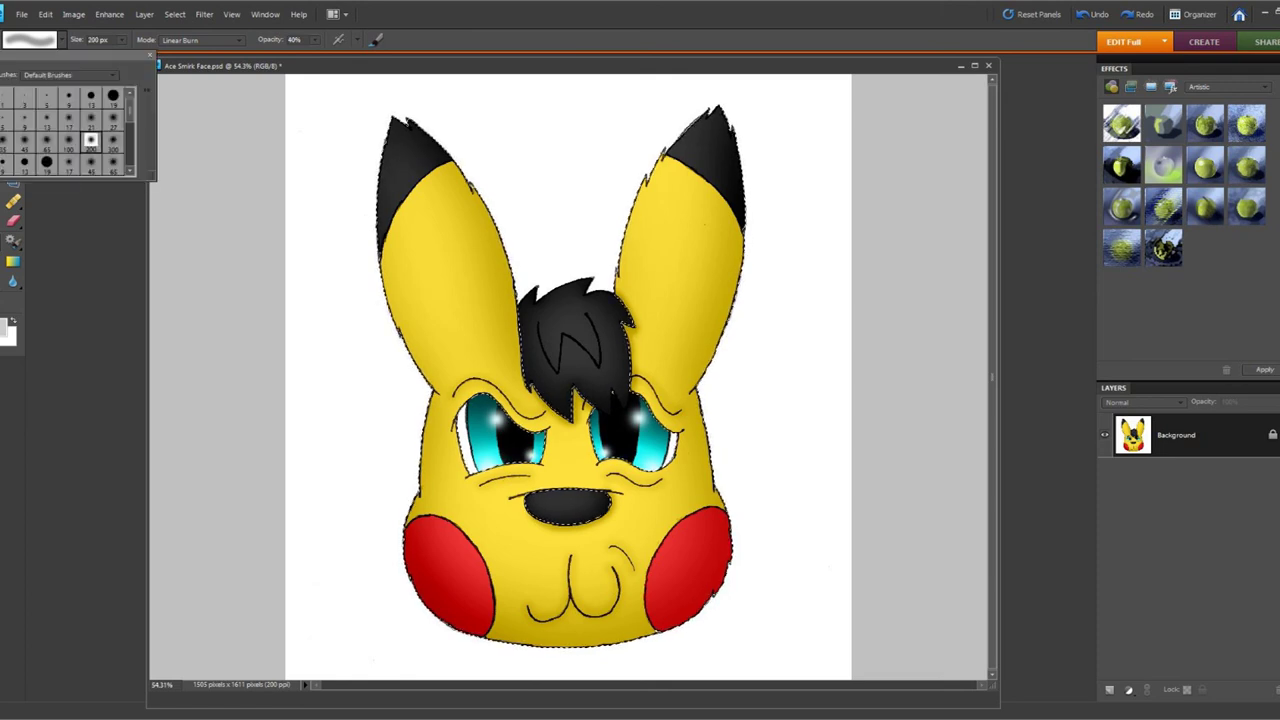
{"action": "left_click", "coordinate": [62, 40]}
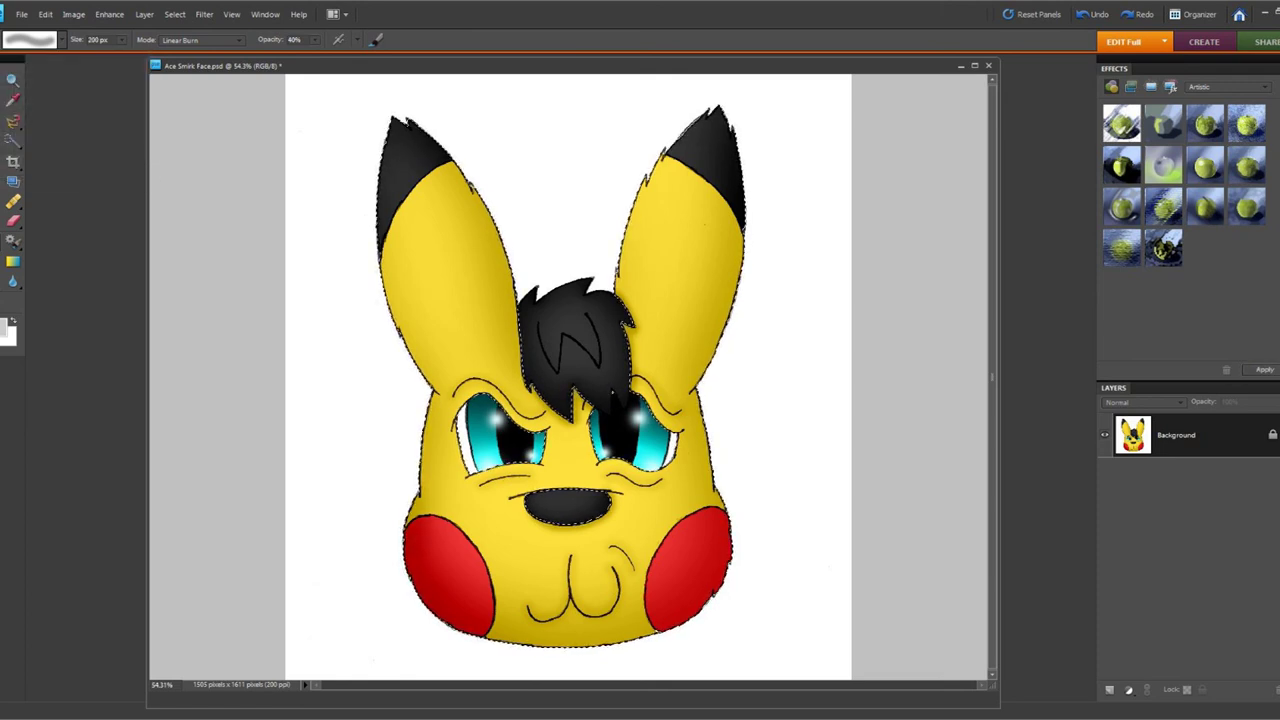
{"action": "left_click_drag", "start_coordinate": [478, 650], "coordinate": [634, 656]}
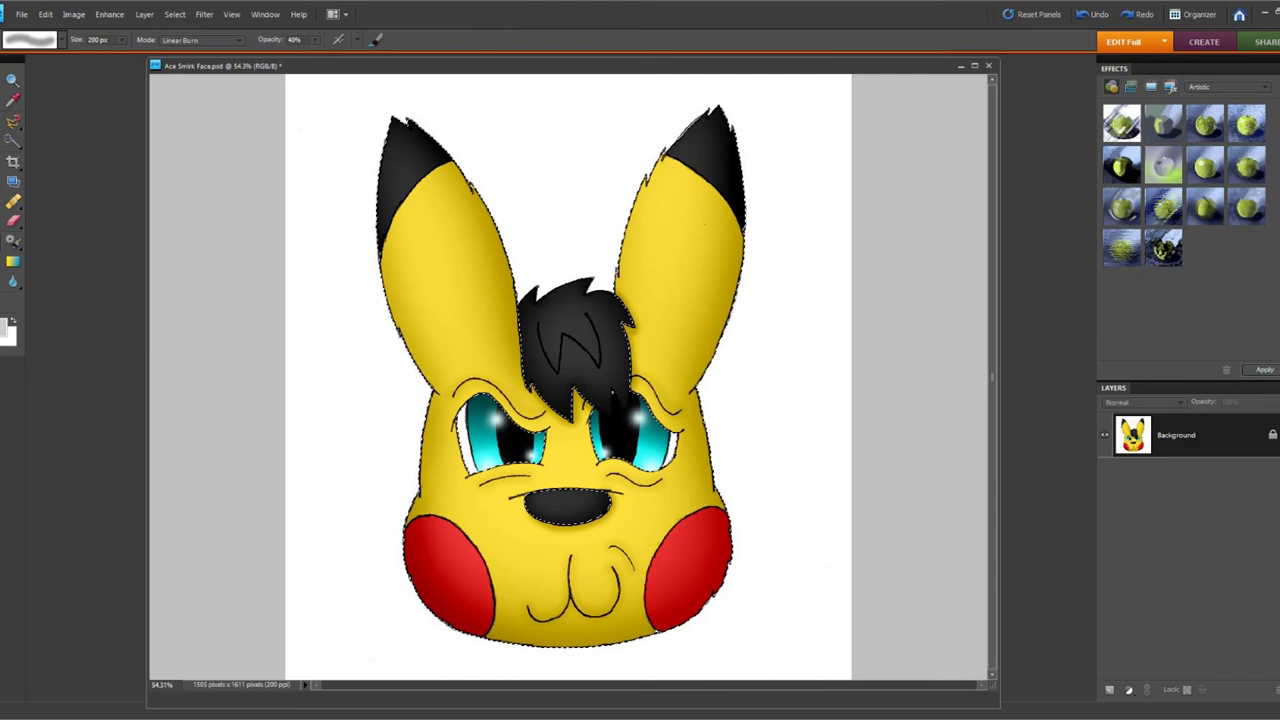
Darken the rim of the chin, the side of the head and the outer ear edge with the soft 100-pixel brush
{"action": "left_click", "coordinate": [61, 40]}
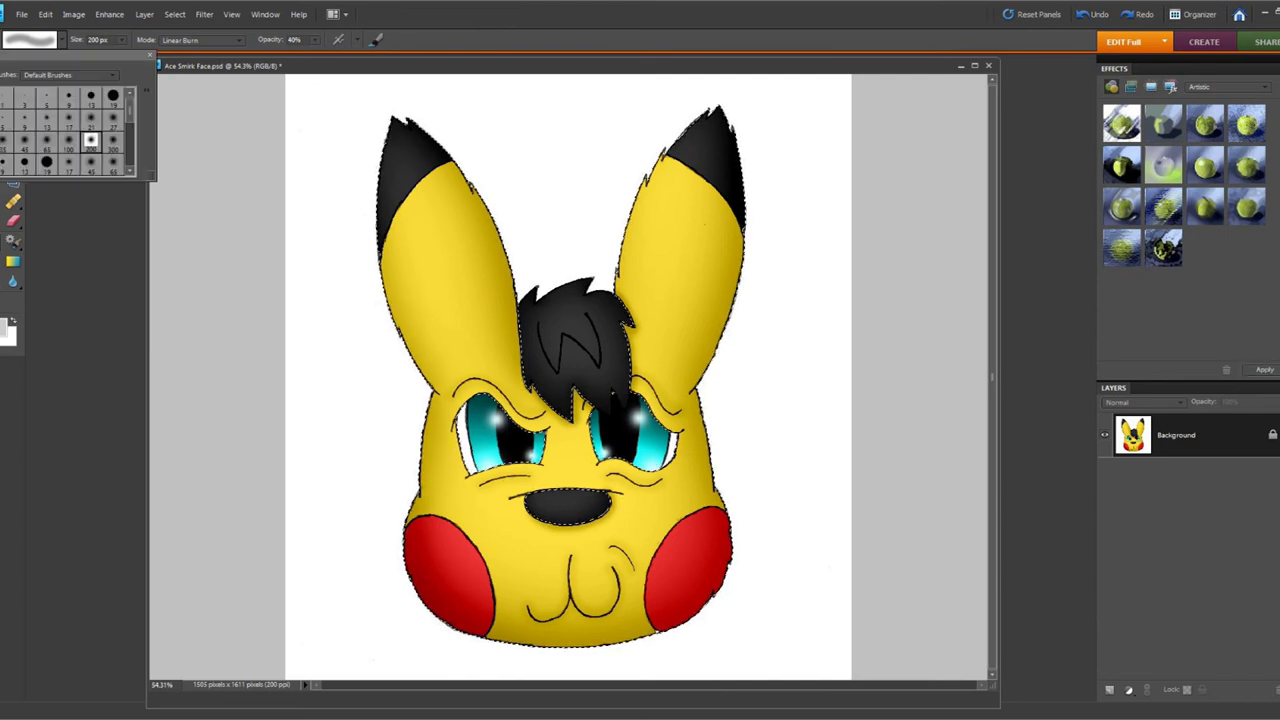
{"action": "left_click", "coordinate": [69, 141]}
{"action": "left_click", "coordinate": [150, 55]}
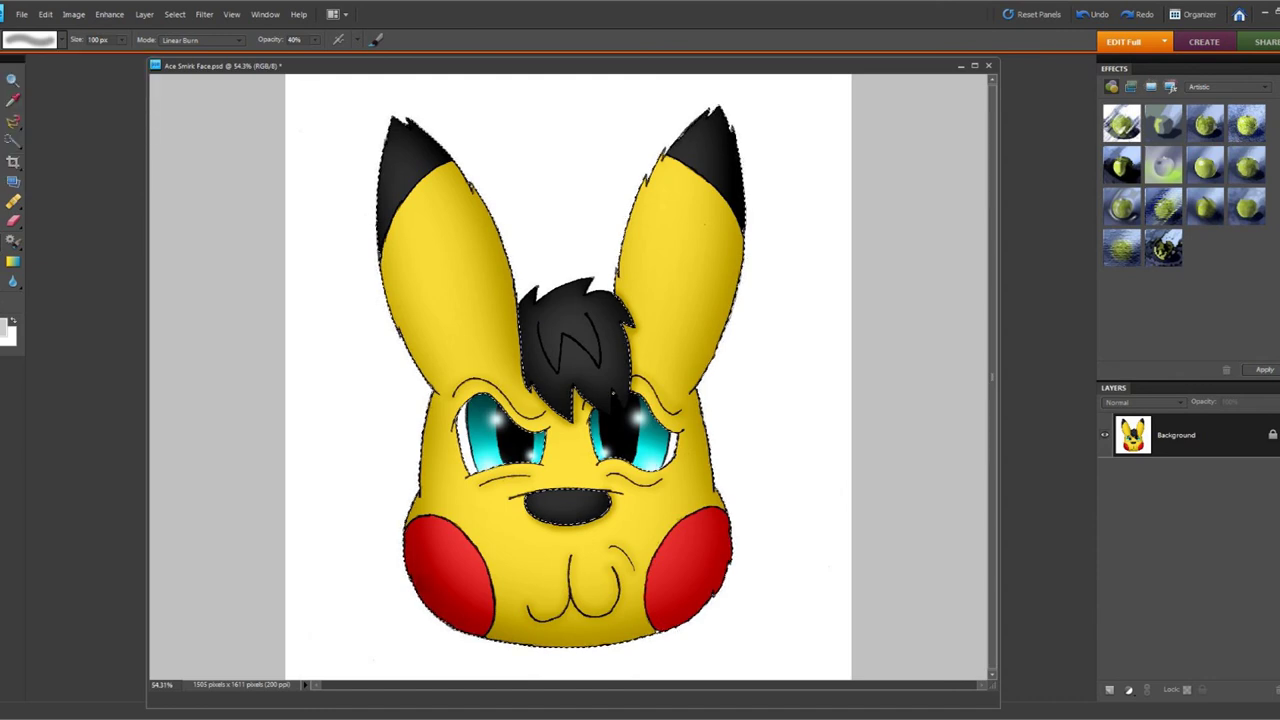
{"action": "mouse_move", "coordinate": [486, 643]}
{"action": "left_mouse_down"}
{"action": "mouse_move", "coordinate": [572, 653]}
{"action": "mouse_move", "coordinate": [646, 642]}
{"action": "left_mouse_up"}
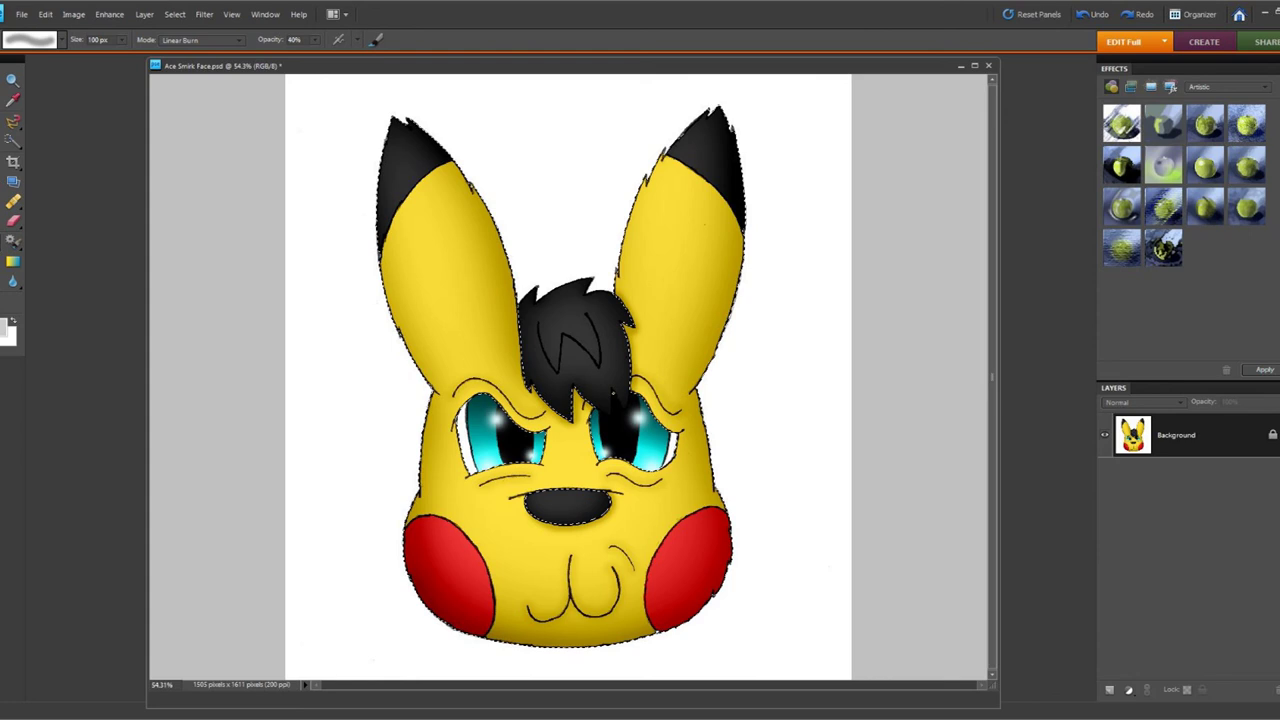
{"action": "left_click_drag", "start_coordinate": [710, 470], "coordinate": [693, 390]}
{"action": "left_click_drag", "start_coordinate": [720, 330], "coordinate": [739, 252]}
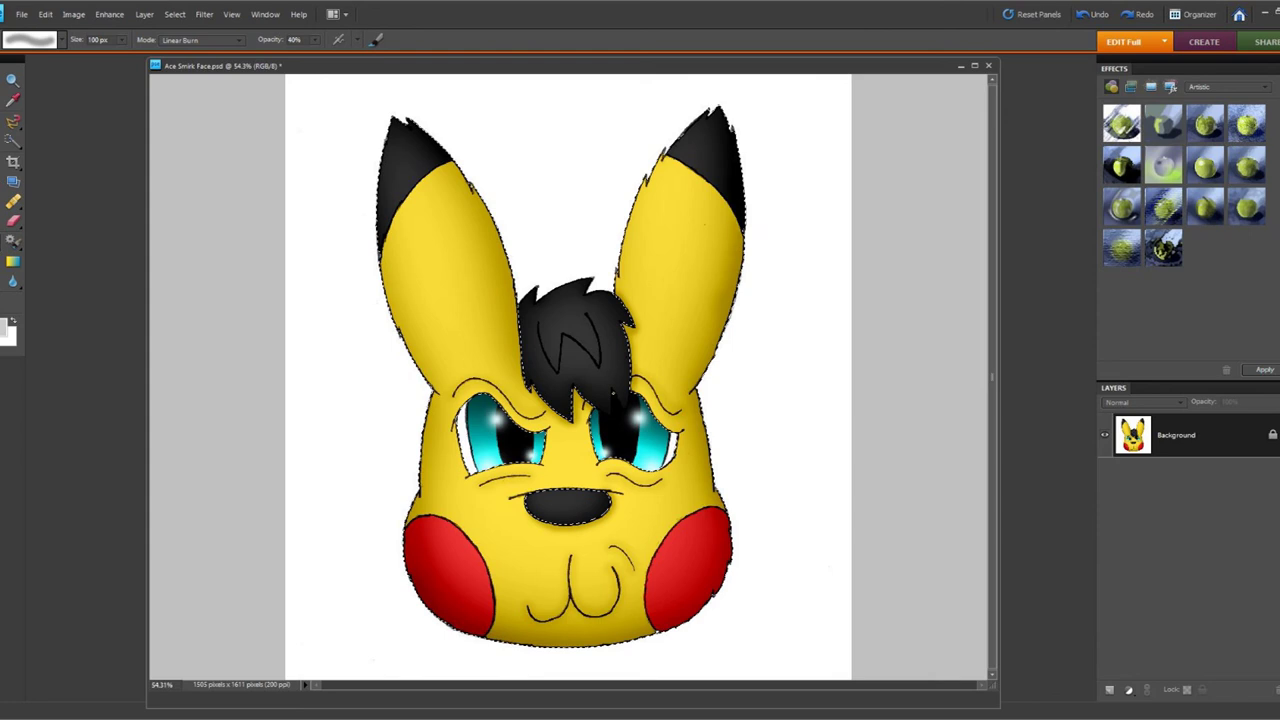
Undo the last brush stroke on the fur
{"action": "left_click", "coordinate": [45, 15]}
{"action": "left_click", "coordinate": [94, 30]}
{"action": "key", "text": "Return"}
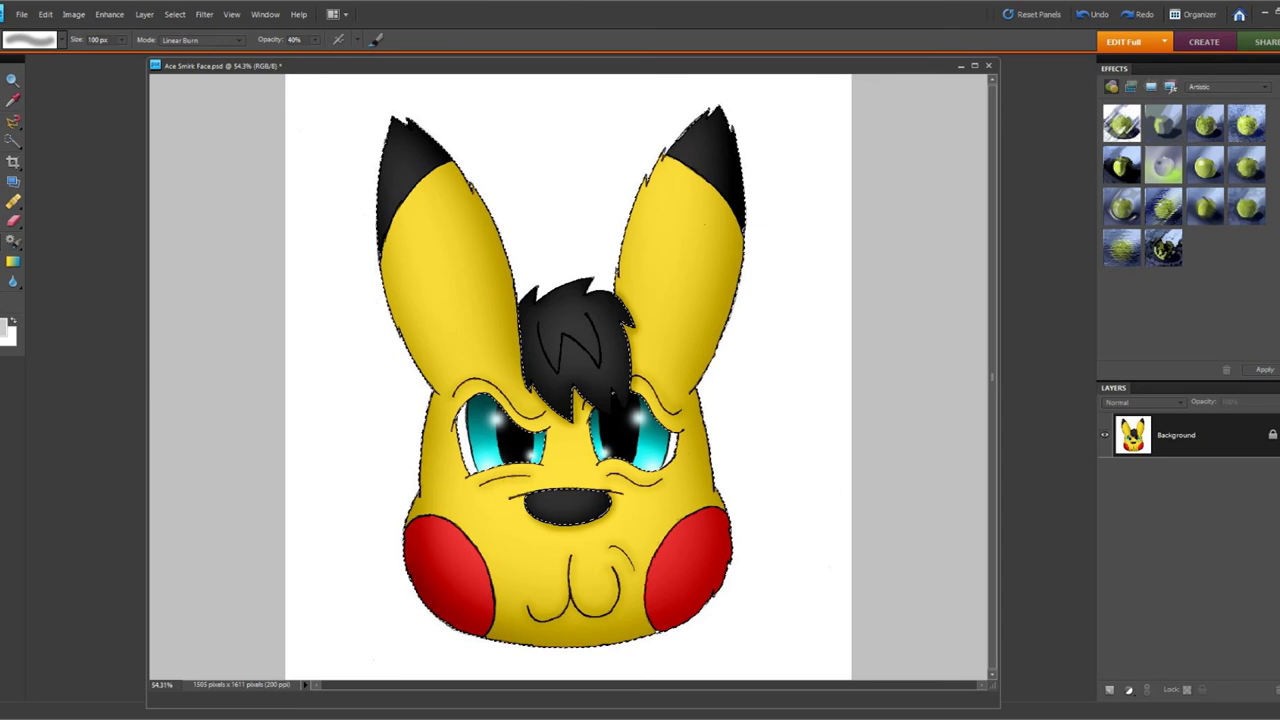
Darken the chin, the sides of the head and the edges of both ears with the soft 100-pixel brush
{"action": "left_click_drag", "start_coordinate": [498, 634], "coordinate": [634, 636]}
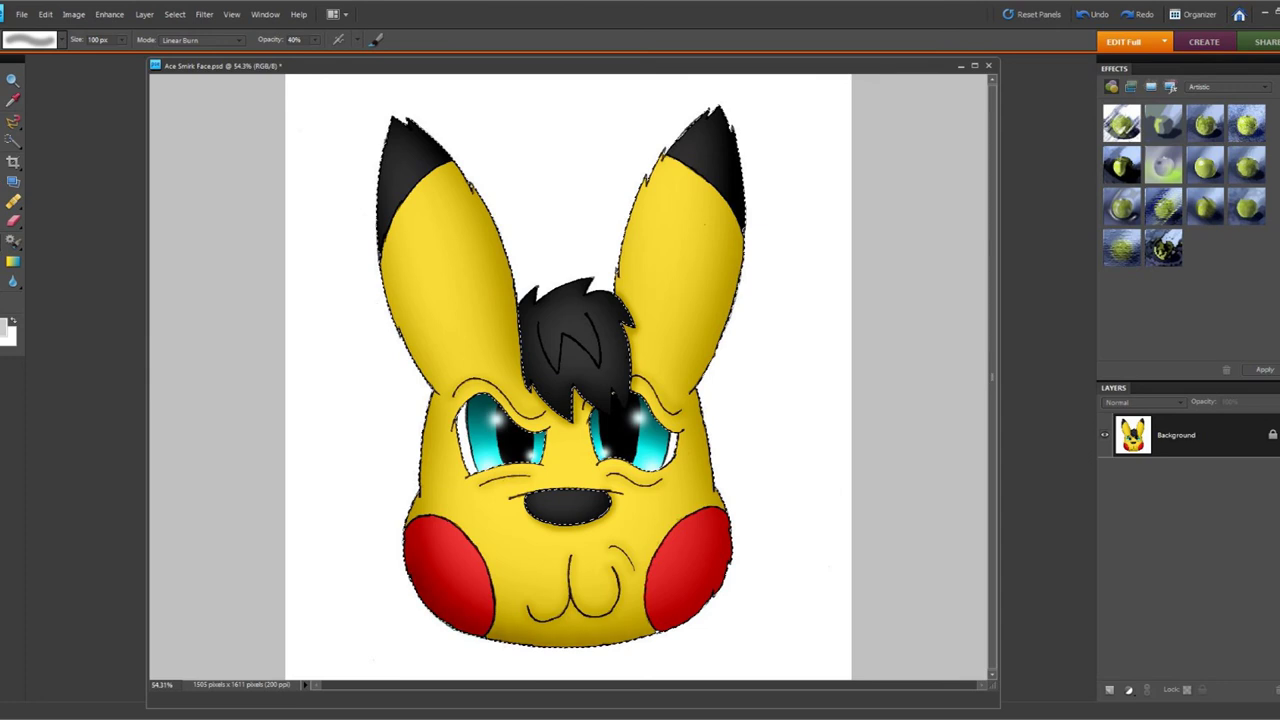
{"action": "left_click_drag", "start_coordinate": [718, 504], "coordinate": [700, 422]}
{"action": "left_click_drag", "start_coordinate": [702, 366], "coordinate": [733, 295]}
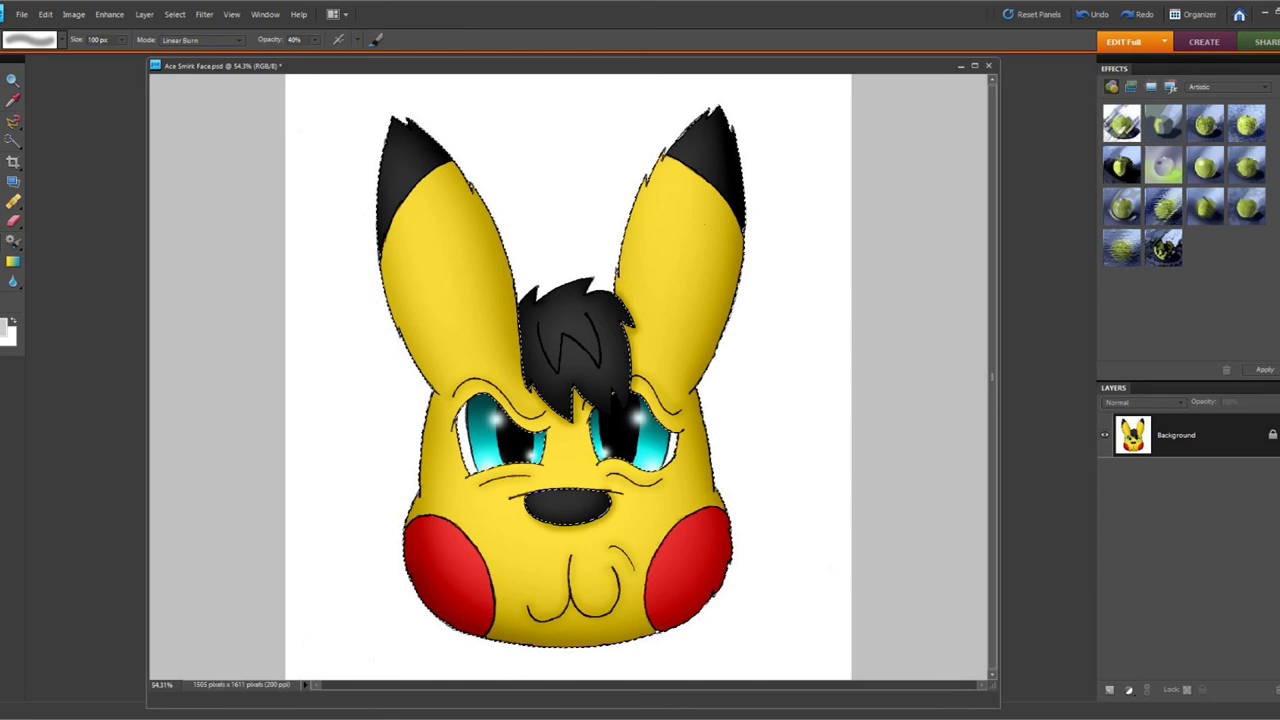
{"action": "left_click_drag", "start_coordinate": [698, 127], "coordinate": [676, 146]}
{"action": "left_click_drag", "start_coordinate": [636, 210], "coordinate": [617, 285]}
{"action": "mouse_move", "coordinate": [518, 350]}
{"action": "left_mouse_down"}
{"action": "mouse_move", "coordinate": [509, 274]}
{"action": "mouse_move", "coordinate": [456, 168]}
{"action": "left_mouse_up"}
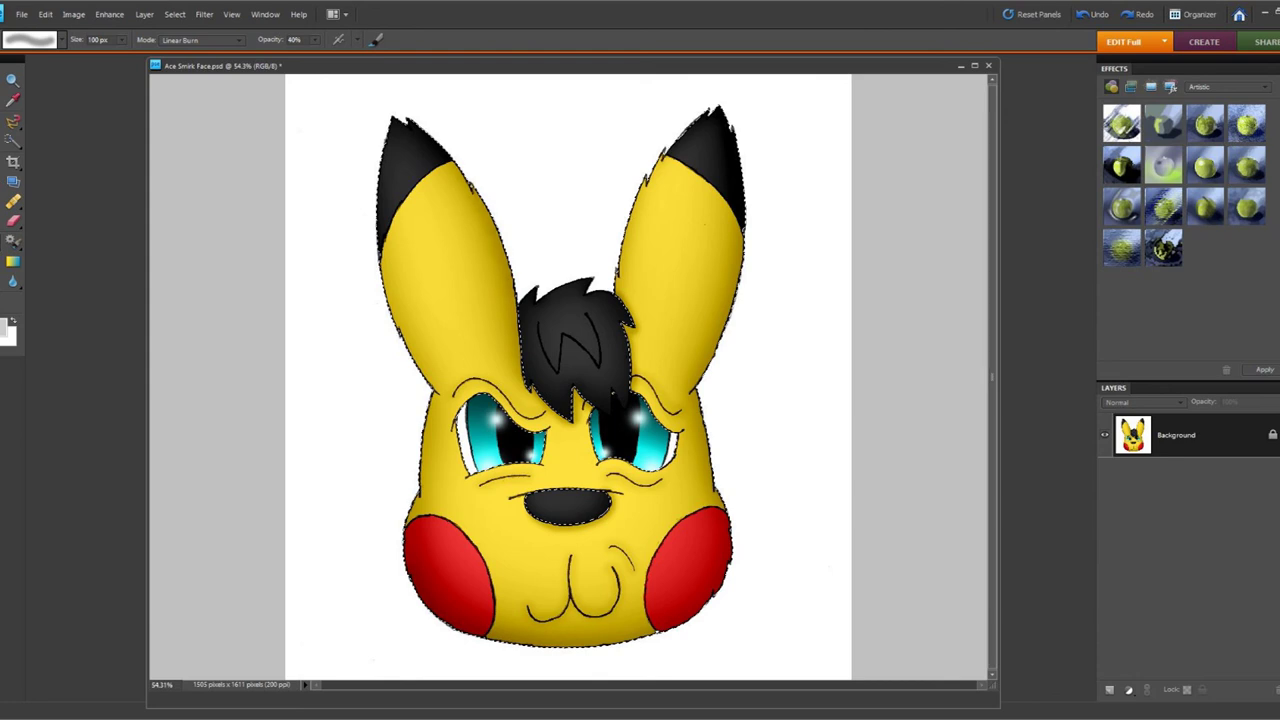
{"action": "mouse_move", "coordinate": [384, 266]}
{"action": "left_mouse_down"}
{"action": "mouse_move", "coordinate": [434, 395]}
{"action": "mouse_move", "coordinate": [424, 476]}
{"action": "left_mouse_up"}
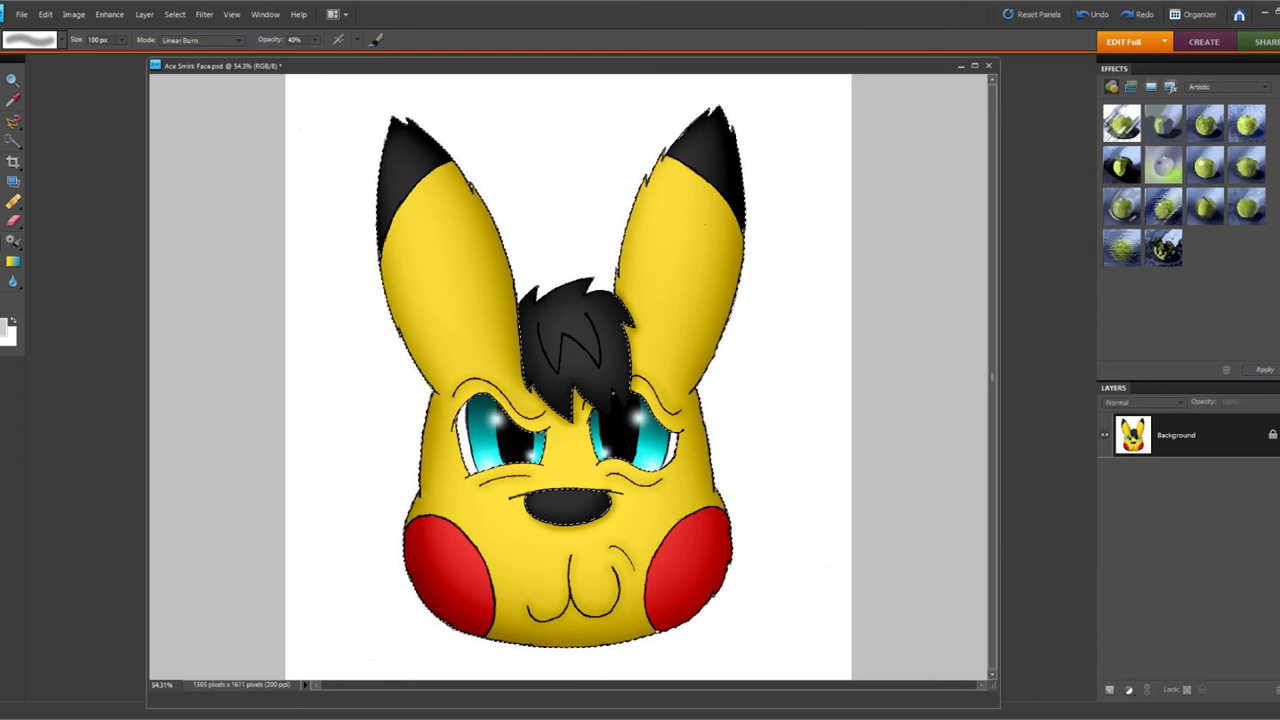
Deepen the shading on the ears, cheeks and lower face with soft brushes of 300 and 412 px
{"action": "left_click", "coordinate": [62, 40]}
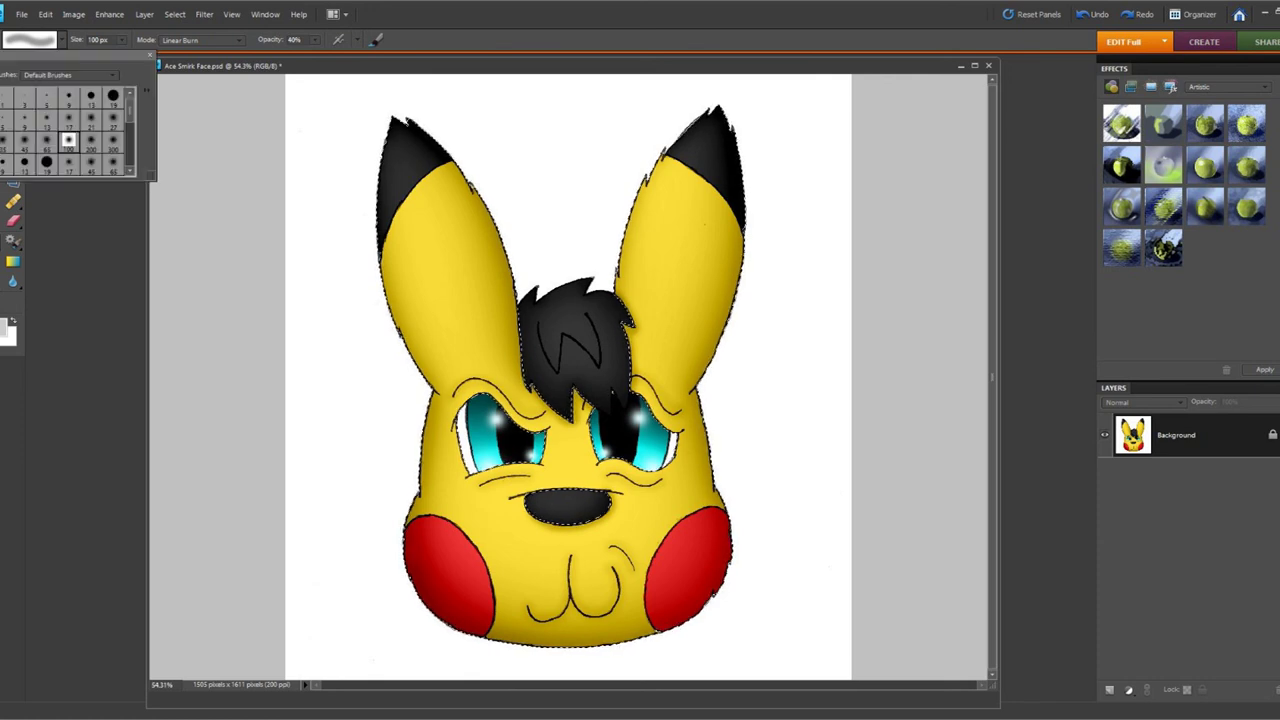
{"action": "left_click", "coordinate": [112, 140]}
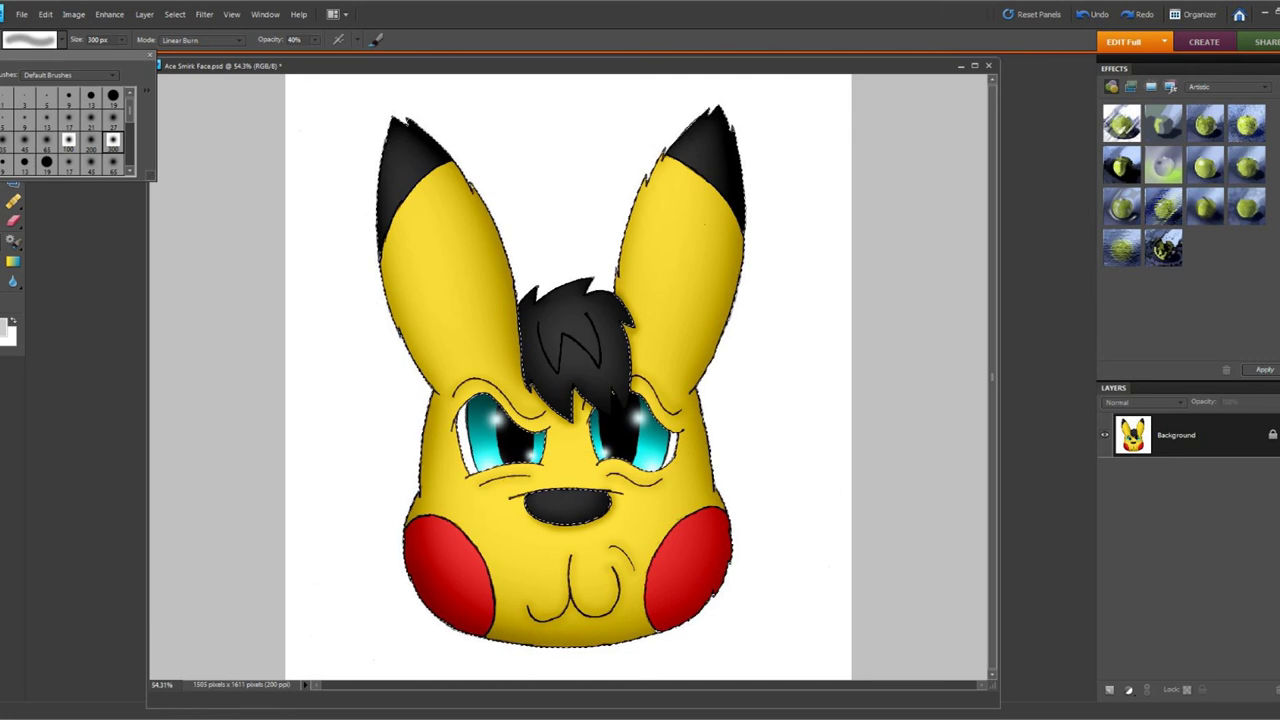
{"action": "key", "text": "Escape"}
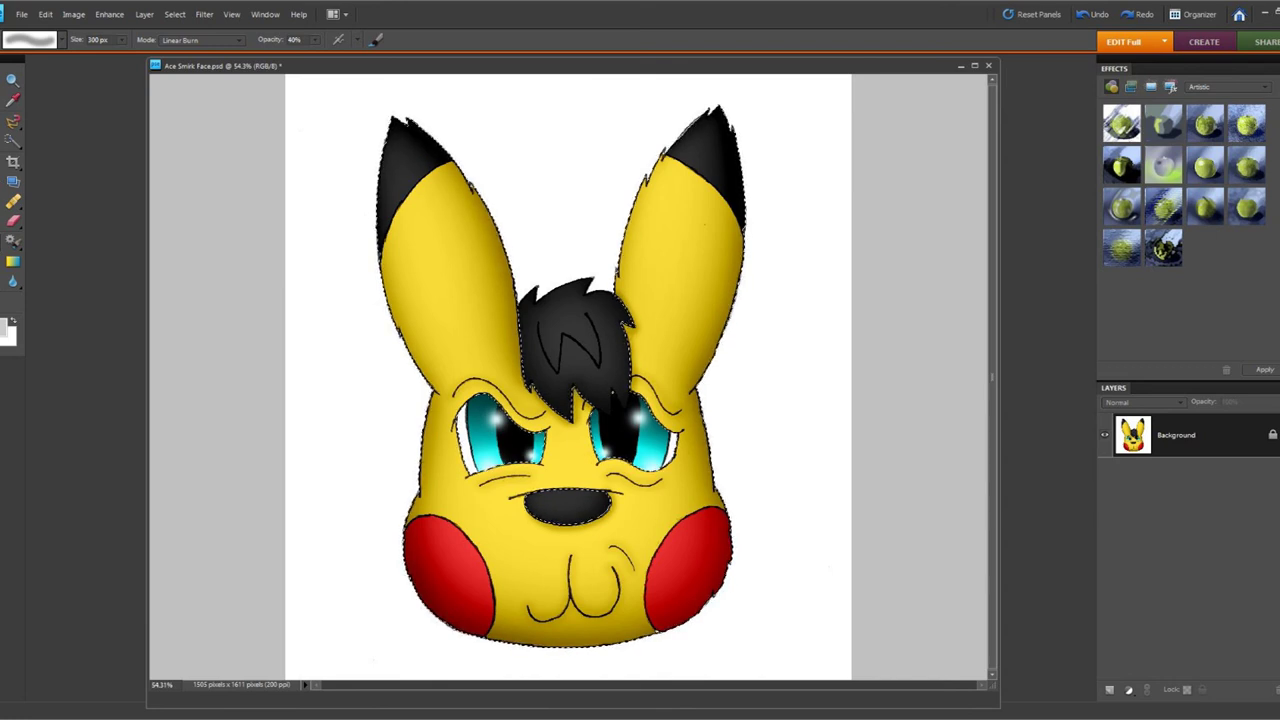
{"action": "left_click", "coordinate": [122, 40]}
{"action": "left_click_drag", "start_coordinate": [121, 54], "coordinate": [124, 54]}
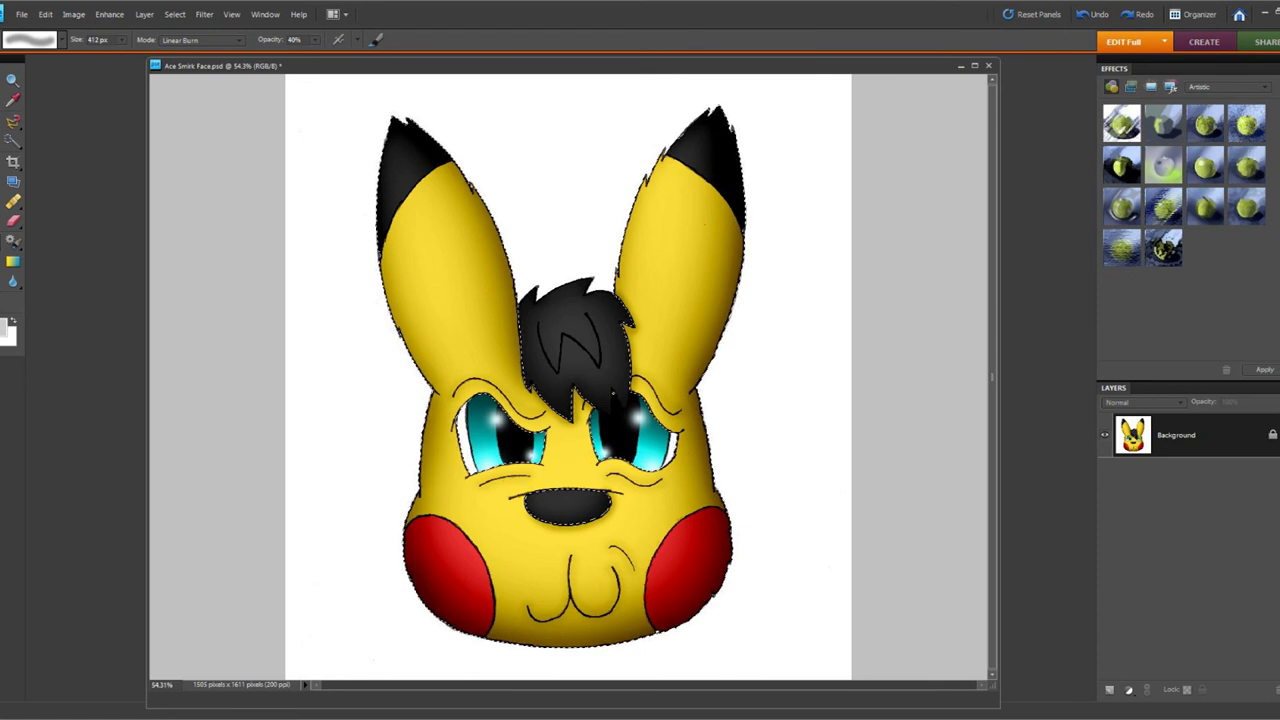
Darken the inner ear edges, chin rim and side of the head with the soft 100-pixel brush
{"action": "left_click", "coordinate": [61, 40]}
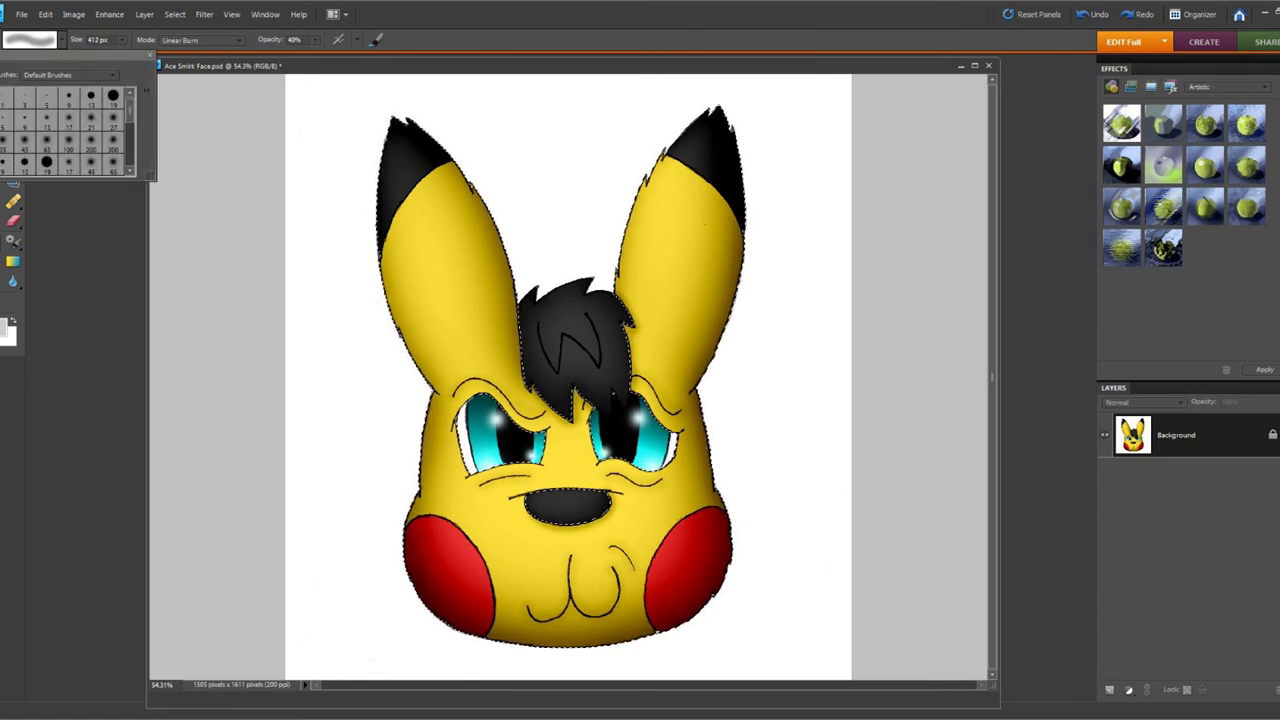
{"action": "left_click", "coordinate": [91, 140]}
{"action": "left_click", "coordinate": [68, 140]}
{"action": "left_click", "coordinate": [150, 55]}
{"action": "left_click_drag", "start_coordinate": [484, 208], "coordinate": [512, 290]}
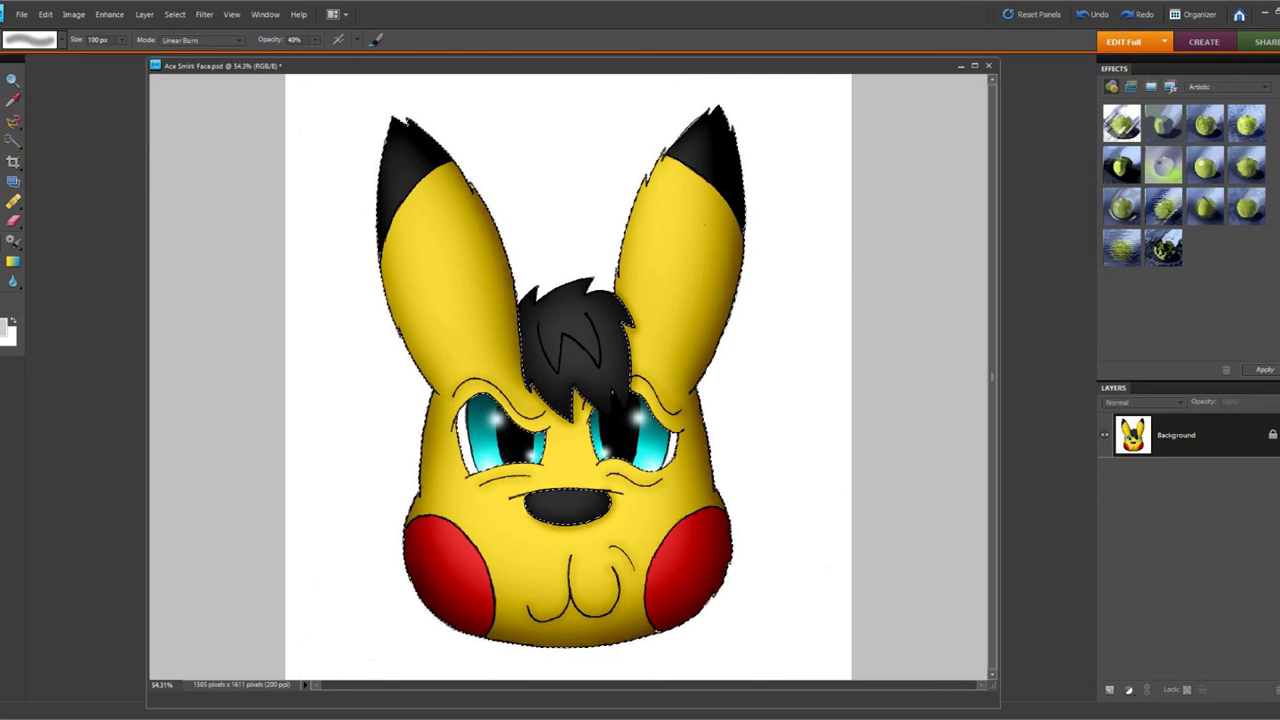
{"action": "mouse_move", "coordinate": [622, 292]}
{"action": "left_mouse_down"}
{"action": "mouse_move", "coordinate": [638, 195]}
{"action": "mouse_move", "coordinate": [675, 148]}
{"action": "left_mouse_up"}
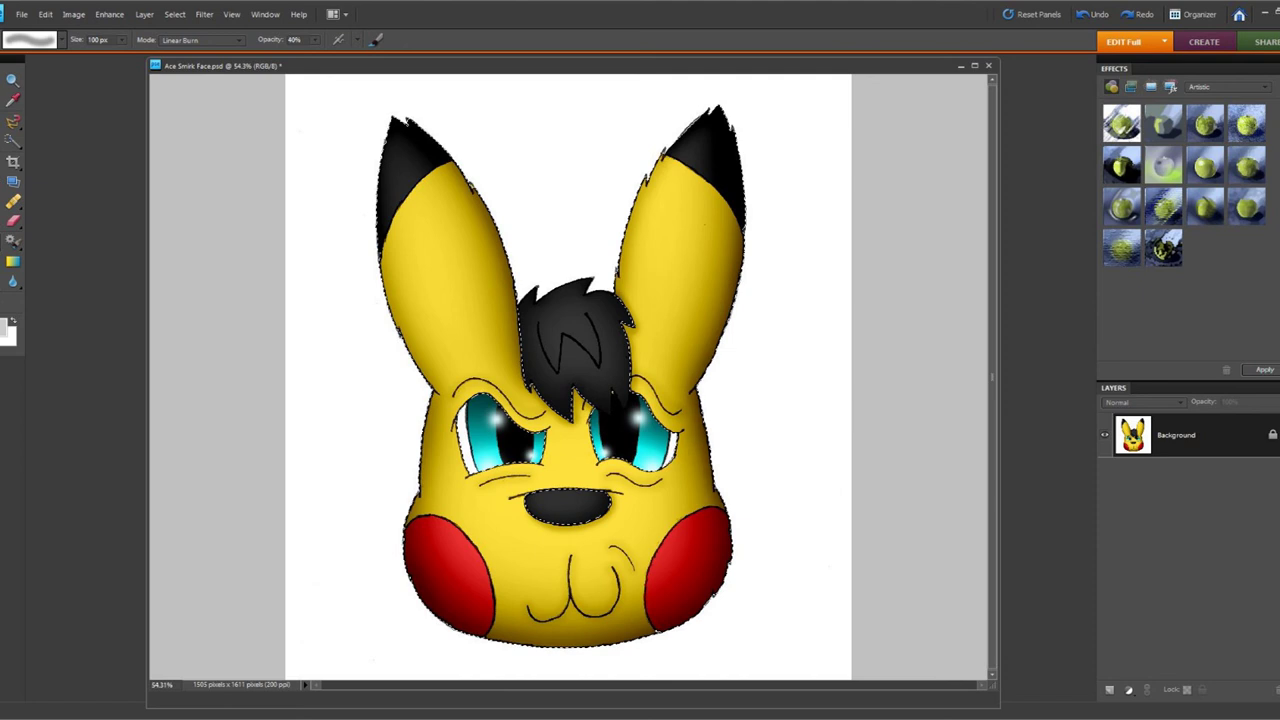
{"action": "left_click_drag", "start_coordinate": [660, 628], "coordinate": [500, 638]}
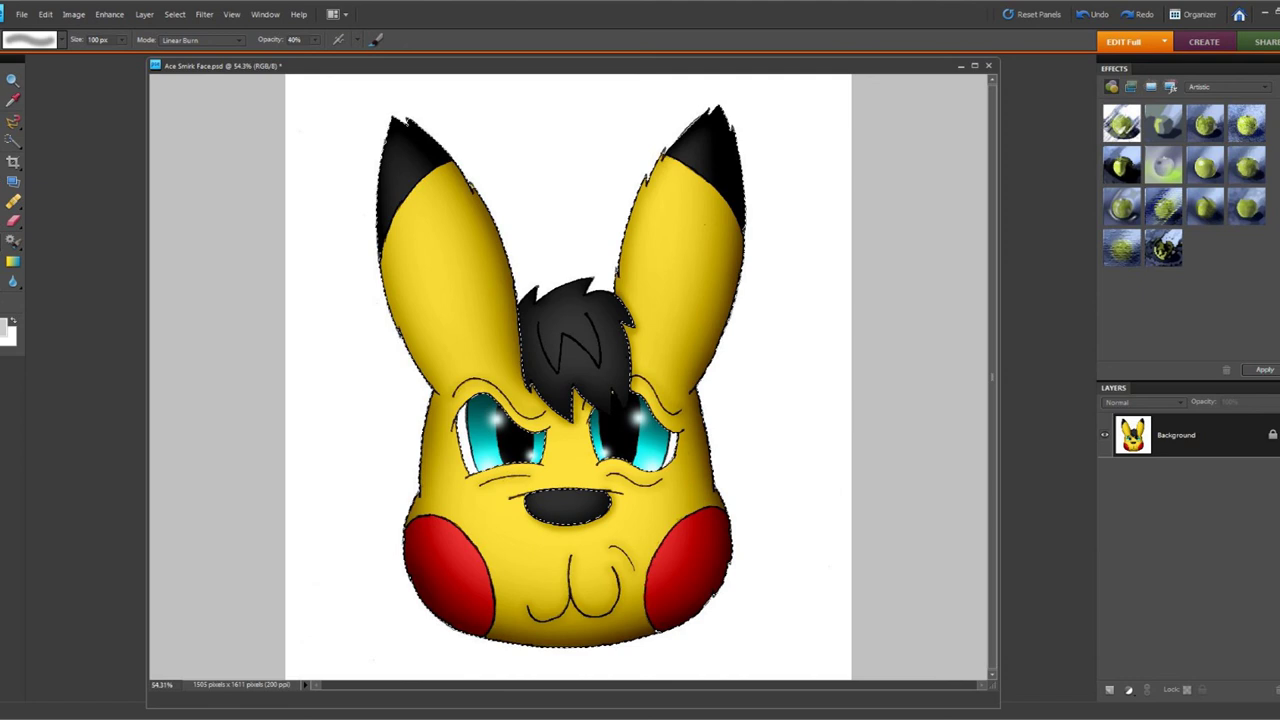
{"action": "mouse_move", "coordinate": [416, 494]}
{"action": "left_mouse_down"}
{"action": "mouse_move", "coordinate": [430, 412]}
{"action": "mouse_move", "coordinate": [418, 366]}
{"action": "left_mouse_up"}
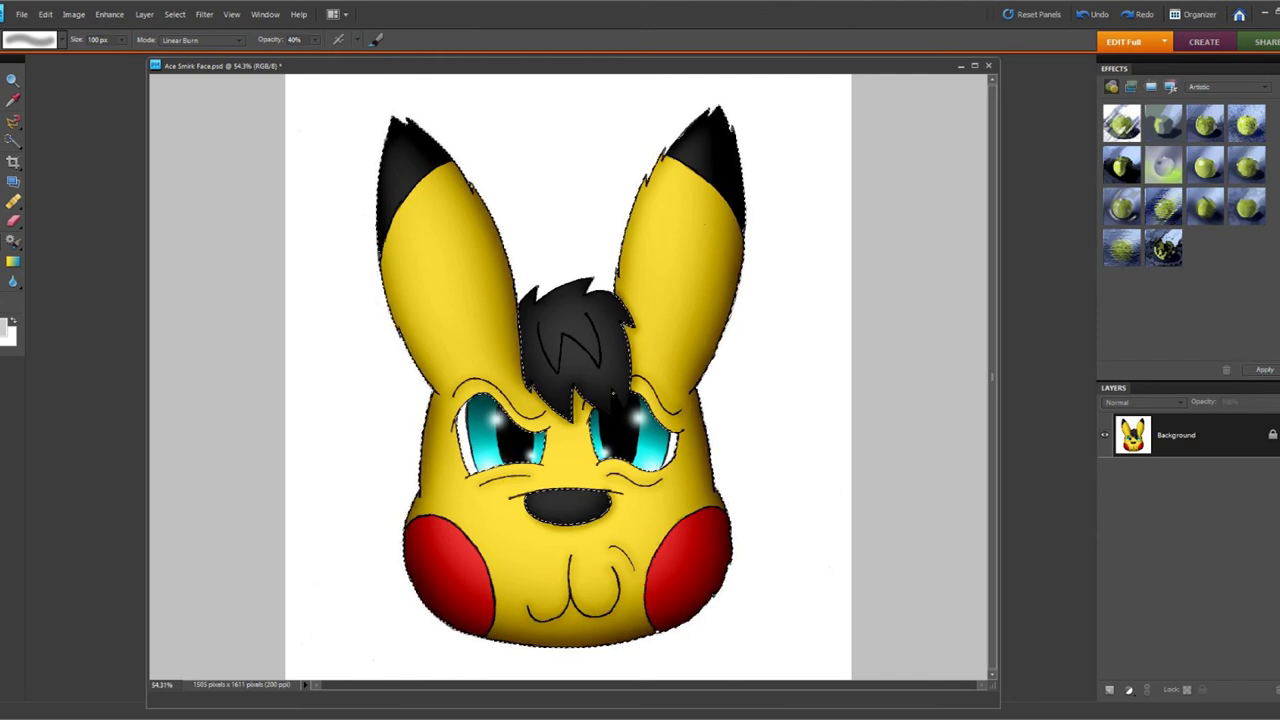
Deepen the fur and cheek shading with soft brushes of 65 and 693 px, and deselect the area
{"action": "left_click", "coordinate": [61, 40]}
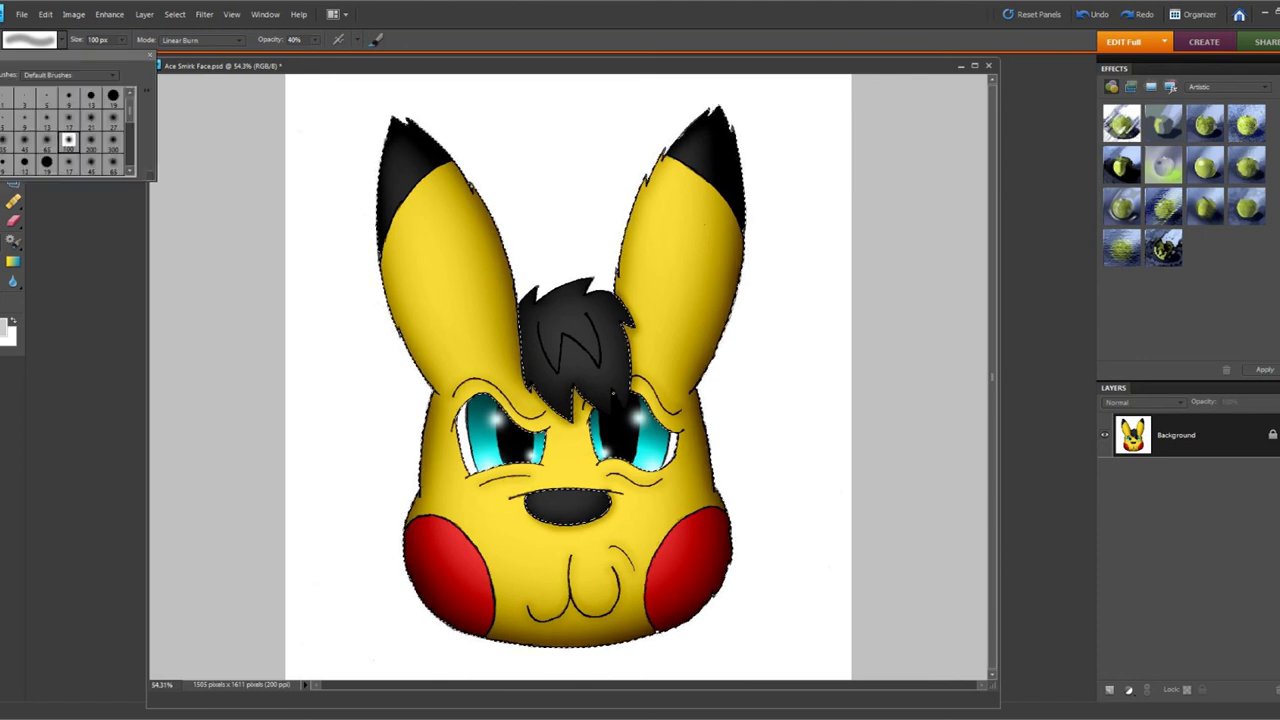
{"action": "left_click", "coordinate": [46, 141]}
{"action": "left_click", "coordinate": [150, 55]}
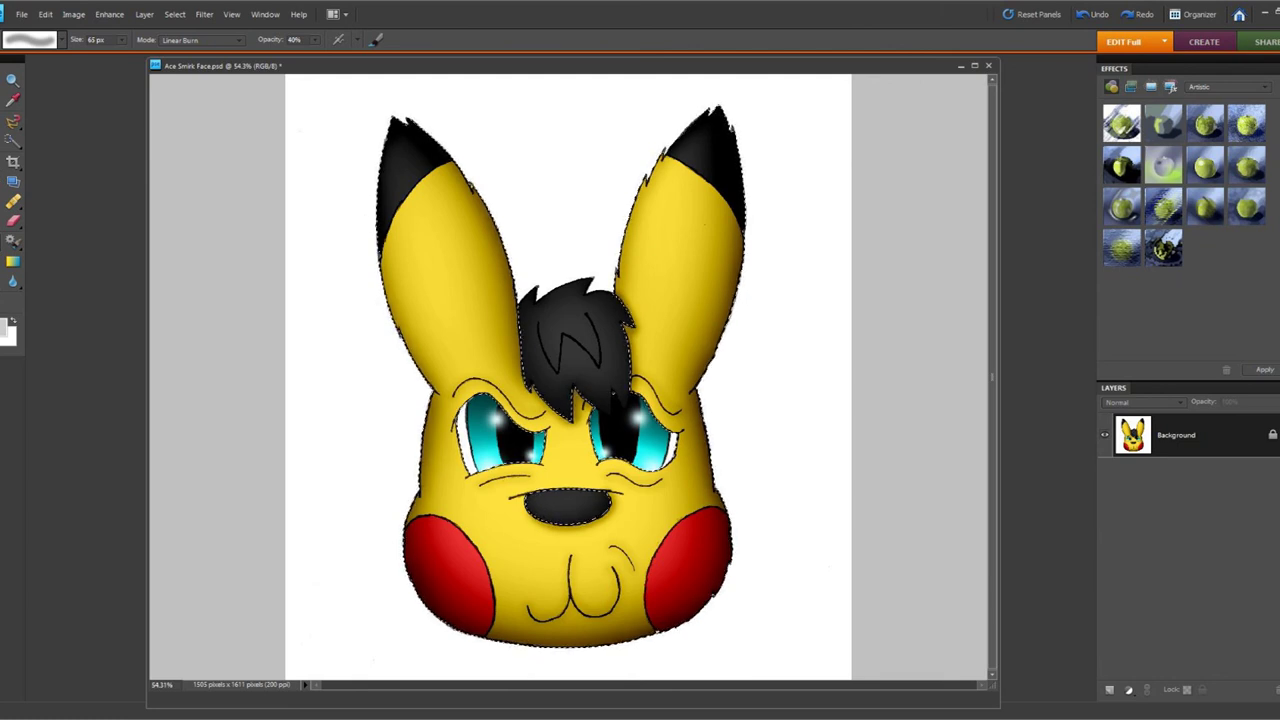
{"action": "left_click", "coordinate": [122, 40]}
{"action": "left_click_drag", "start_coordinate": [138, 54], "coordinate": [140, 54]}
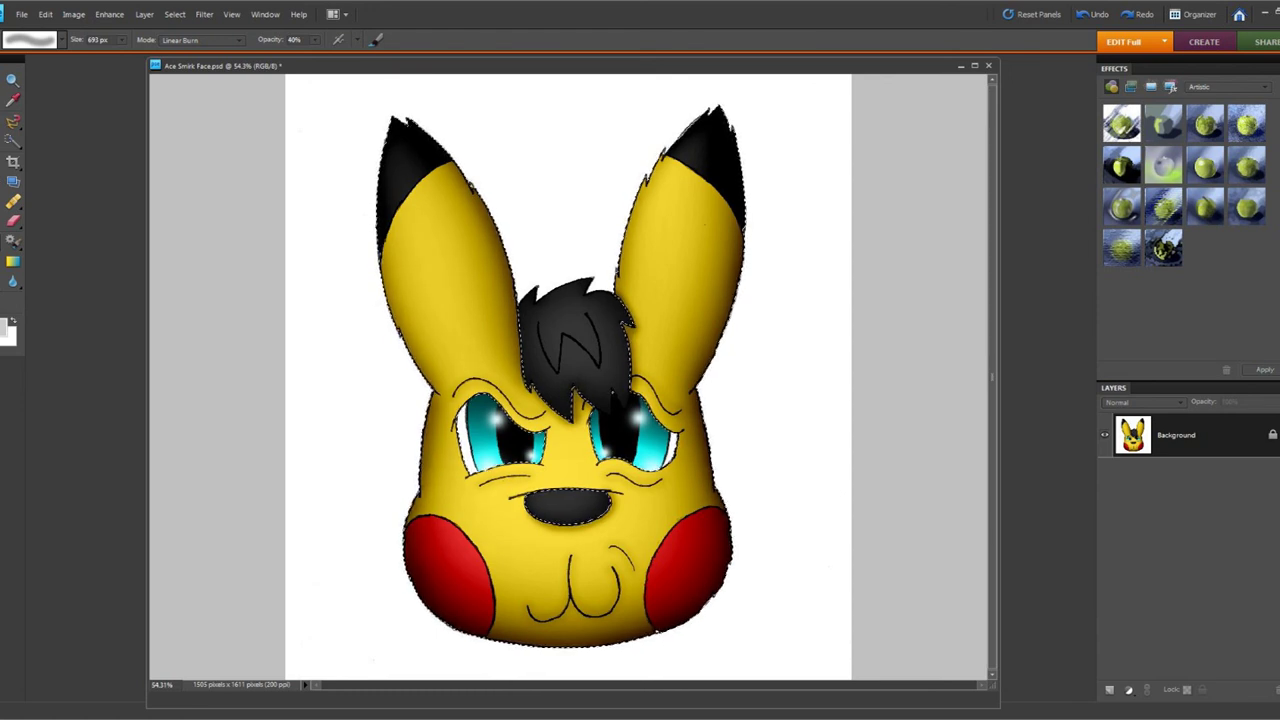
{"action": "left_click", "coordinate": [175, 14]}
{"action": "left_click", "coordinate": [192, 42]}
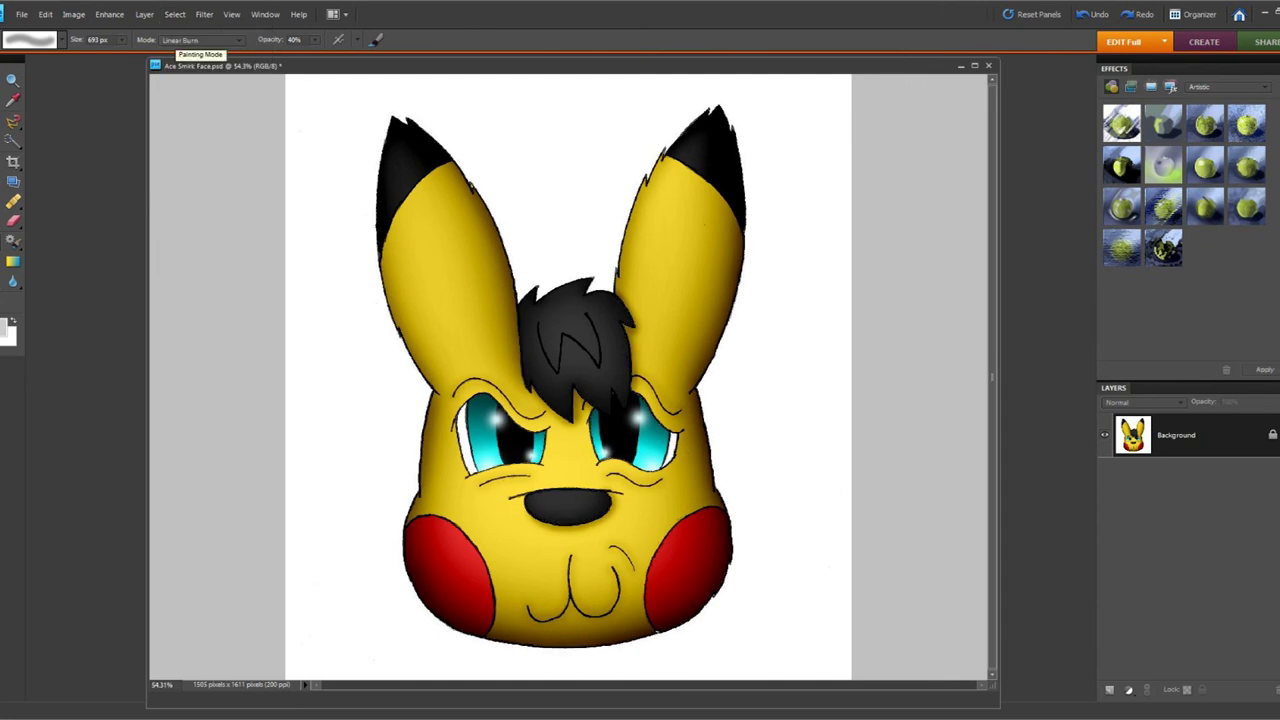
{"action": "key", "text": "a"}
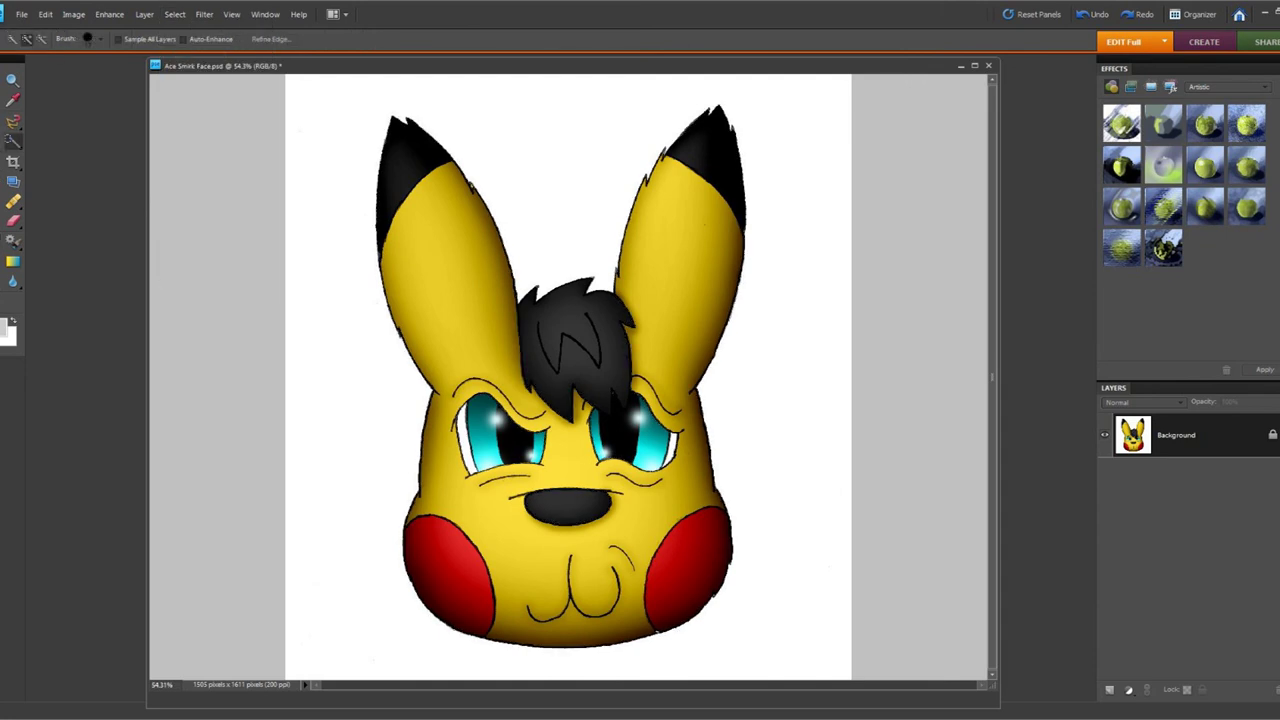
{"action": "left_click_drag", "start_coordinate": [566, 315], "coordinate": [600, 385]}
{"action": "left_click", "coordinate": [174, 14]}
{"action": "left_click", "coordinate": [192, 42]}
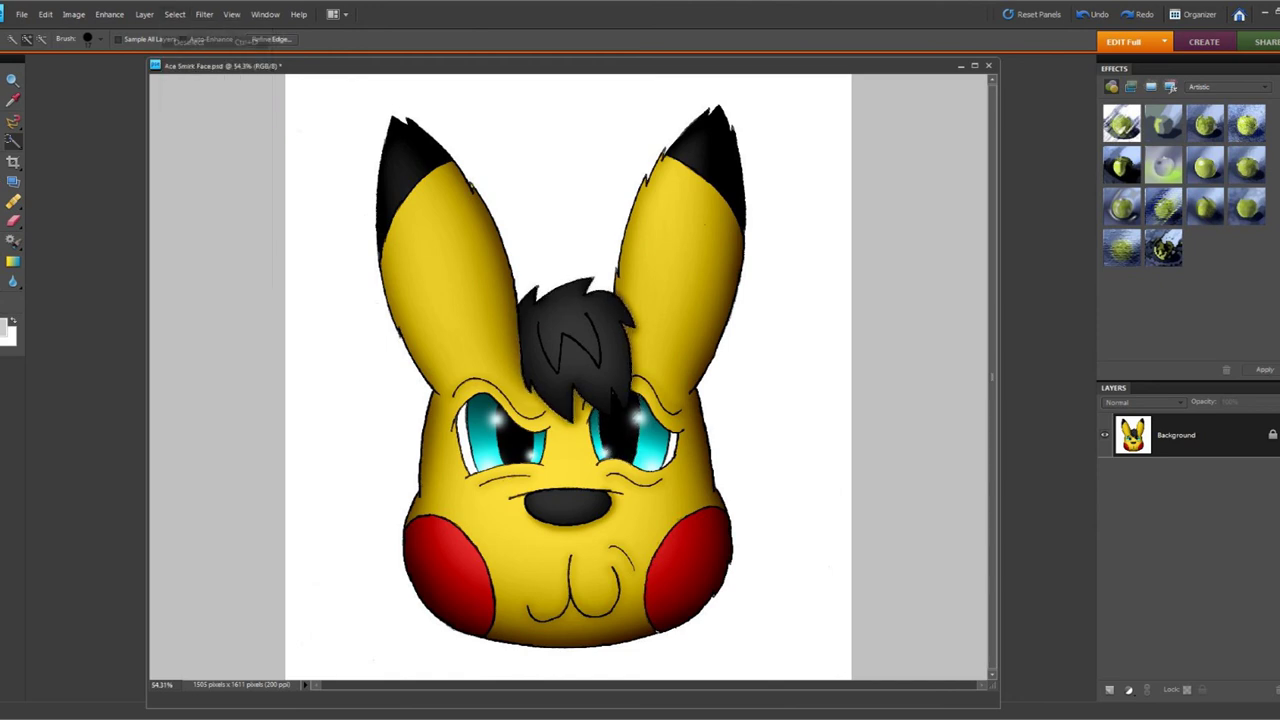
Select the nose and deepen its edge shading with the soft 200-pixel brush
{"action": "left_click", "coordinate": [567, 507]}
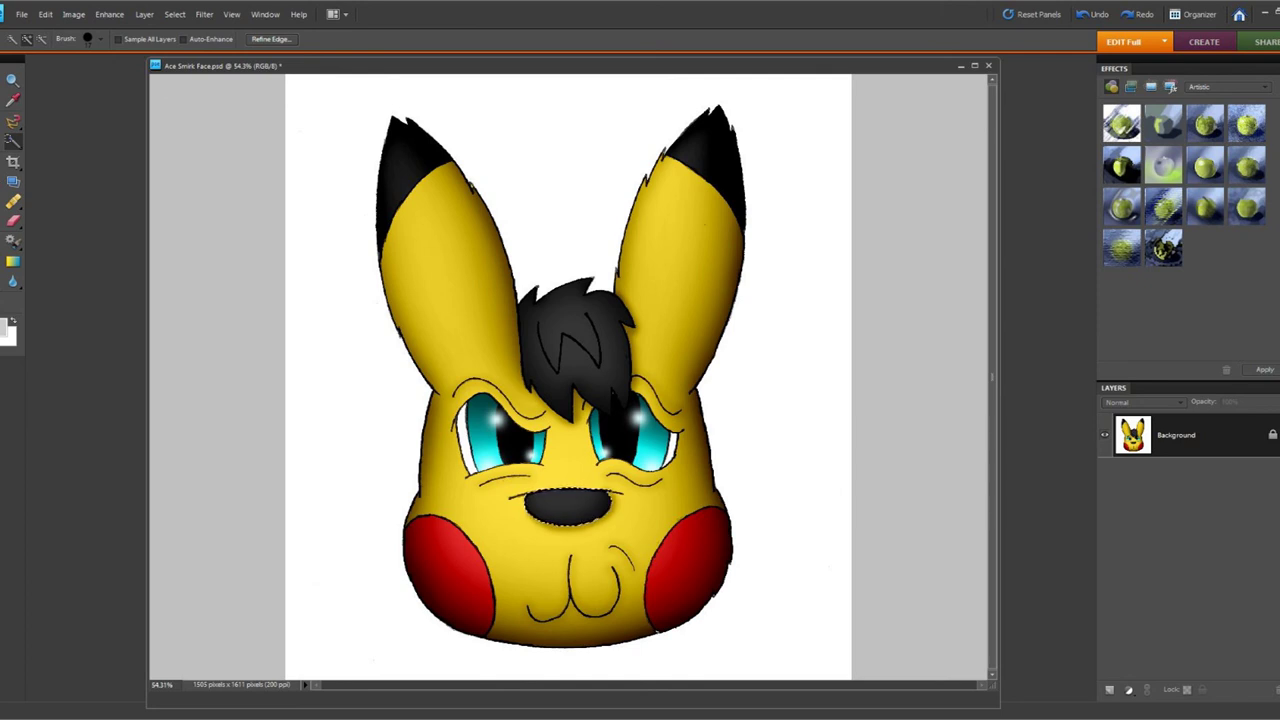
{"action": "left_click", "coordinate": [13, 241]}
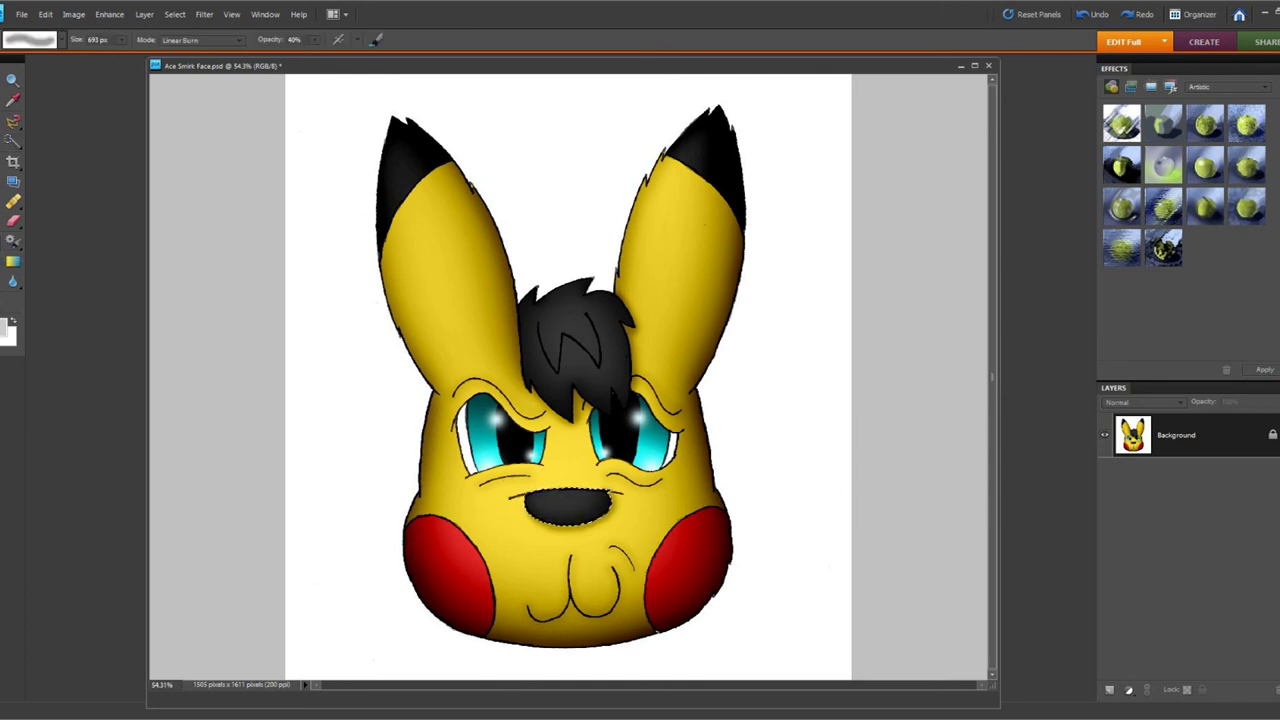
{"action": "left_click", "coordinate": [61, 40]}
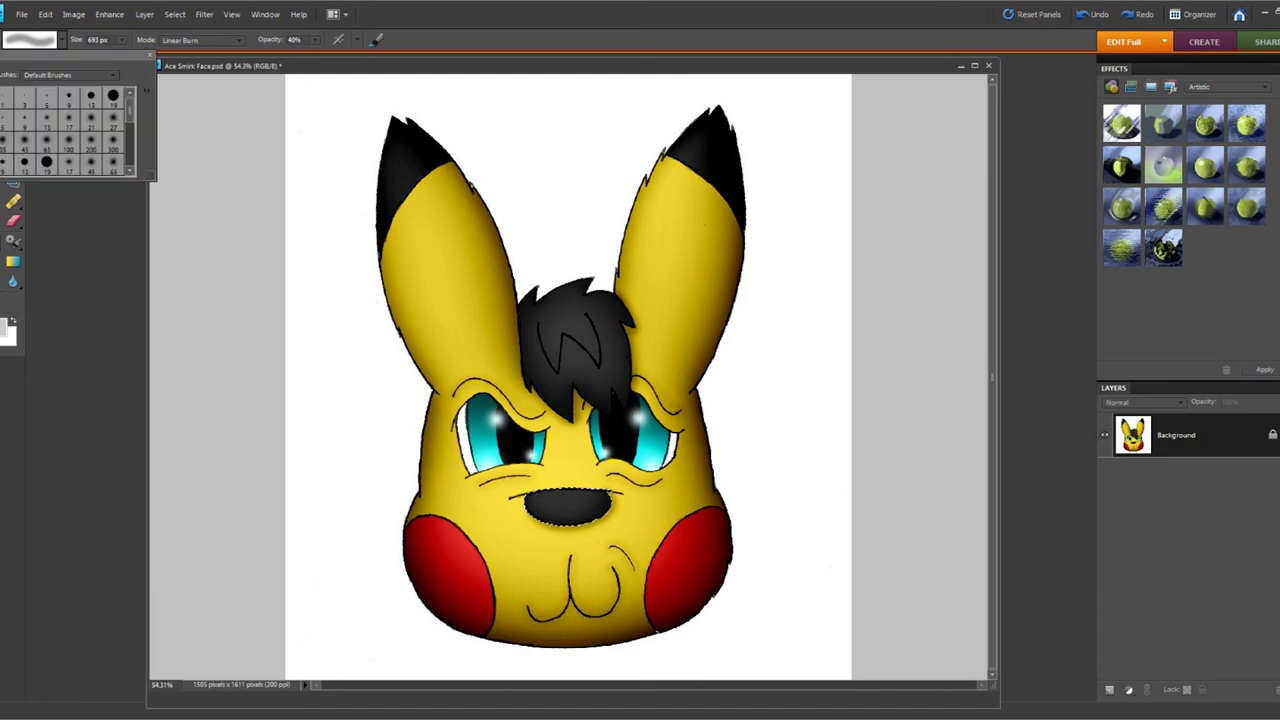
{"action": "left_click", "coordinate": [91, 140]}
{"action": "left_click", "coordinate": [150, 55]}
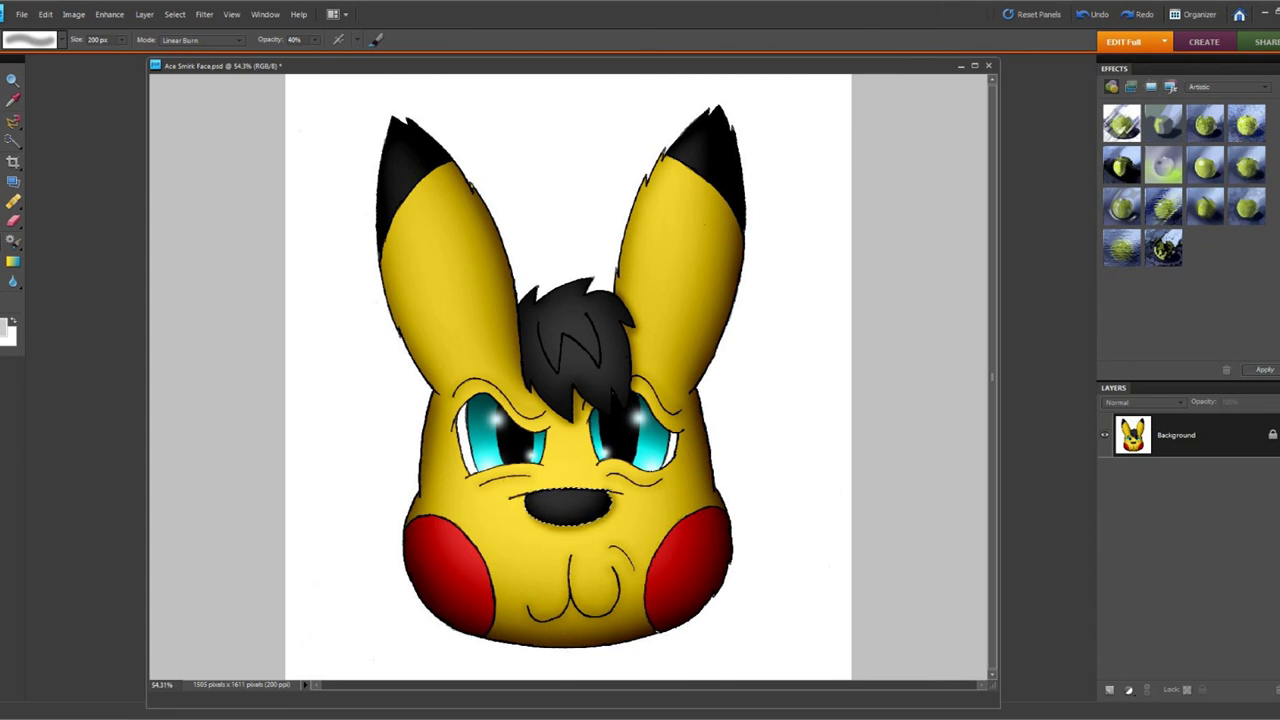
Select the hair with the Magic Wand, expand the selection 100% with Refine Edge, and darken the hair with the soft 300-pixel brush
{"action": "key", "text": "w"}
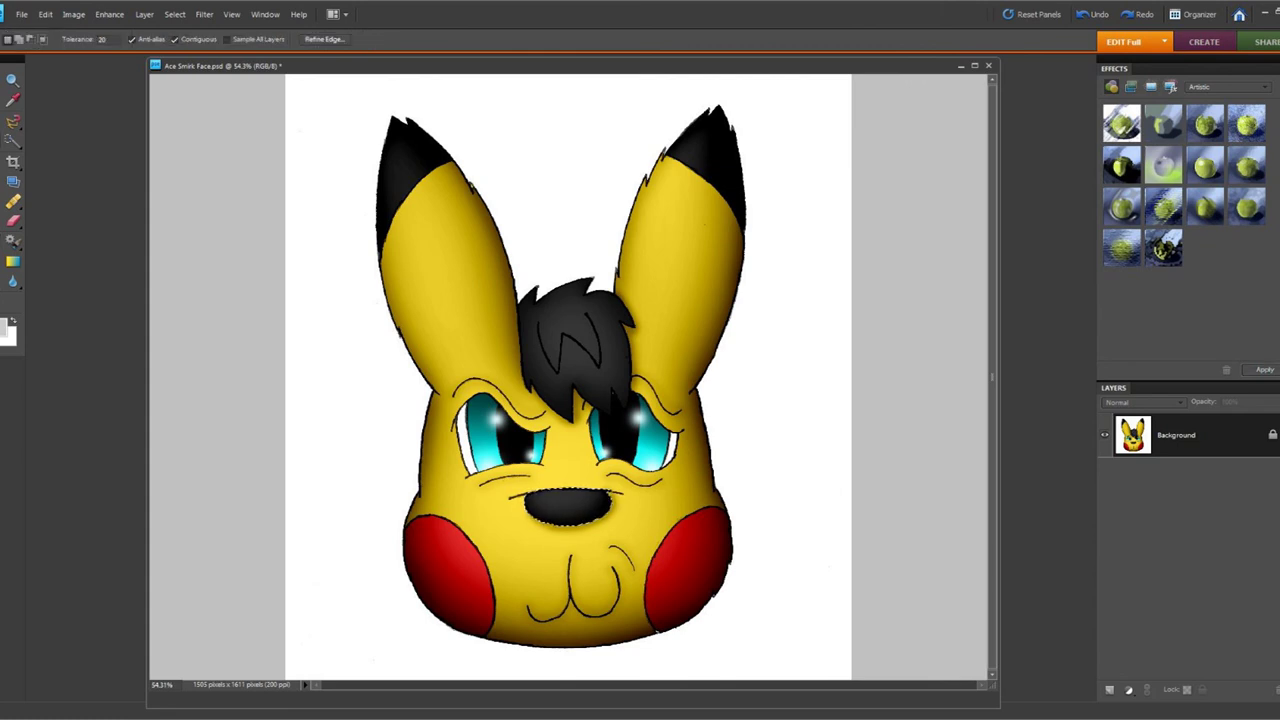
{"action": "left_click", "coordinate": [574, 395]}
{"action": "left_click", "coordinate": [325, 40]}
{"action": "left_click", "coordinate": [689, 155]}
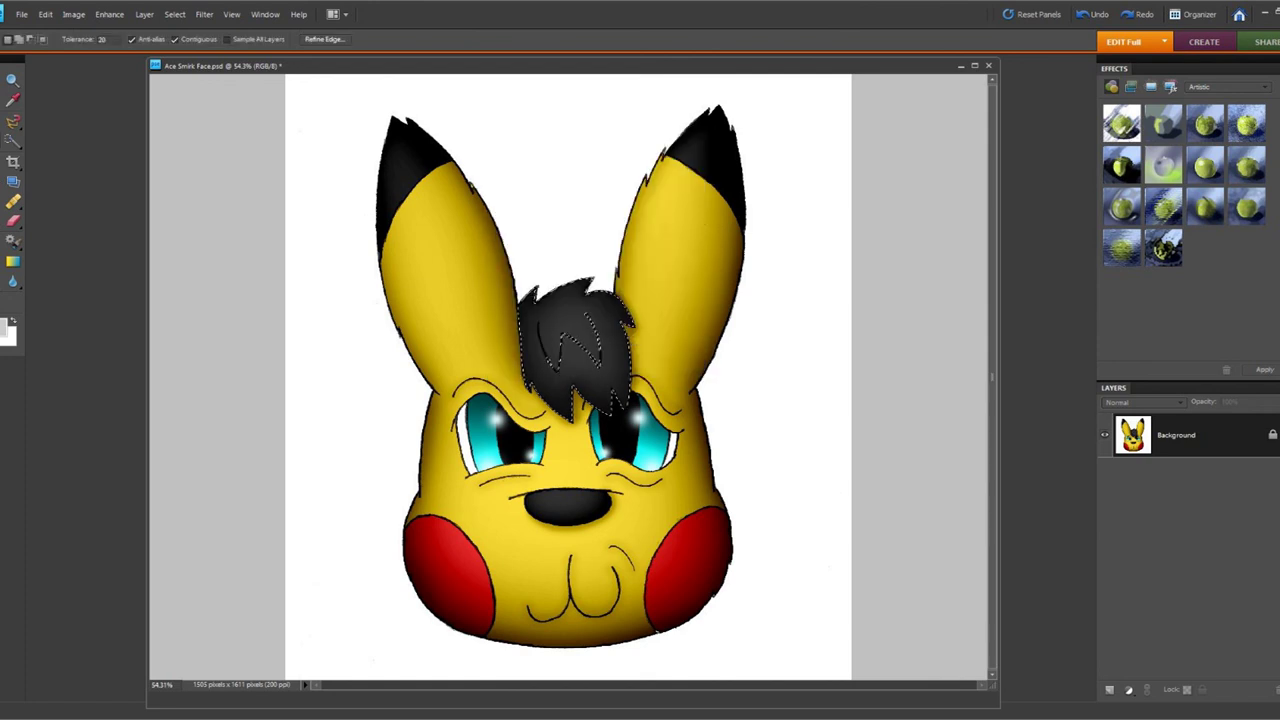
{"action": "left_click", "coordinate": [325, 40]}
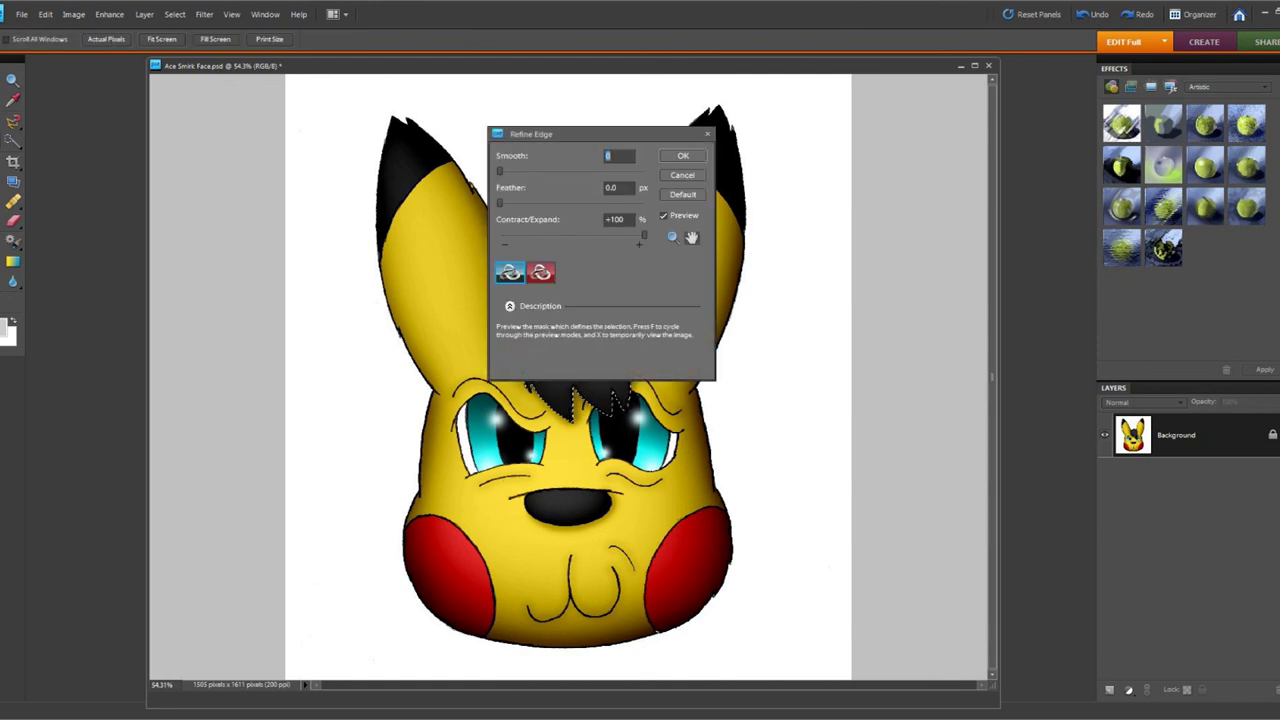
{"action": "left_click", "coordinate": [686, 155]}
{"action": "key", "text": "b"}
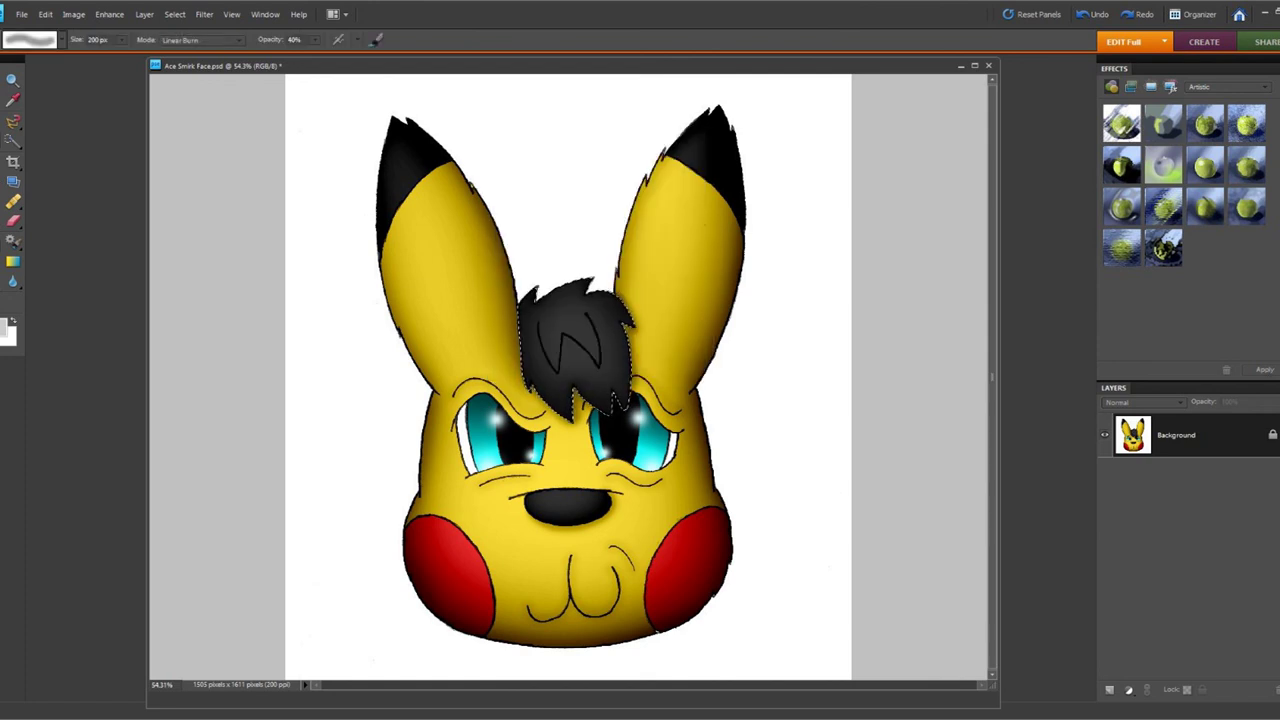
{"action": "left_click", "coordinate": [61, 40]}
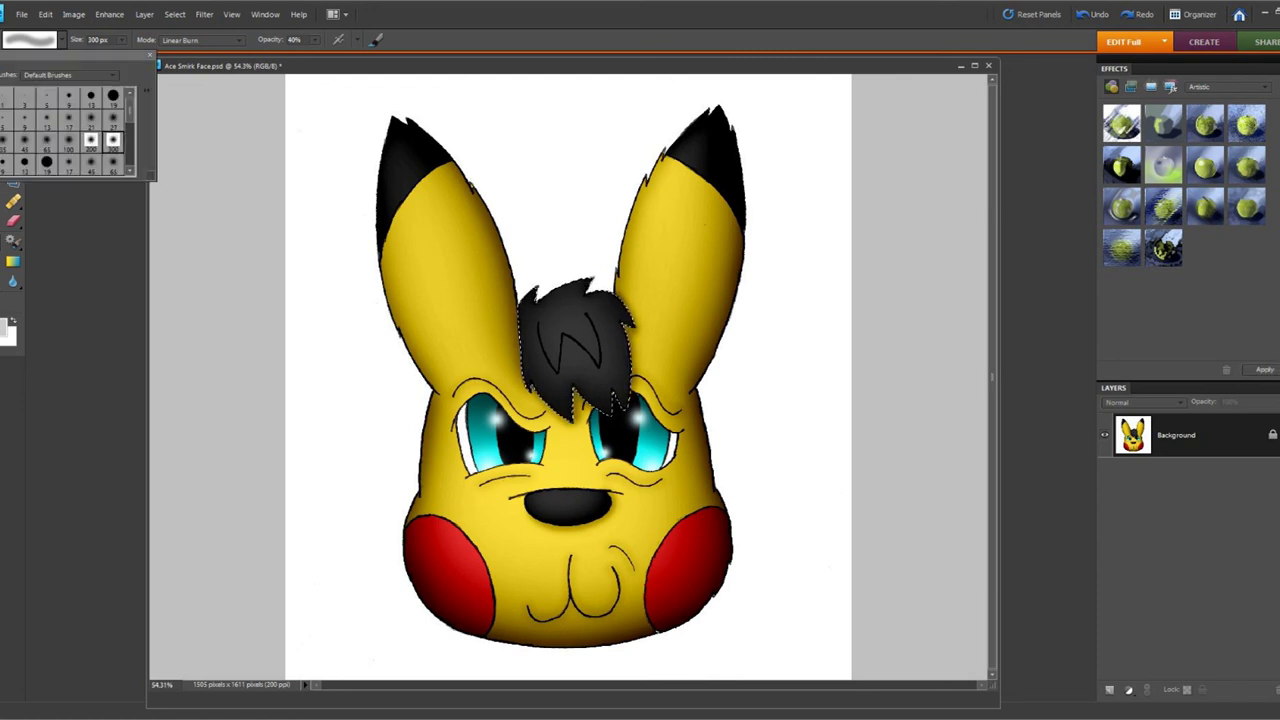
{"action": "key", "text": "Escape"}
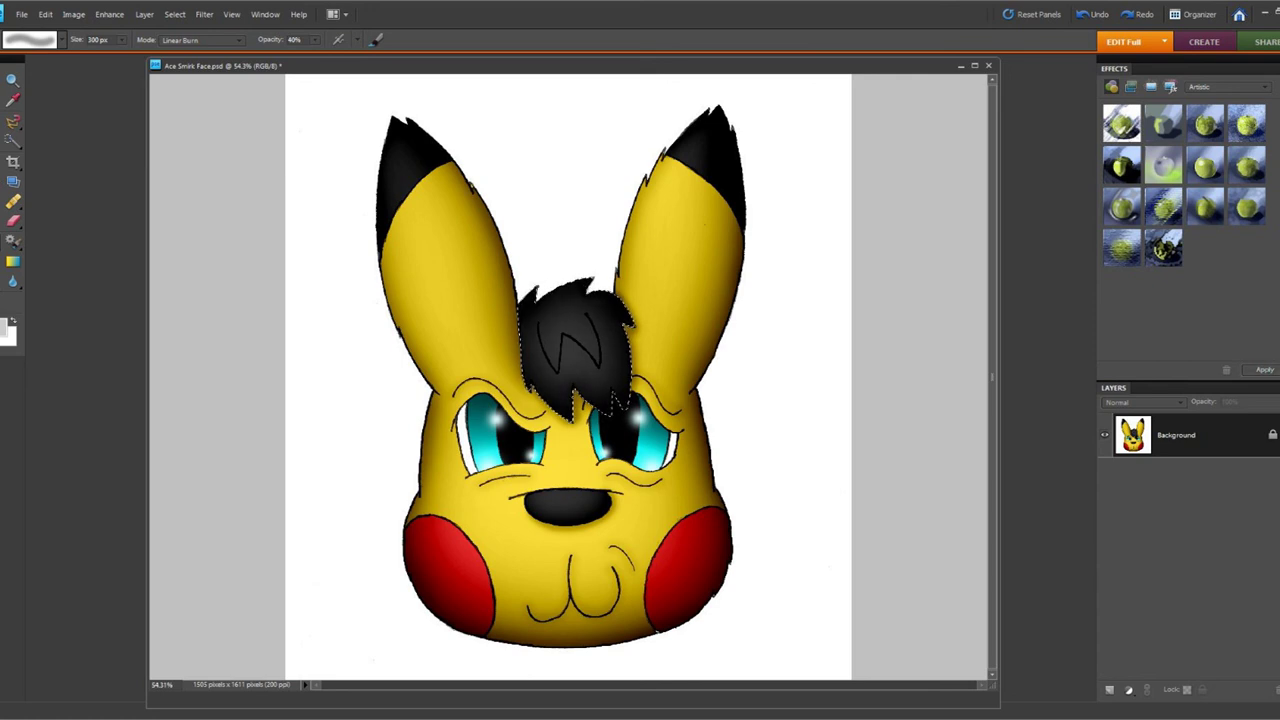
Shade the hair with a soft 45-pixel brush in light grey f1f1f1, and deselect the hair
{"action": "left_click", "coordinate": [61, 40]}
{"action": "left_click", "coordinate": [25, 141]}
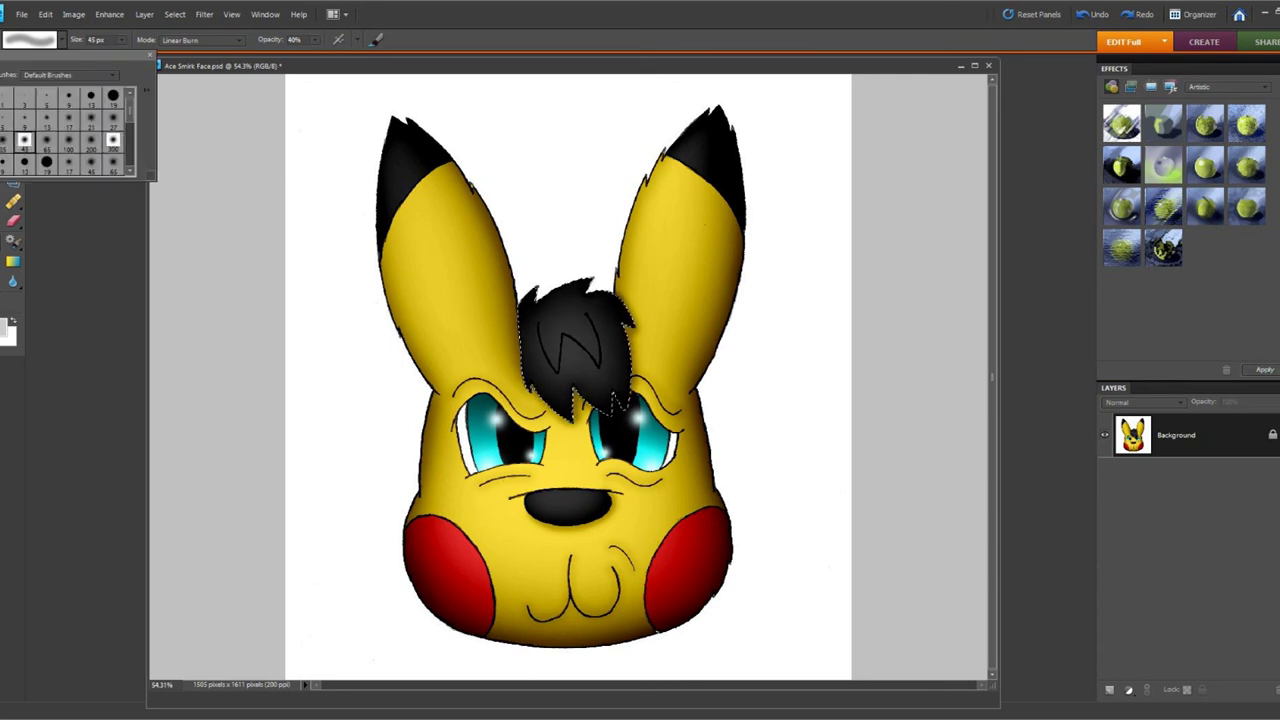
{"action": "left_click", "coordinate": [3, 327]}
{"action": "left_click_drag", "start_coordinate": [396, 286], "coordinate": [396, 261]}
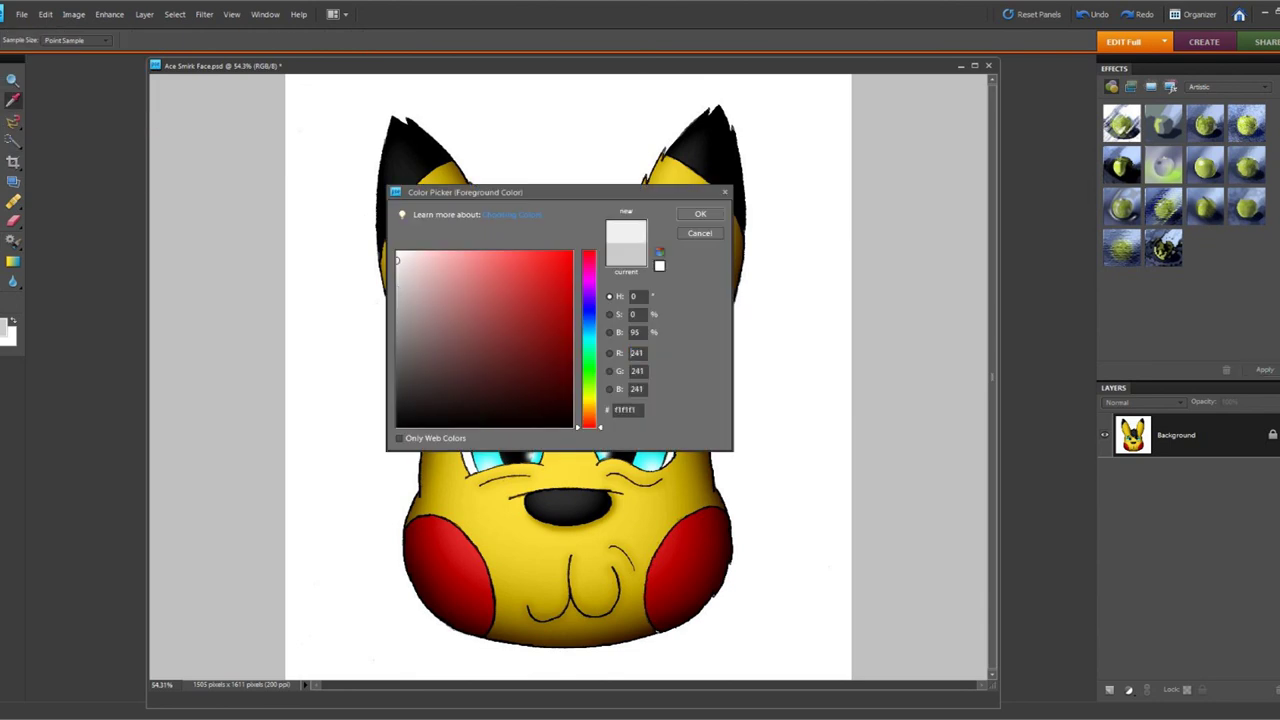
{"action": "left_click", "coordinate": [700, 213]}
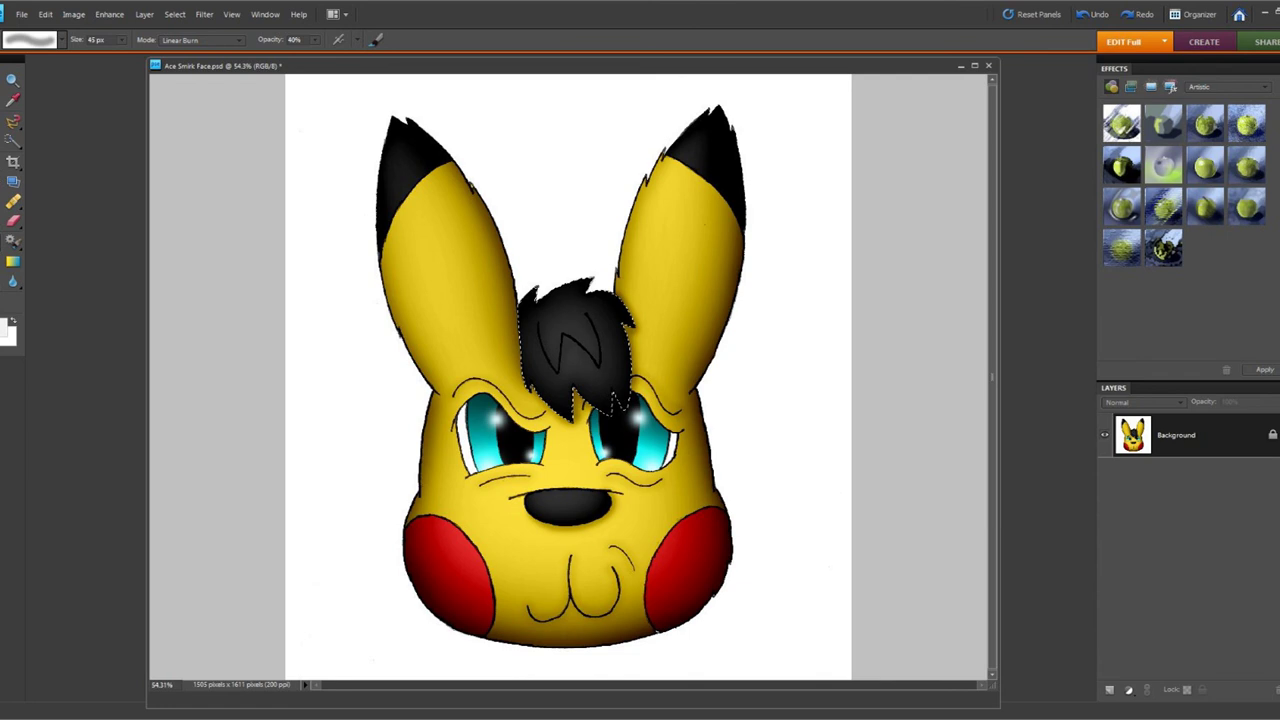
{"action": "left_click", "coordinate": [175, 14]}
{"action": "left_click", "coordinate": [186, 42]}
Touch up the lower edge of the cheek on the viewer's right with a soft 13-pixel Darken brush at 100% opacity in sampled dark red 2d0000
{"action": "key", "text": "i"}
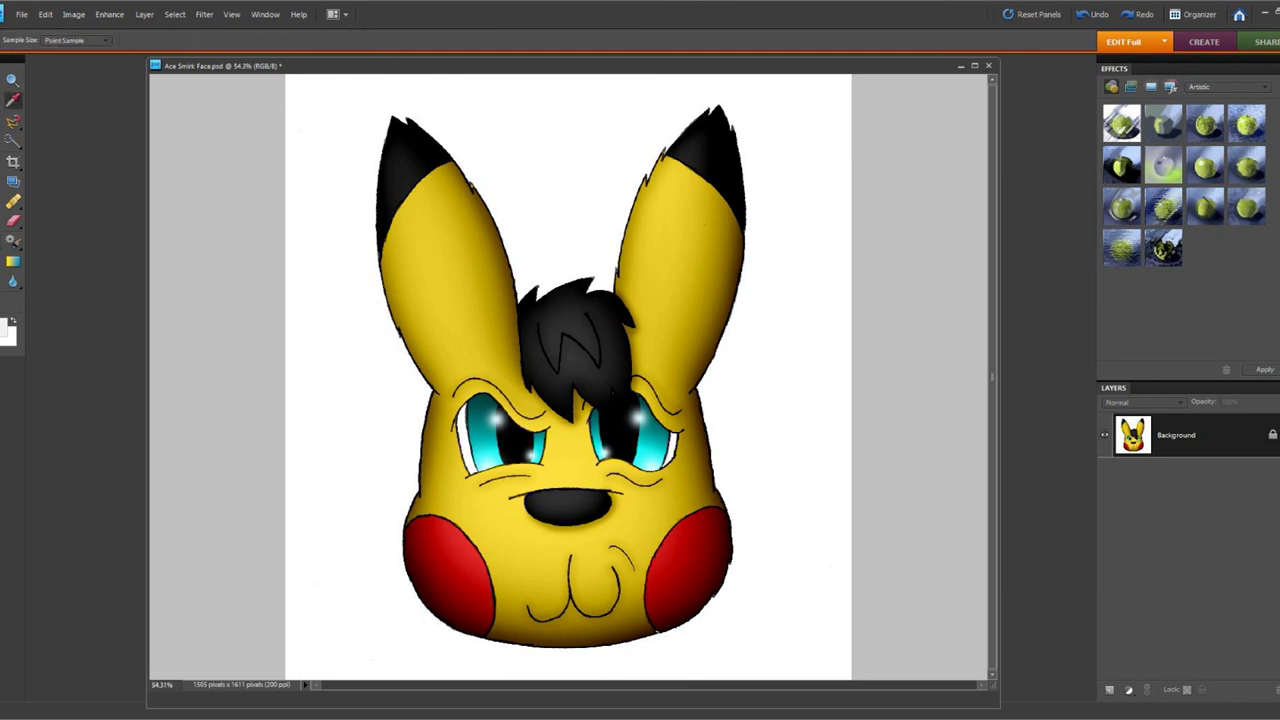
{"action": "key", "text": "d"}
{"action": "left_click", "coordinate": [712, 588]}
{"action": "key", "text": "b"}
{"action": "left_click", "coordinate": [203, 40]}
{"action": "left_click", "coordinate": [196, 86]}
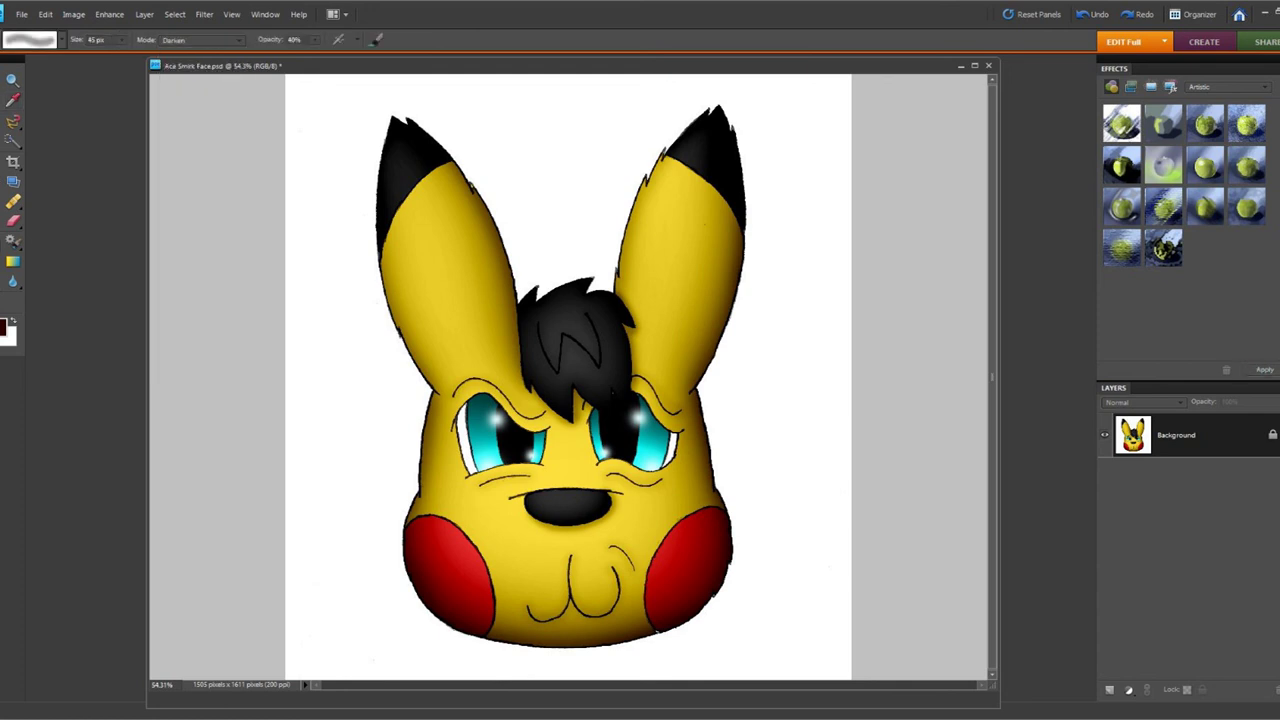
{"action": "left_click", "coordinate": [315, 40]}
{"action": "left_click_drag", "start_coordinate": [316, 55], "coordinate": [359, 55]}
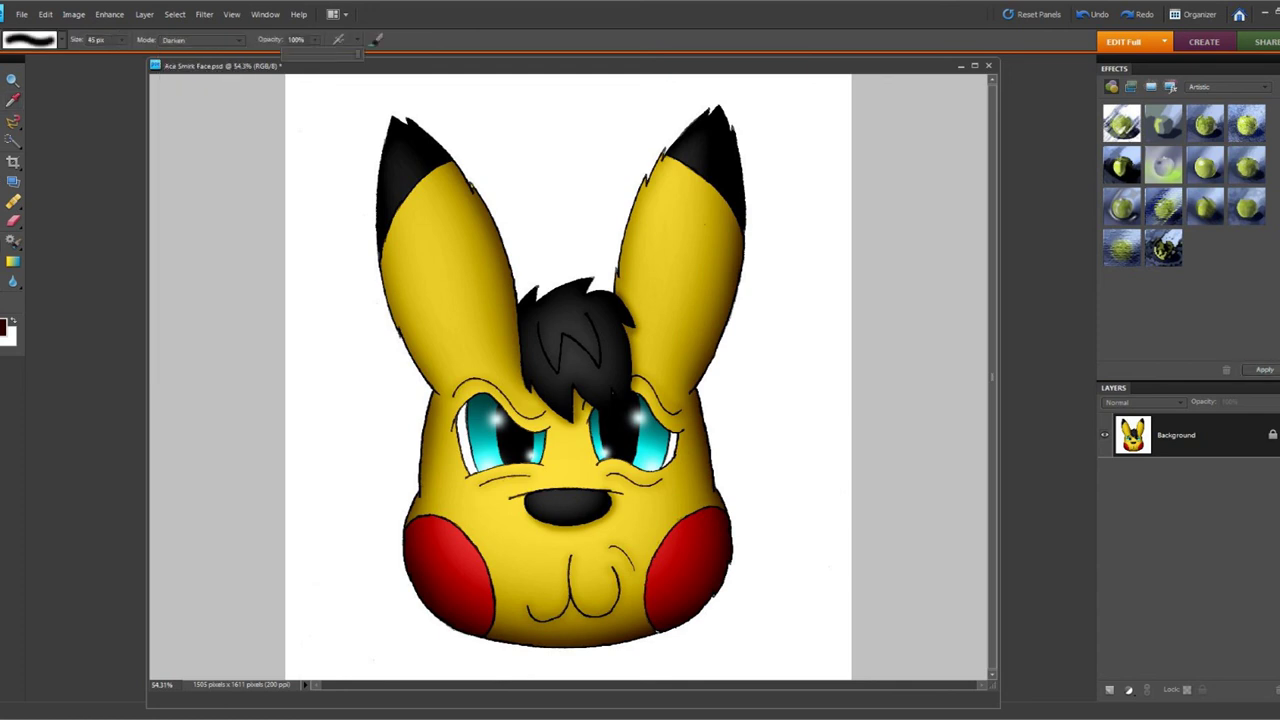
{"action": "left_click", "coordinate": [62, 40]}
{"action": "left_click", "coordinate": [47, 118]}
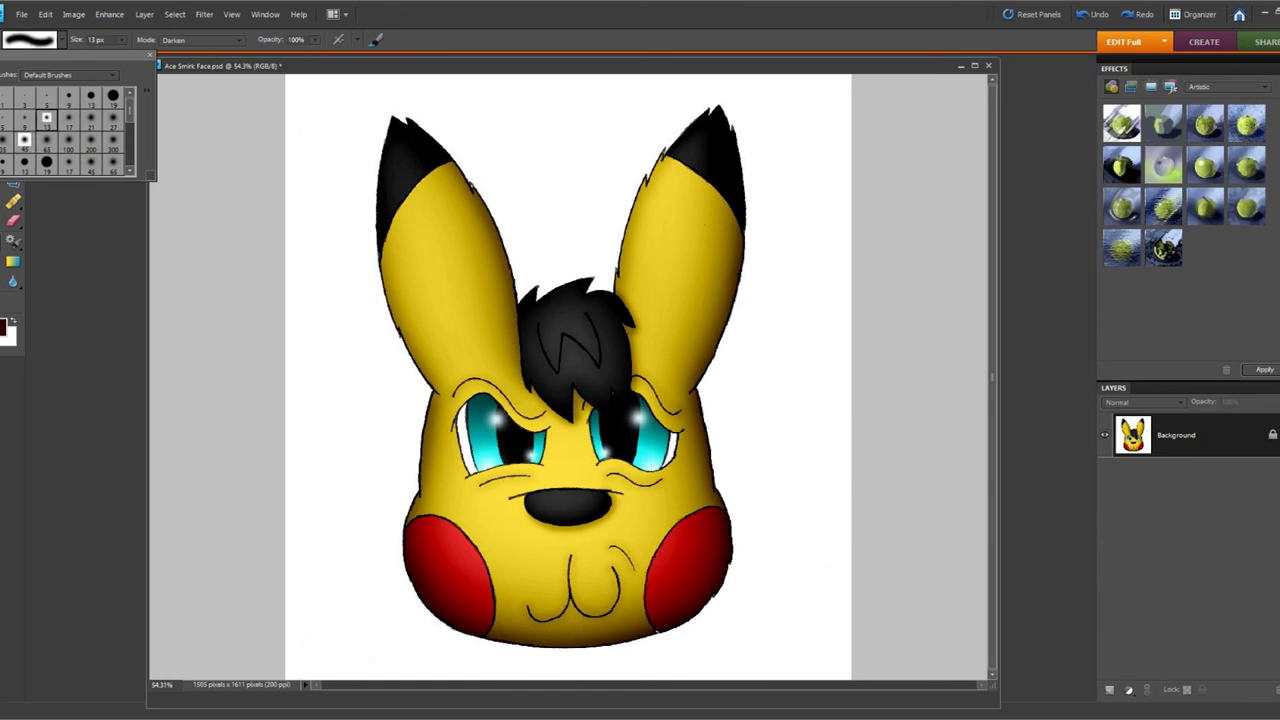
{"action": "left_click", "coordinate": [658, 631]}
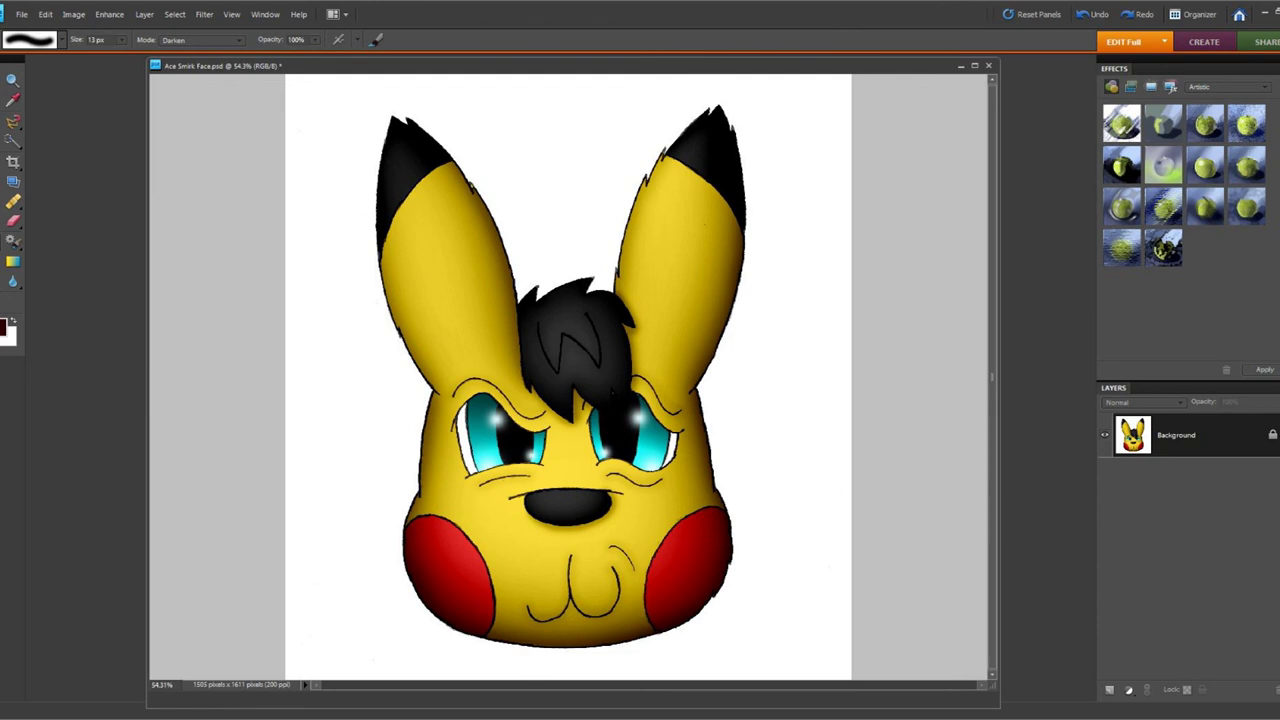
Set the foreground color to light grey and the brush to Linear Burn mode at 27% opacity
{"action": "left_click", "coordinate": [3, 327]}
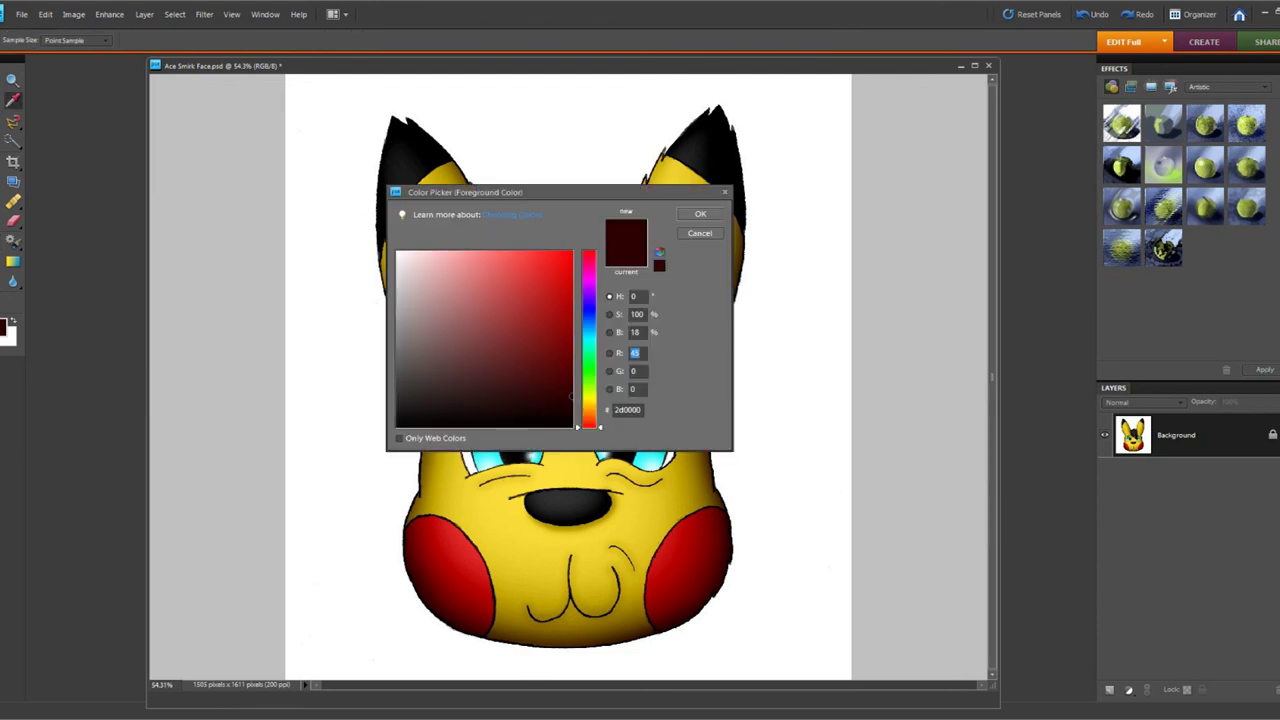
{"action": "left_click", "coordinate": [397, 285]}
{"action": "key", "text": "Return"}
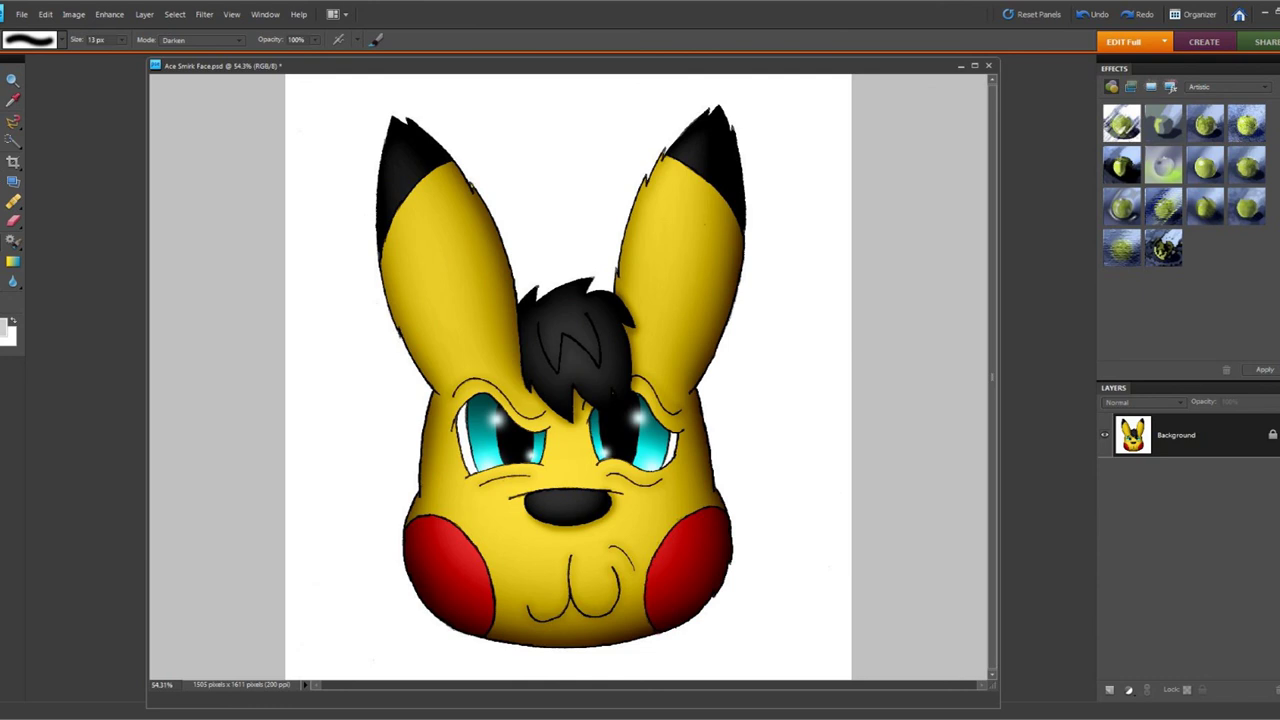
{"action": "left_click", "coordinate": [315, 40]}
{"action": "left_click_drag", "start_coordinate": [314, 54], "coordinate": [262, 54]}
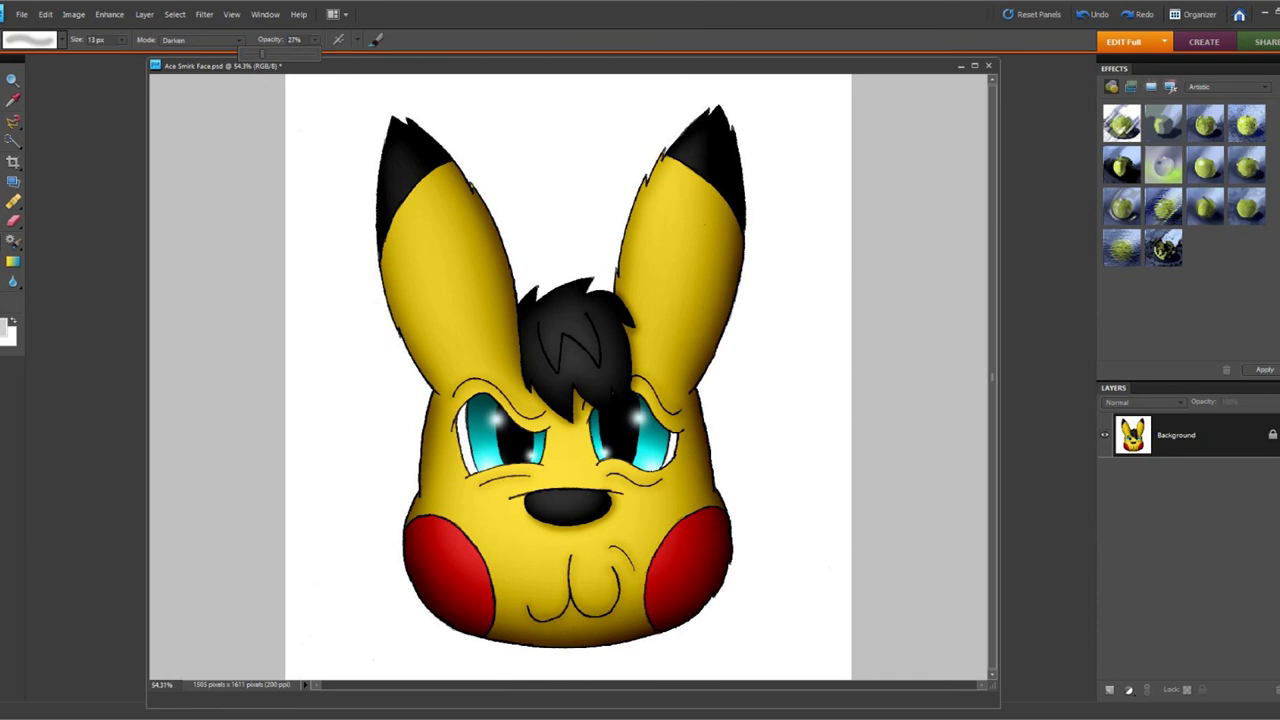
{"action": "left_click", "coordinate": [62, 40]}
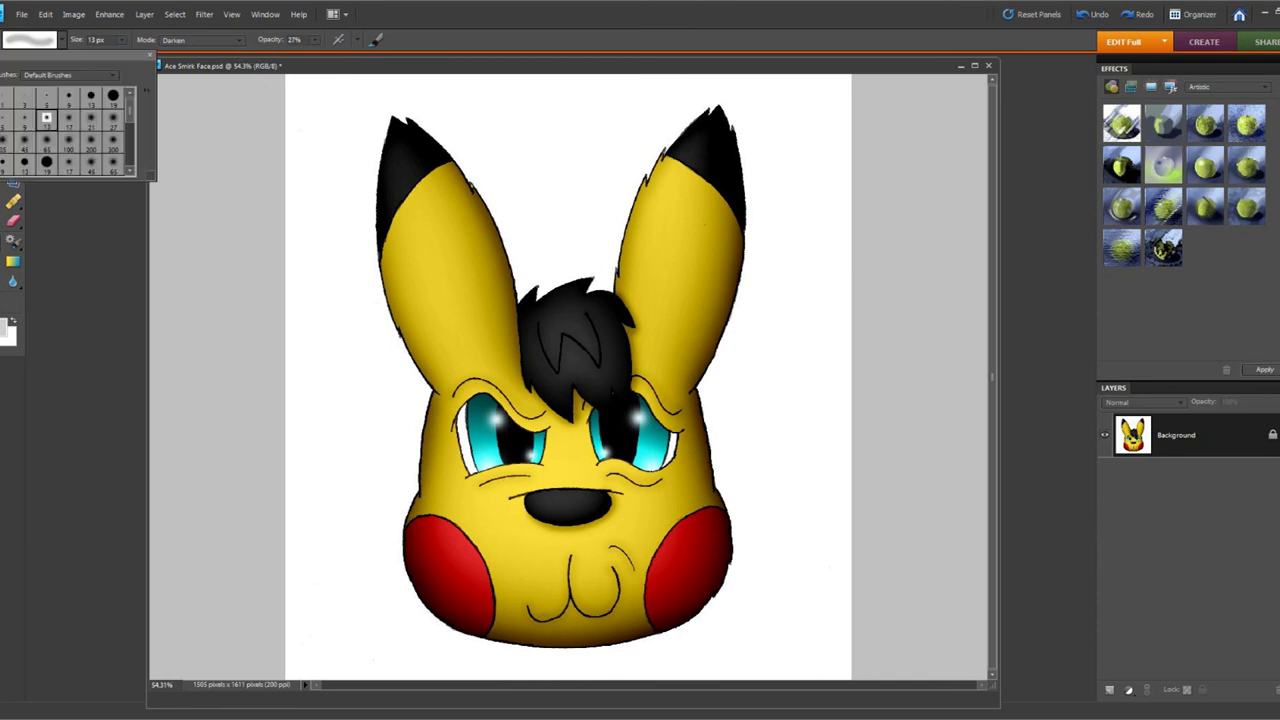
{"action": "left_click", "coordinate": [200, 40]}
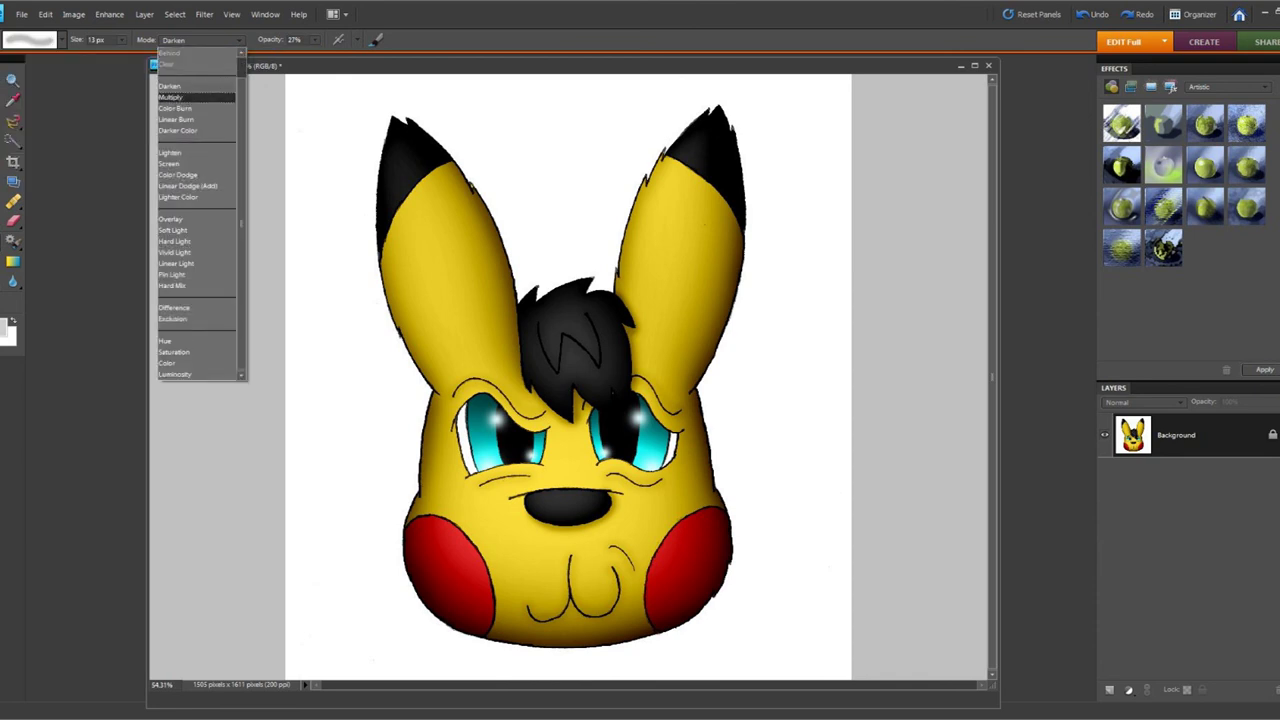
{"action": "left_click", "coordinate": [195, 120]}
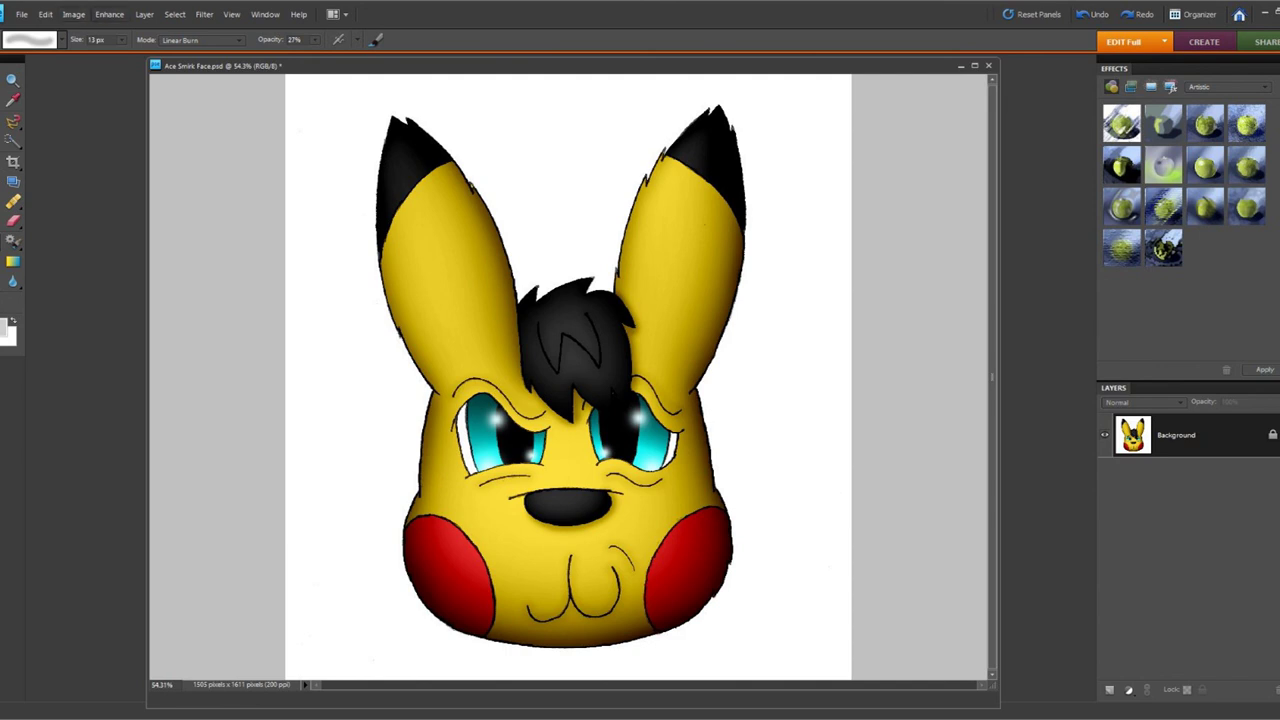
Adjust the whole drawing's lighting with Brightness/Contrast, setting brightness to 15 and contrast to 16
{"action": "left_click", "coordinate": [109, 14]}
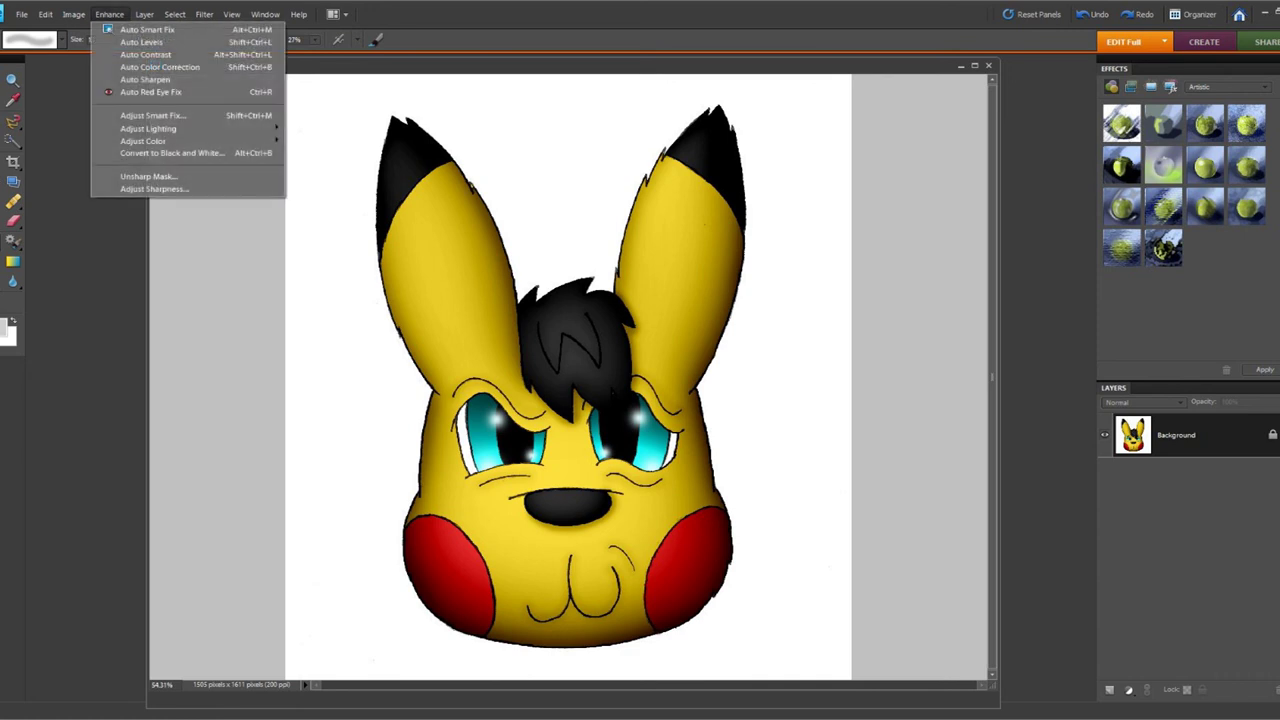
{"action": "mouse_move", "coordinate": [150, 128]}
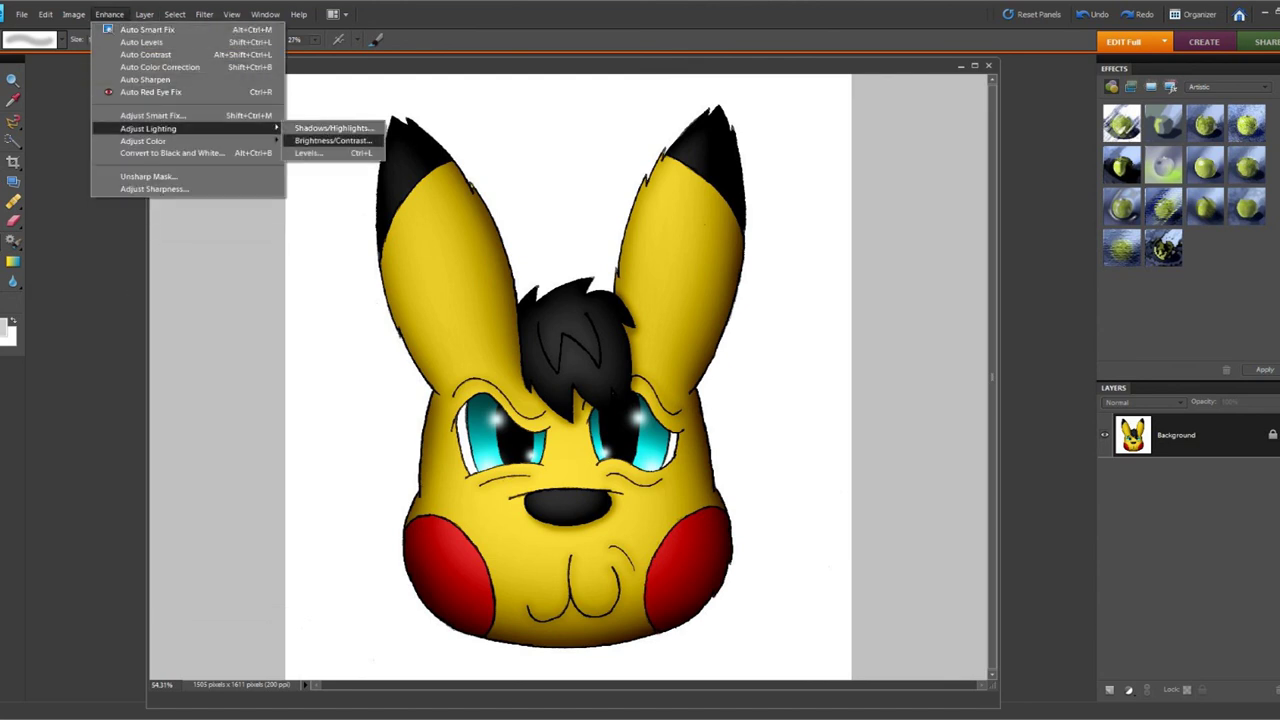
{"action": "left_click", "coordinate": [333, 140]}
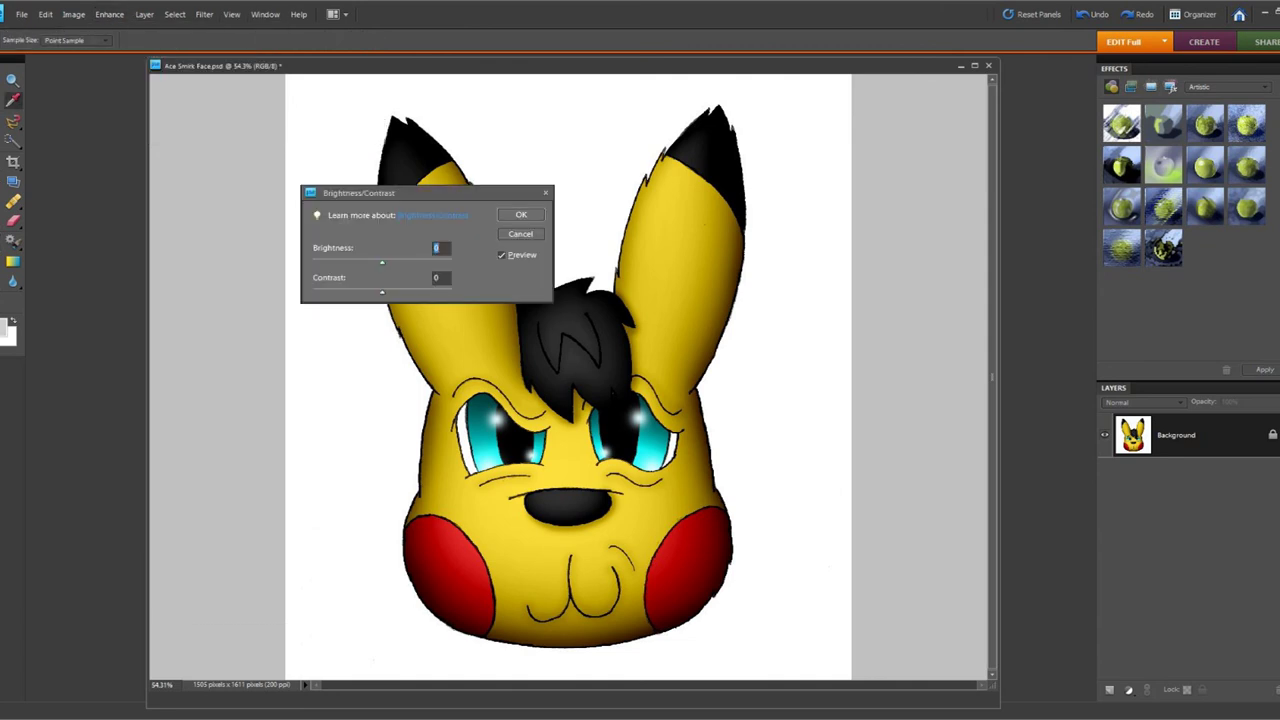
{"action": "left_click_drag", "start_coordinate": [382, 263], "coordinate": [389, 263]}
{"action": "key", "text": "Tab"}
{"action": "key", "text": "Up"}
{"action": "key", "text": "Up"}
{"action": "key", "text": "Up"}
{"action": "key", "text": "Up"}
{"action": "key", "text": "Up"}
{"action": "key", "text": "Up"}
{"action": "key", "text": "Up"}
{"action": "key", "text": "Up"}
{"action": "key", "text": "Up"}
{"action": "key", "text": "Up"}
{"action": "key", "text": "Up"}
{"action": "key", "text": "Up"}
{"action": "key", "text": "Up"}
{"action": "key", "text": "Up"}
{"action": "key", "text": "Up"}
{"action": "key", "text": "Up"}
{"action": "key", "text": "Up"}
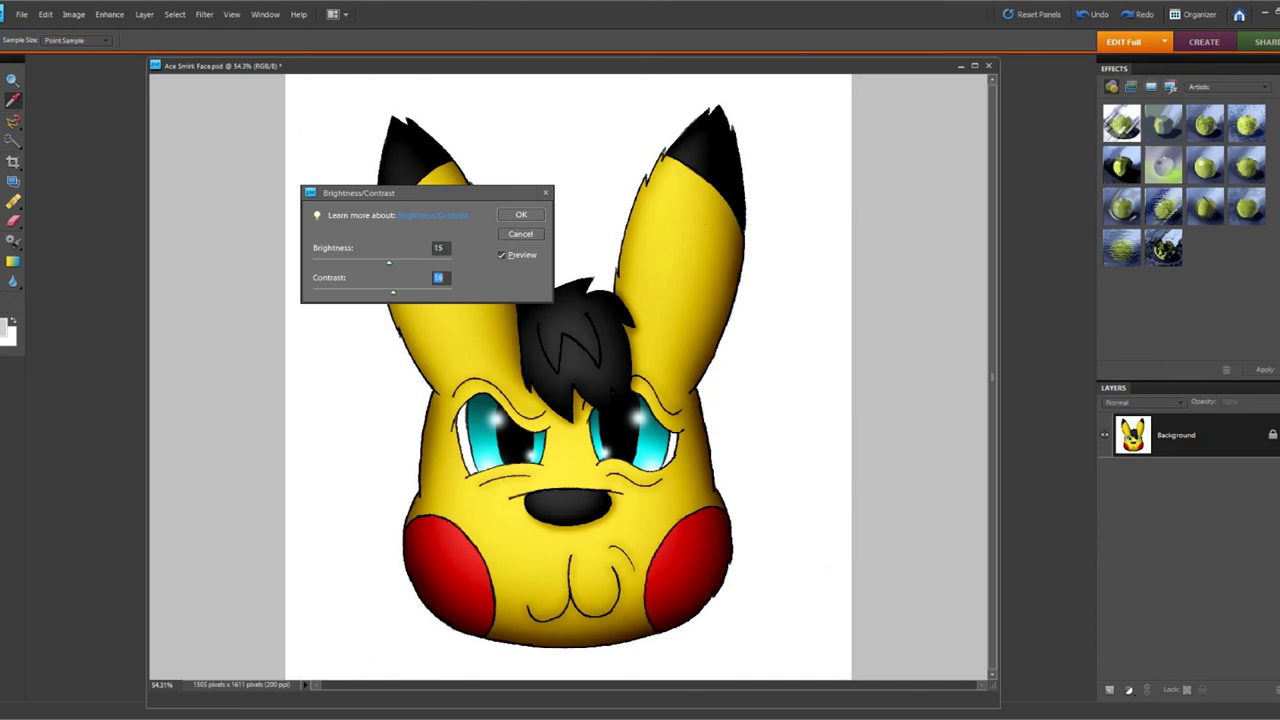
{"action": "key", "text": "Return"}
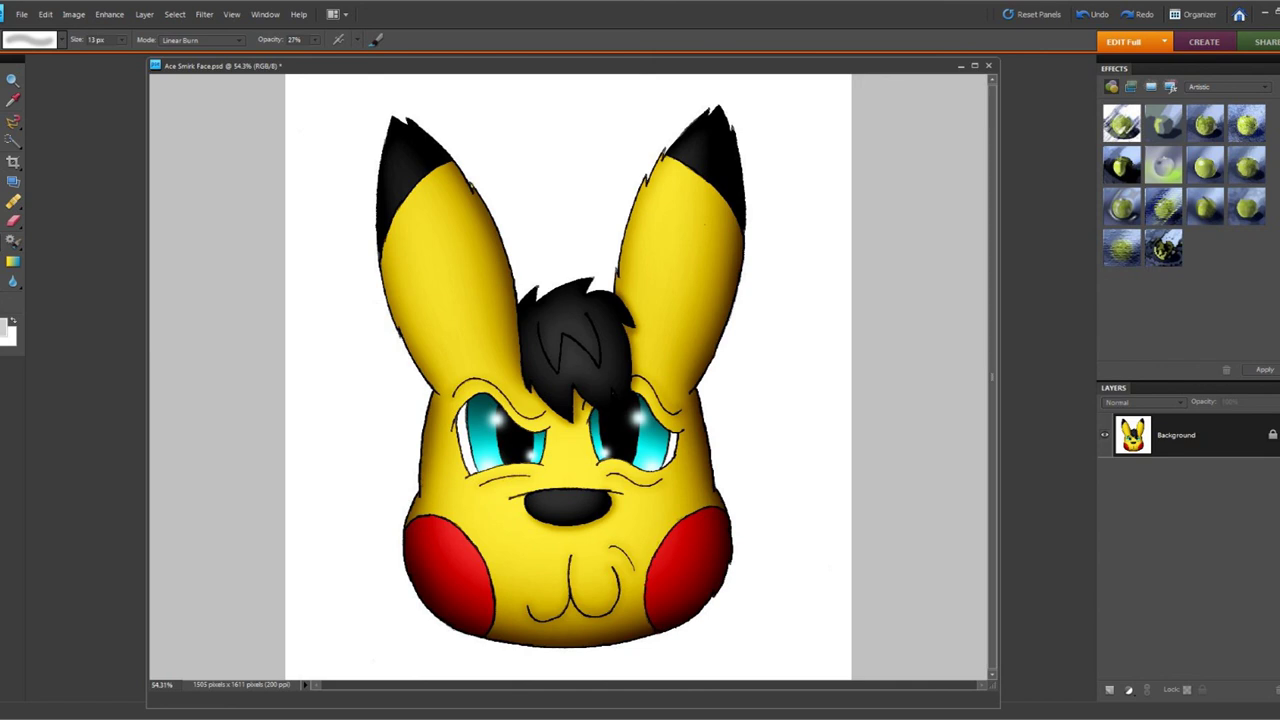
Convert the locked Background into a regular layer with the default name Layer 0
{"action": "right_click", "coordinate": [1201, 429]}
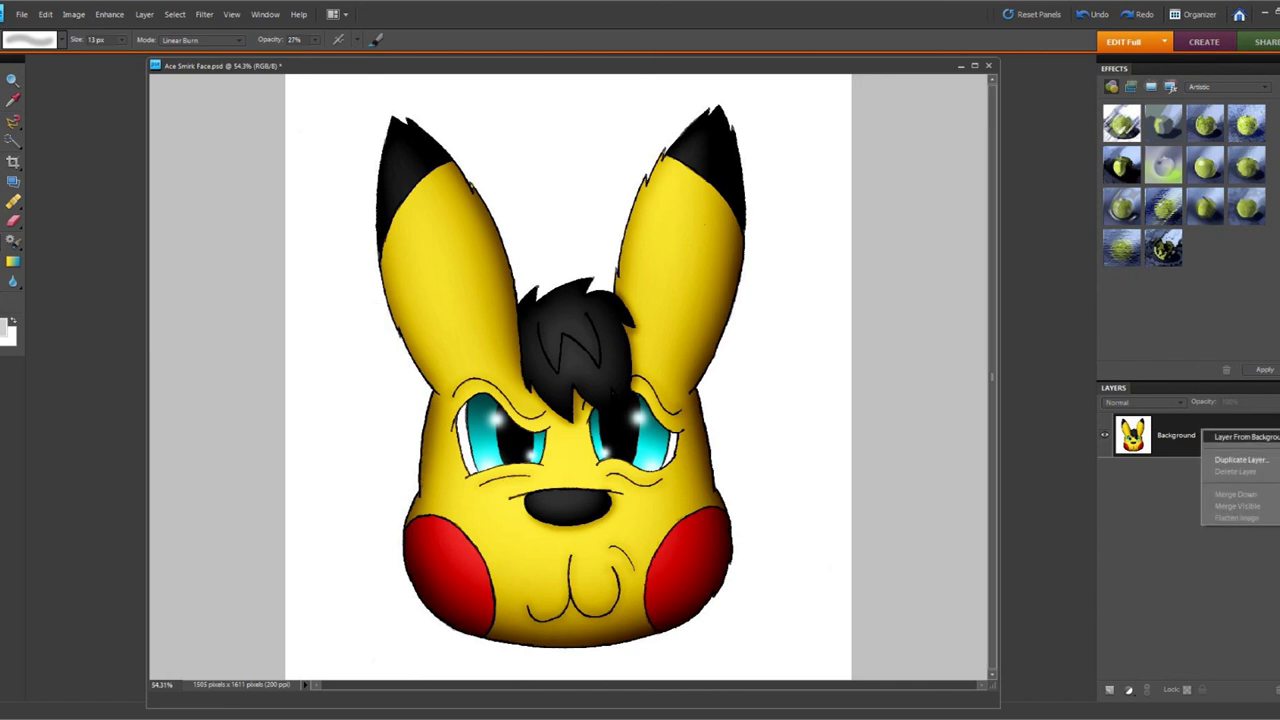
{"action": "left_click", "coordinate": [1238, 436]}
{"action": "left_click", "coordinate": [584, 195]}
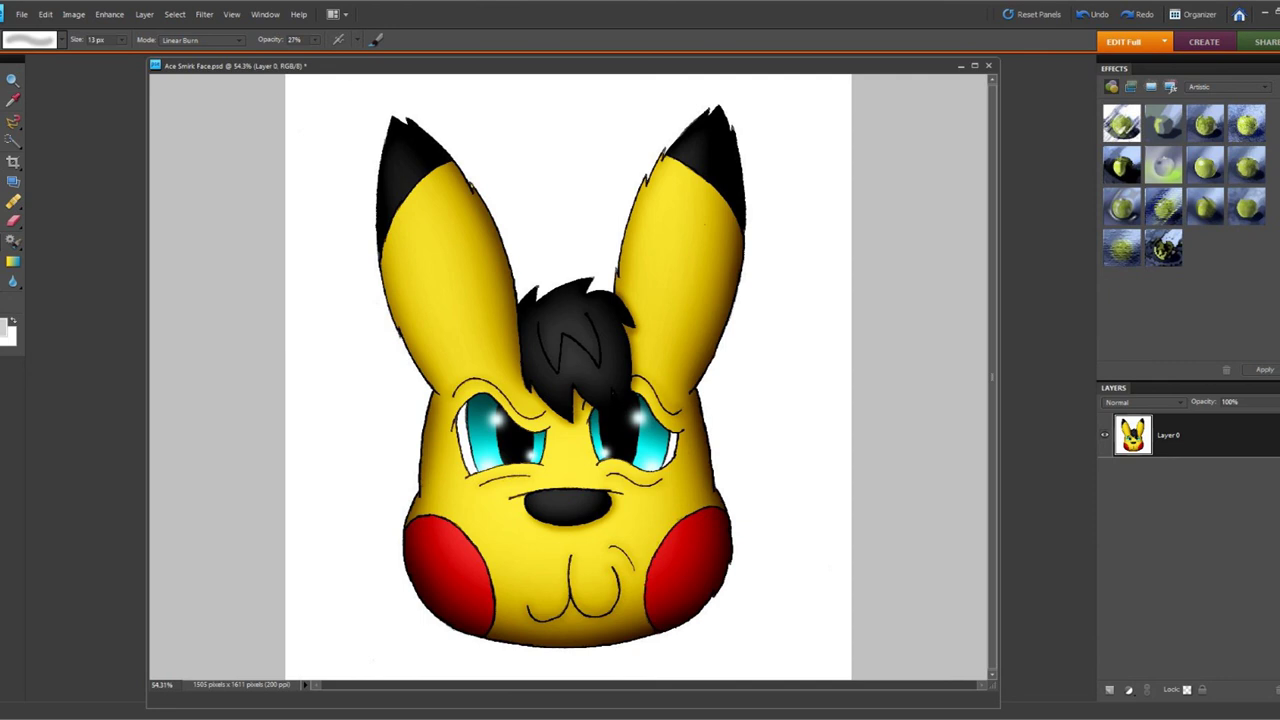
Select the white area around the head with the Magic Wand, delete it to transparency, and deselect
{"action": "key", "text": "w"}
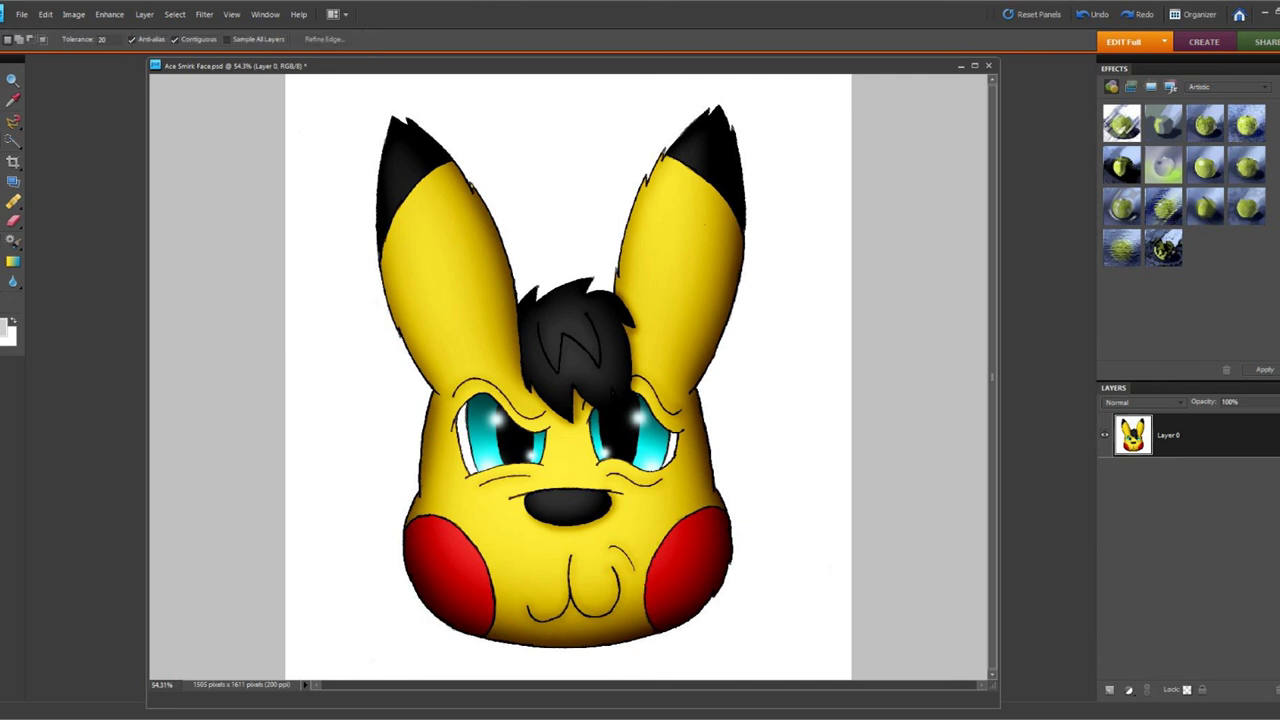
{"action": "left_click", "coordinate": [568, 190]}
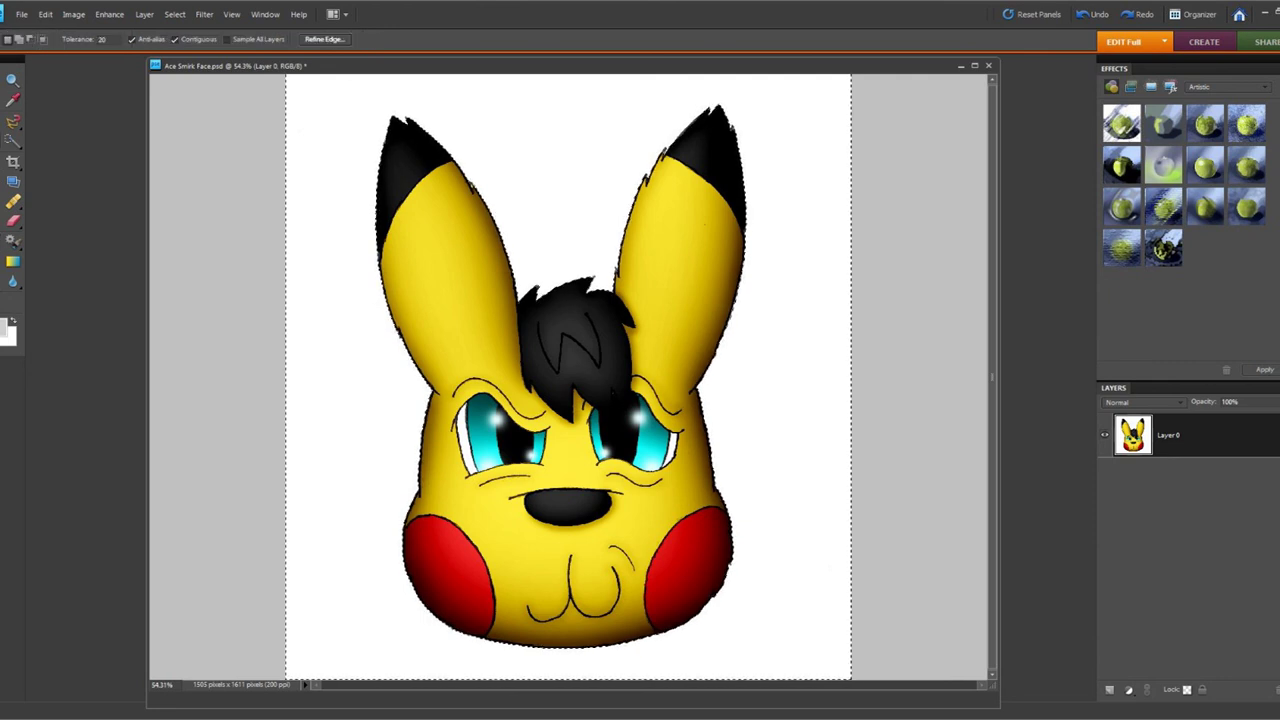
{"action": "key", "text": "Delete"}
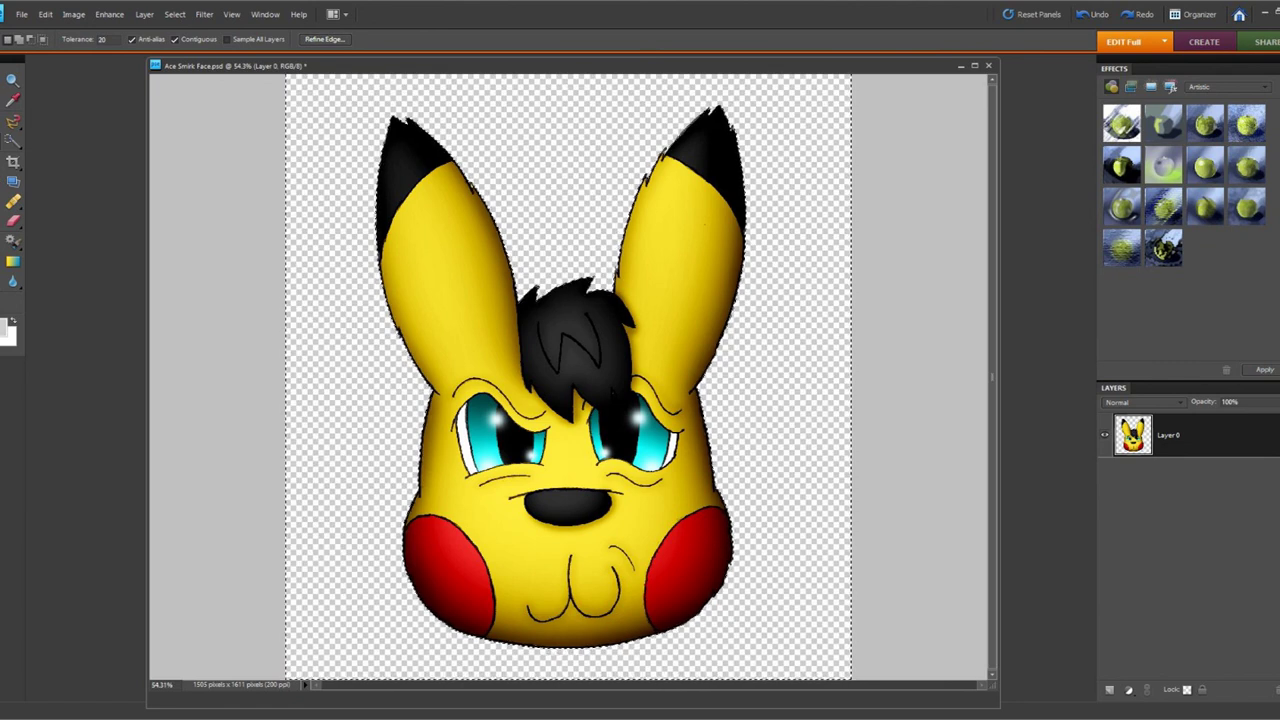
{"action": "left_click", "coordinate": [175, 14]}
{"action": "left_click", "coordinate": [188, 42]}
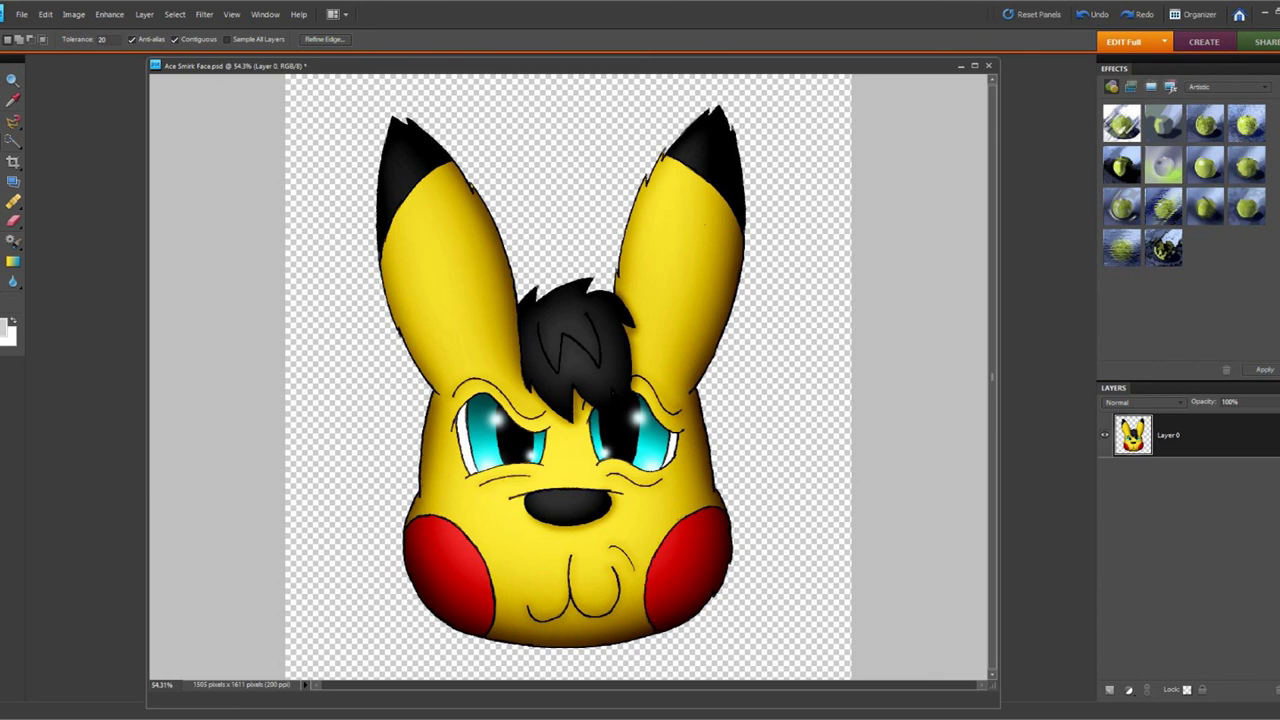
Select the whites of both eyes with the Magic Wand and refine the selection's edge
{"action": "left_click", "coordinate": [465, 439]}
{"action": "right_click", "coordinate": [672, 444]}
{"action": "left_click", "coordinate": [693, 452]}
{"action": "left_click", "coordinate": [325, 40]}
{"action": "left_click", "coordinate": [686, 155]}
{"action": "key", "text": "ctrl+alt+r"}
{"action": "key", "text": "Escape"}
Shade the edges of the eye whites in light grey with soft brushes of 100 and 65 pixels, and deselect them
{"action": "key", "text": "o"}
{"action": "left_click", "coordinate": [61, 40]}
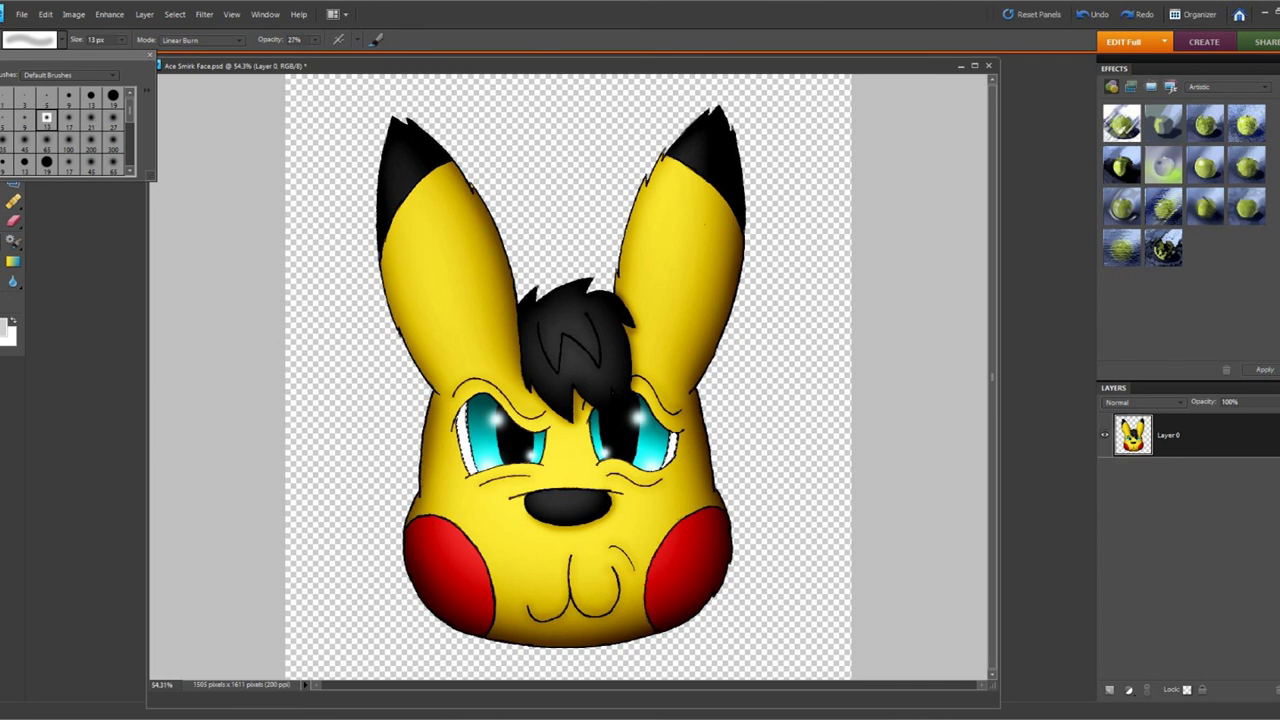
{"action": "left_click", "coordinate": [69, 142]}
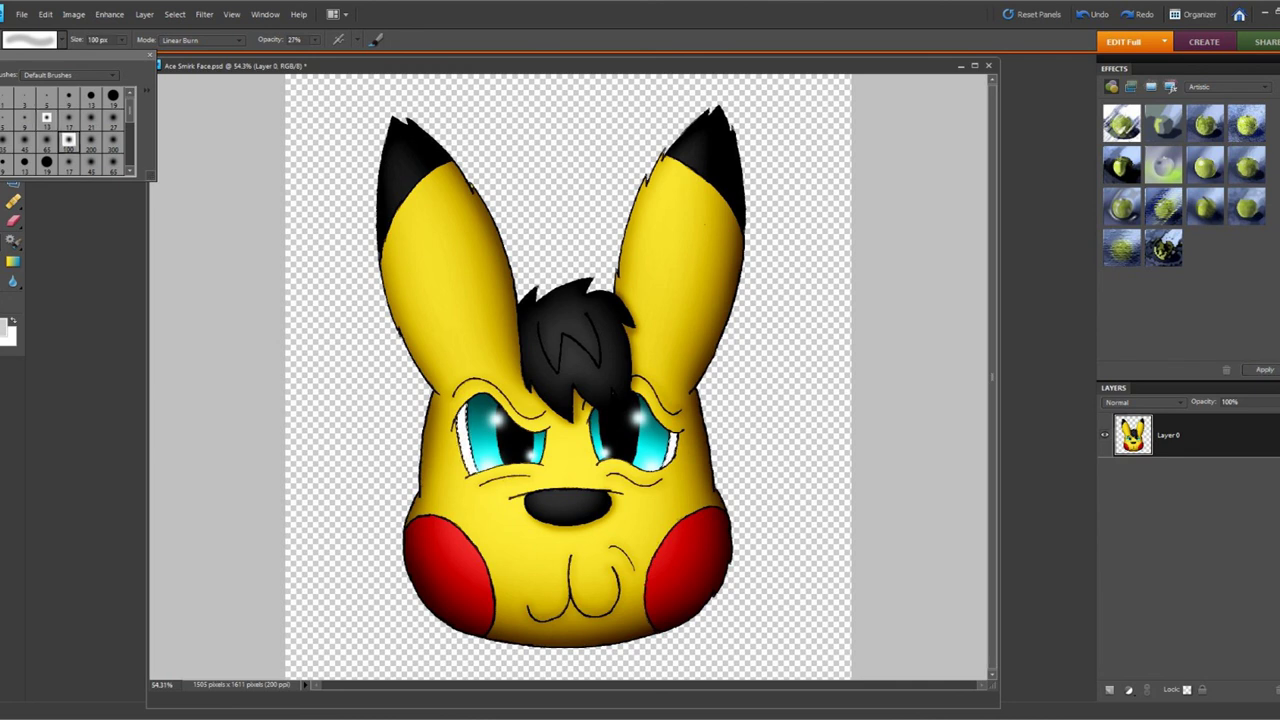
{"action": "key", "text": "Escape"}
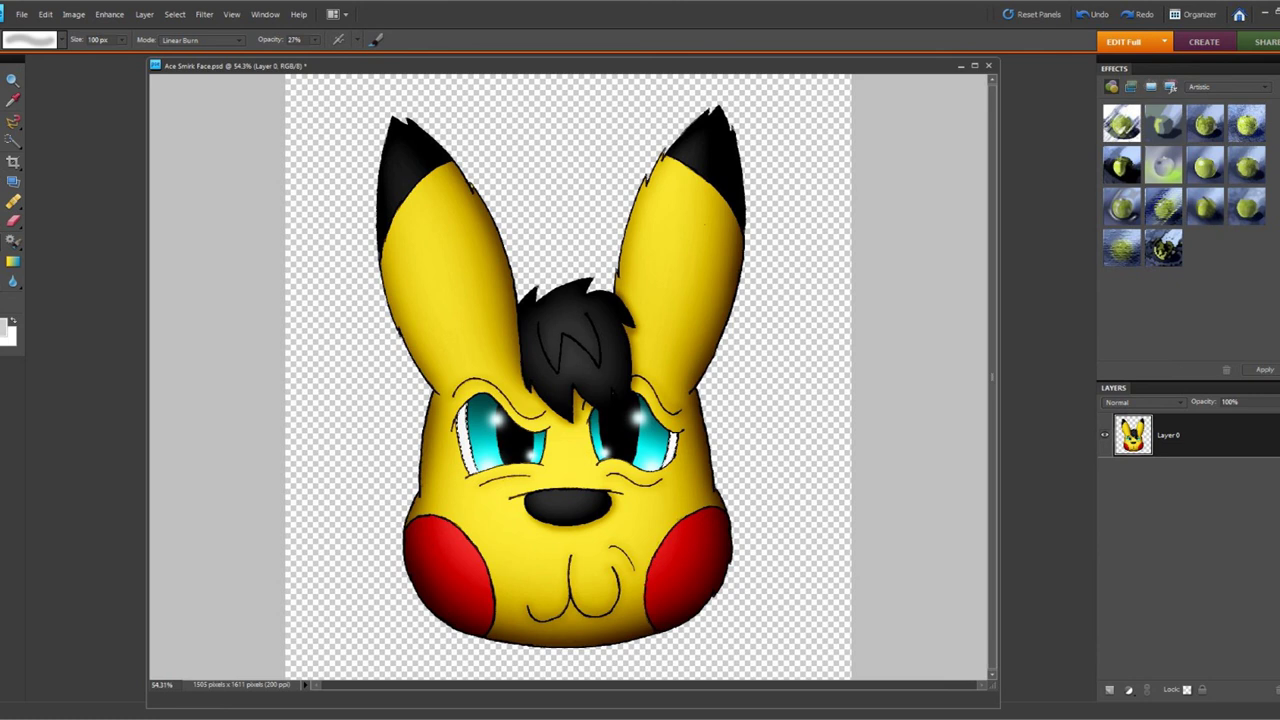
{"action": "left_click", "coordinate": [62, 40]}
{"action": "left_click", "coordinate": [47, 142]}
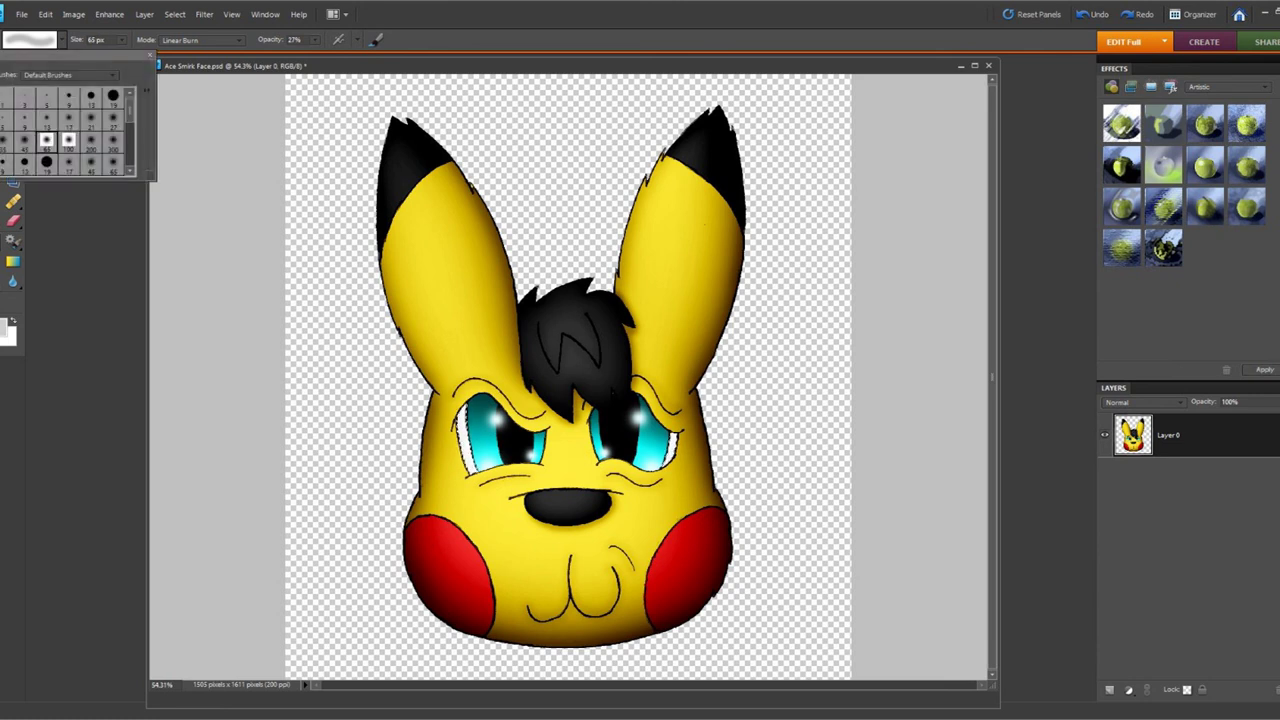
{"action": "key", "text": "Escape"}
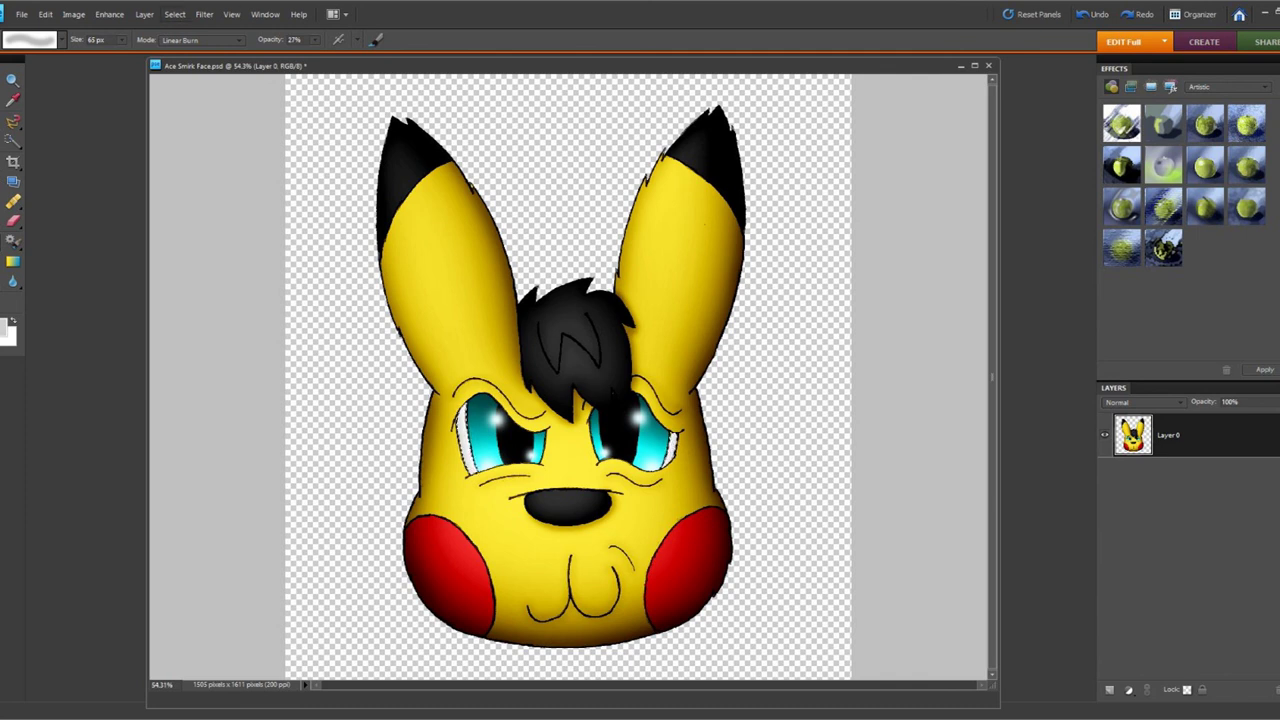
{"action": "left_click", "coordinate": [175, 15]}
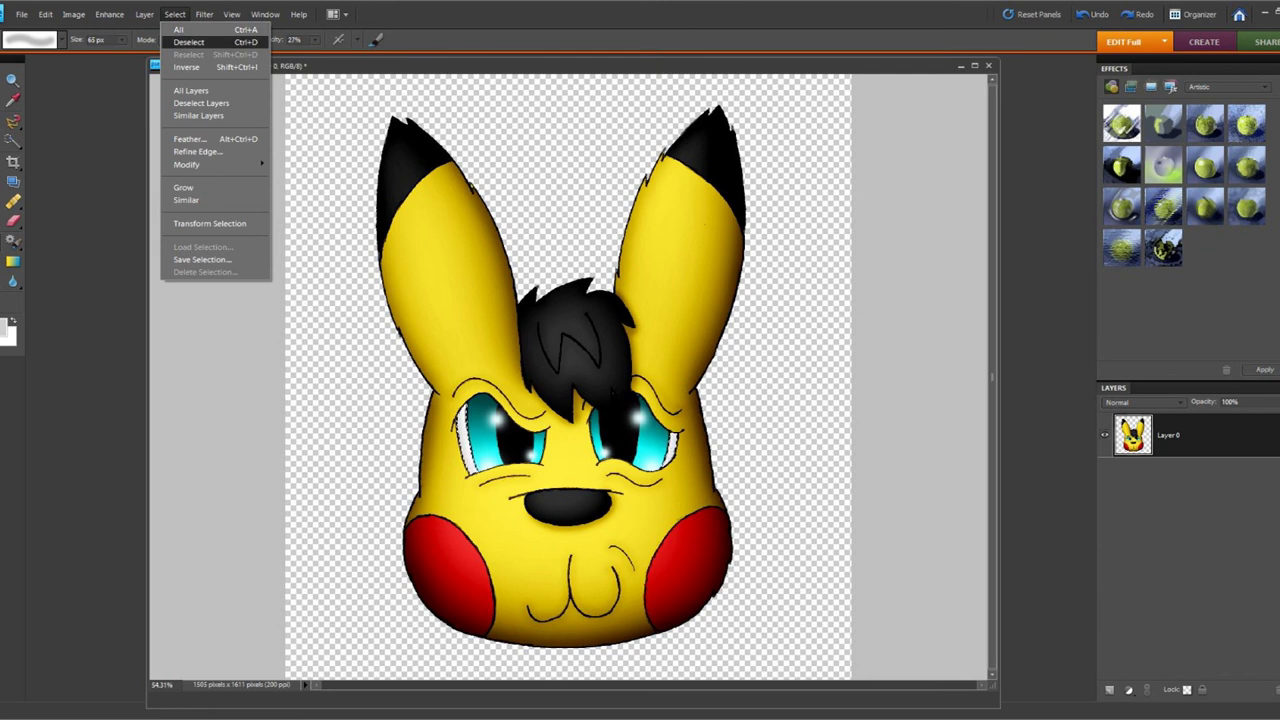
{"action": "key", "text": "Return"}
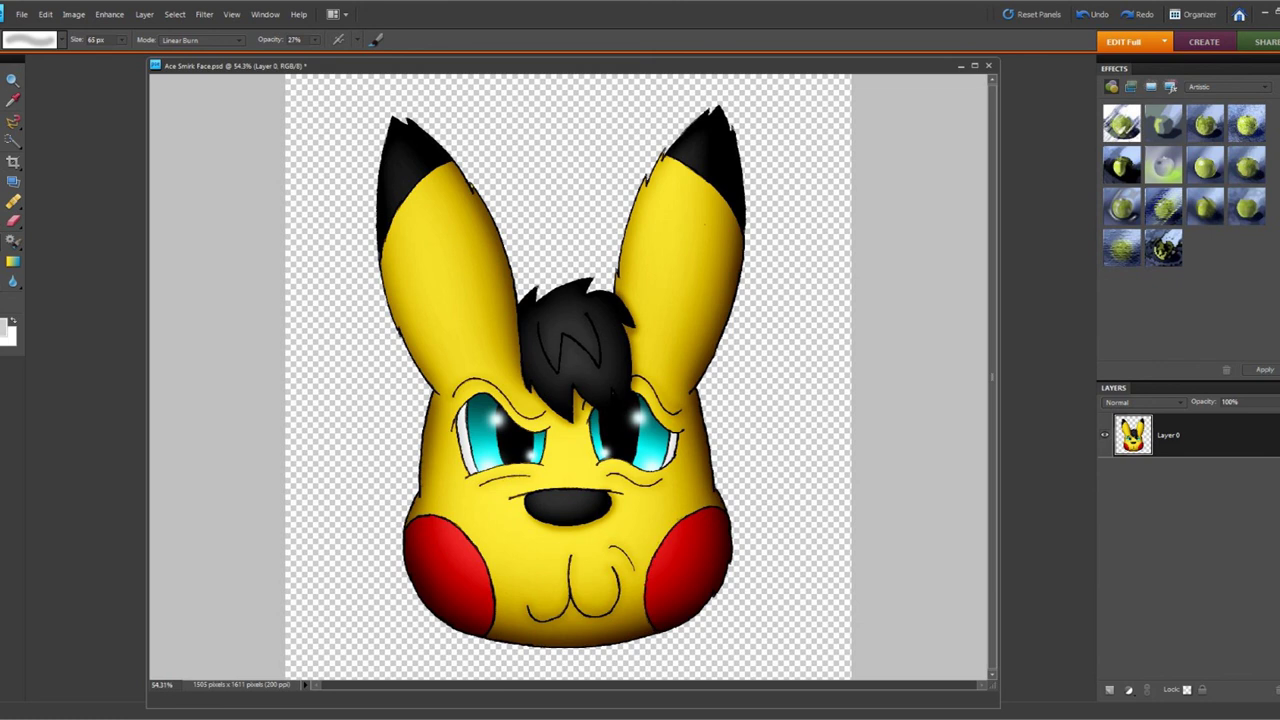
Undo the last deselection to restore the eye-white selection, and deselect it again
{"action": "left_click", "coordinate": [46, 15]}
{"action": "left_click", "coordinate": [66, 29]}
{"action": "key", "text": "alt+s"}
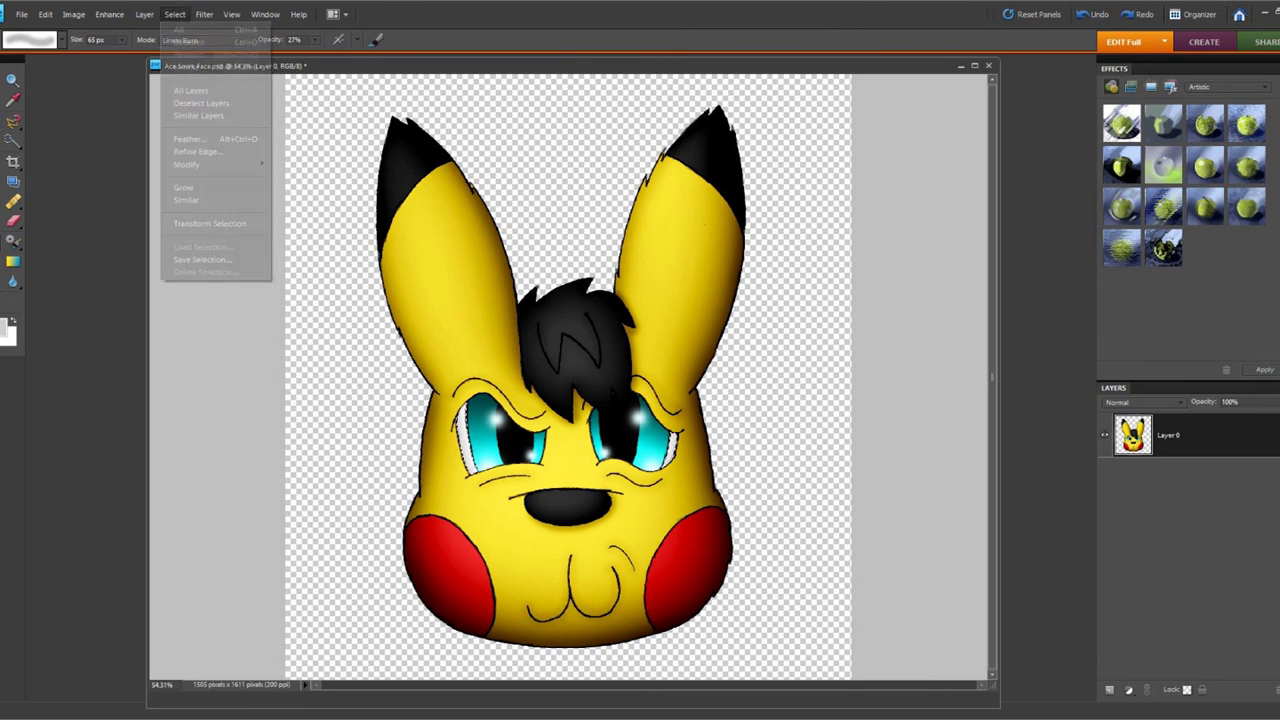
{"action": "key", "text": "Return"}
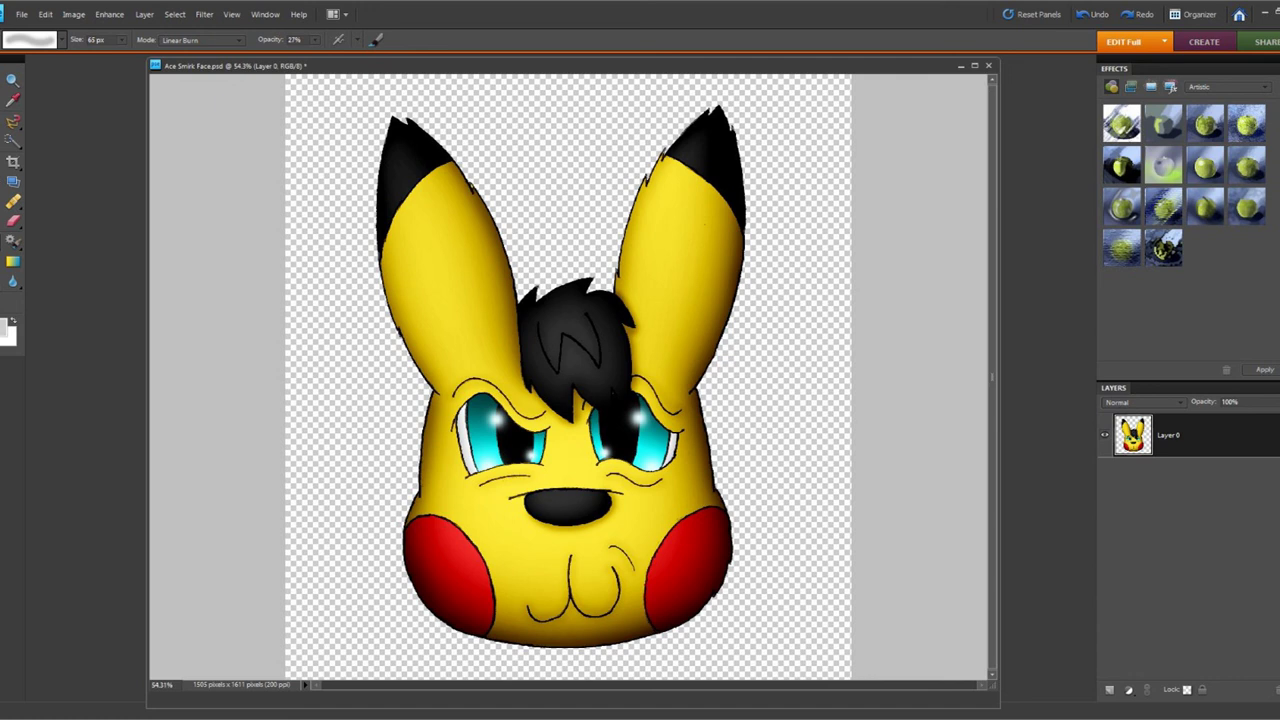
Save the shaded drawing as the Photoshop file Ace Smirk Face, replacing the existing PSD
{"action": "key", "text": "alt+f"}
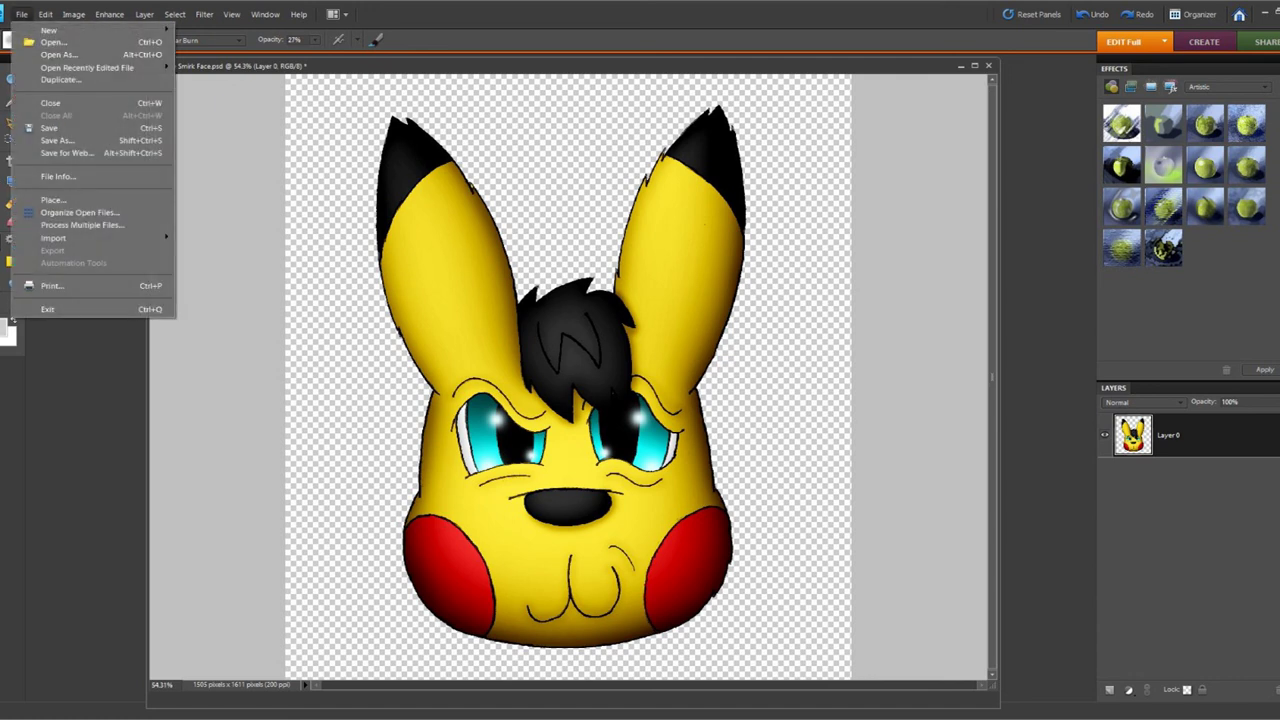
{"action": "key", "text": "Down"}
{"action": "key", "text": "Down"}
{"action": "key", "text": "Down"}
{"action": "key", "text": "Down"}
{"action": "key", "text": "Down"}
{"action": "key", "text": "Down"}
{"action": "key", "text": "Down"}
{"action": "key", "text": "Down"}
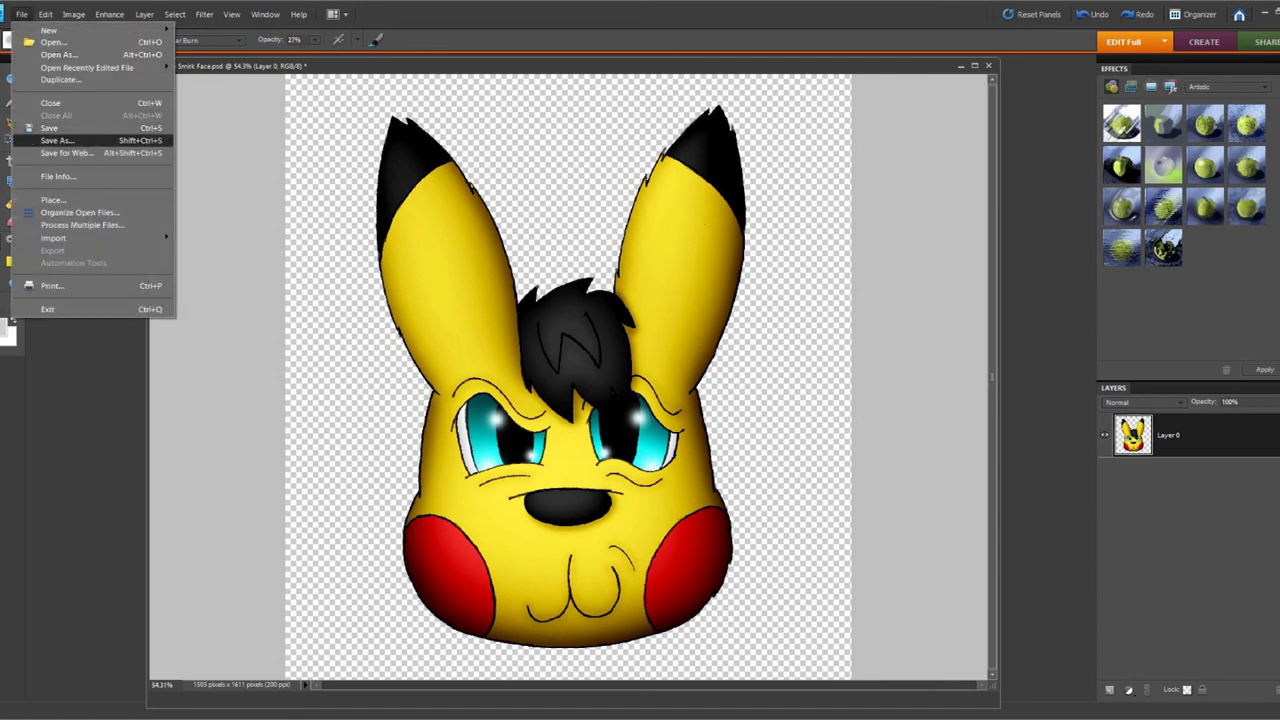
{"action": "key", "text": "Return"}
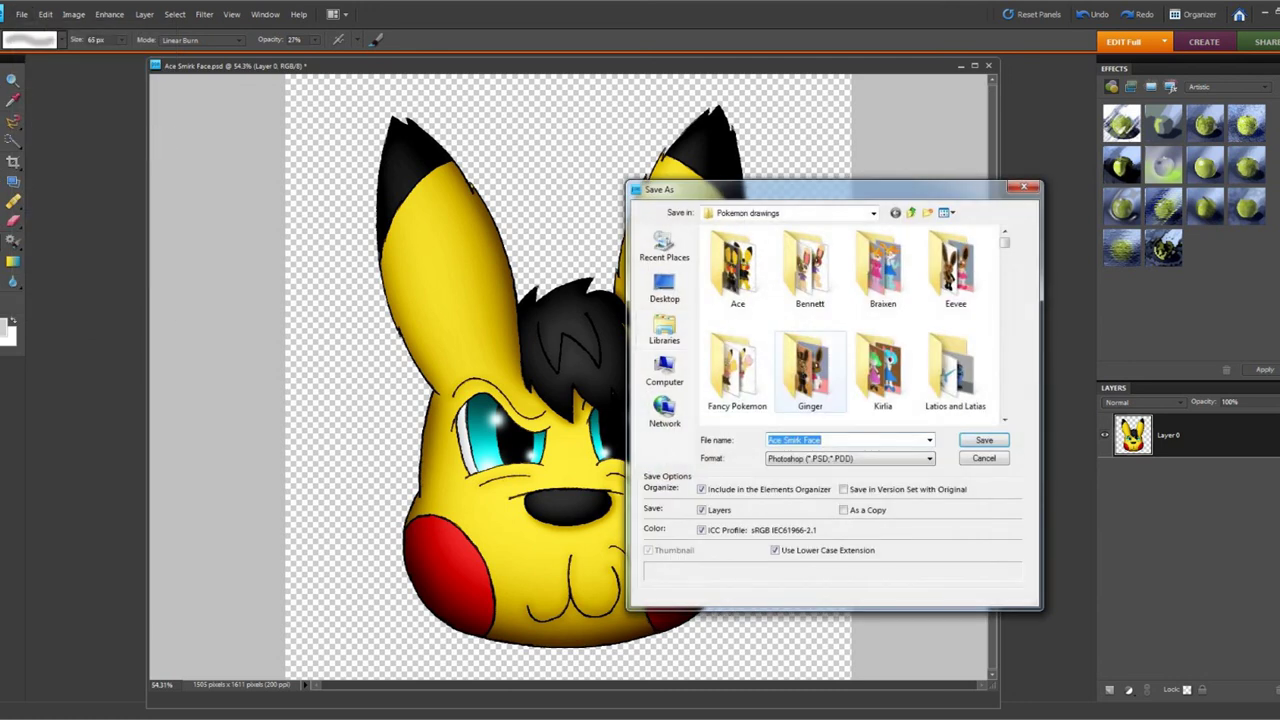
{"action": "key", "text": "Return"}
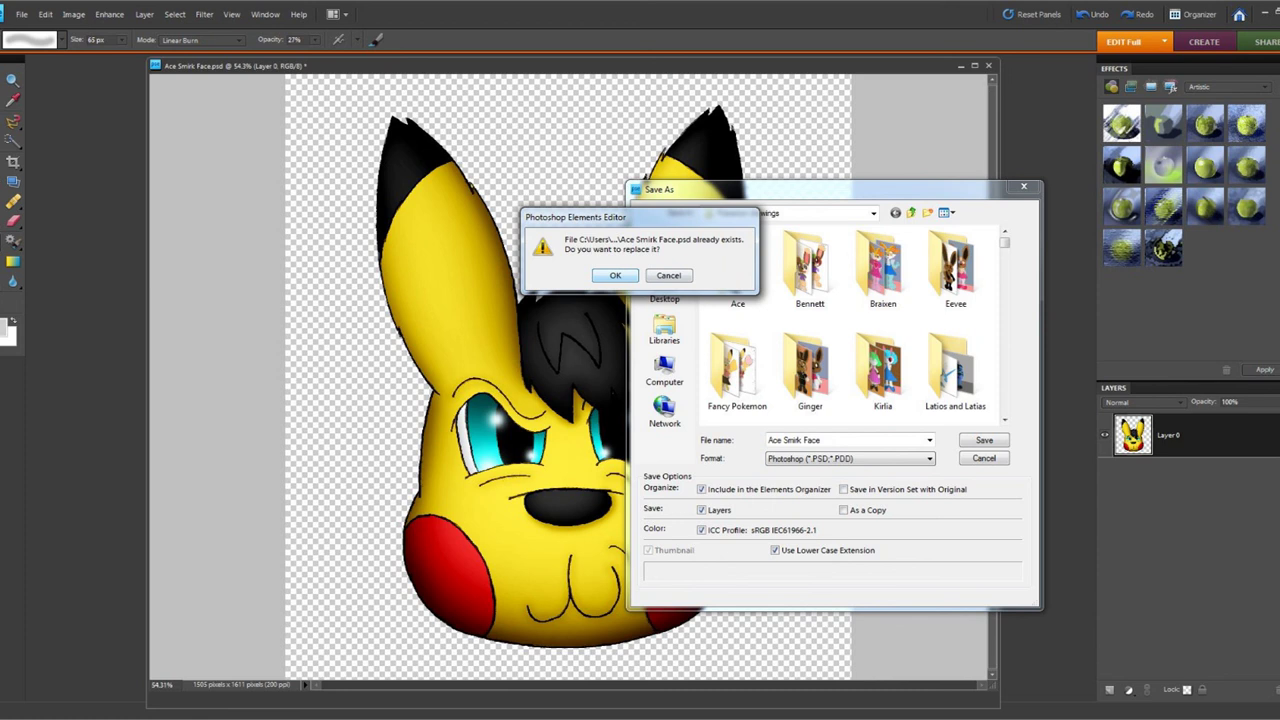
{"action": "key", "text": "Return"}
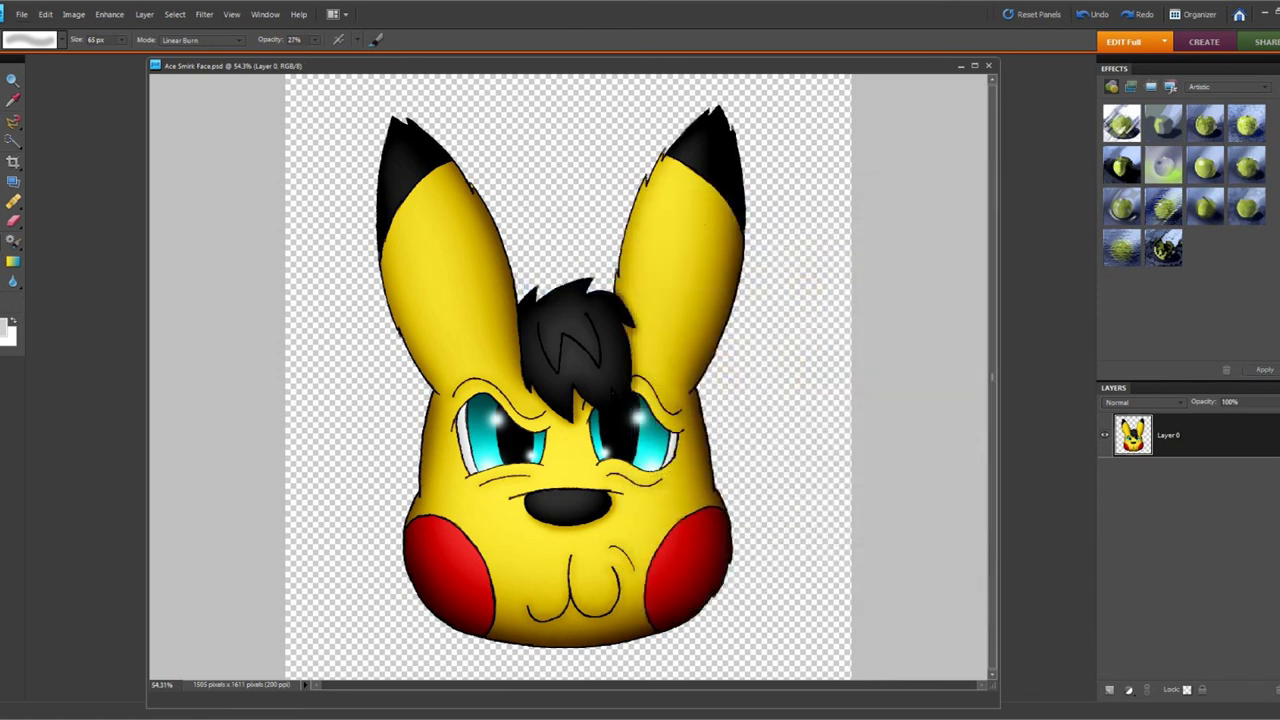
Save a PNG copy of the drawing named Ace Smirk Face, without the copy suffix and with no interlacing
{"action": "left_click", "coordinate": [21, 15]}
{"action": "left_click", "coordinate": [58, 141]}
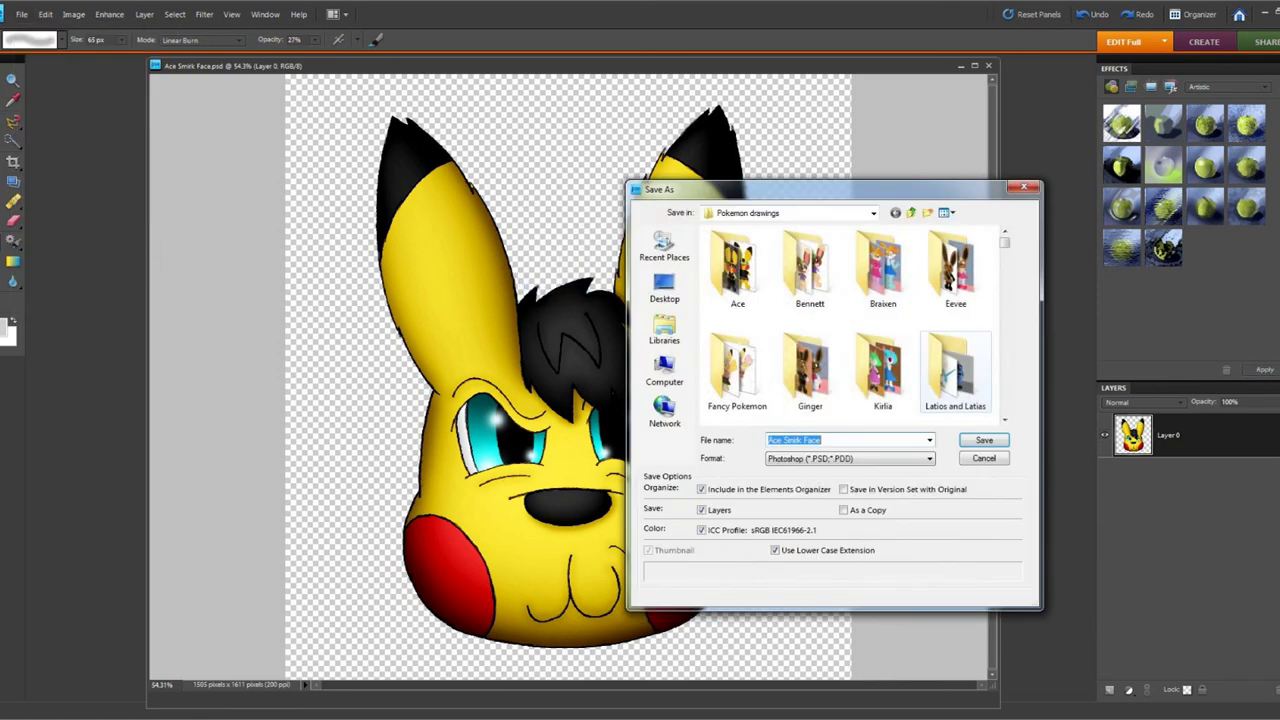
{"action": "left_click", "coordinate": [900, 459]}
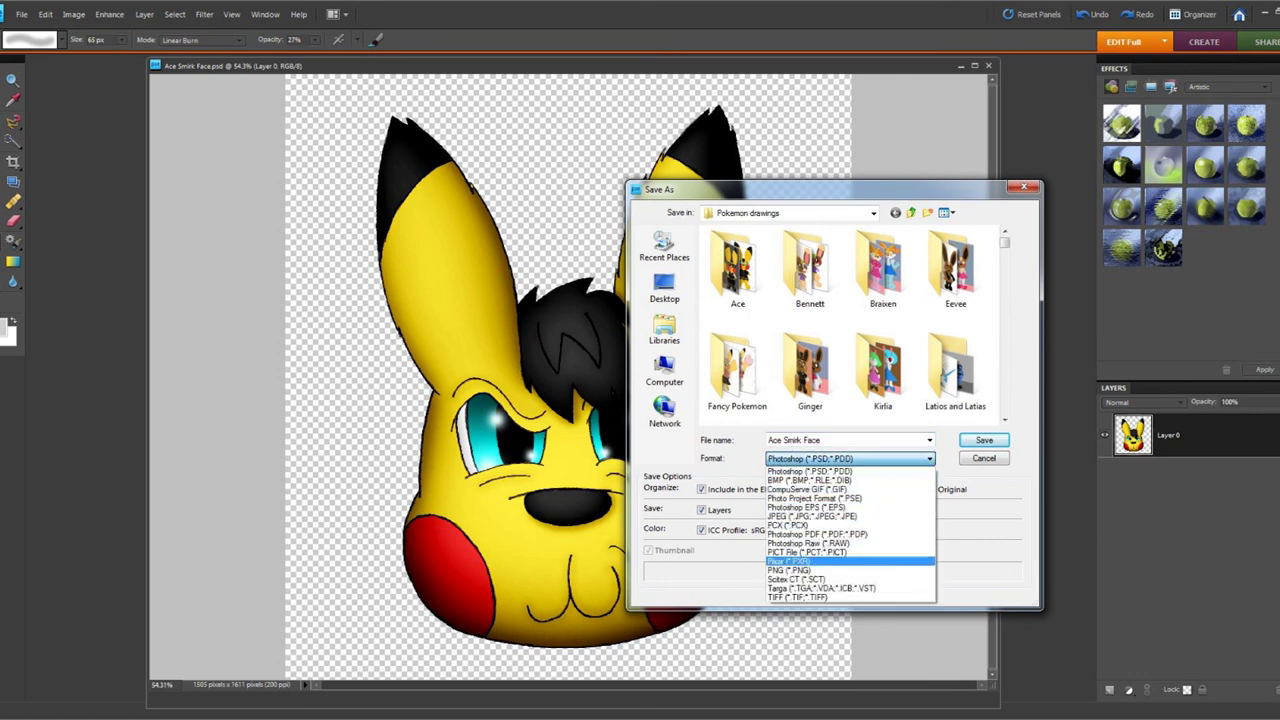
{"action": "key", "text": "Down"}
{"action": "key", "text": "Return"}
{"action": "double_click", "coordinate": [838, 440]}
{"action": "left_click", "coordinate": [838, 440]}
{"action": "key", "text": "shift+Left"}
{"action": "key", "text": "shift+Left"}
{"action": "key", "text": "shift+Left"}
{"action": "key", "text": "shift+Left"}
{"action": "key", "text": "shift+Left"}
{"action": "key", "text": "shift+Left"}
{"action": "key", "text": "shift+Left"}
{"action": "key", "text": "shift+Left"}
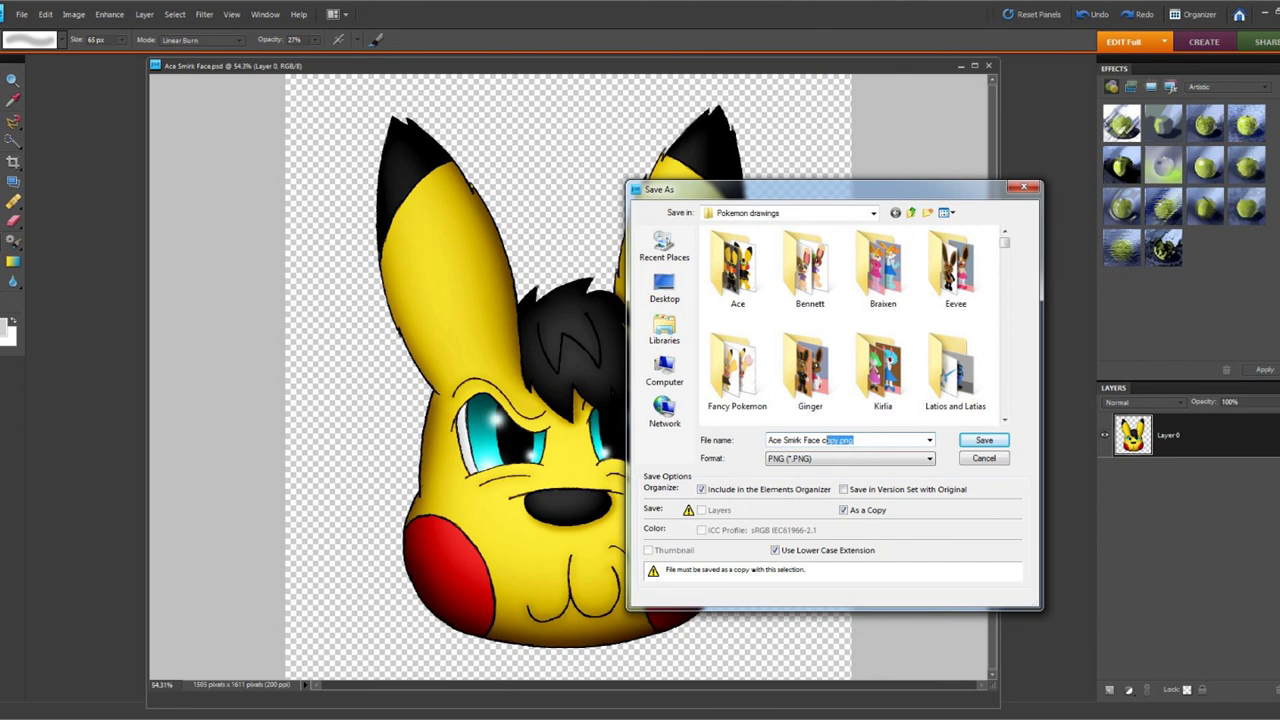
{"action": "key", "text": "BackSpace"}
{"action": "key", "text": "BackSpace"}
{"action": "key", "text": "Escape"}
{"action": "key", "text": "Return"}
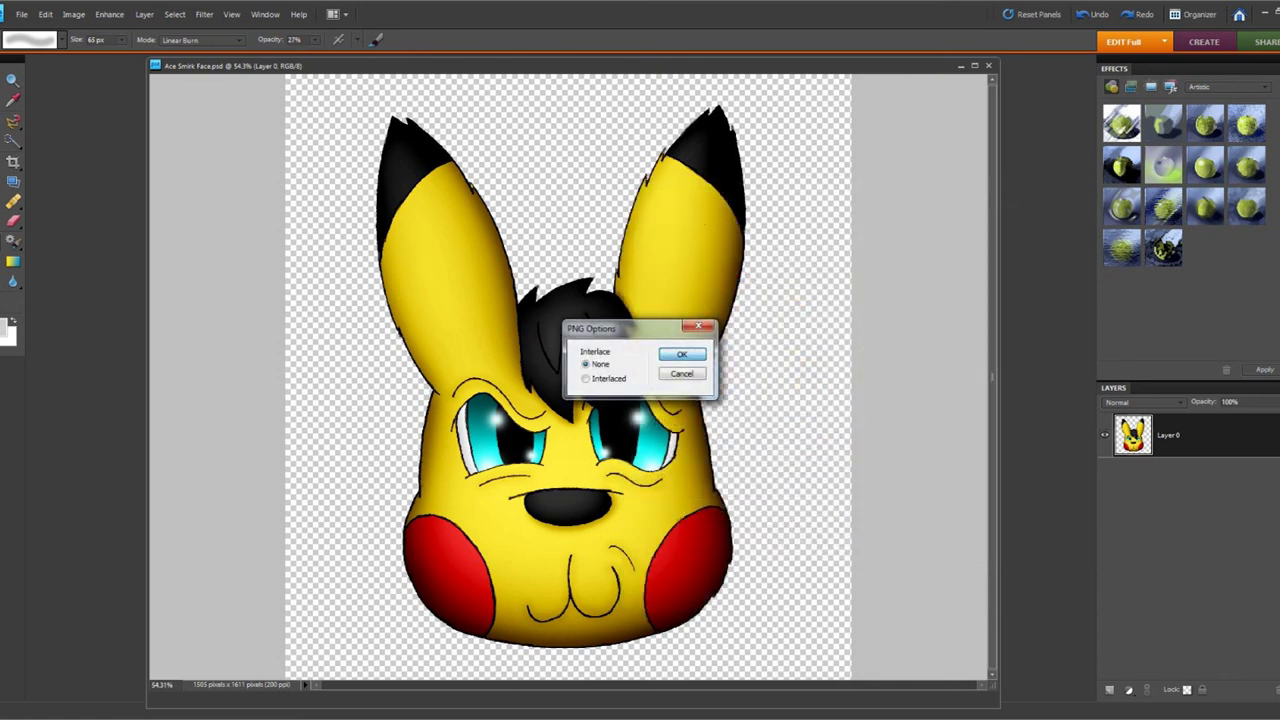
{"action": "key", "text": "Return"}
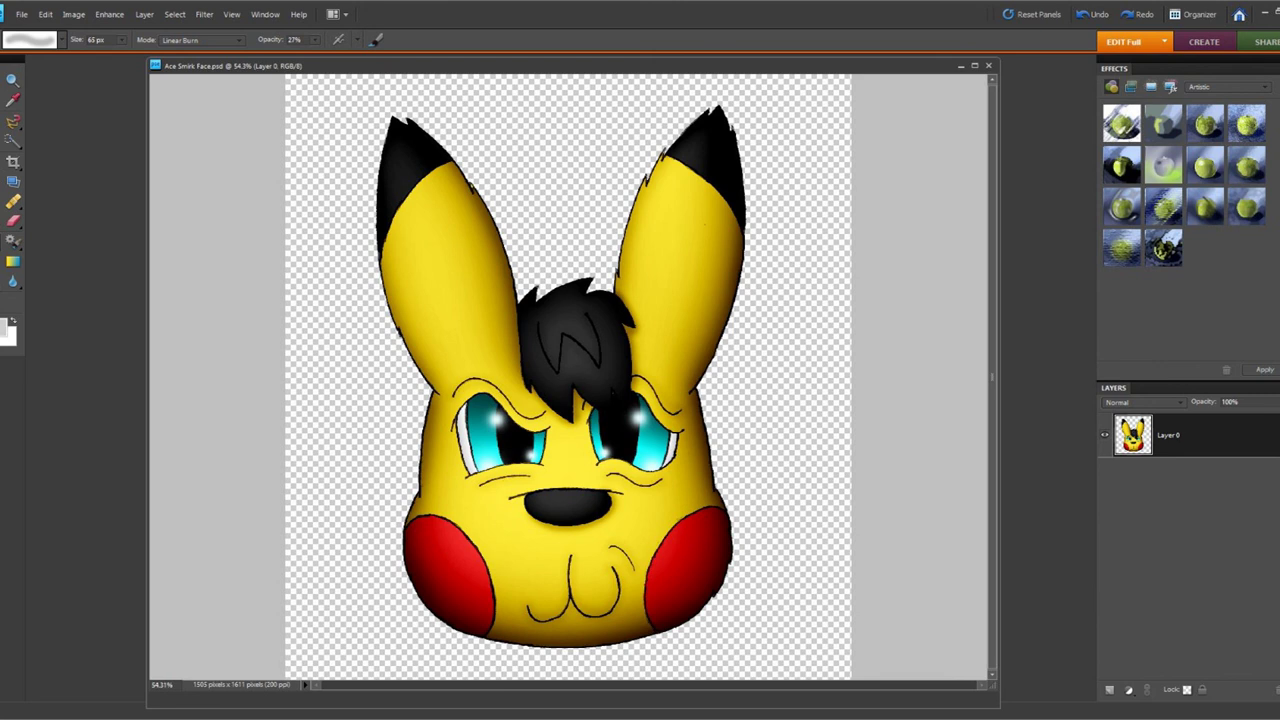
Dab dark brown sampled from the chin's lower edge beside the hair above the right eye, using a soft 13-pixel Darken brush at 100% opacity
{"action": "key", "text": "i"}
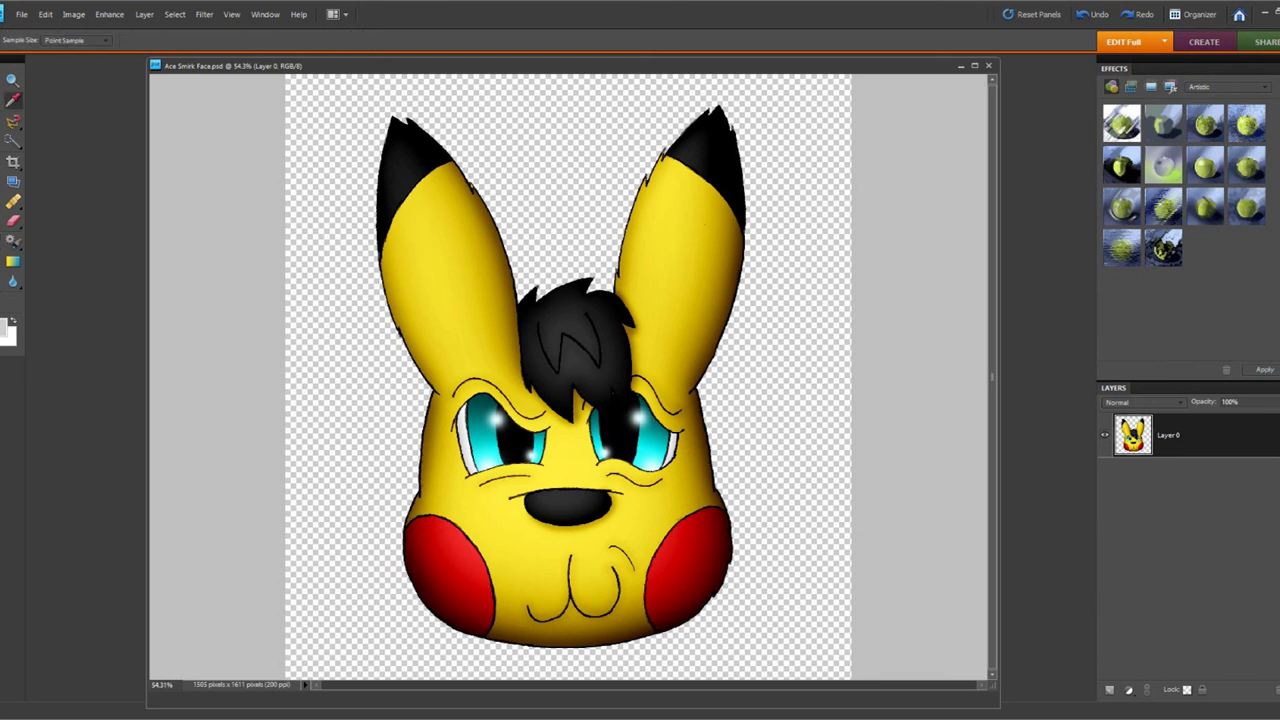
{"action": "left_click", "coordinate": [572, 638]}
{"action": "key", "text": "b"}
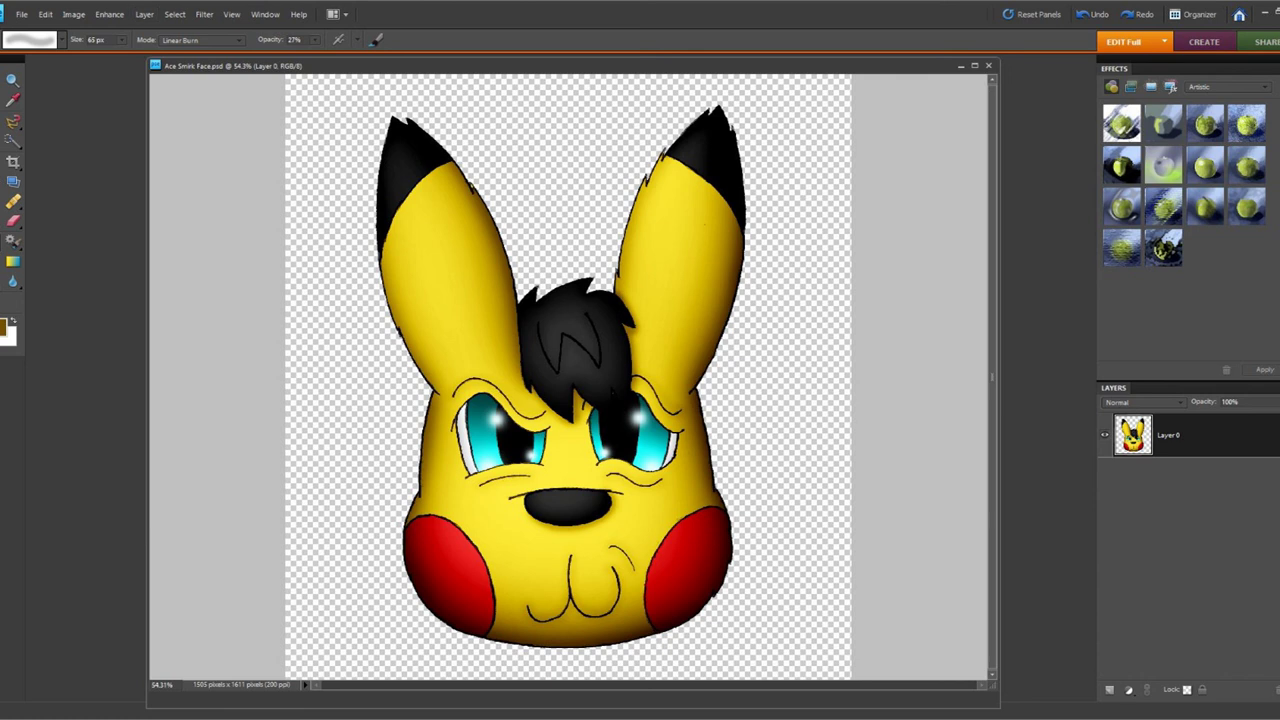
{"action": "left_click", "coordinate": [200, 40]}
{"action": "left_click", "coordinate": [190, 86]}
{"action": "left_click", "coordinate": [314, 40]}
{"action": "left_click_drag", "start_coordinate": [315, 52], "coordinate": [368, 52]}
{"action": "left_click", "coordinate": [30, 40]}
{"action": "left_click", "coordinate": [46, 117]}
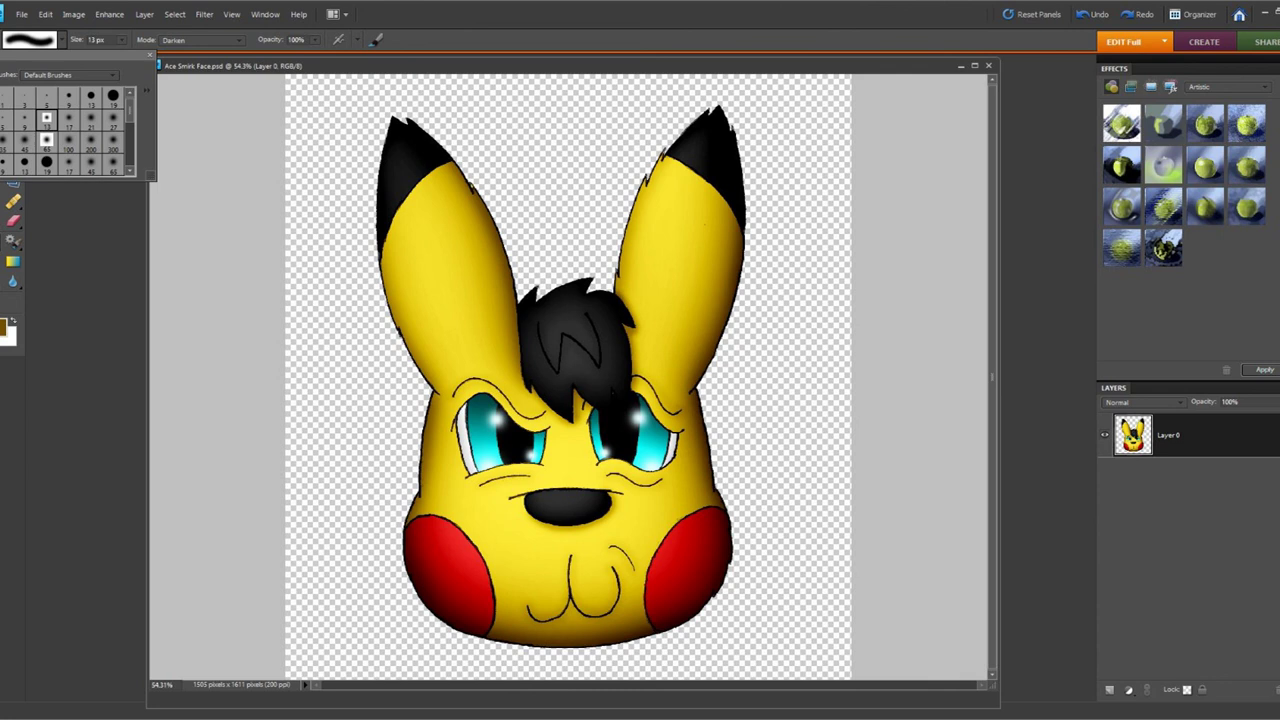
{"action": "key", "text": "Escape"}
{"action": "left_click", "coordinate": [613, 393]}
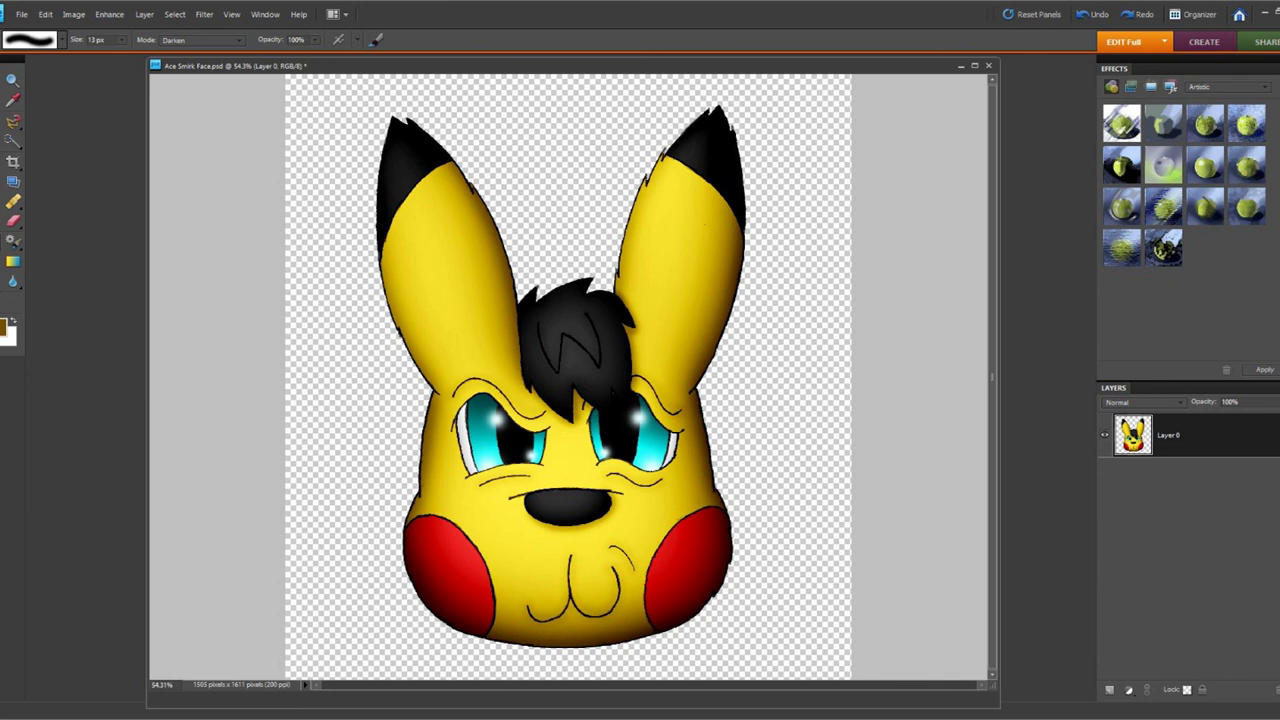
Save the touched-up drawing over the existing Ace Smirk Face PSD
{"action": "left_click", "coordinate": [21, 14]}
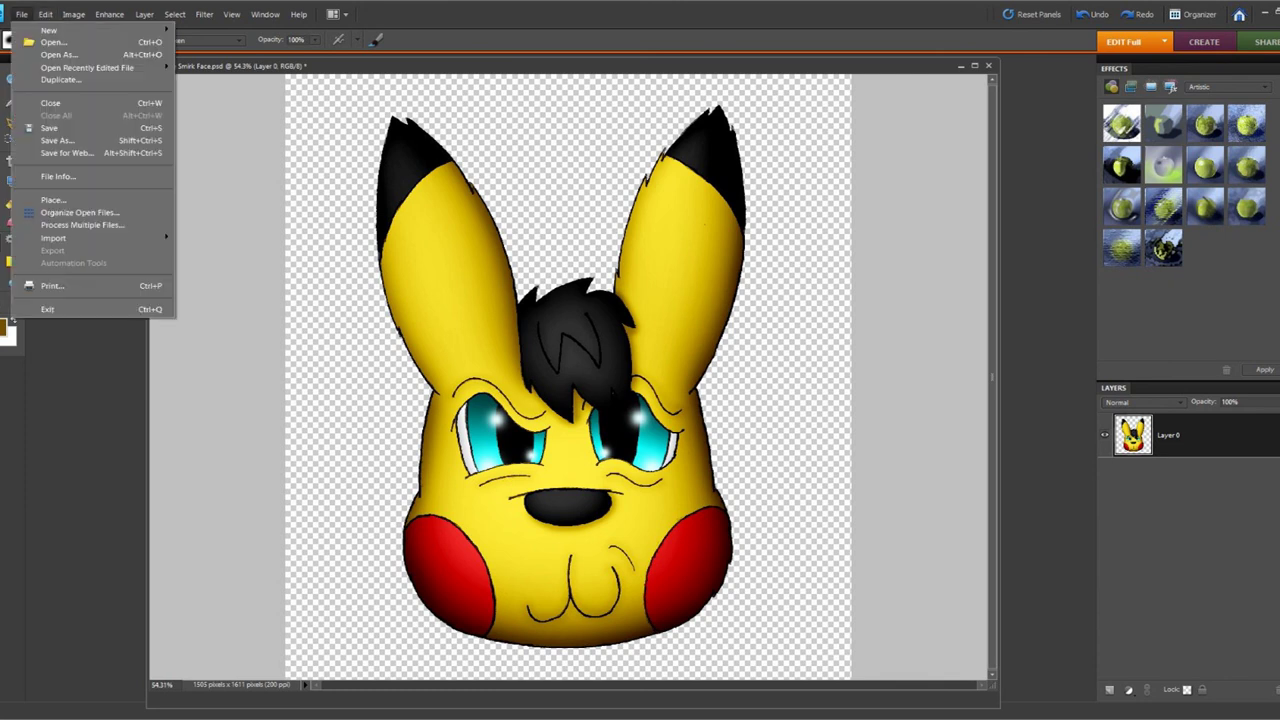
{"action": "left_click", "coordinate": [45, 126]}
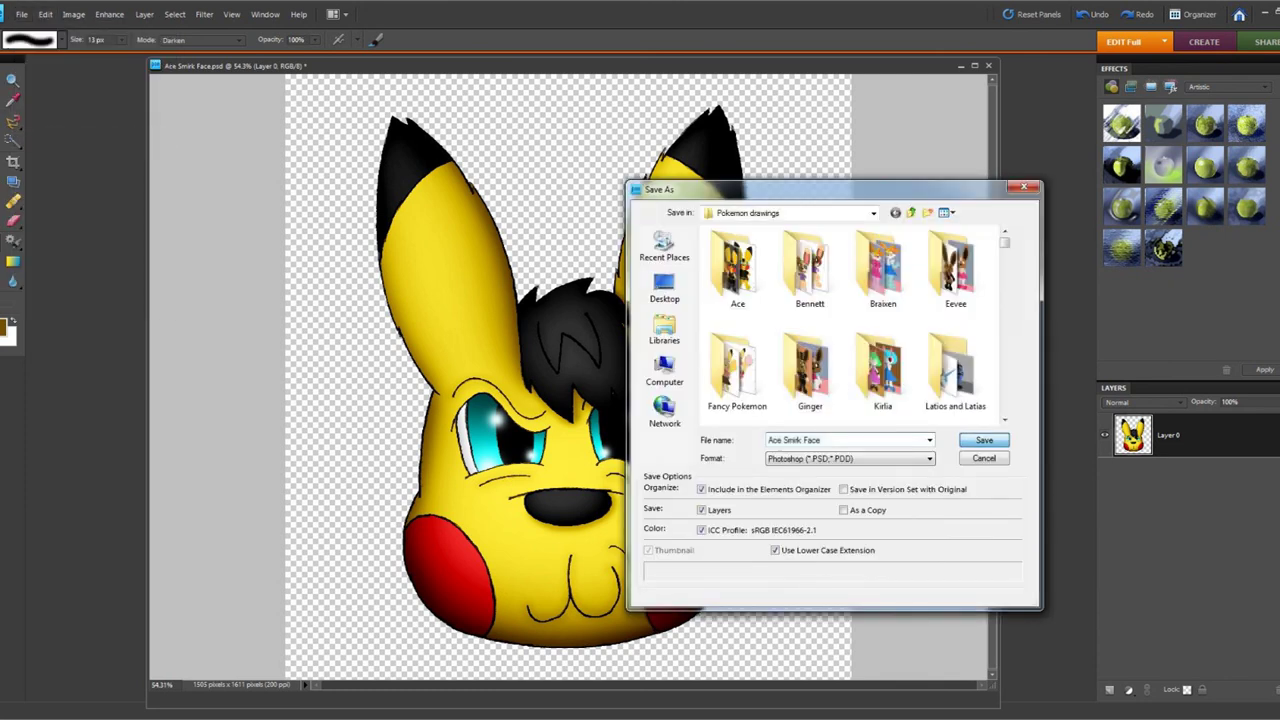
{"action": "key", "text": "Return"}
{"action": "key", "text": "Return"}
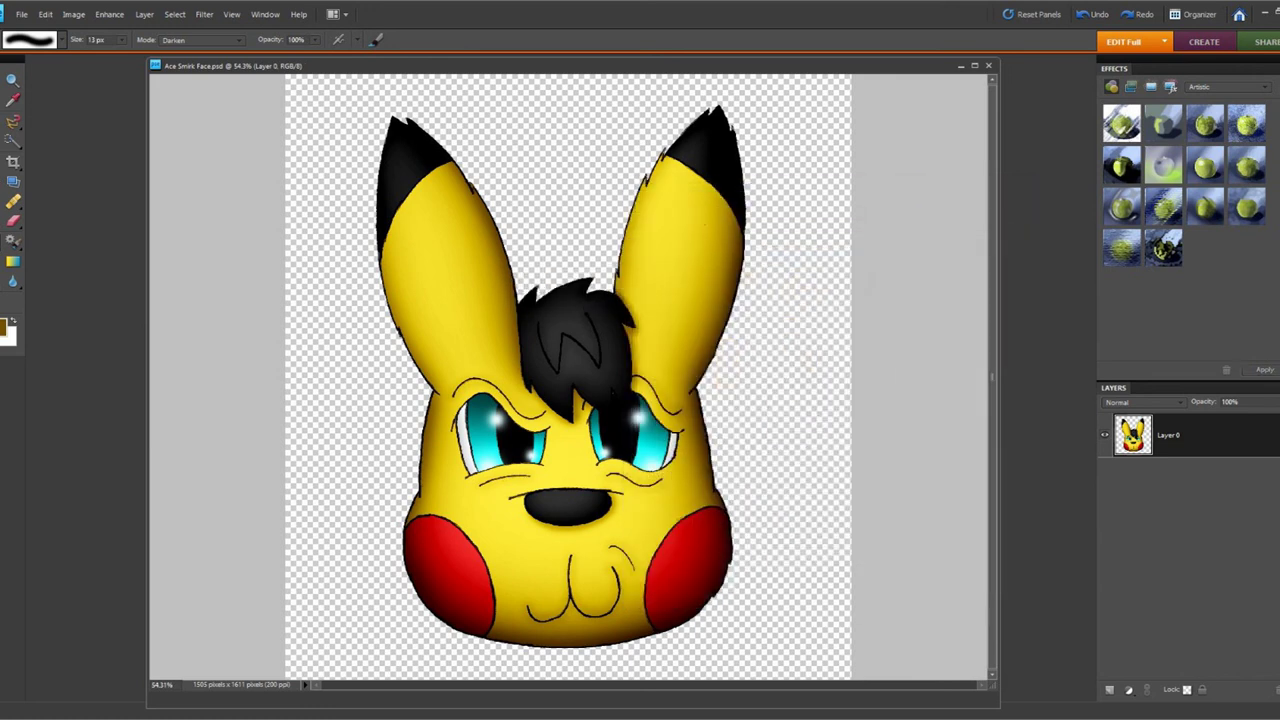
Save the touched-up drawing as a PNG copy named Ace Smirk Face, replacing the existing PNG and using no interlacing
{"action": "left_click", "coordinate": [21, 14]}
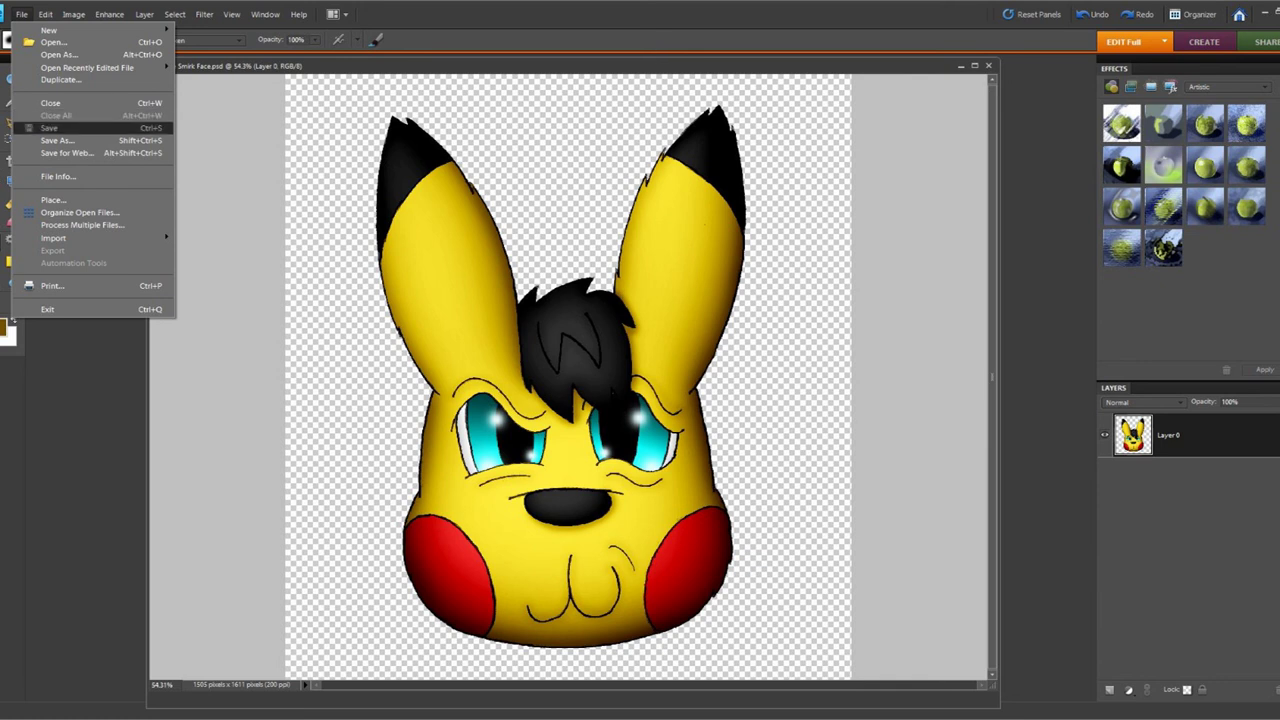
{"action": "left_click", "coordinate": [57, 140]}
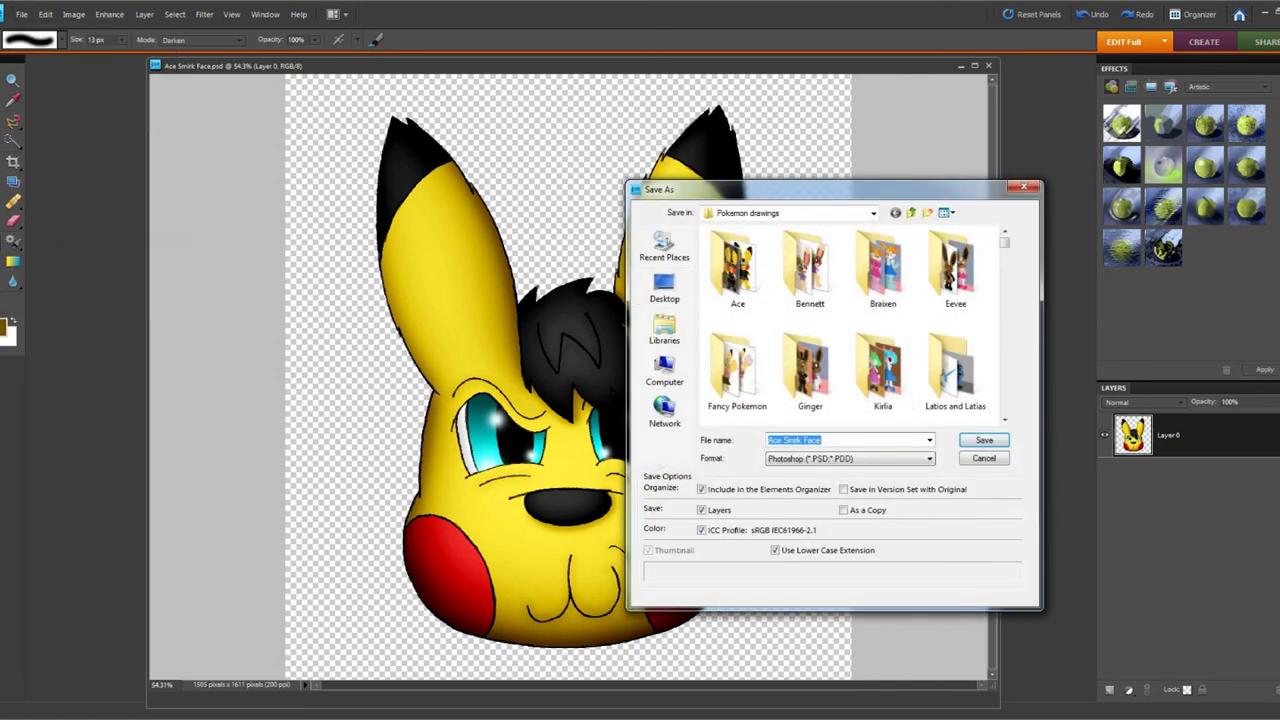
{"action": "left_click", "coordinate": [850, 459]}
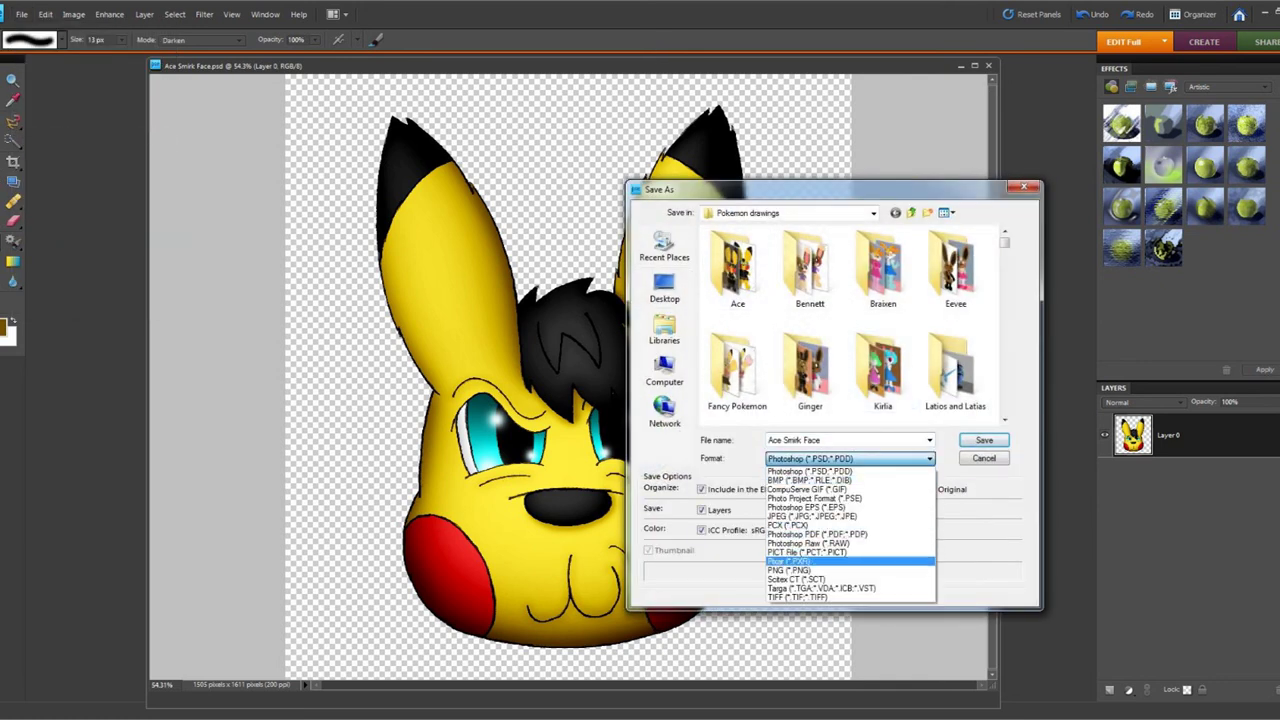
{"action": "left_click", "coordinate": [800, 570]}
{"action": "double_click", "coordinate": [839, 440]}
{"action": "key", "text": "BackSpace"}
{"action": "key", "text": "BackSpace"}
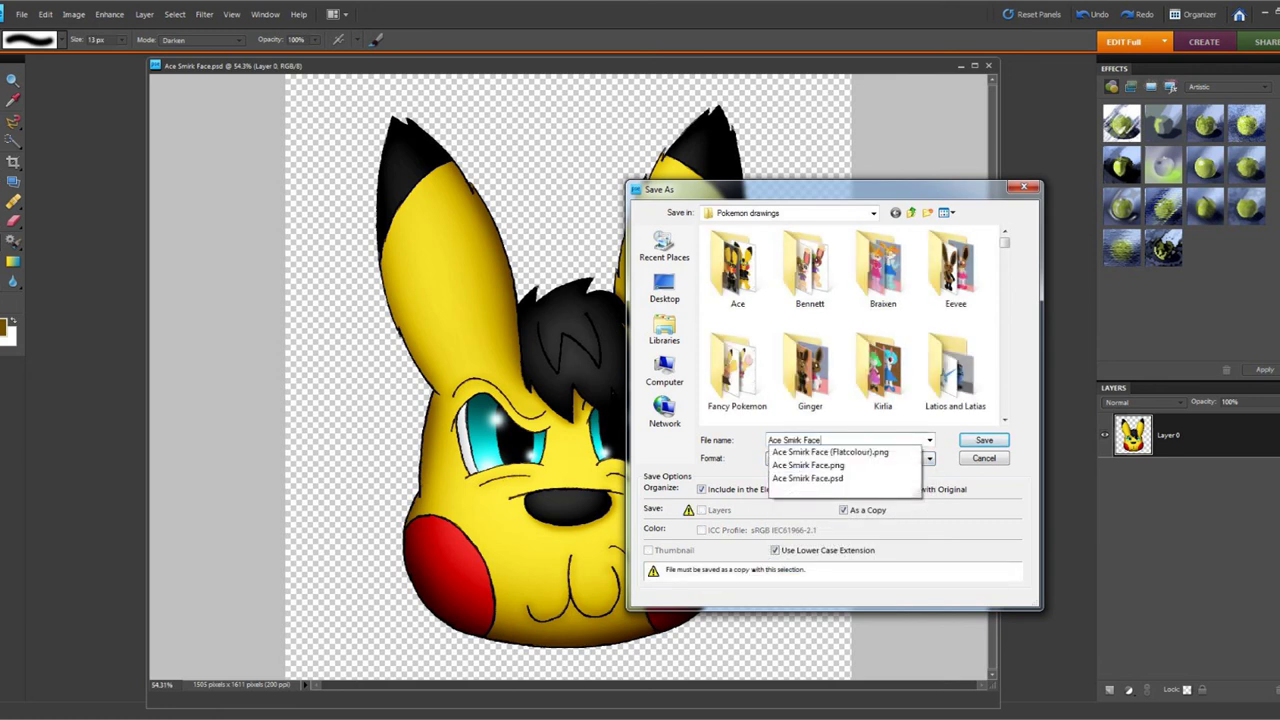
{"action": "key", "text": "Escape"}
{"action": "left_click", "coordinate": [984, 440]}
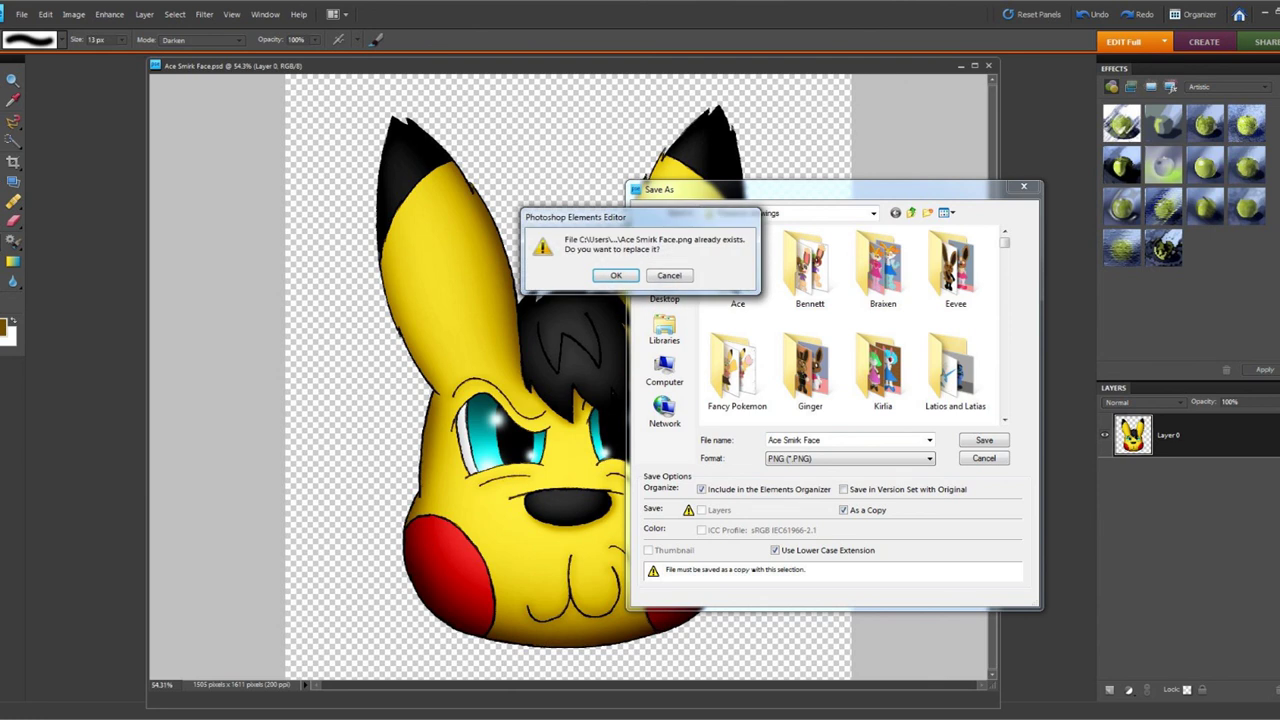
{"action": "left_click", "coordinate": [616, 276]}
{"action": "key", "text": "Return"}
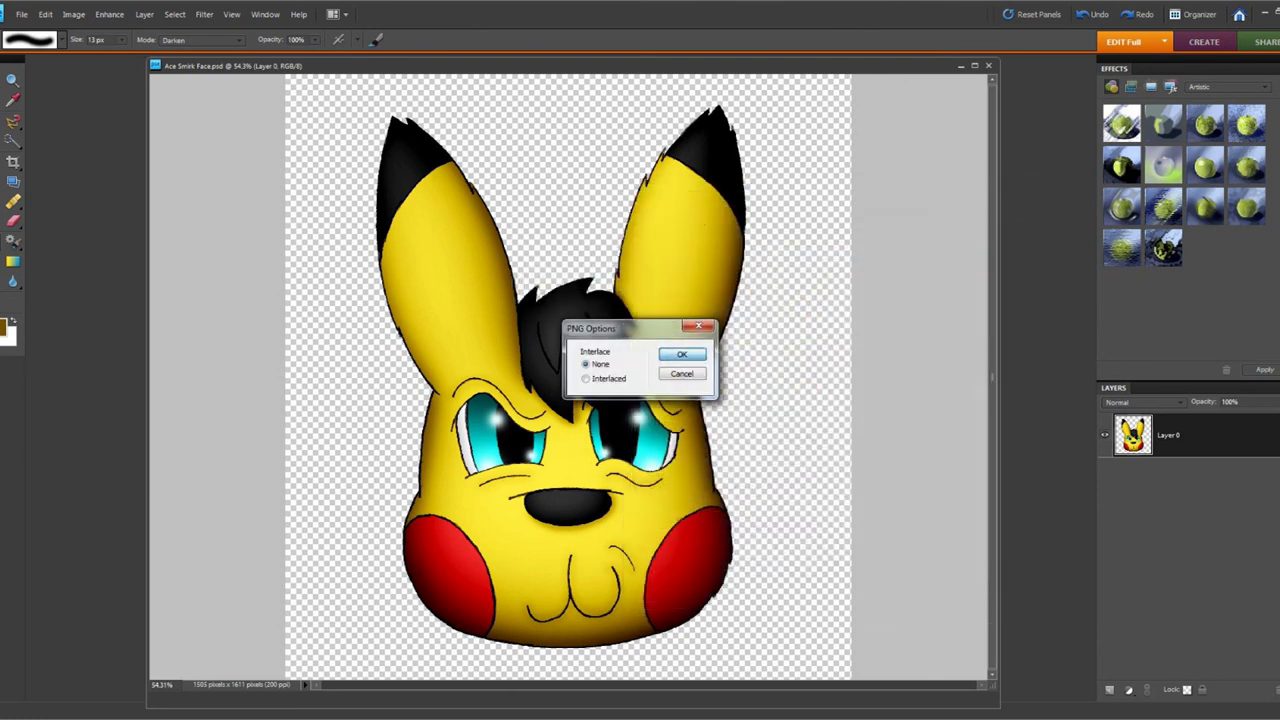